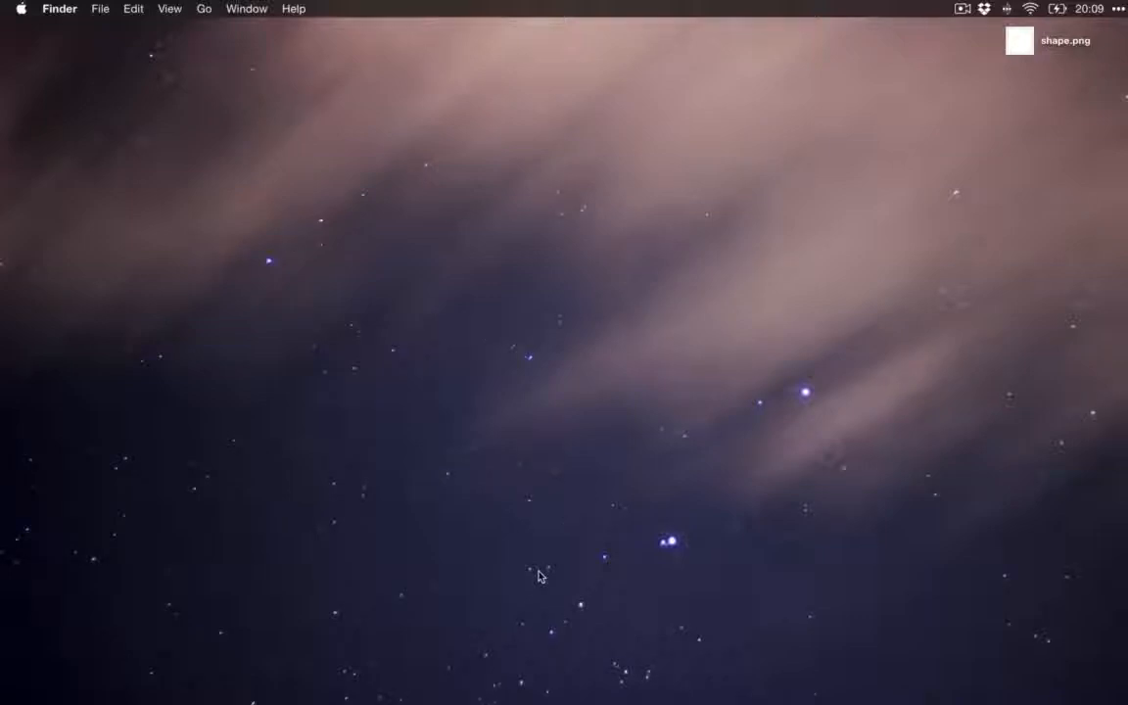
Step: Switch to Safari and read the chat heads and notifications sections of the Facebook Home newsroom article
key("super+Tab")
key("super+Tab")
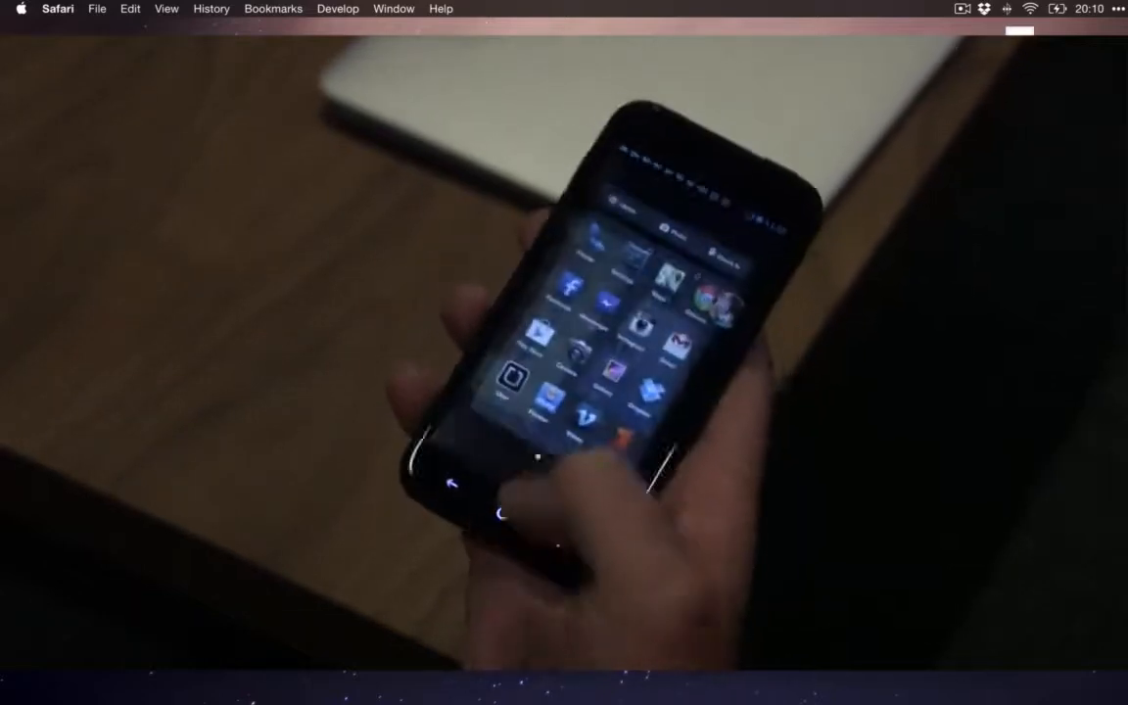
scroll(563, 539, "down", 4)
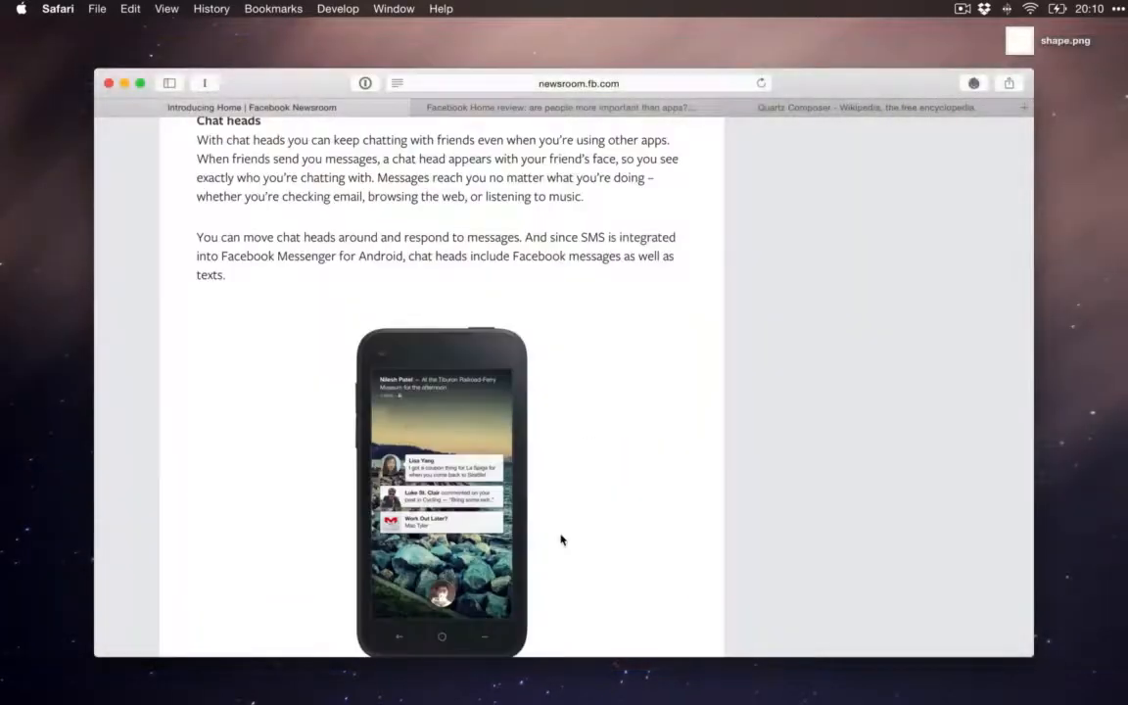
scroll(562, 540, "down", 2)
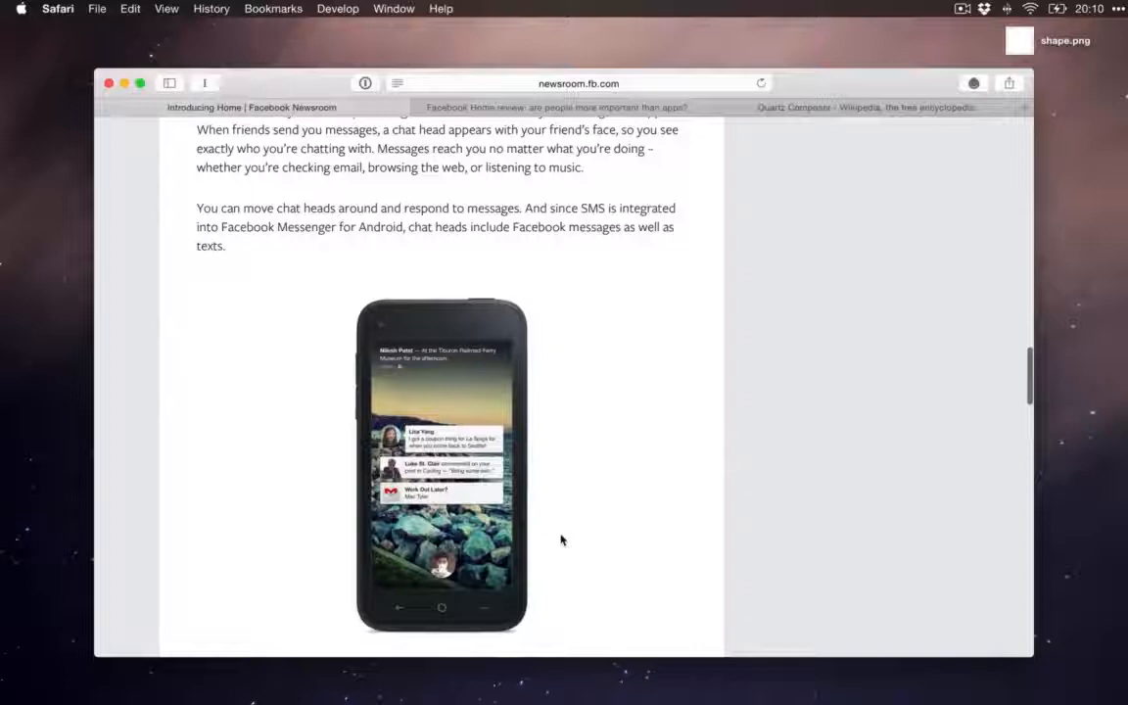
scroll(562, 540, "down", 4)
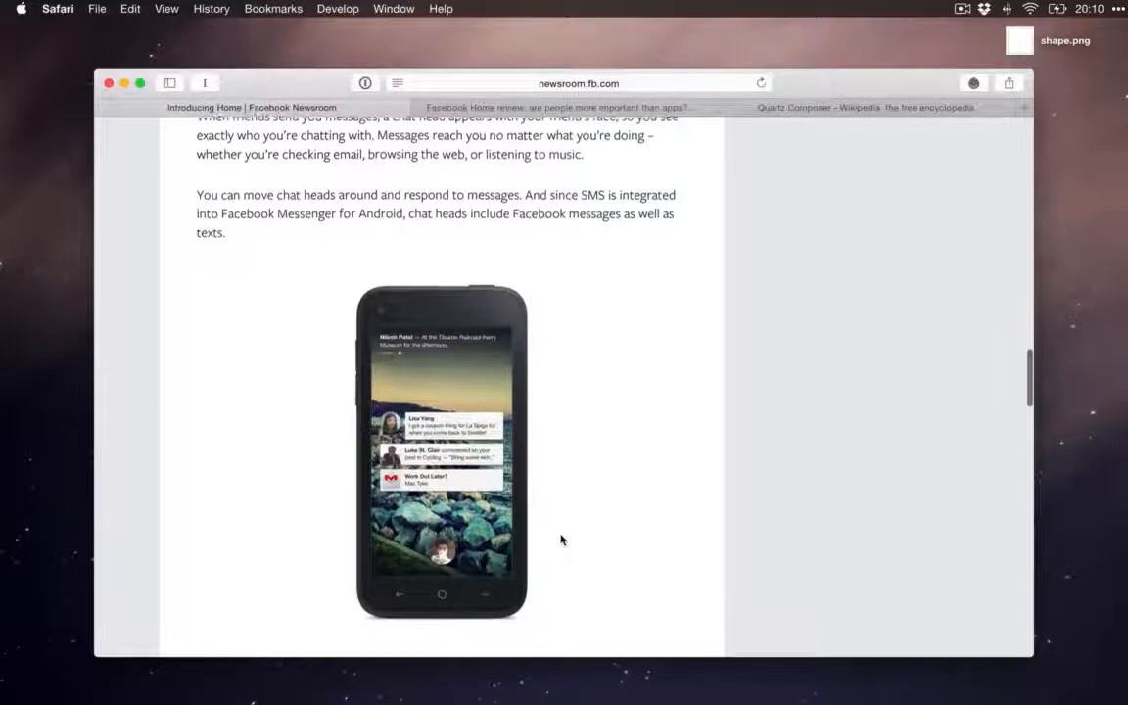
scroll(562, 540, "down", 2)
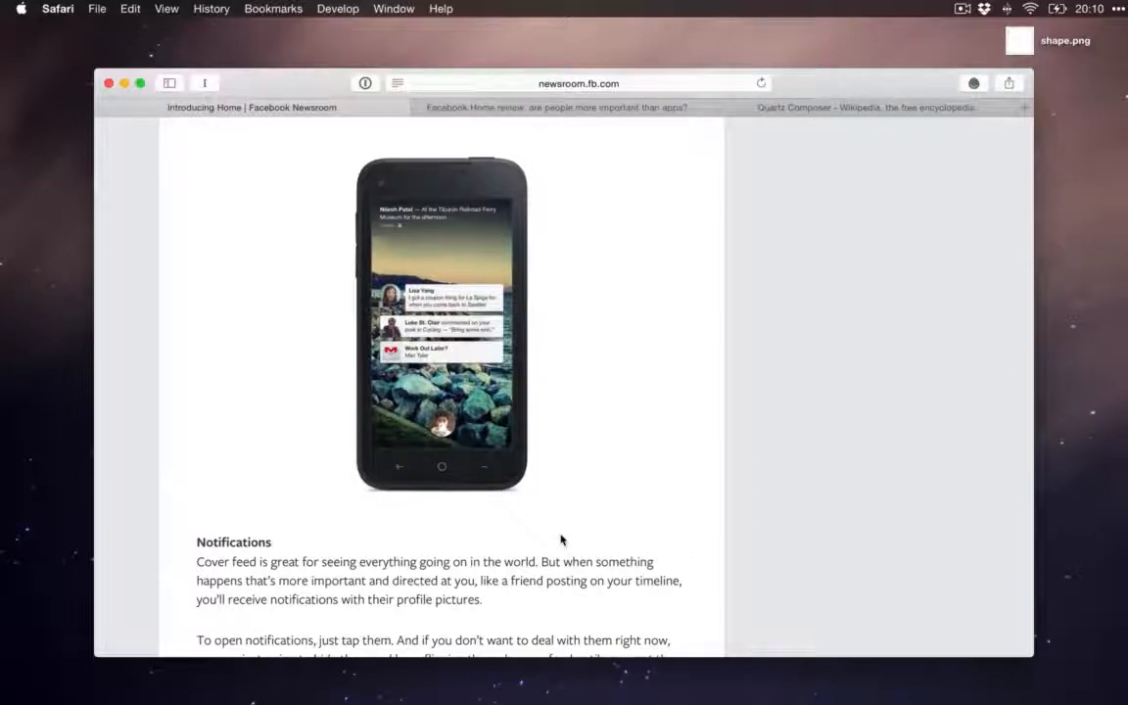
scroll(562, 540, "down", 2)
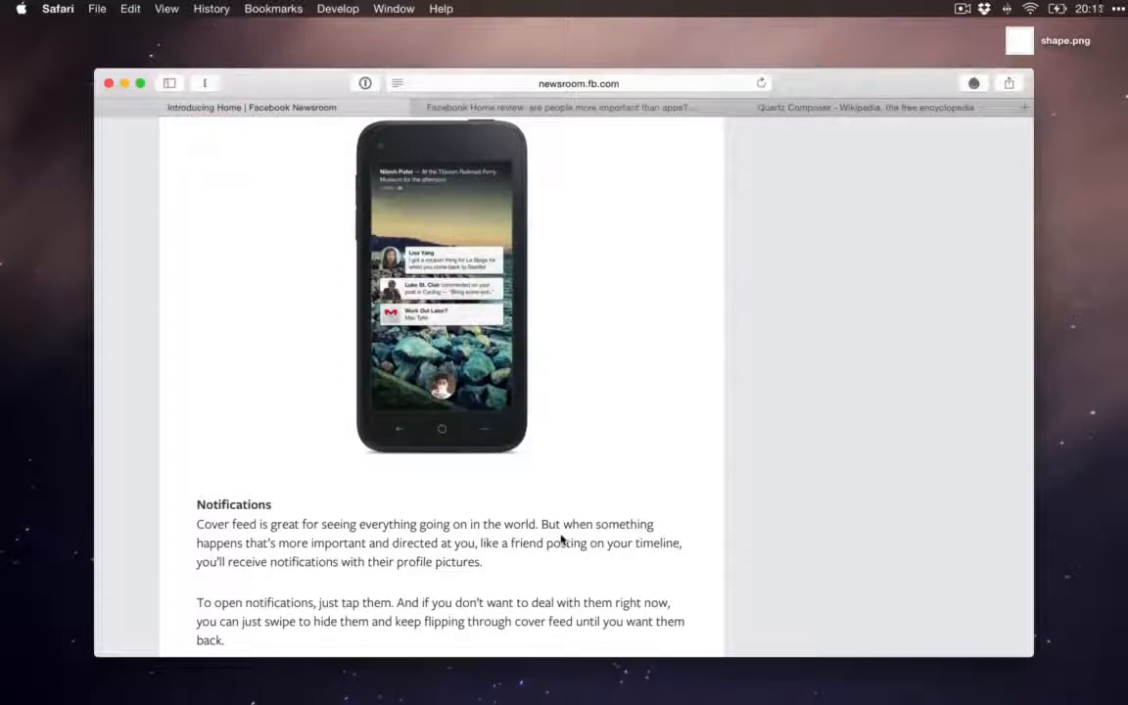
scroll(562, 539, "down", 1)
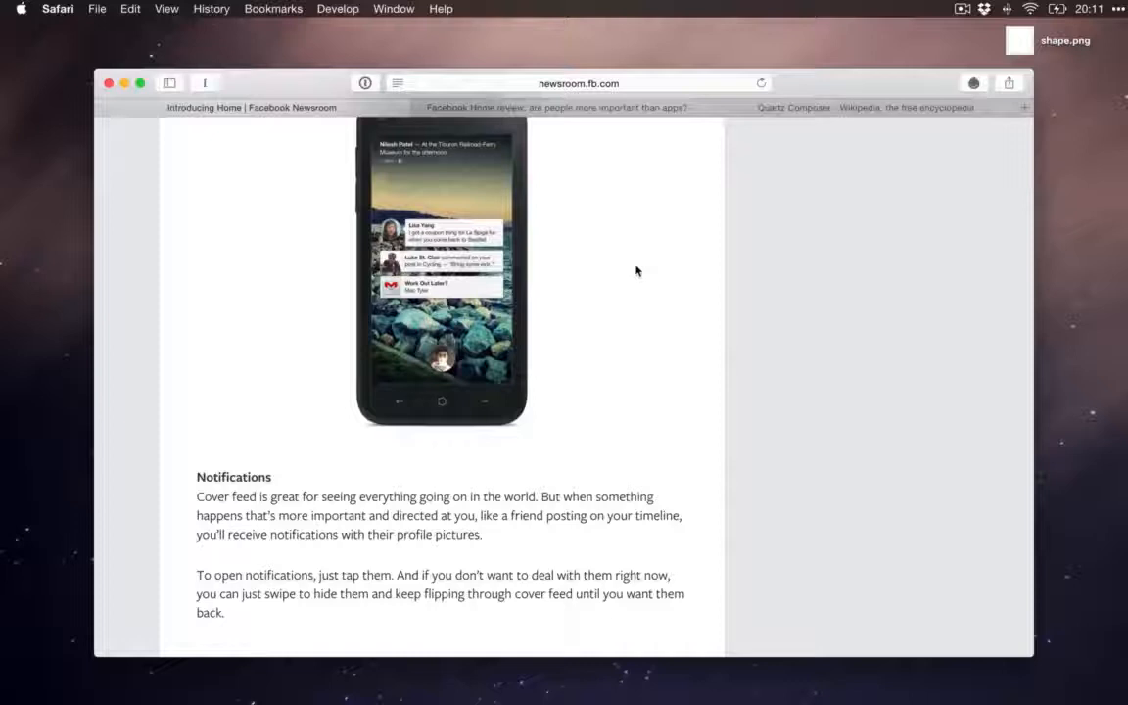
scroll(636, 272, "down", 3)
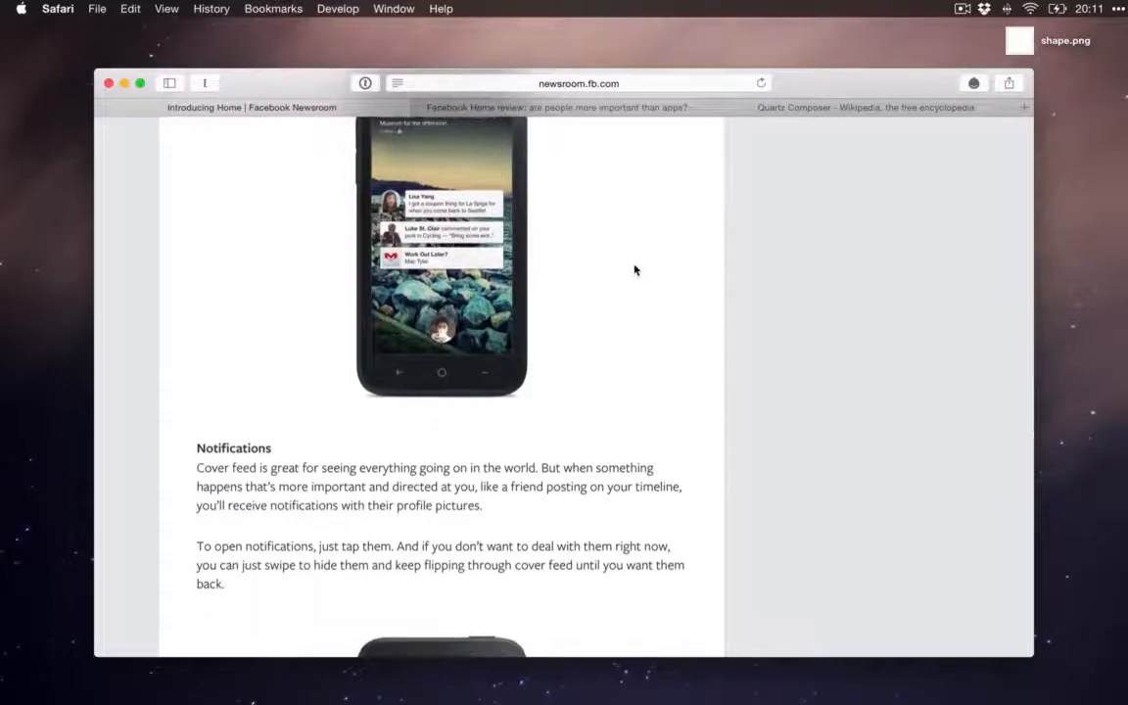
Step: Open the Origami Design Prototyping website in a new tab
key("super+t")
type("origami.facebook")
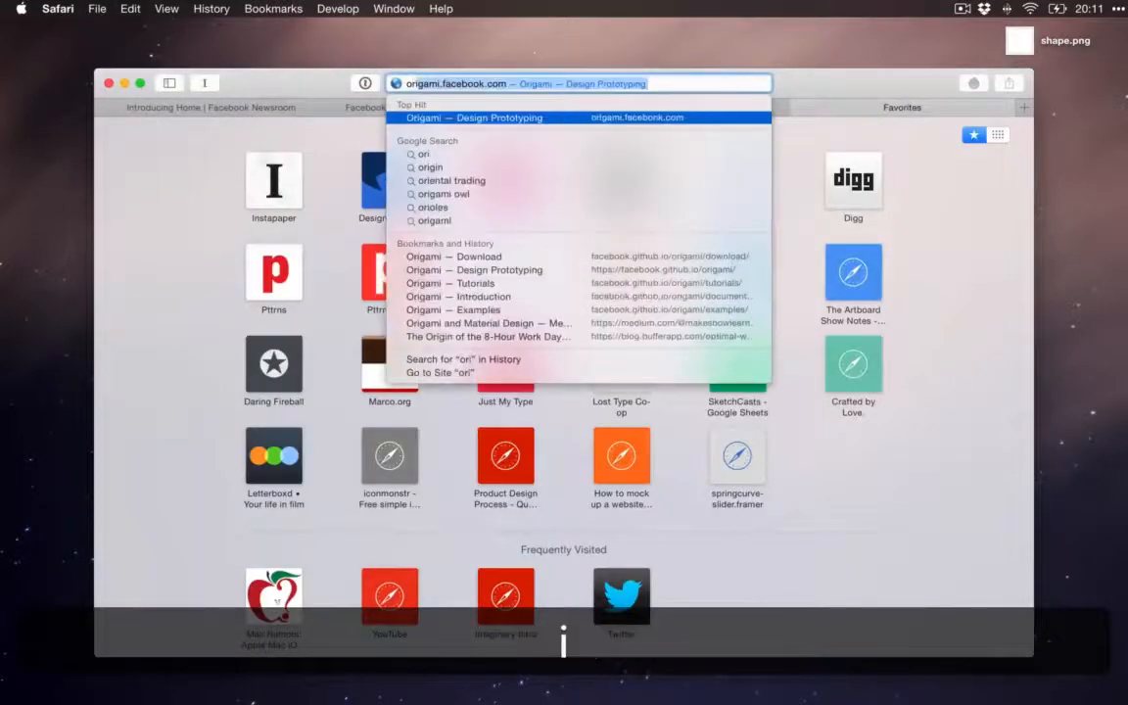
key("Return")
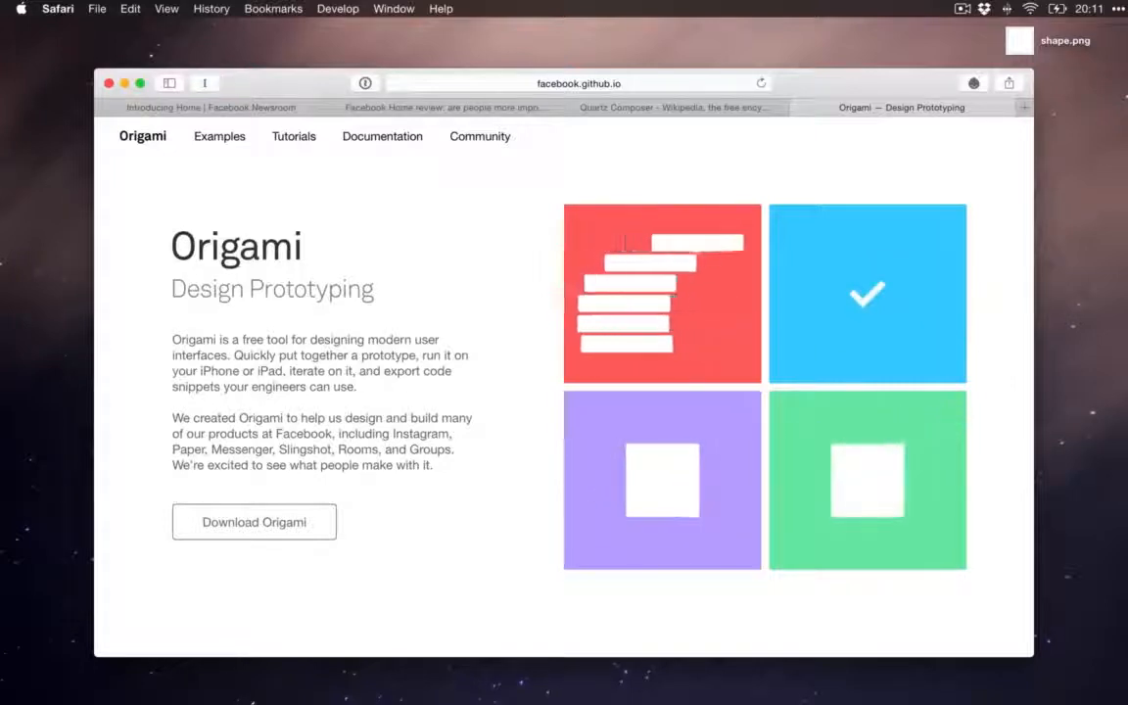
Step: Look through the Origami home page, from the gesture features and presentation options to code export and the download section
scroll(564, 391, "down", 1)
scroll(564, 391, "down", 10)
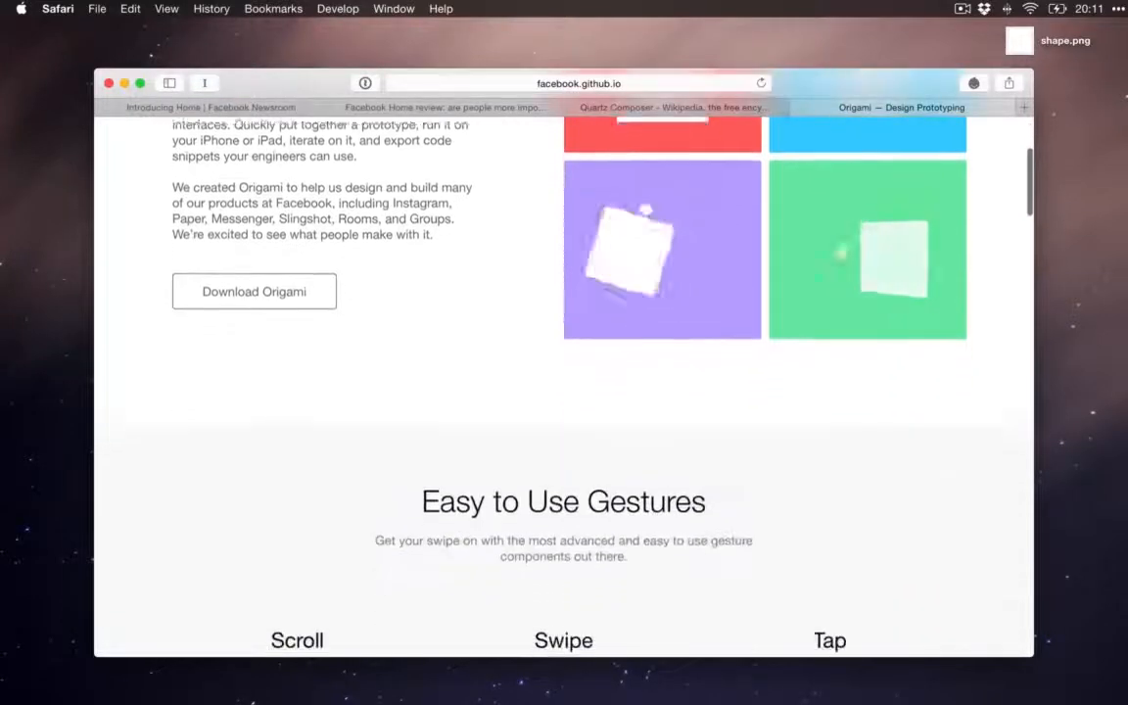
scroll(564, 392, "down", 8)
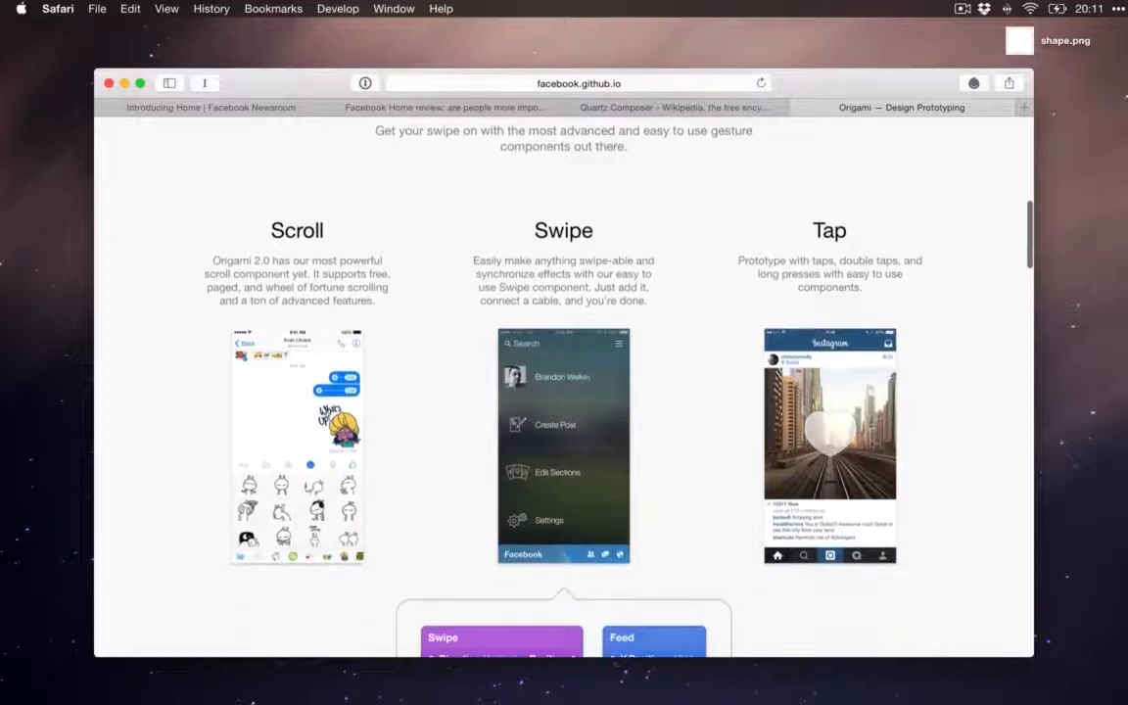
scroll(564, 392, "down", 3)
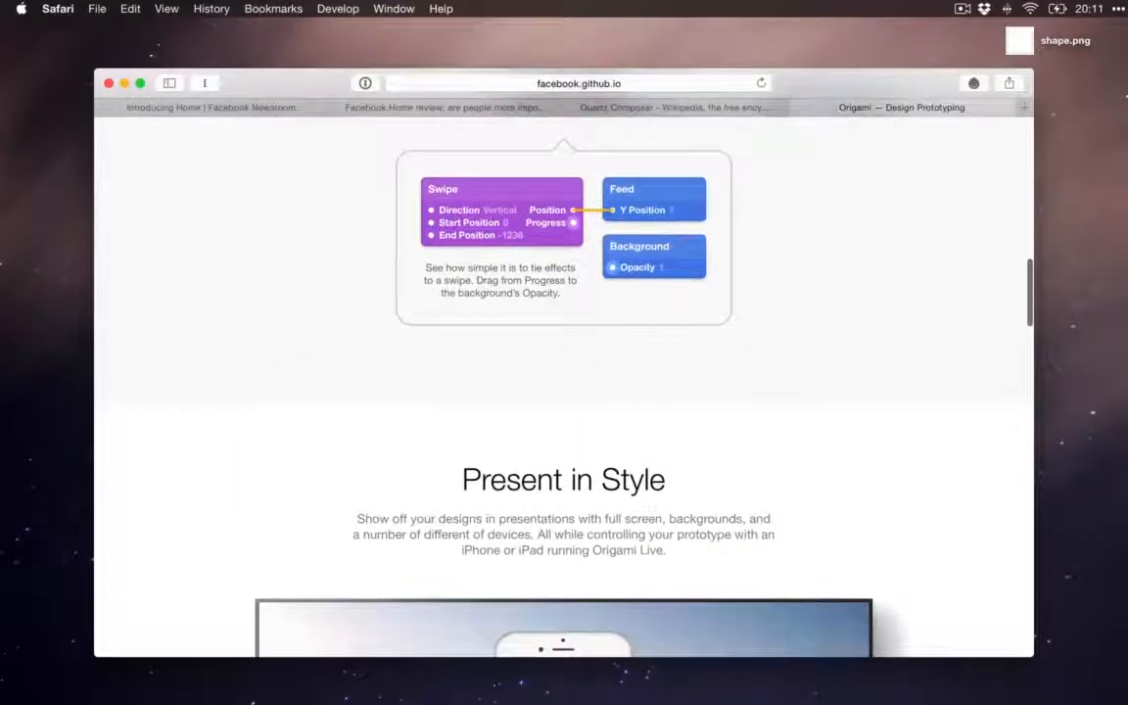
scroll(564, 392, "down", 1)
scroll(564, 392, "down", 12)
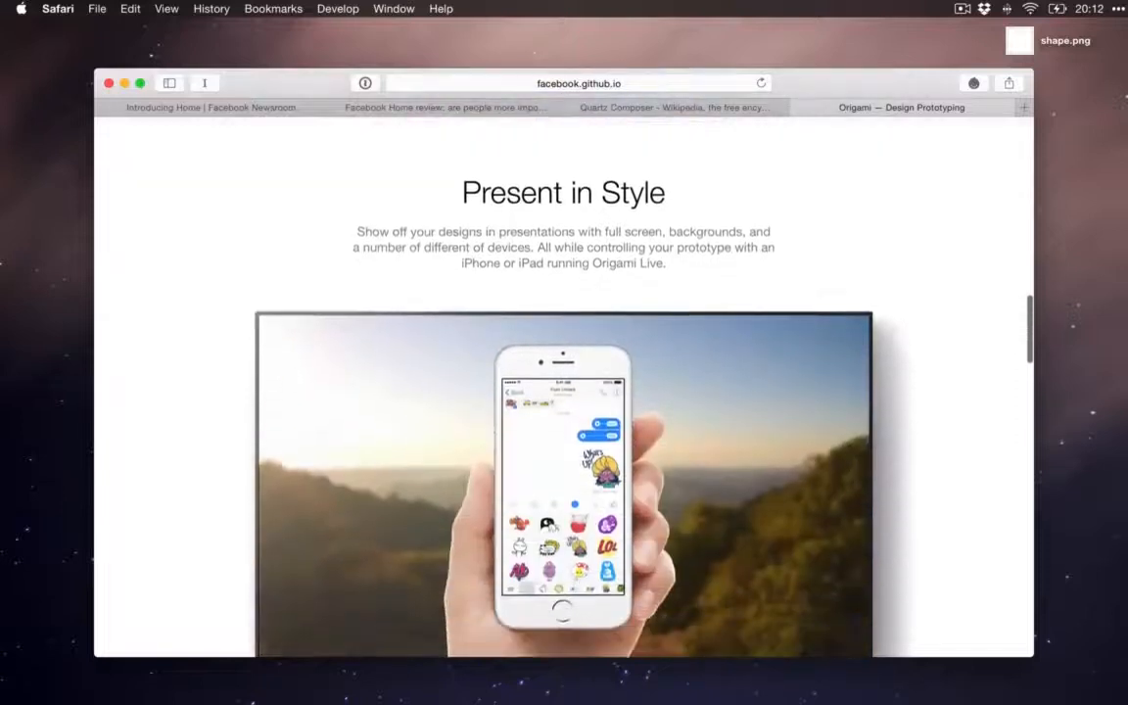
scroll(565, 392, "down", 9)
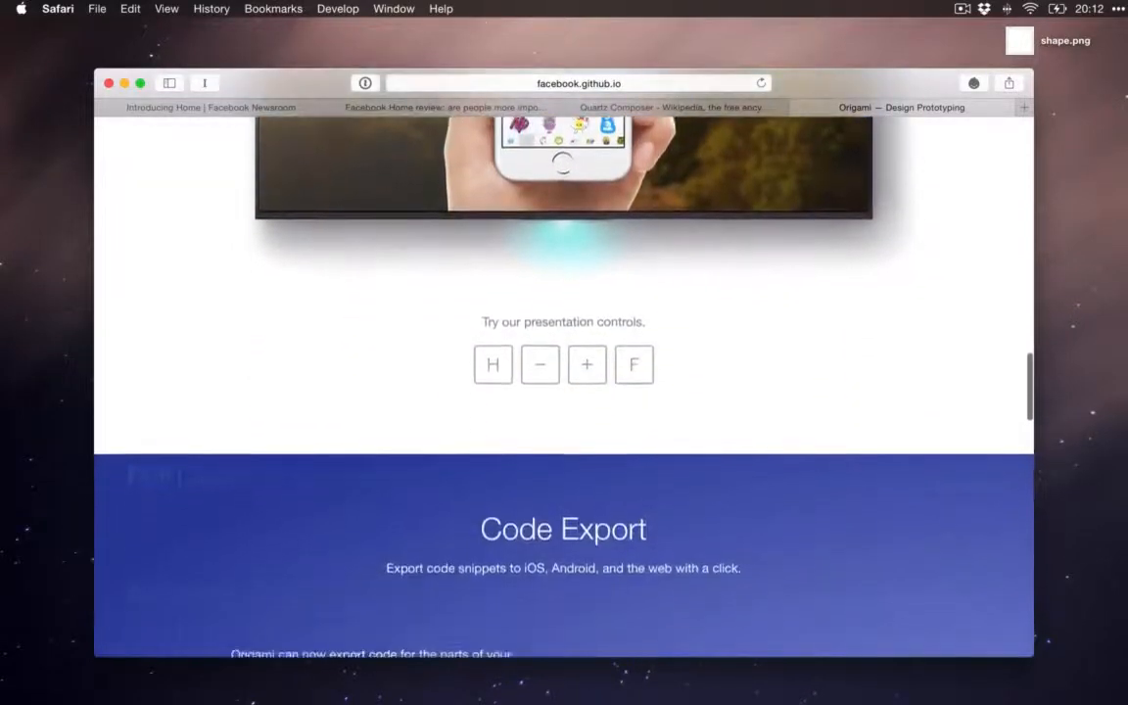
scroll(564, 392, "down", 8)
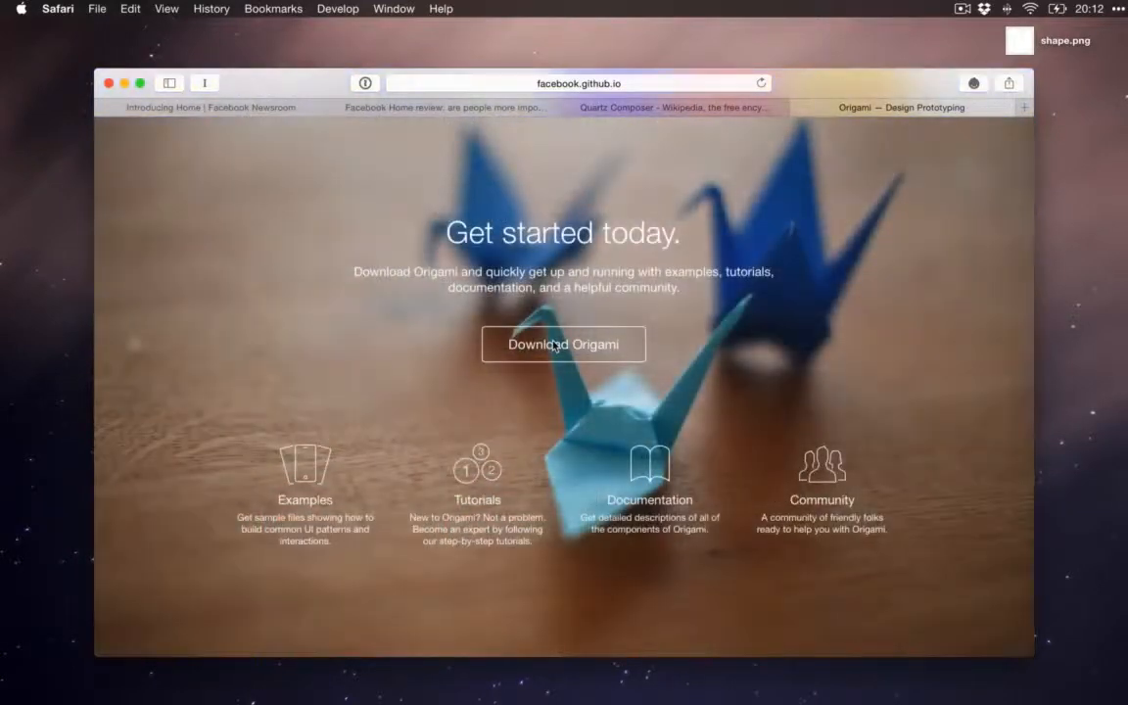
Step: Open the Origami download page and review the installation steps for Mac and the Origami Live app for iOS
left_click(554, 345)
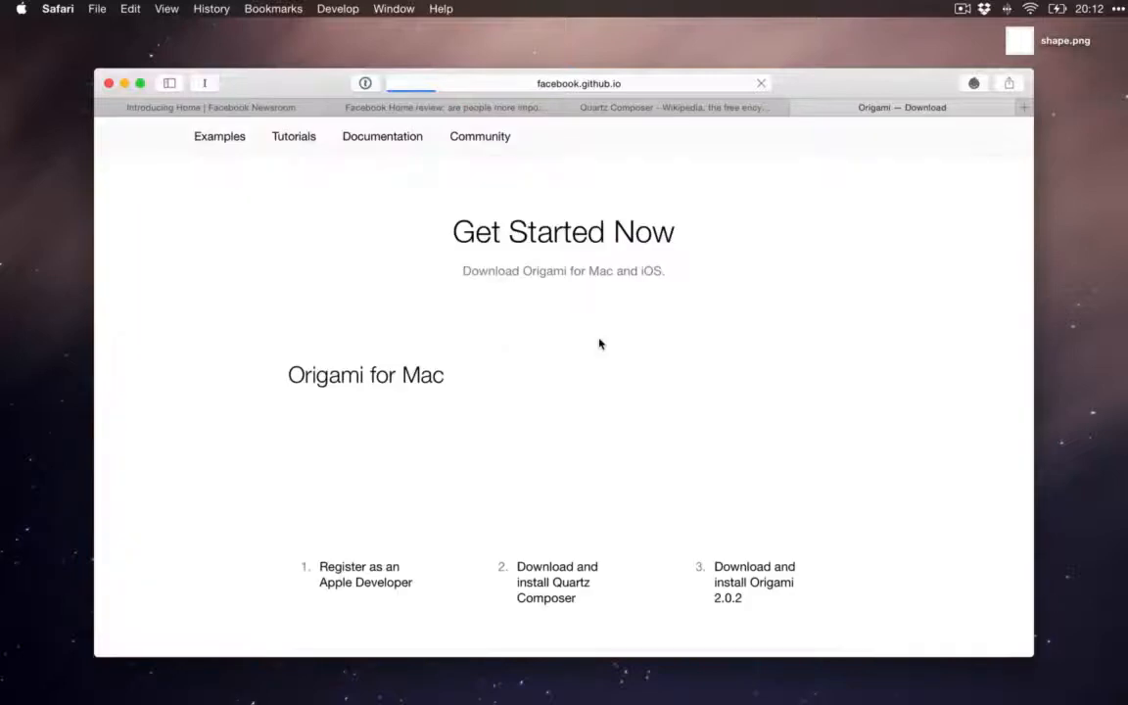
scroll(618, 341, "down", 5)
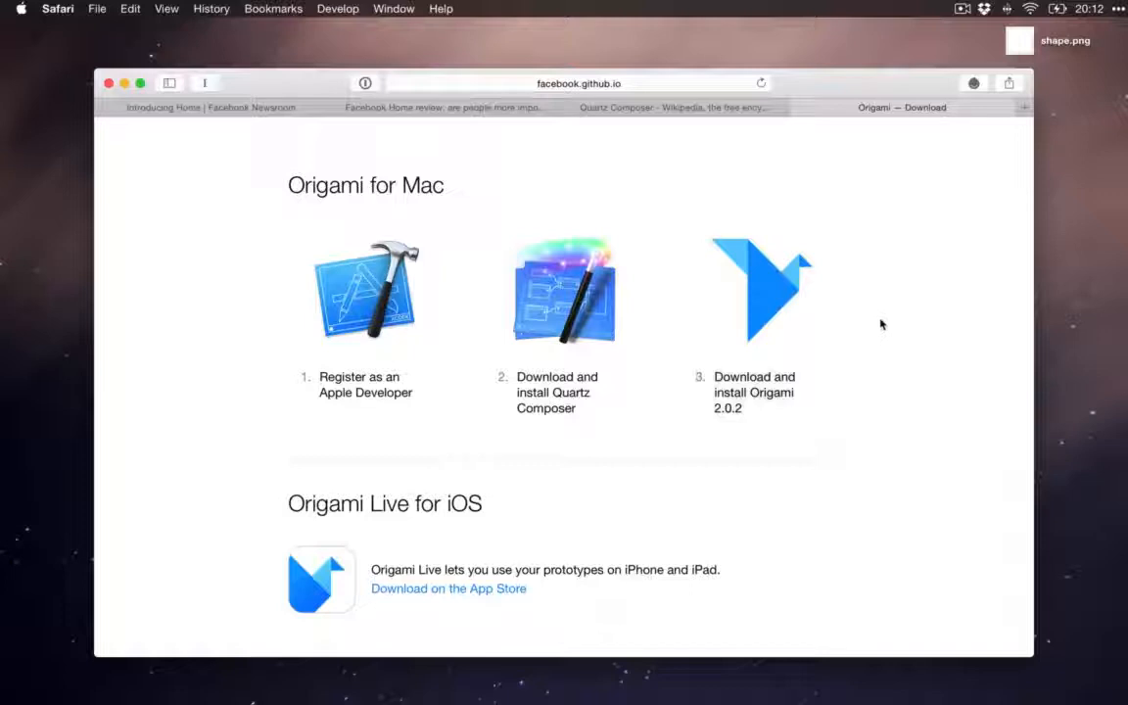
scroll(880, 324, "down", 1)
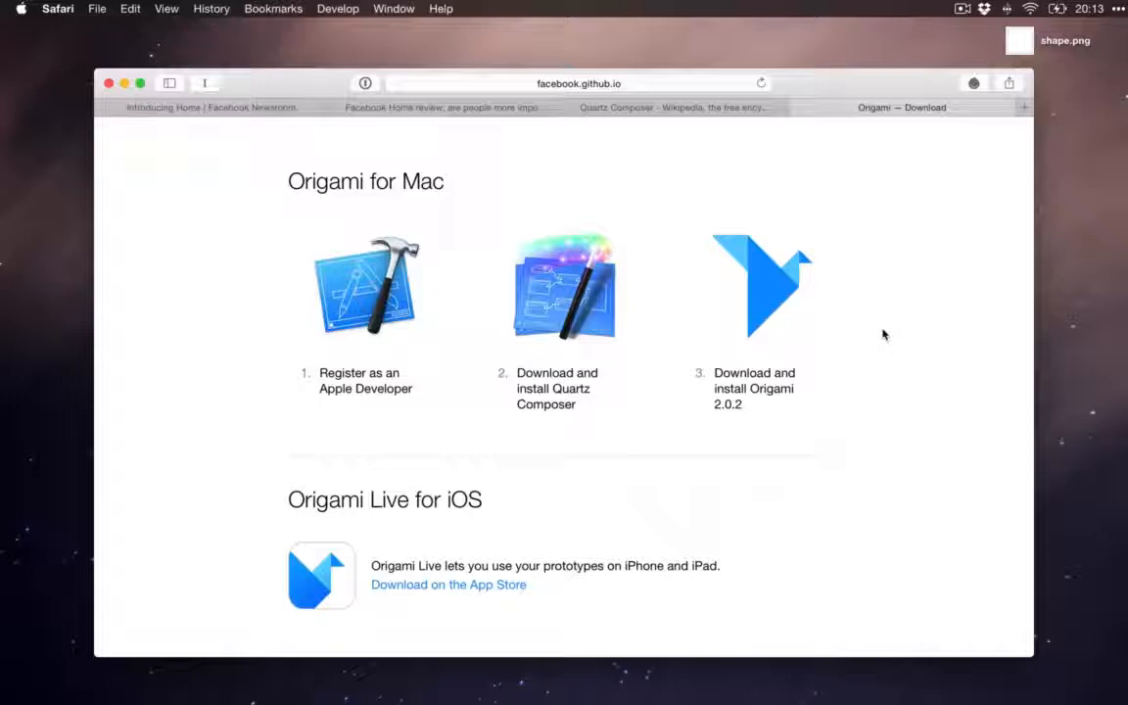
Step: Switch to the empty desktop and launch Quartz Composer through a system search
key("ctrl+Right")
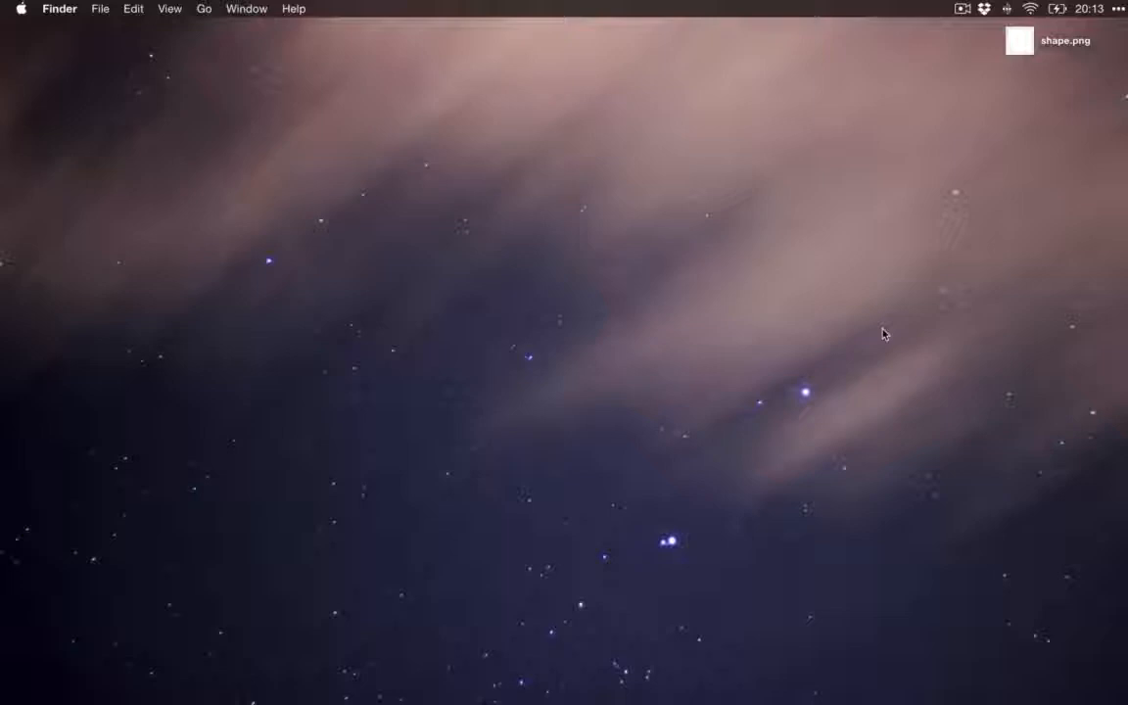
key("super+space")
type("qui")
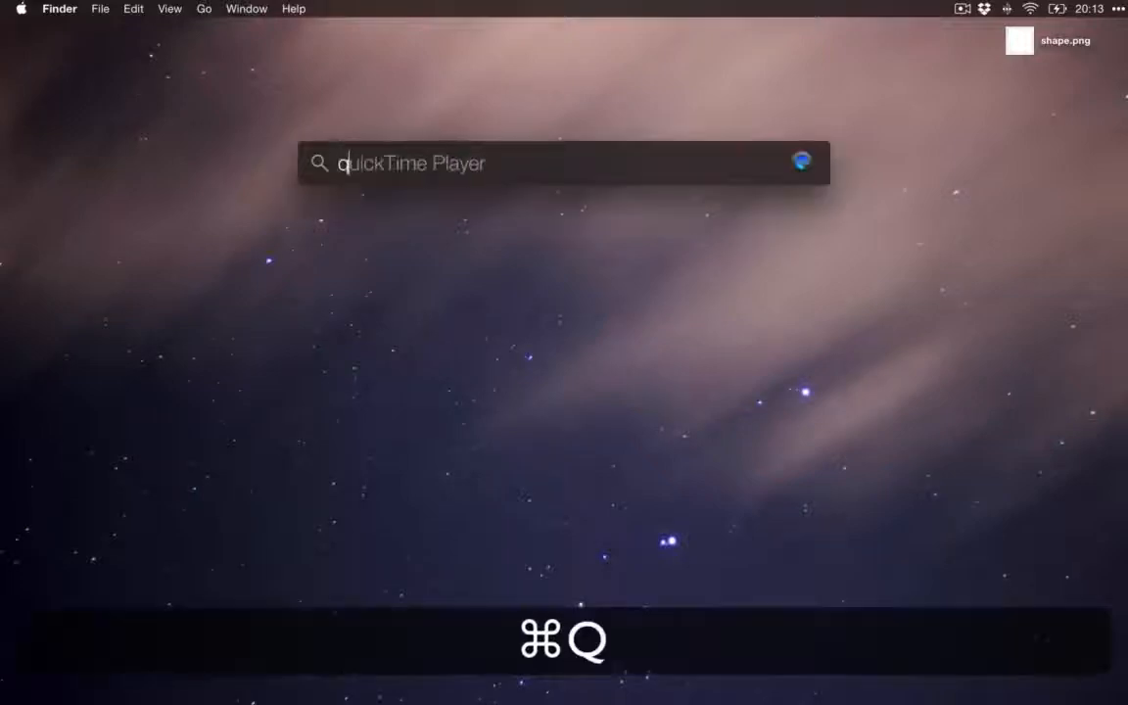
key("BackSpace")
key("BackSpace")
type("a")
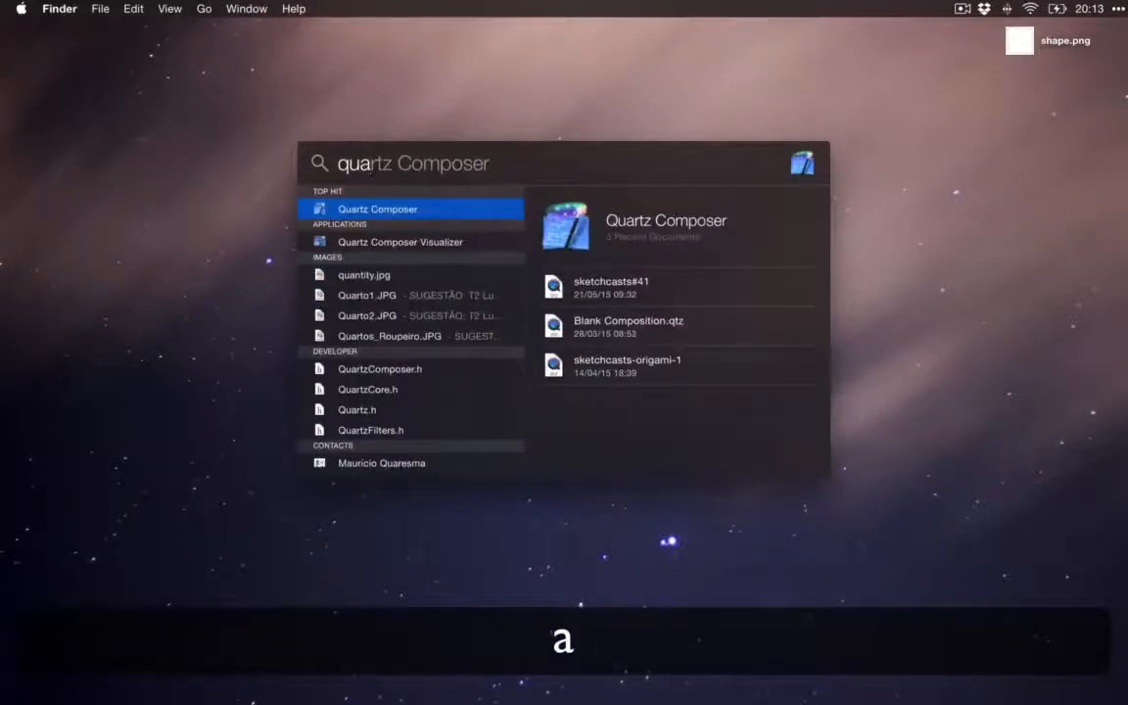
key("Return")
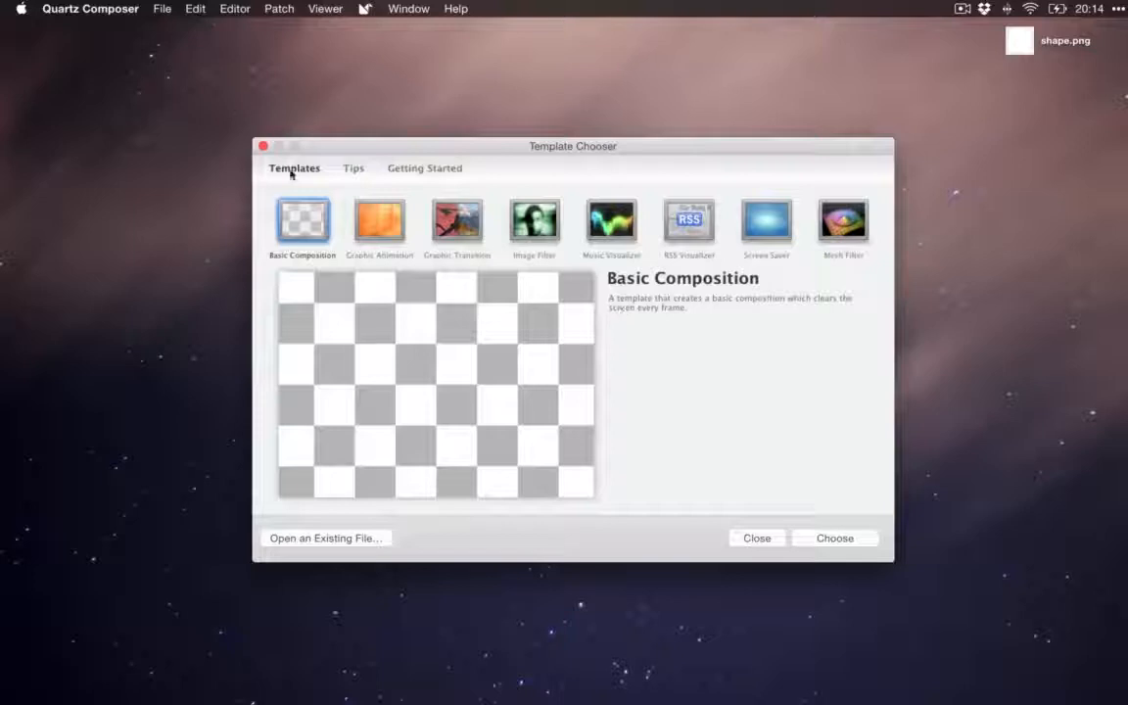
Step: Create a new Origami file and close the Template Chooser
left_click(162, 9)
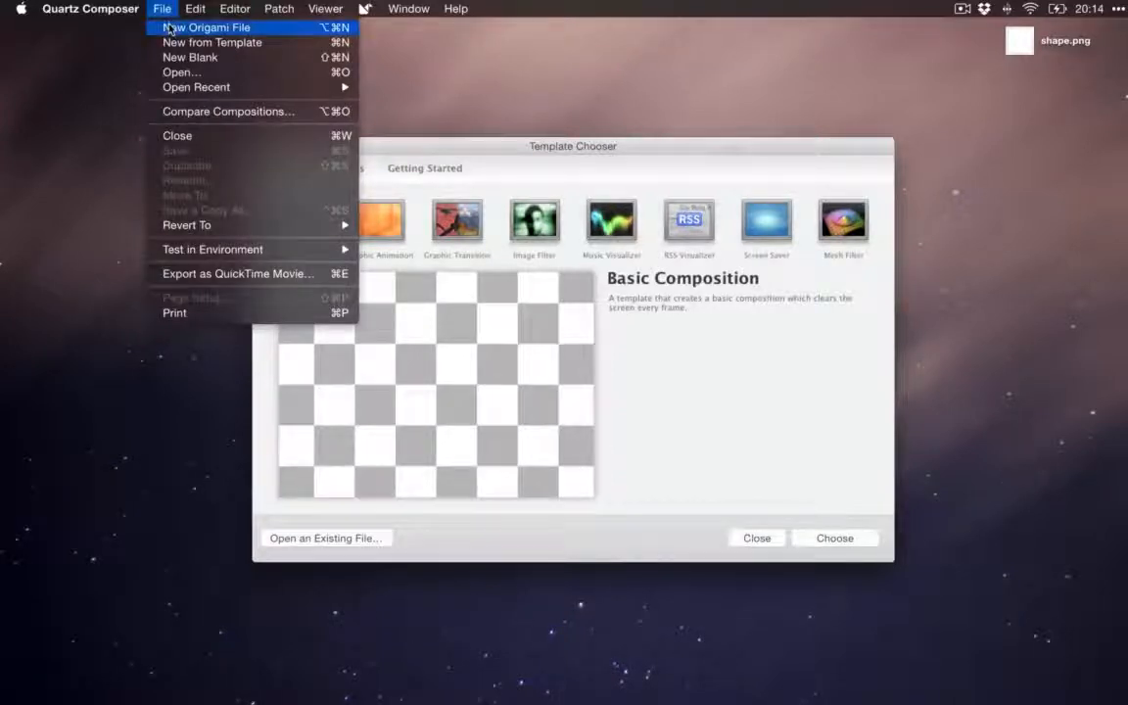
left_click(169, 30)
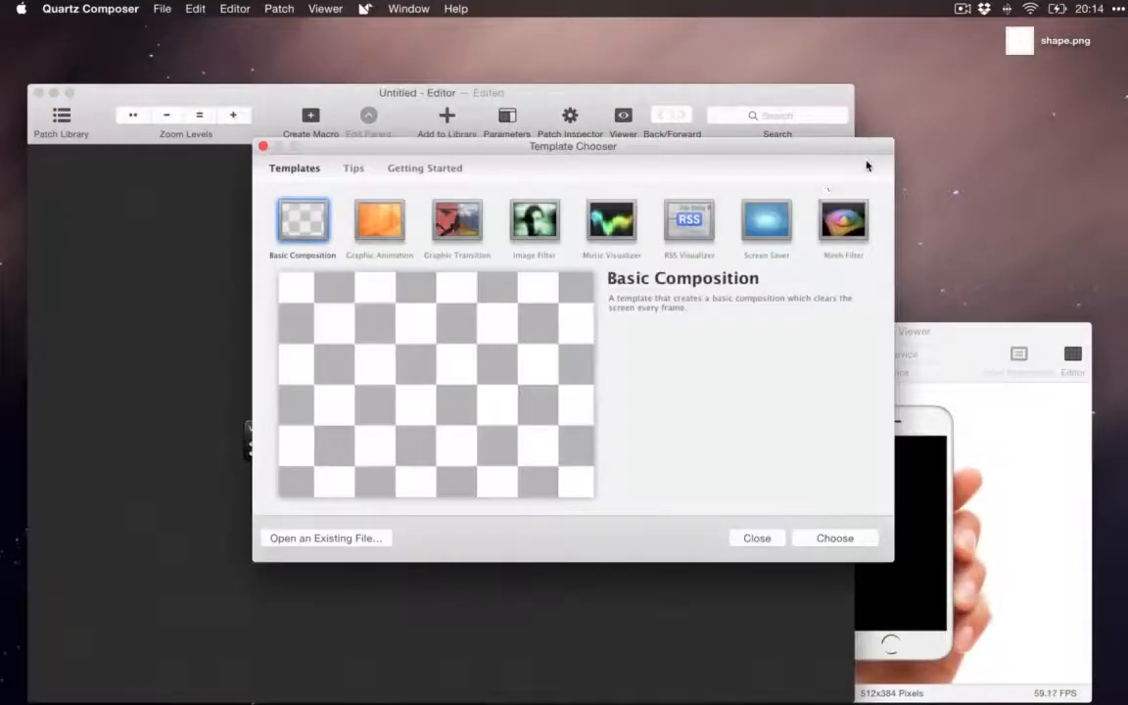
left_click(757, 537)
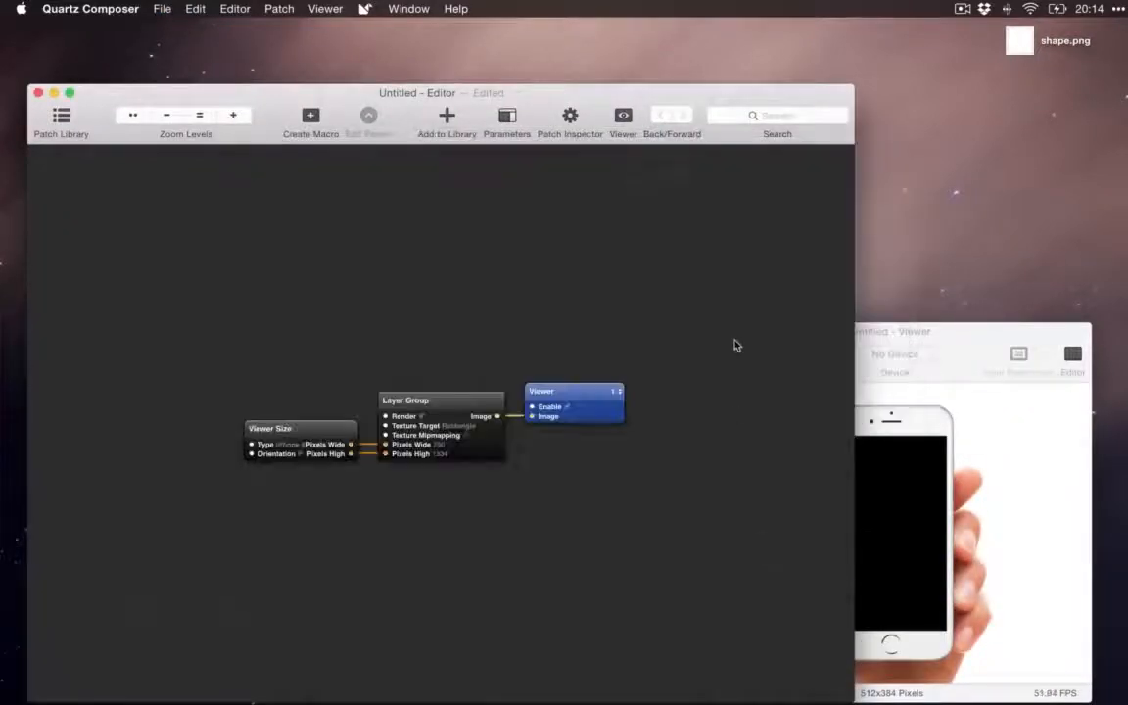
Step: Move the editor window into the screen's upper-left corner, shift the viewer window aside, and stretch the editor to the screen's bottom edge
left_click_drag(649, 96, 627, 33)
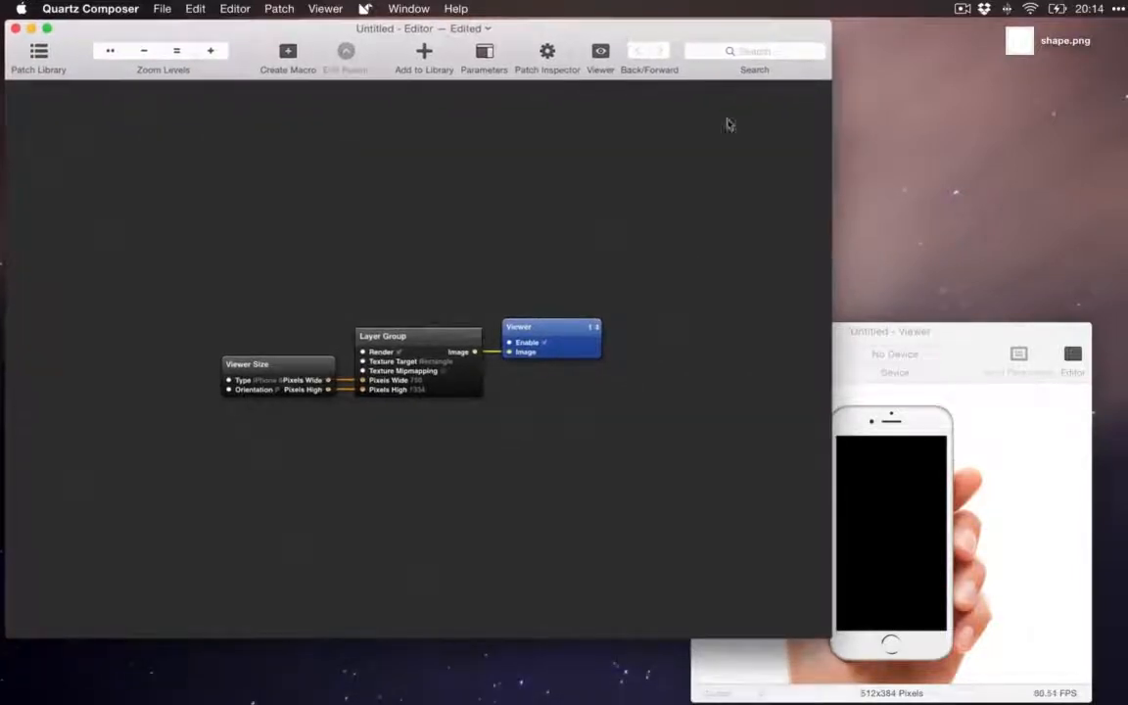
left_click_drag(961, 353, 1009, 249)
left_click(702, 189)
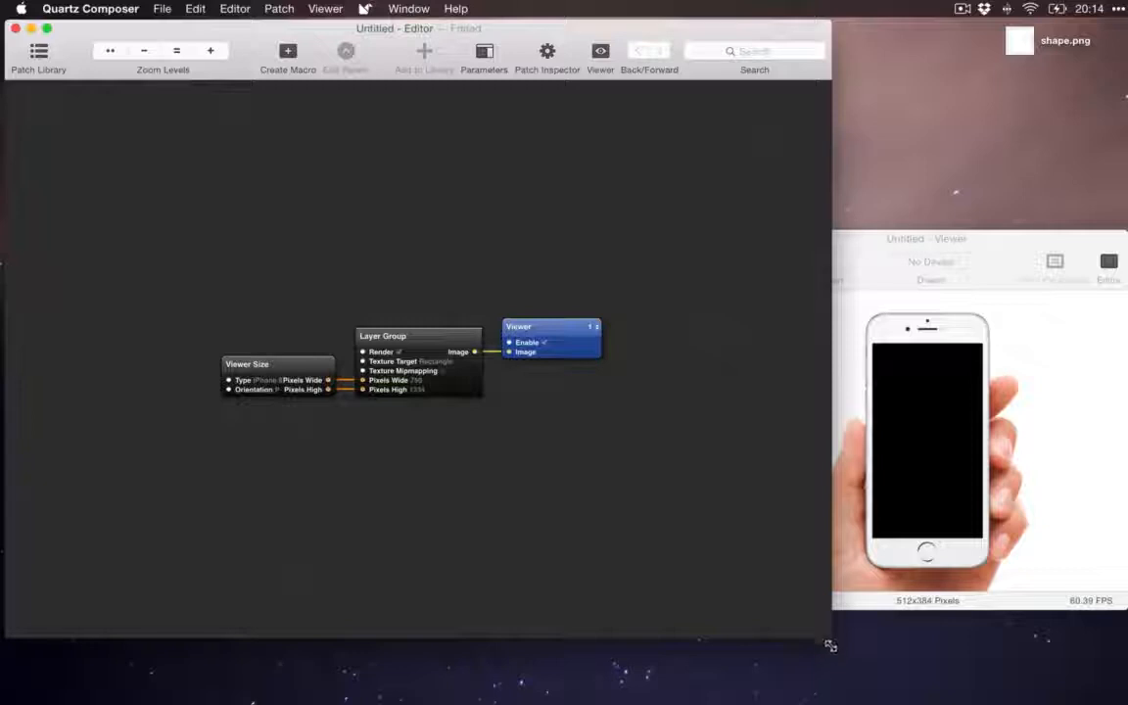
left_click_drag(831, 644, 835, 702)
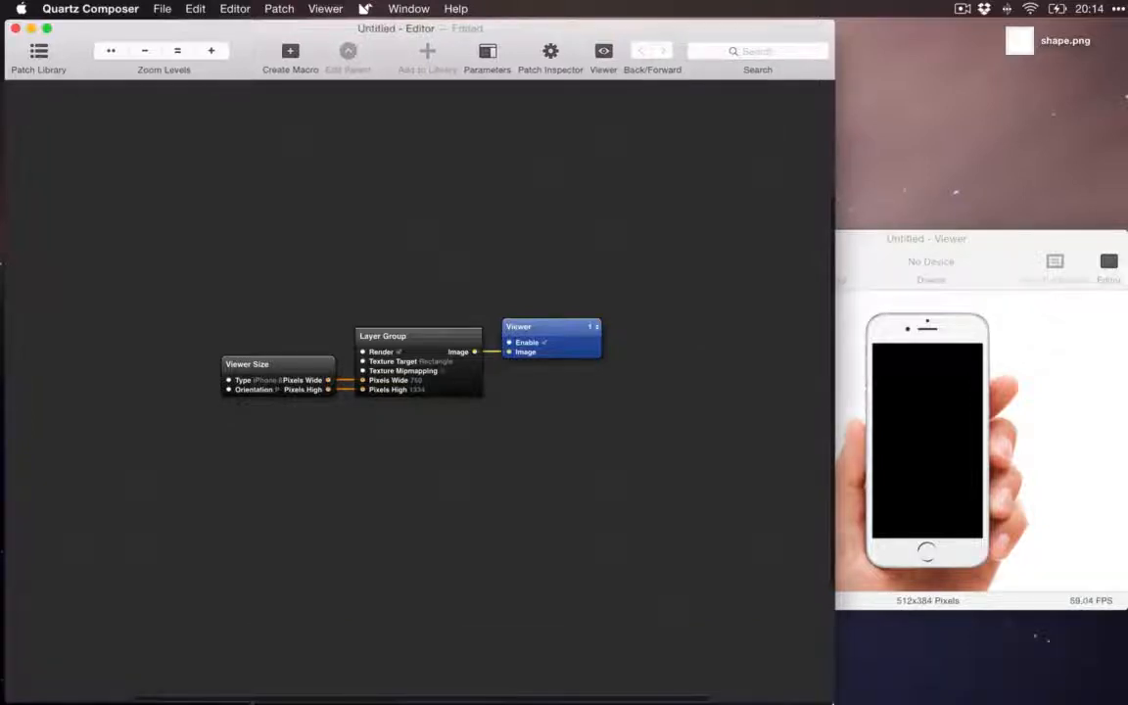
Step: Fit the viewer window to the full screen height and narrow it so it sits beside the editor without overlapping
left_click(1021, 261)
left_click_drag(1006, 235, 1033, 20)
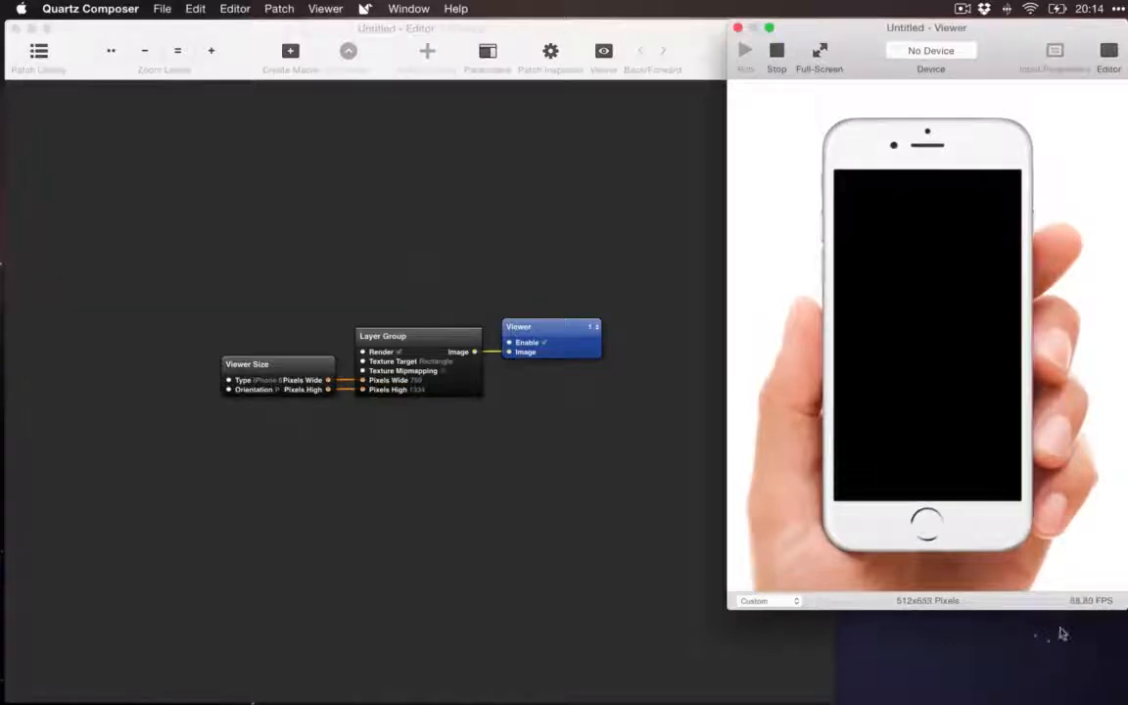
left_click_drag(1031, 612, 1031, 702)
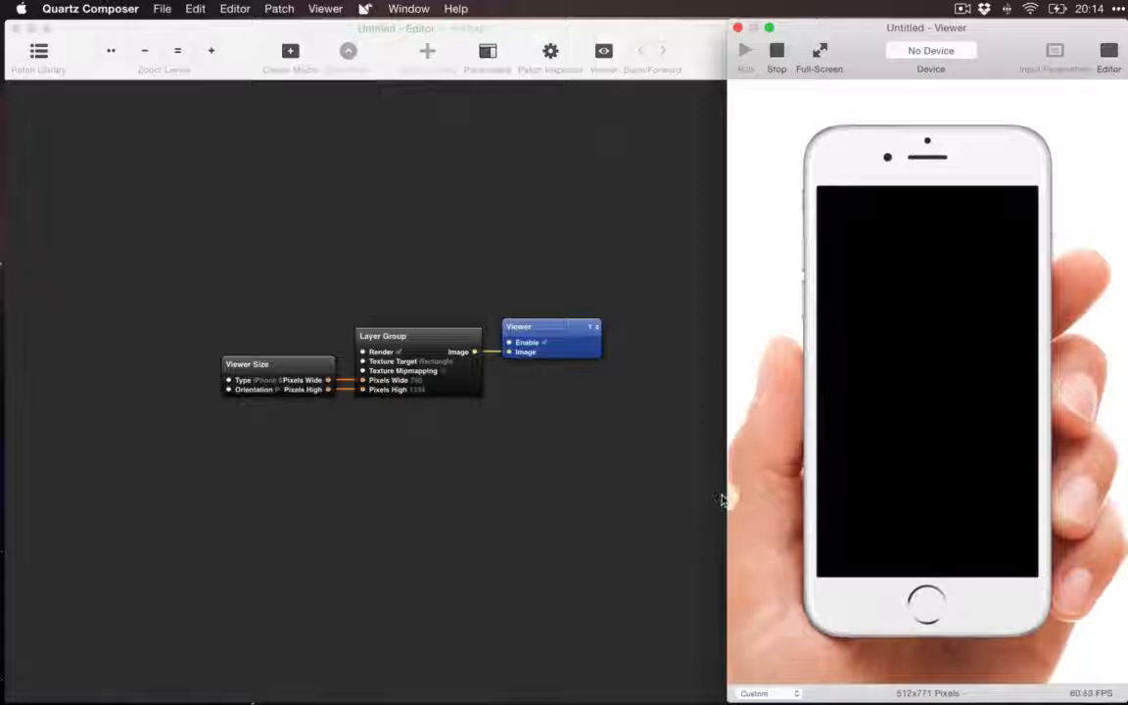
left_click_drag(727, 493, 838, 476)
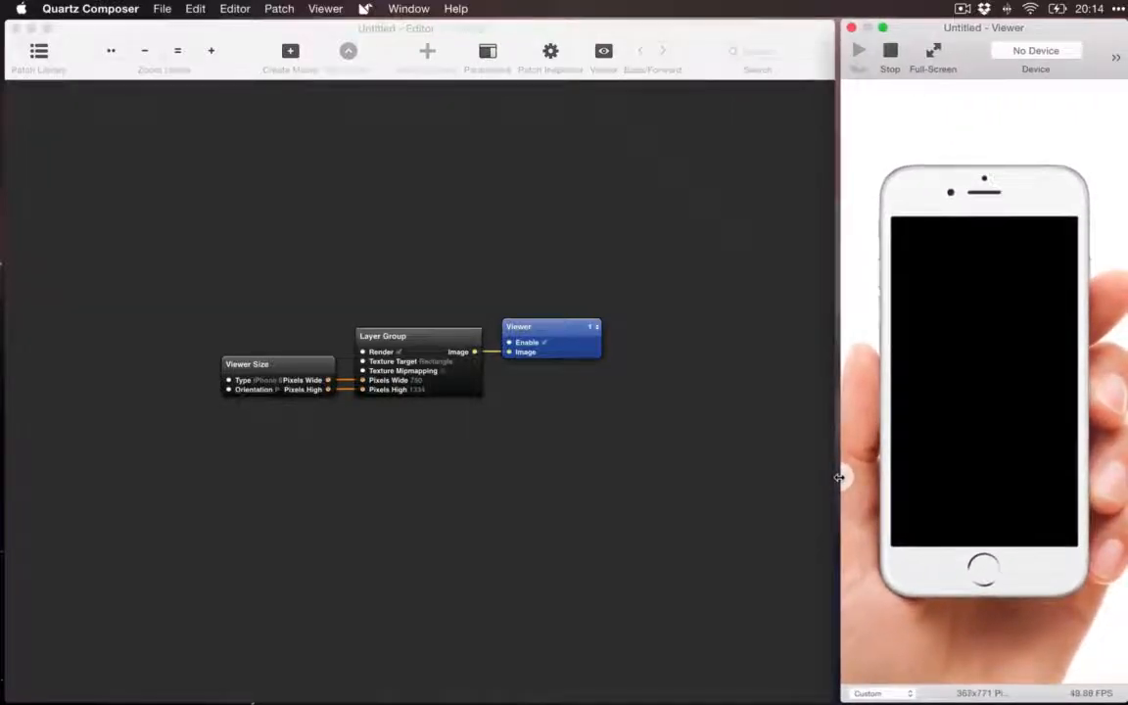
left_click(661, 468)
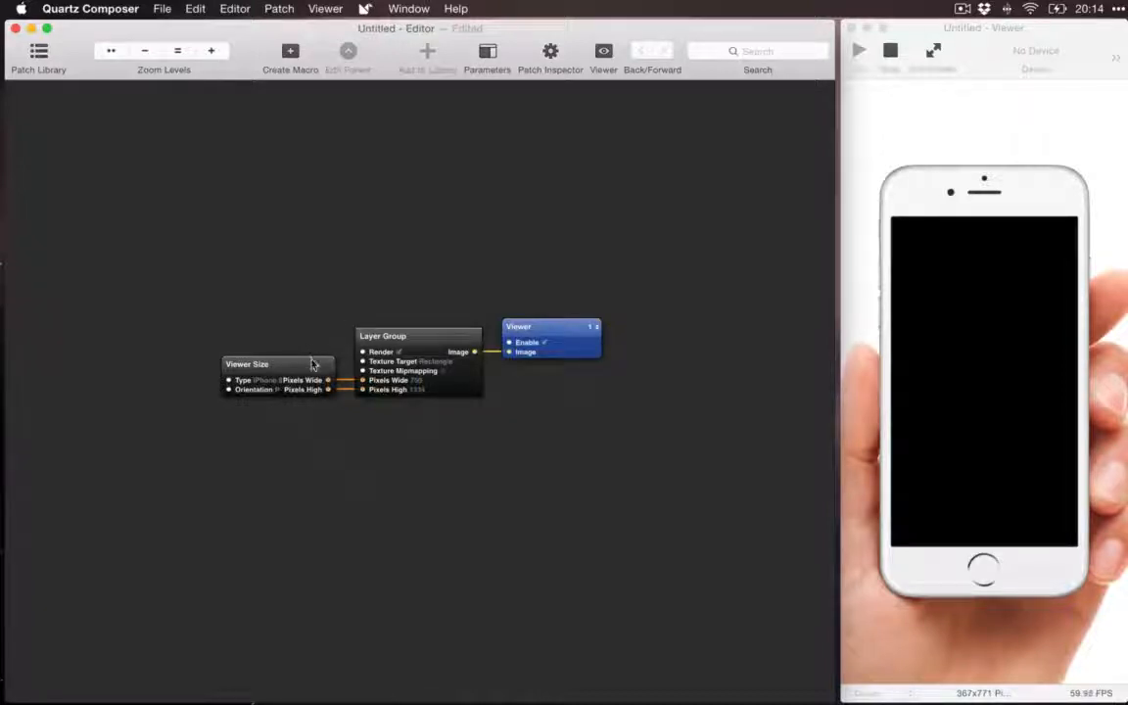
Step: Examine the Viewer Size, Layer Group and Viewer patches one after another, along with the phone preview in the viewer window
mouse_move(311, 365)
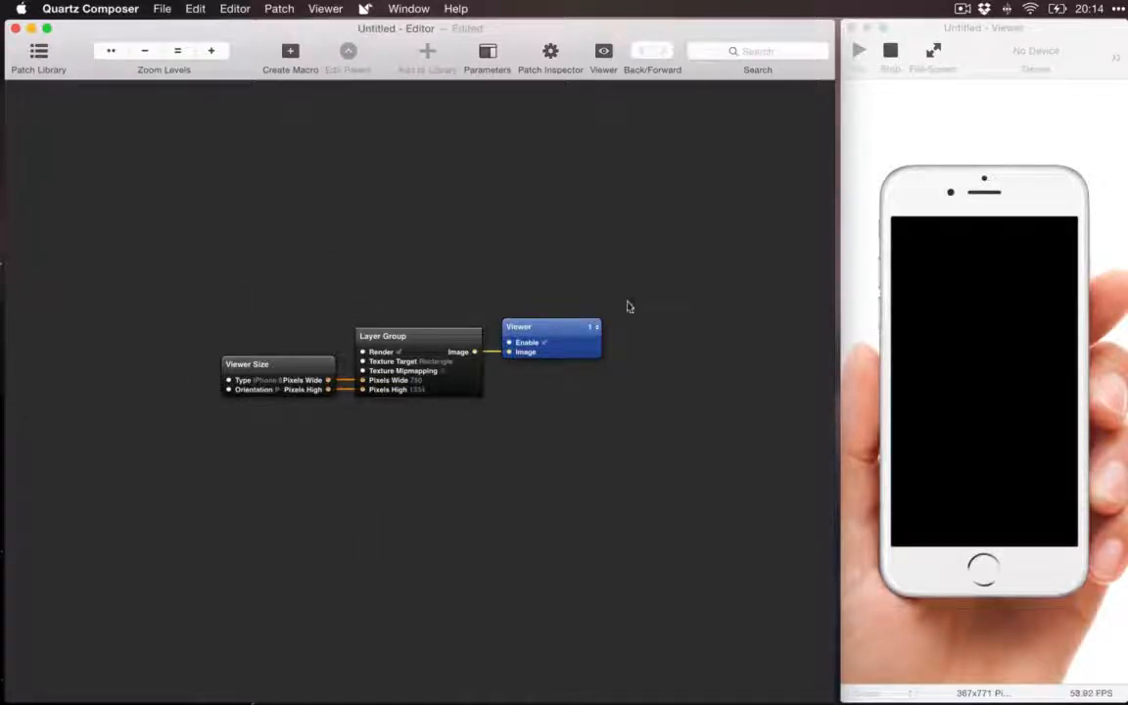
left_click(306, 367)
left_click(445, 337)
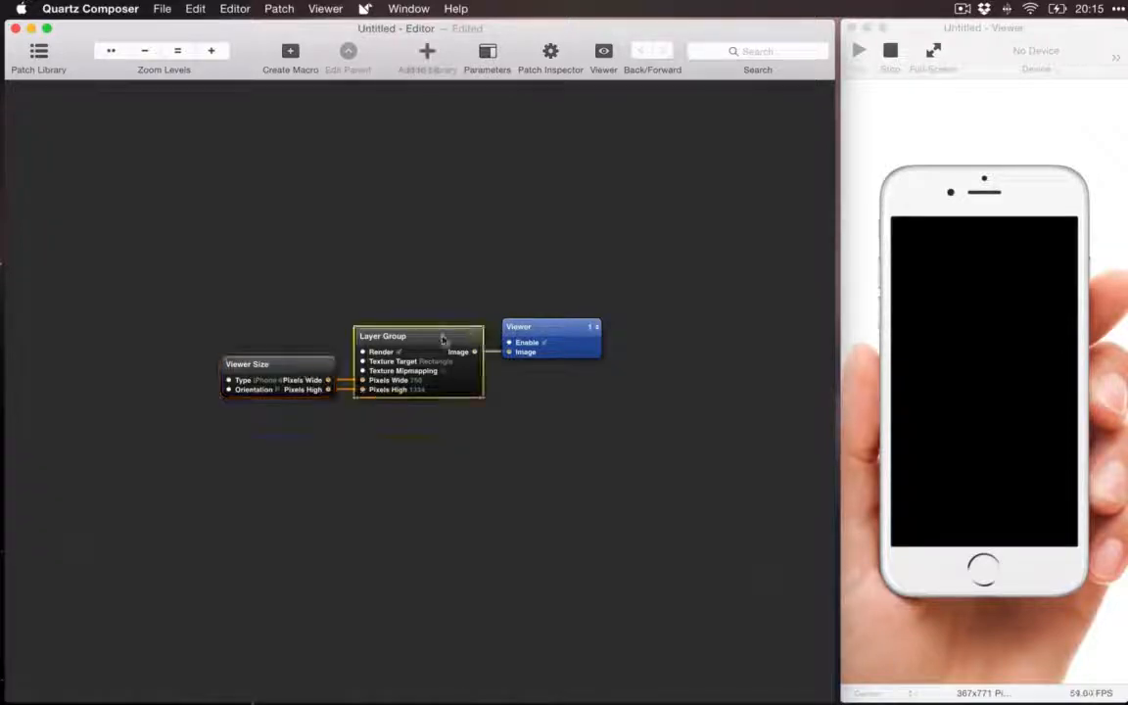
left_click(549, 330)
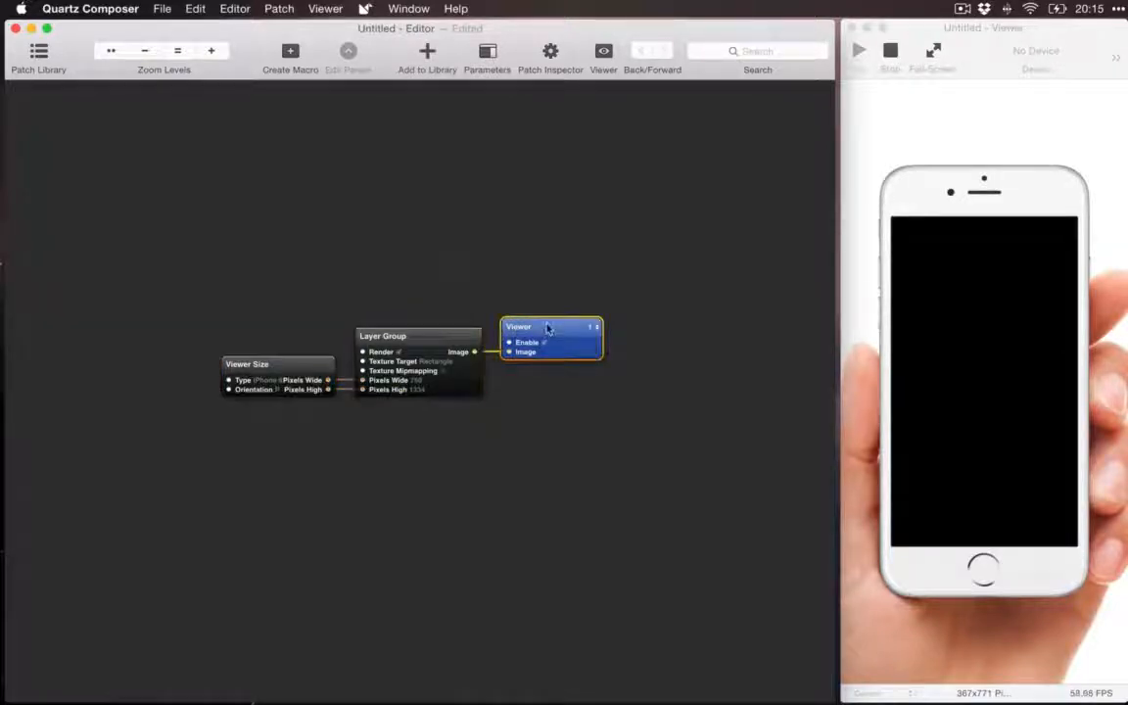
left_click(930, 314)
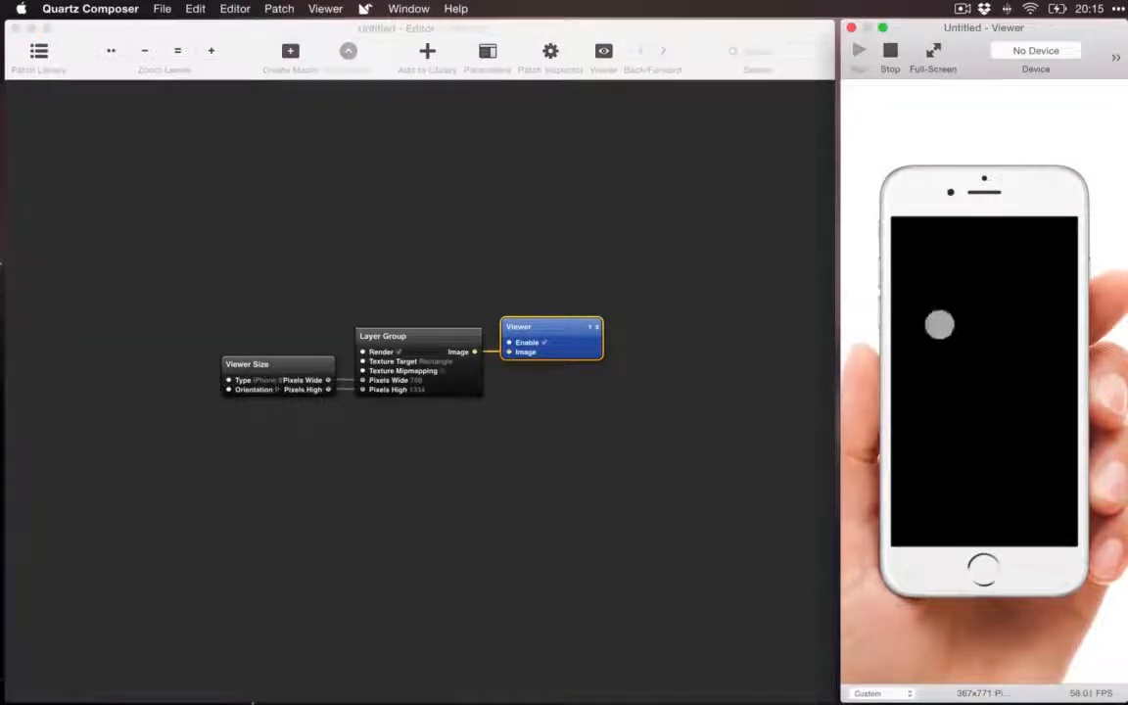
left_click(753, 314)
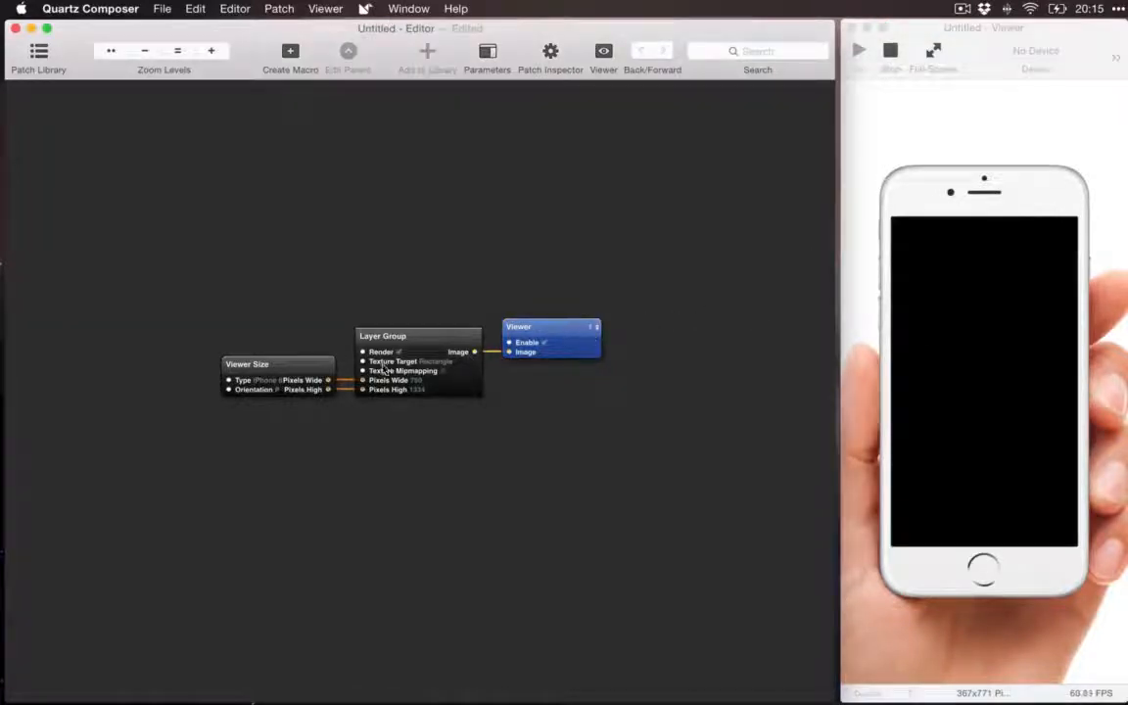
Step: Switch the Viewer Size patch's device type to iPhone 5, to Apple Watch, and back to iPhone 6
left_click(308, 367)
mouse_move(237, 370)
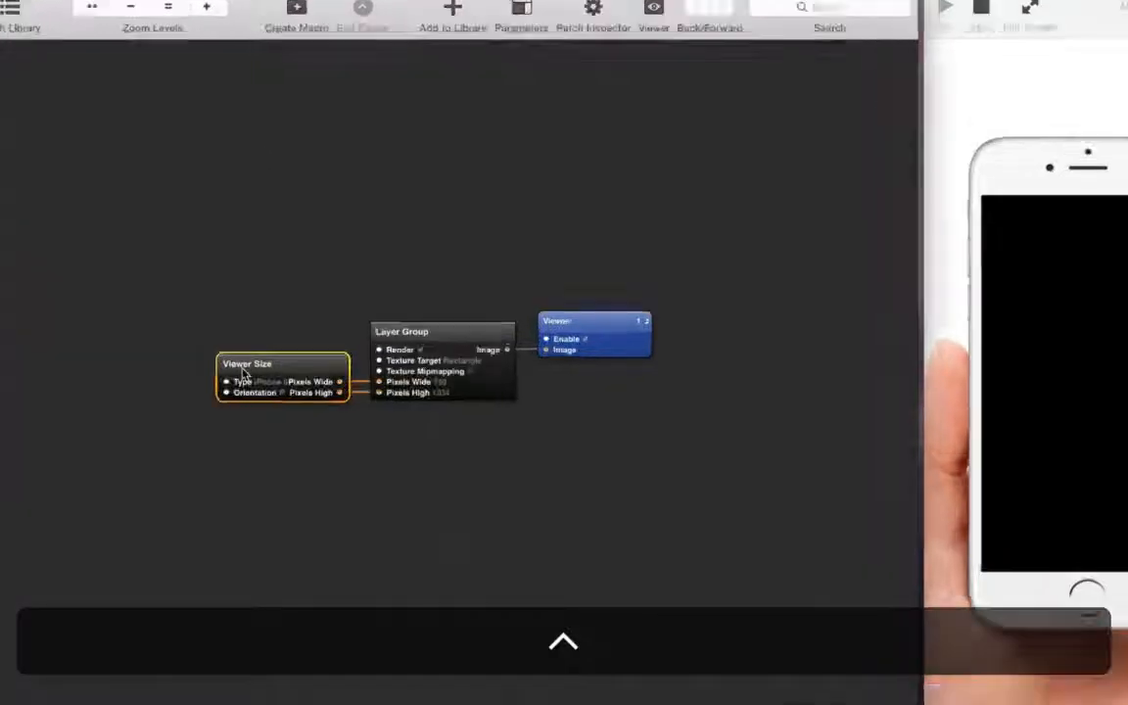
mouse_move(245, 375)
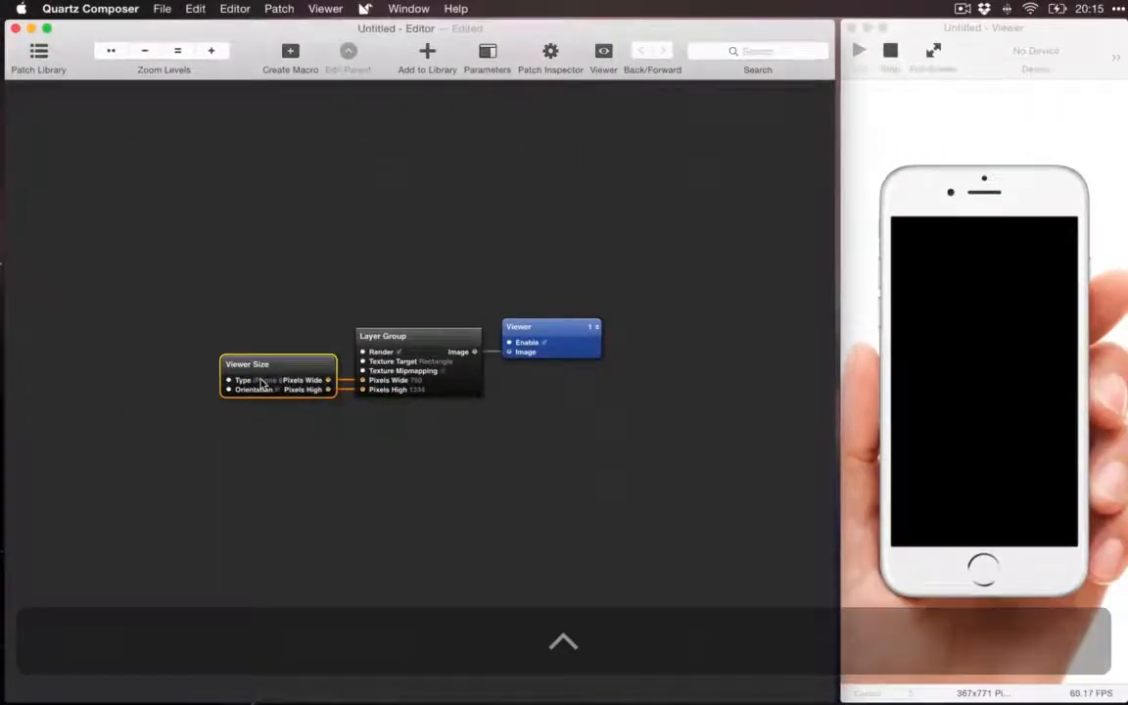
left_click(271, 383)
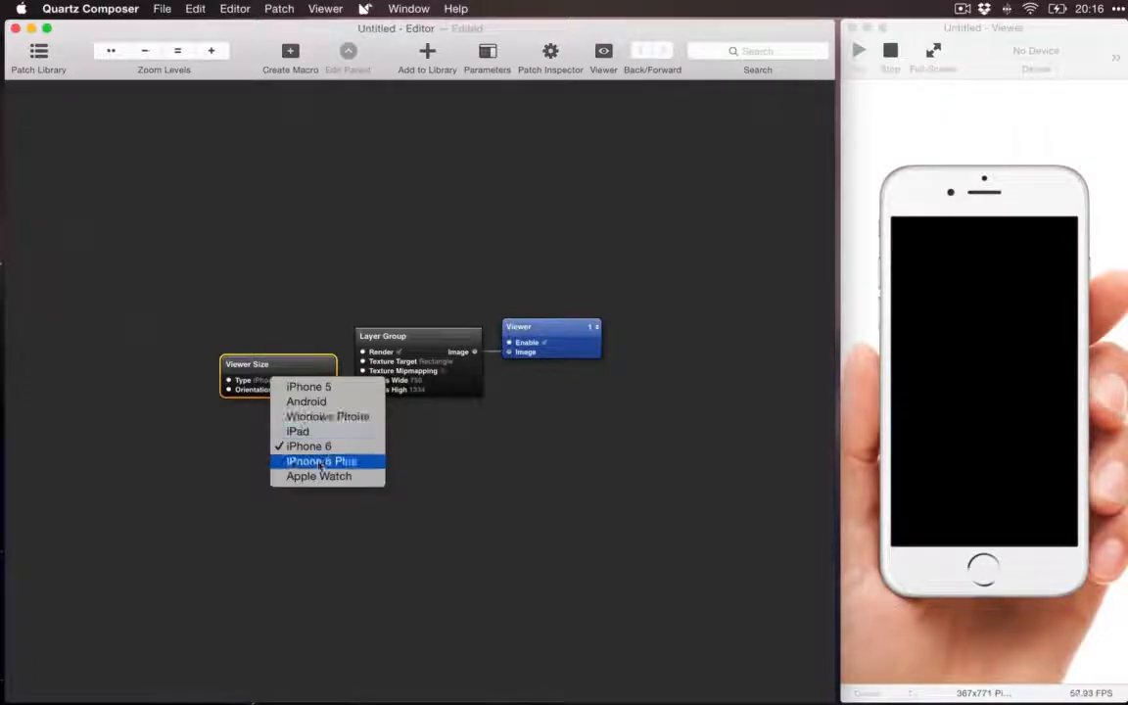
left_click(342, 390)
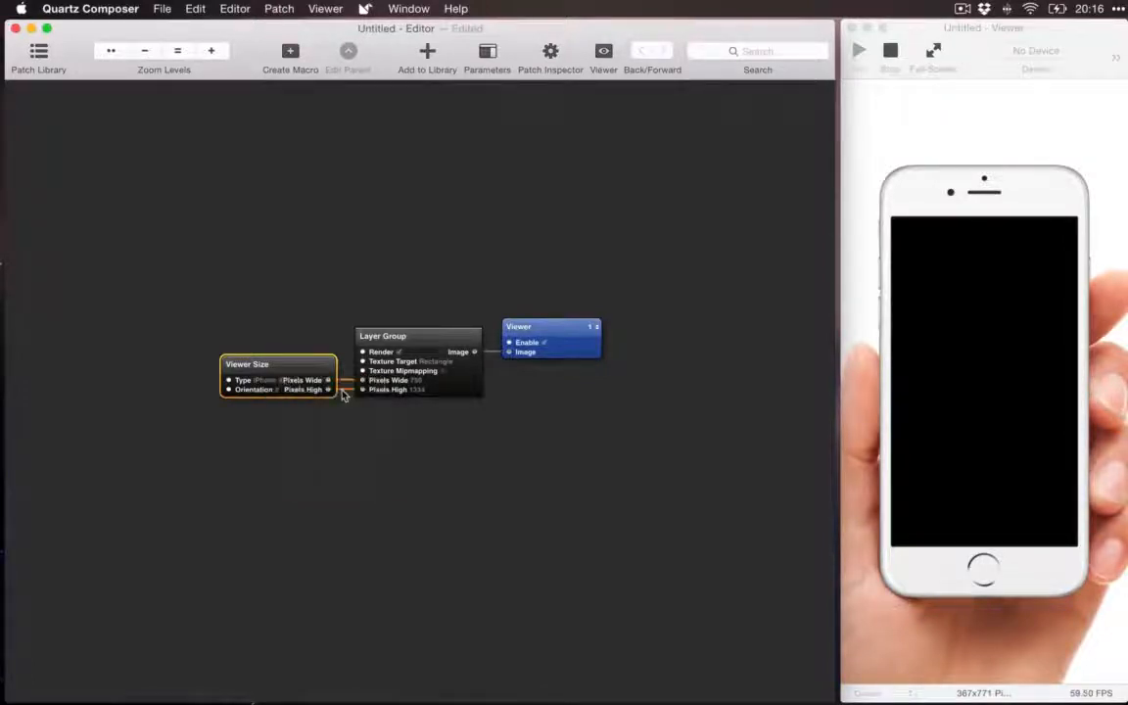
left_click(267, 382)
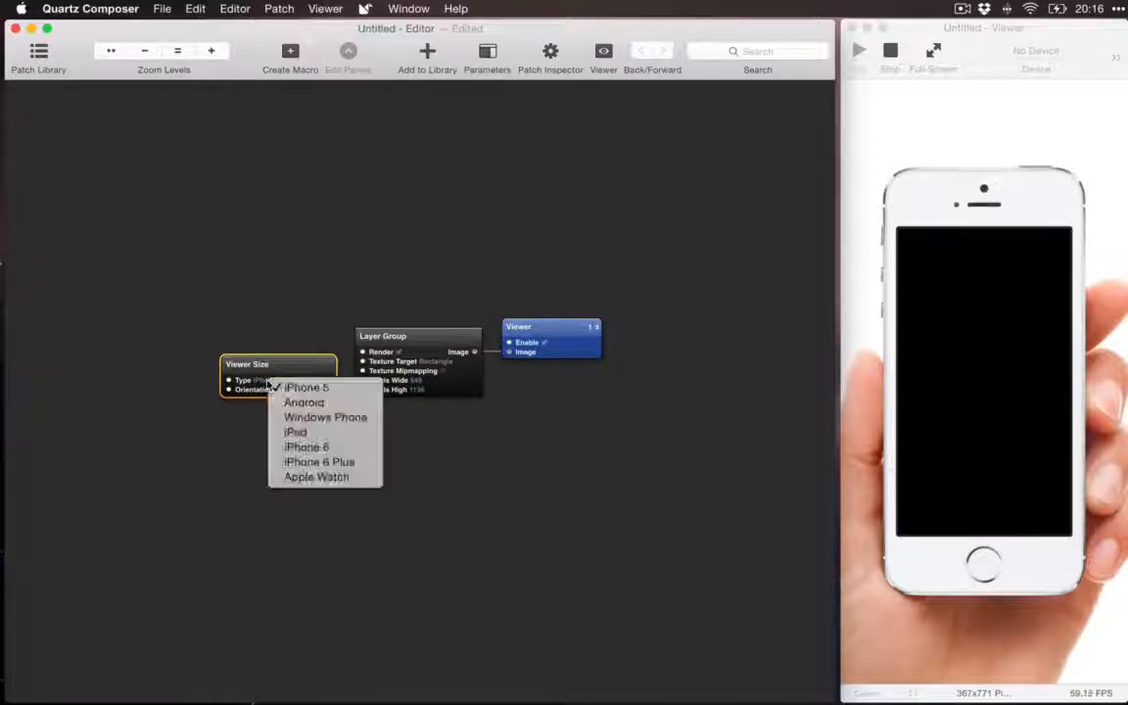
left_click(303, 477)
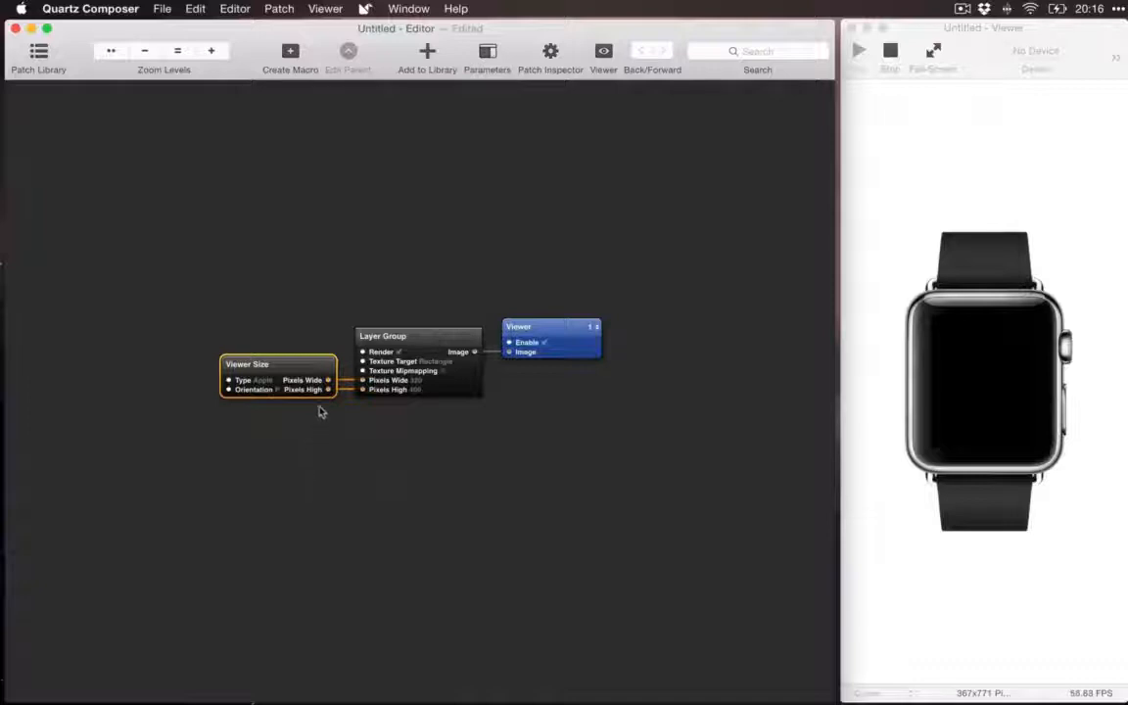
left_click(261, 380)
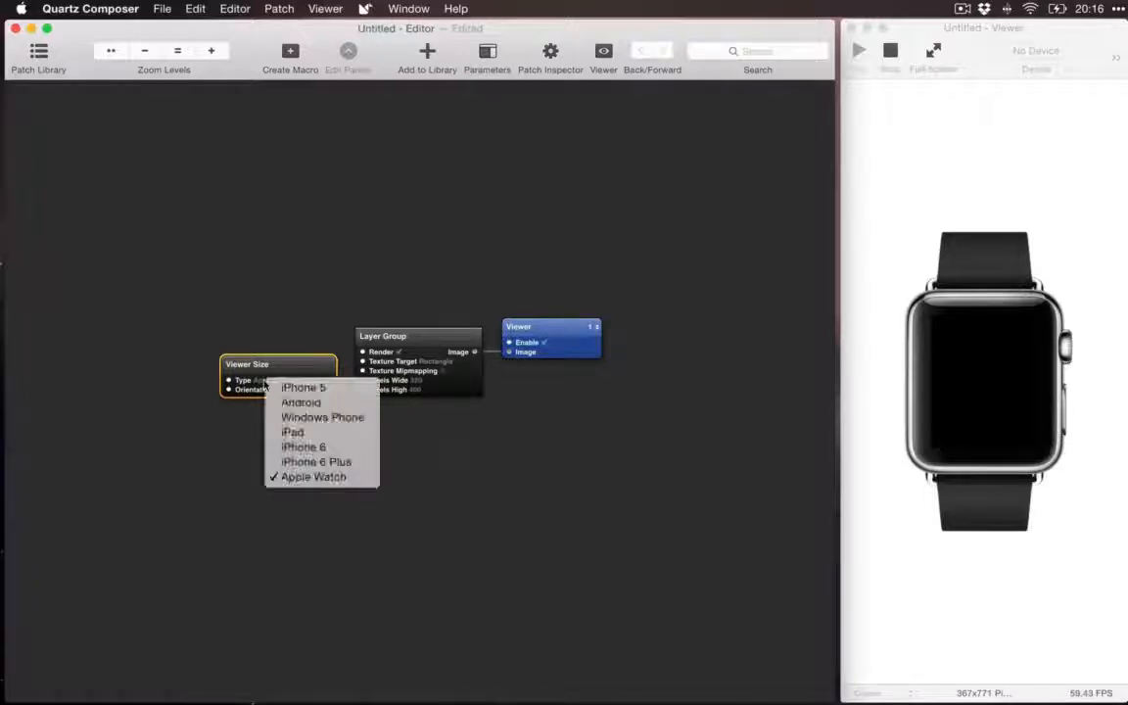
left_click(299, 447)
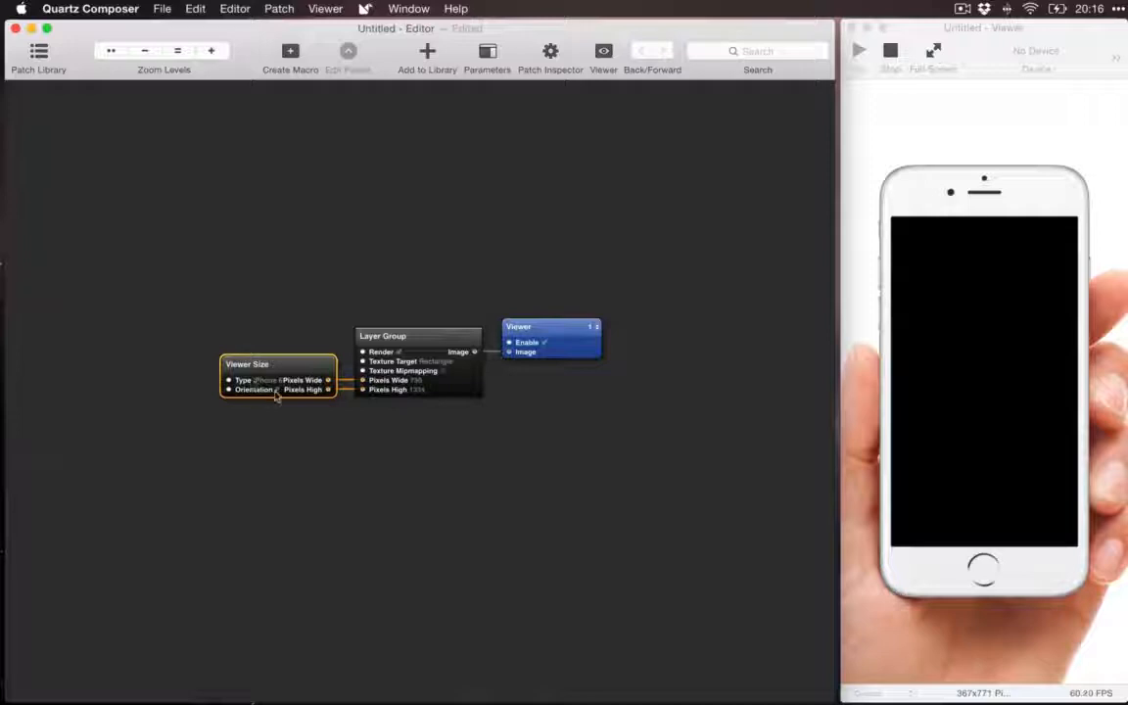
Step: Check the orientation options of the Viewer Size patch without changing them, and look at the Layer Group and Viewer patches
left_click(277, 391)
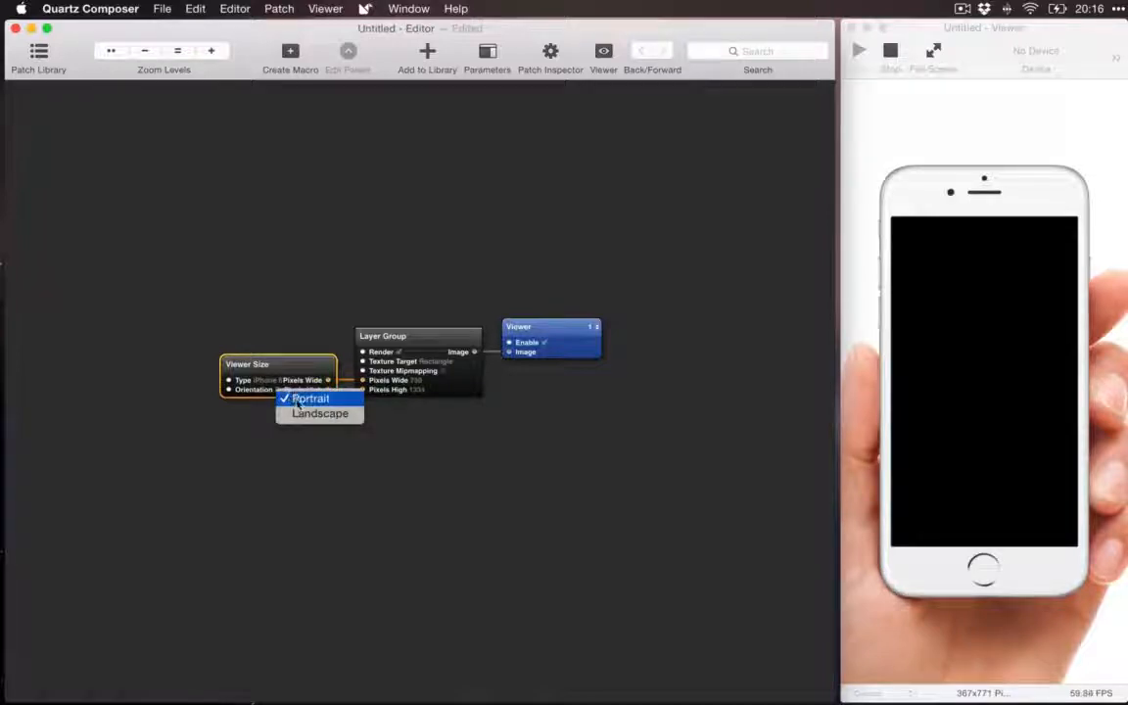
left_click(318, 447)
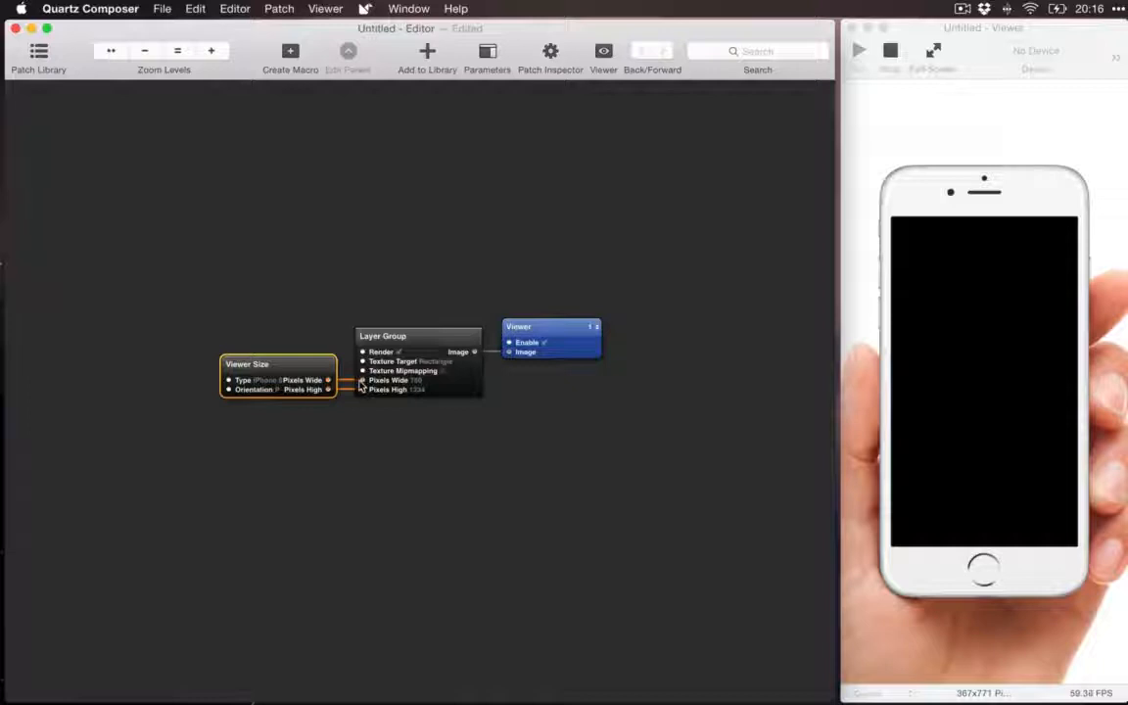
left_click(415, 334)
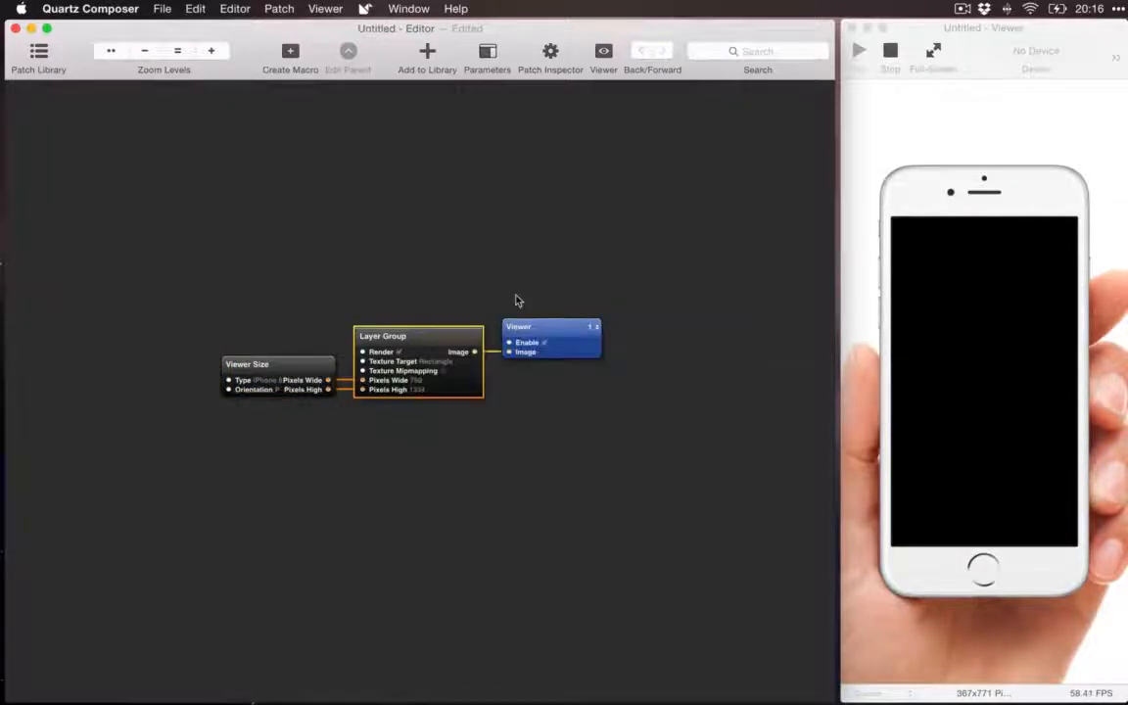
left_click(558, 327)
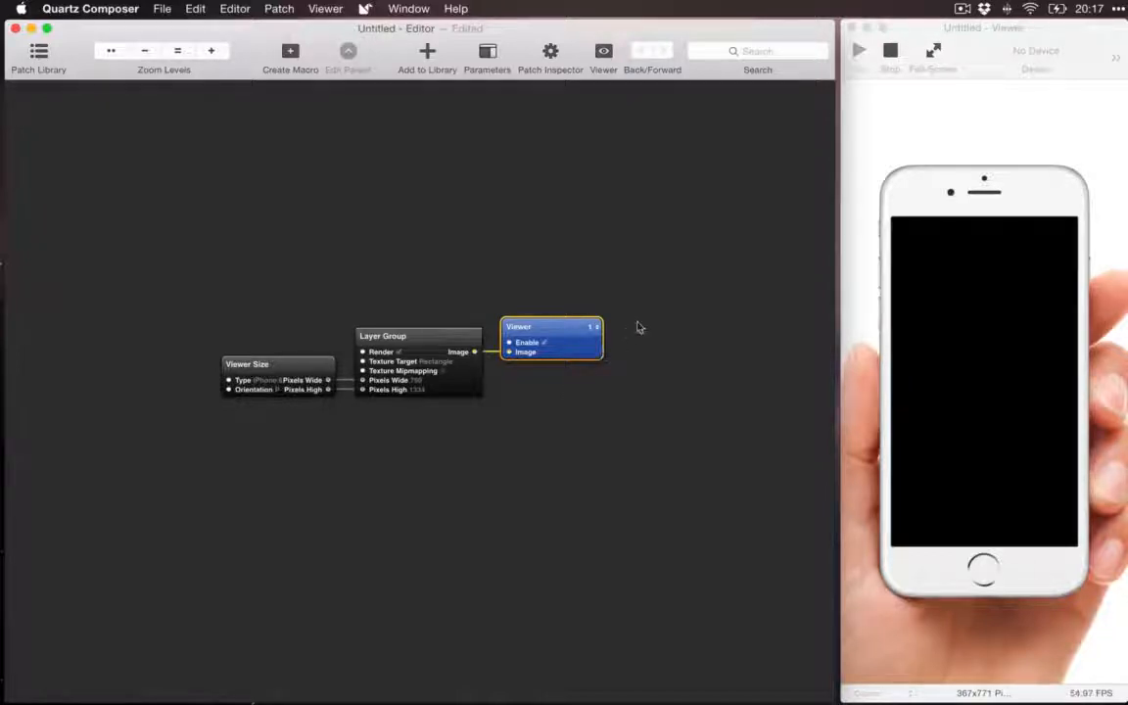
scroll(637, 290, "right", 1)
scroll(637, 290, "right", 3)
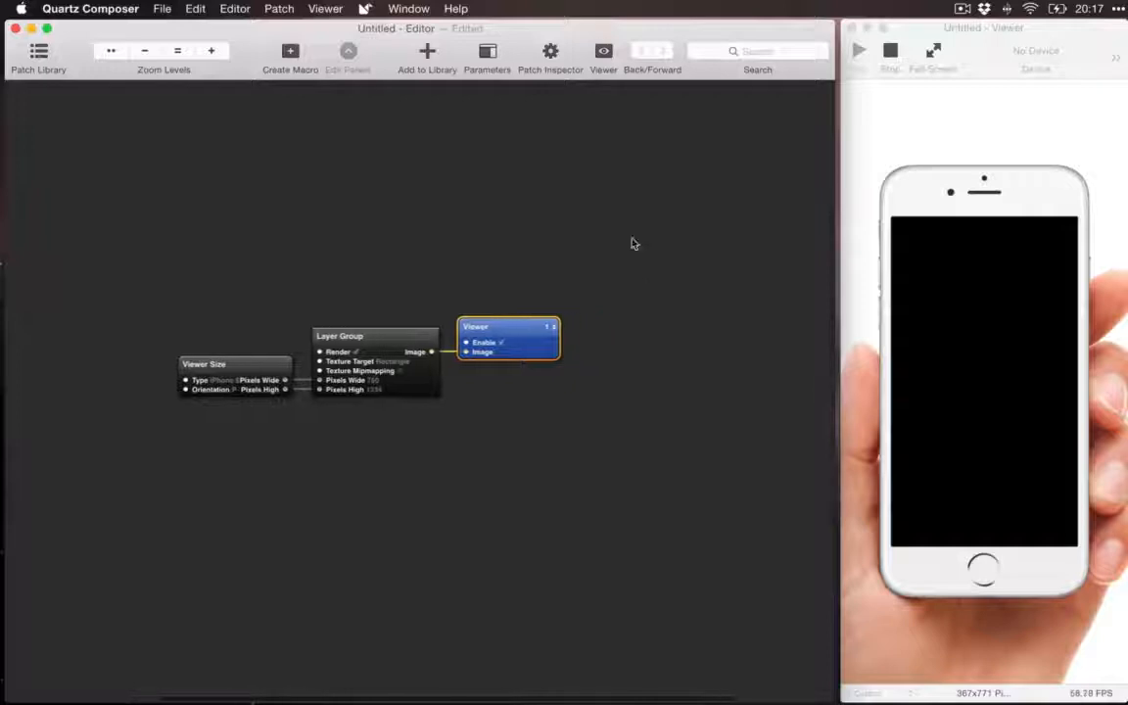
scroll(465, 189, "left", 3)
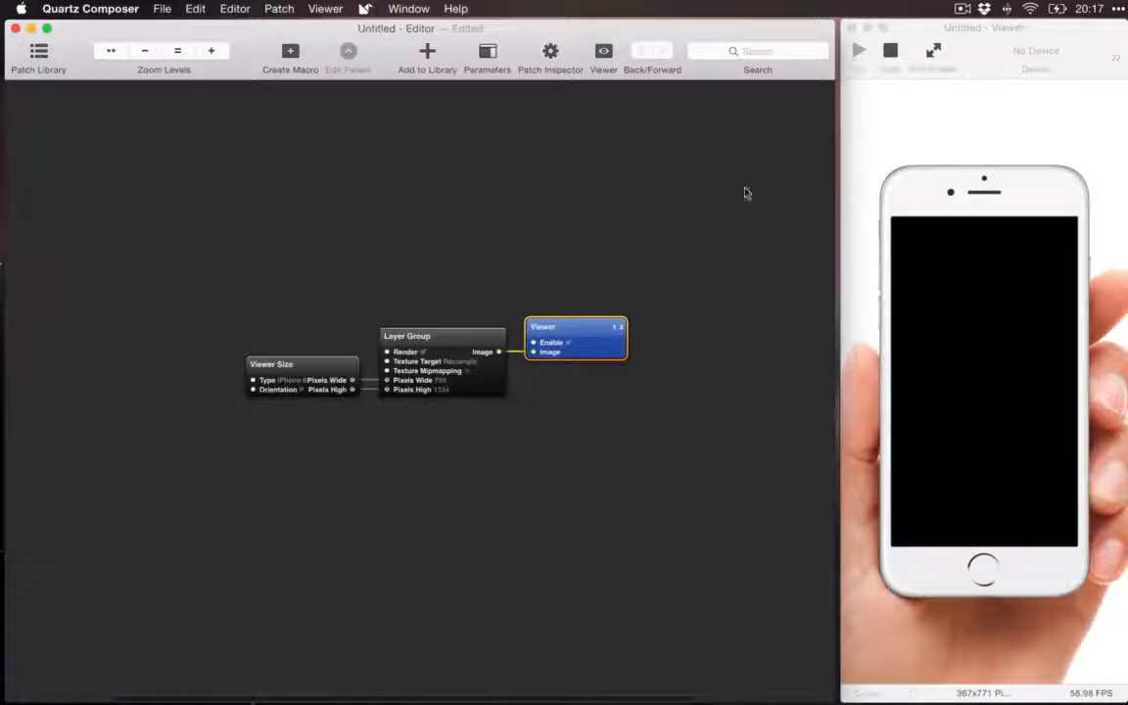
left_click(947, 131)
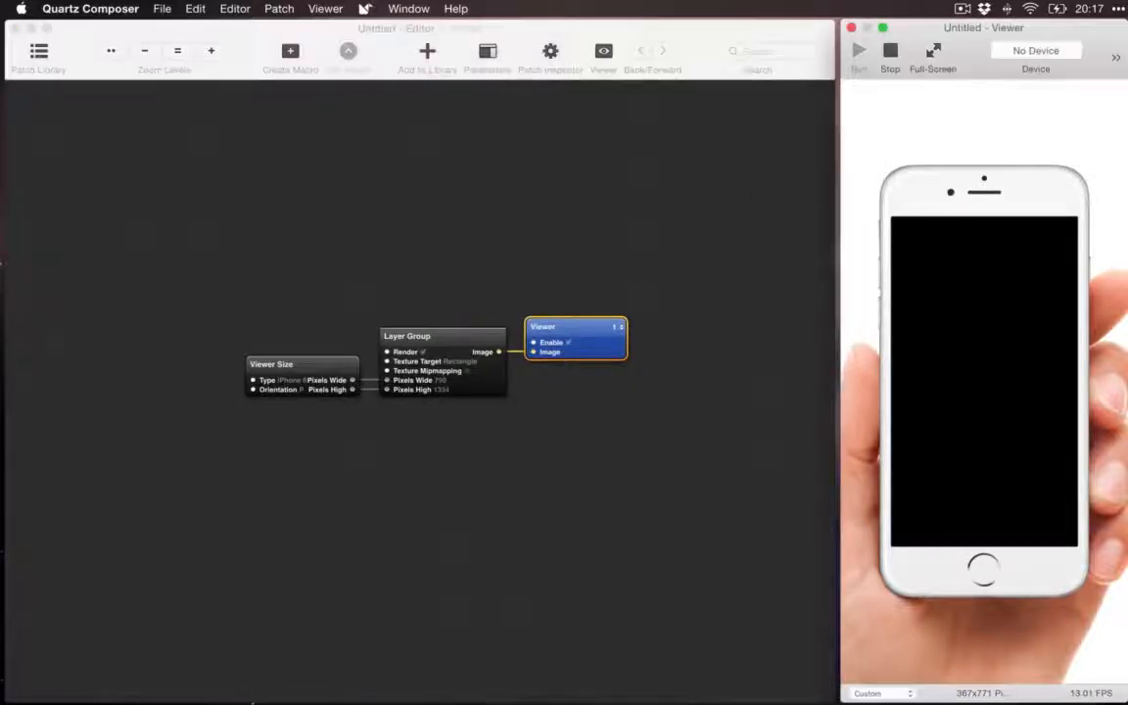
left_click(754, 142)
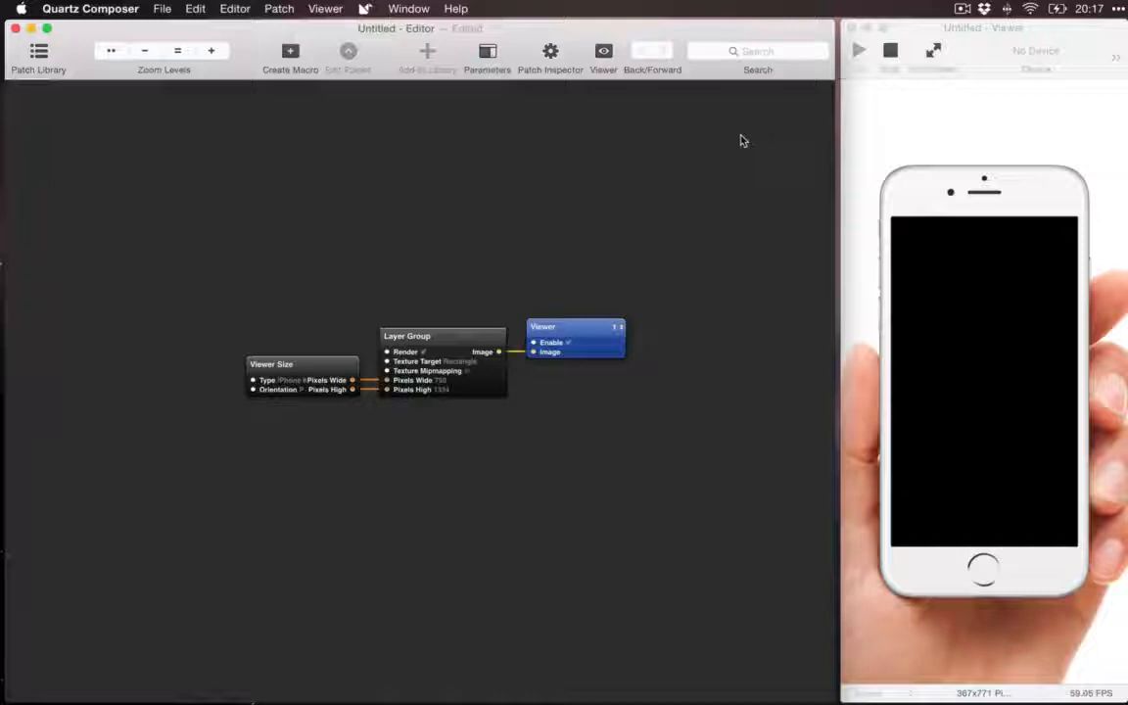
Step: Open the Patch Library, browse through its list of patches, and close it
left_click(39, 54)
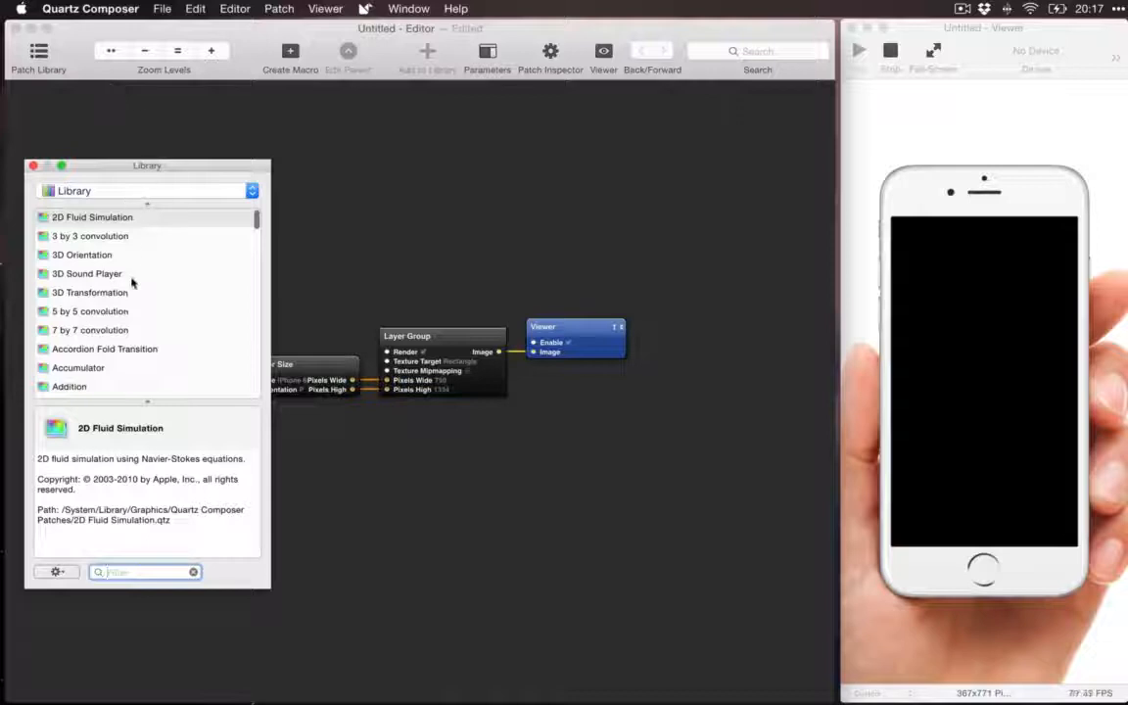
scroll(133, 282, "down", 3)
scroll(98, 255, "up", 2)
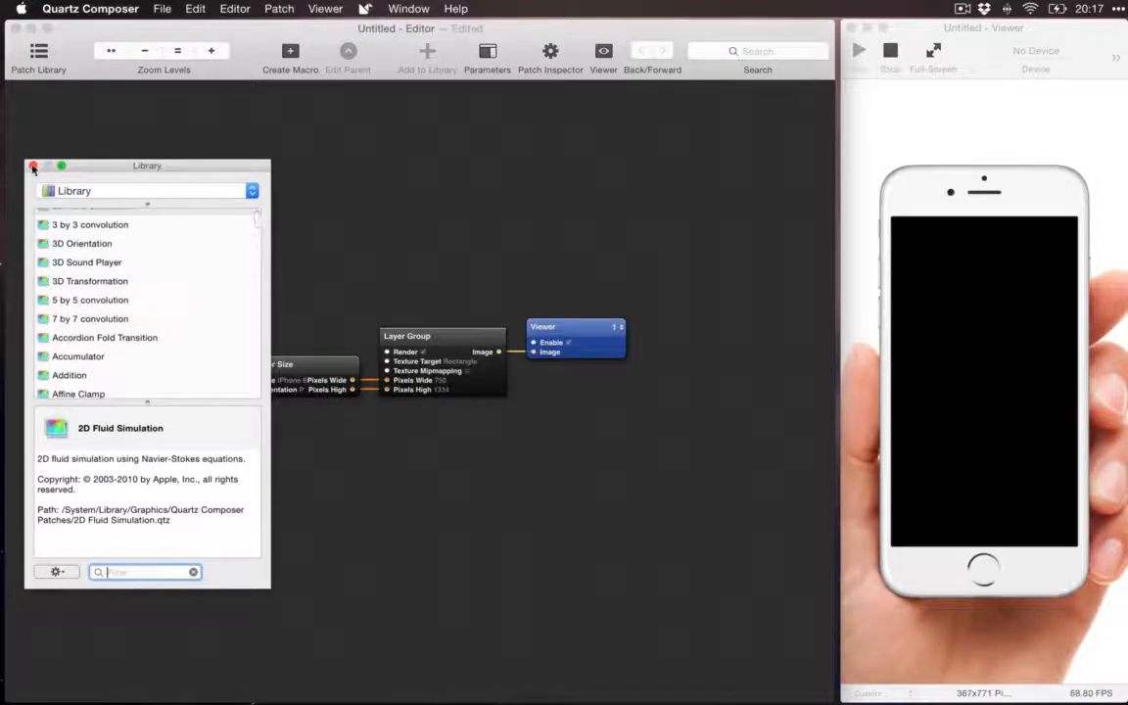
left_click(32, 168)
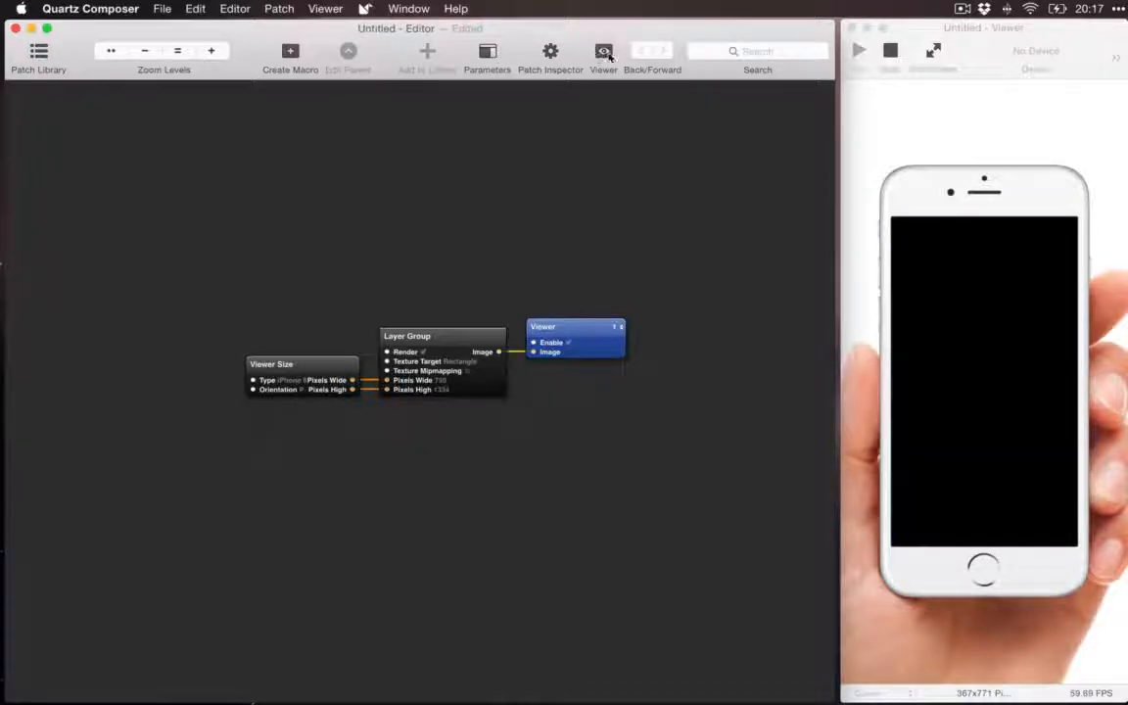
Step: Close the viewer window and bring it back from the editor
left_click(884, 124)
left_click(851, 27)
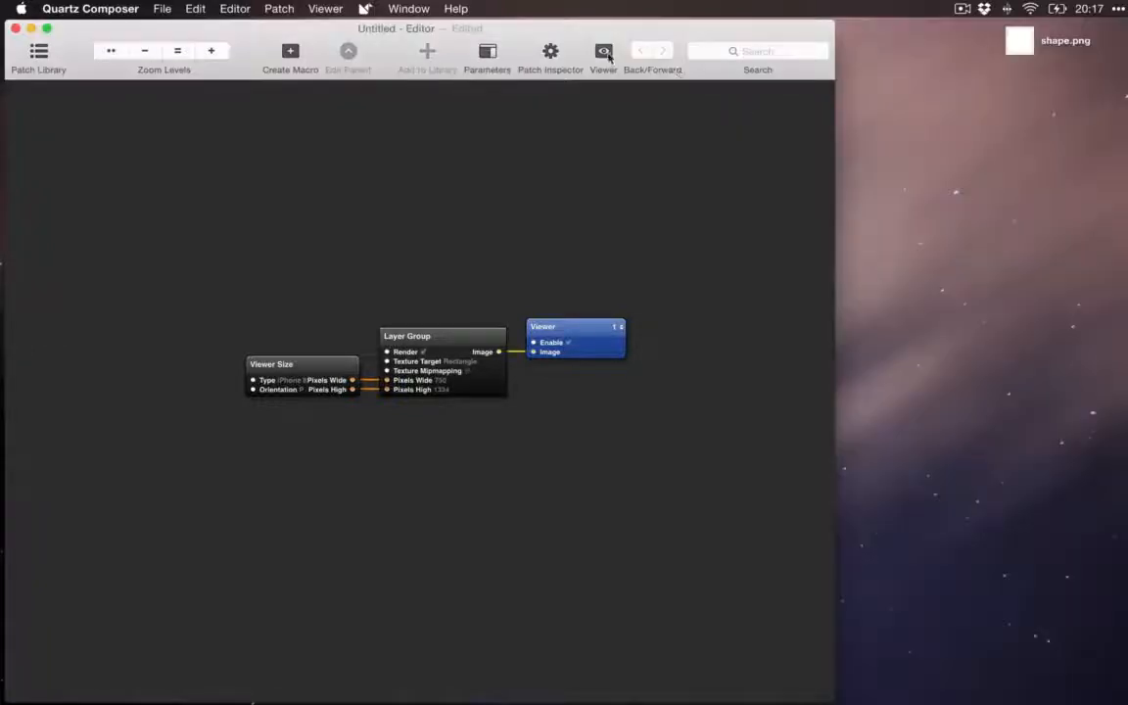
left_click(604, 54)
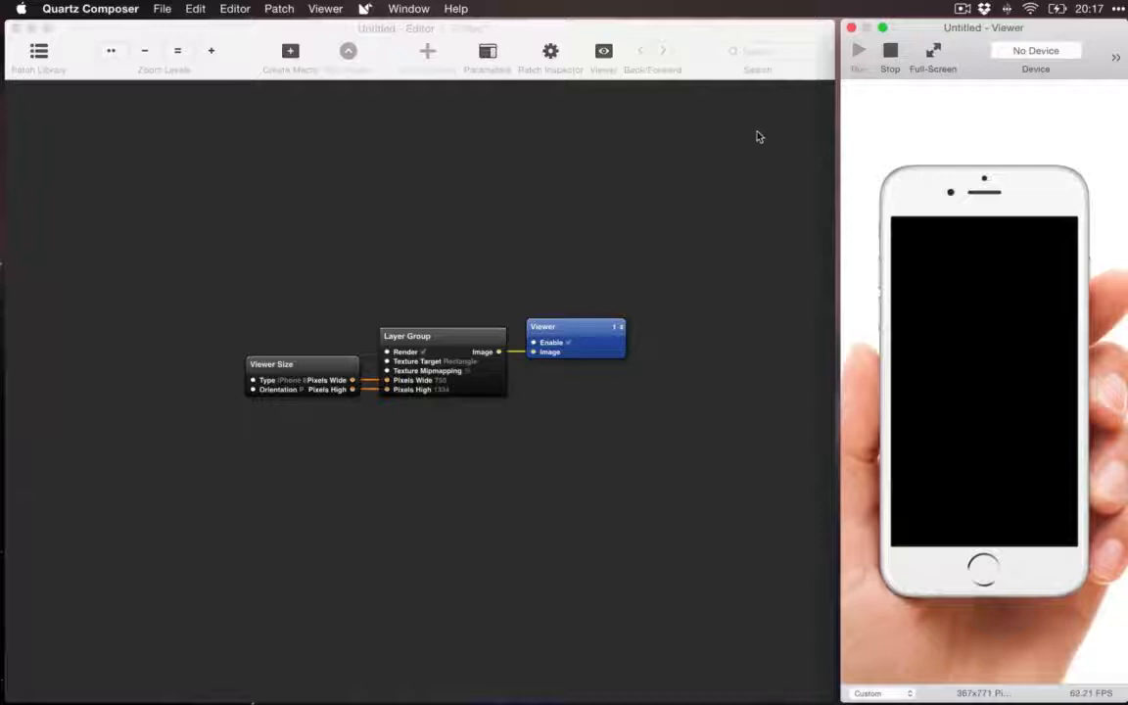
Step: Show the input parameters pane in the editor and view the parameters of the Viewer Size, Layer Group and Viewer patches
left_click(757, 137)
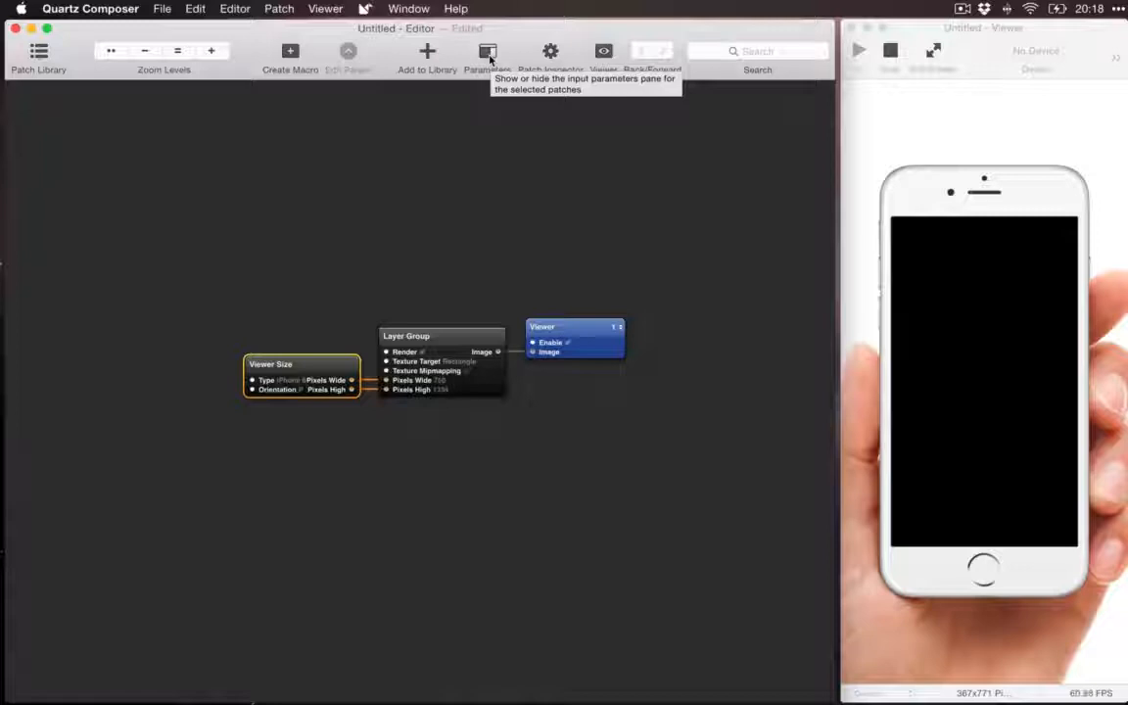
left_click(489, 56)
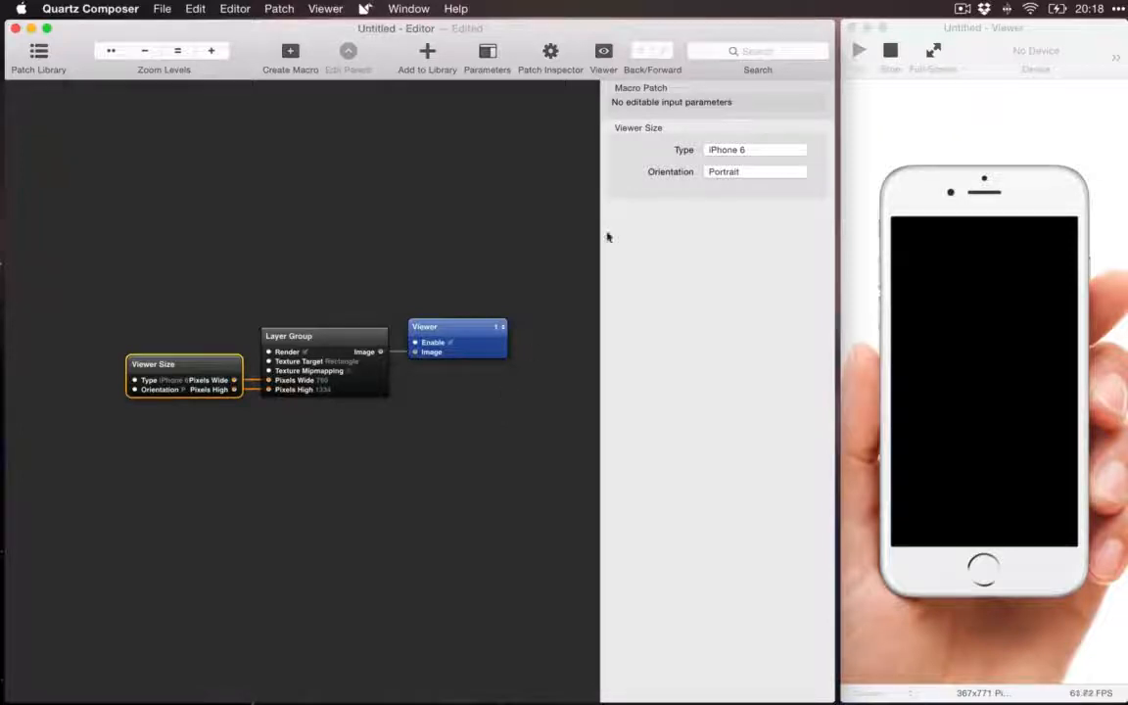
left_click(320, 336)
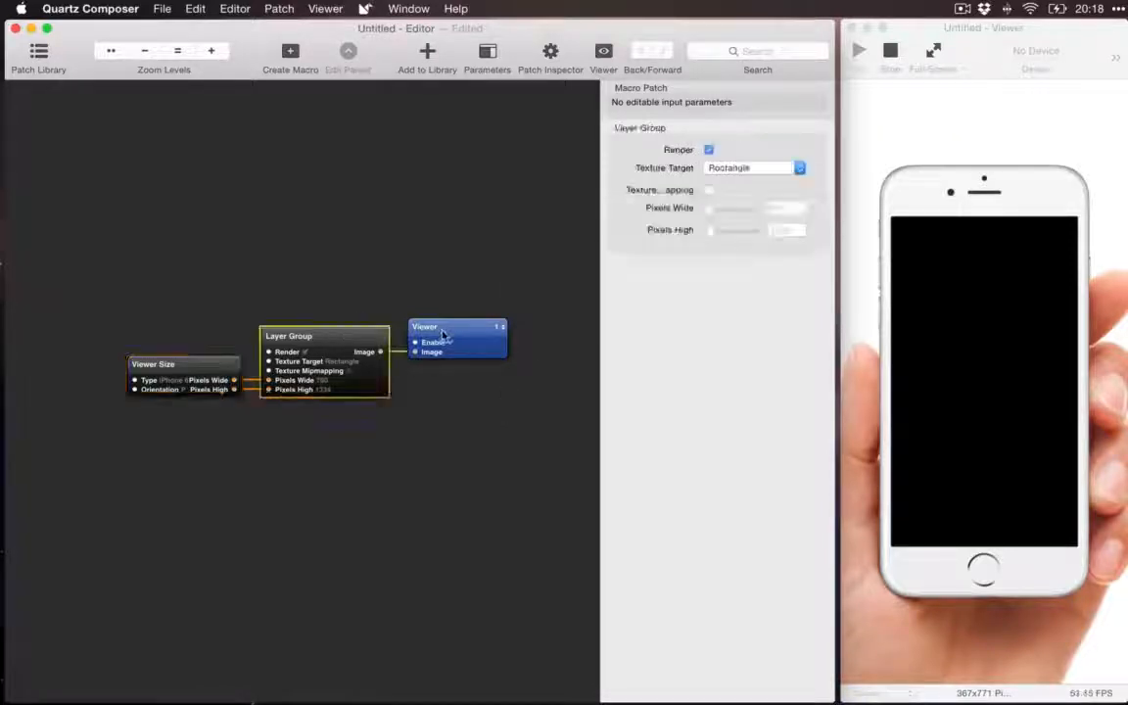
left_click(436, 333)
left_click(223, 368)
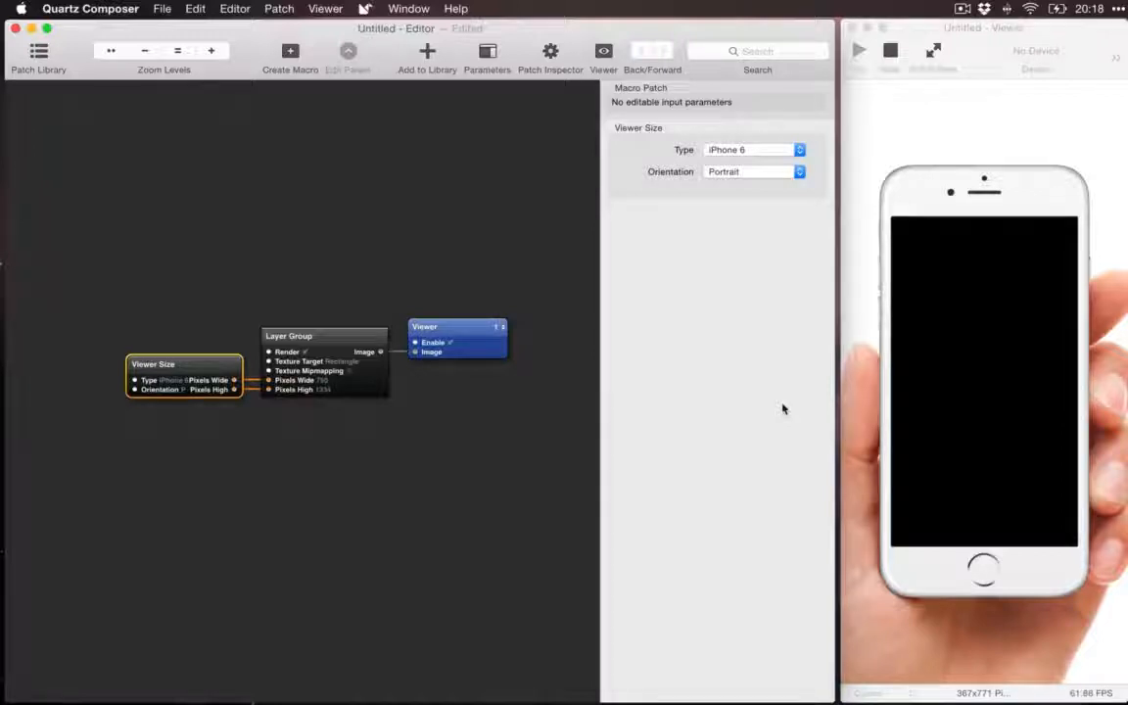
scroll(485, 384, "up", 2)
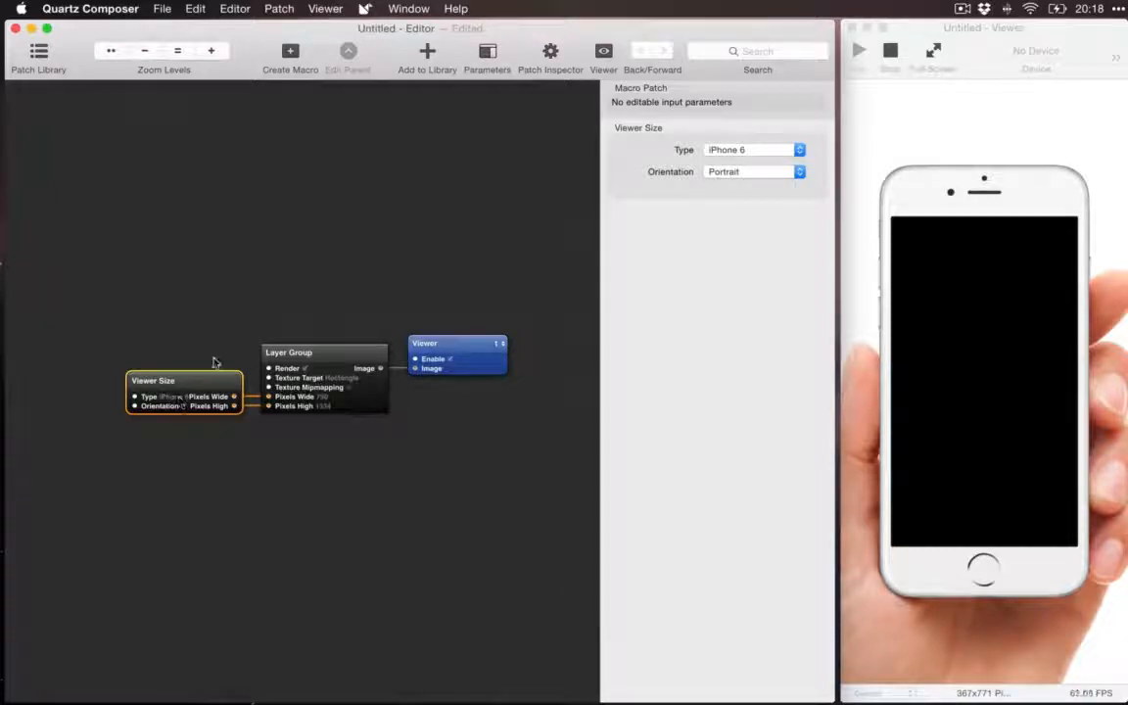
Step: Turn the Viewer patch's Enable parameter off and on again twice
left_click(465, 345)
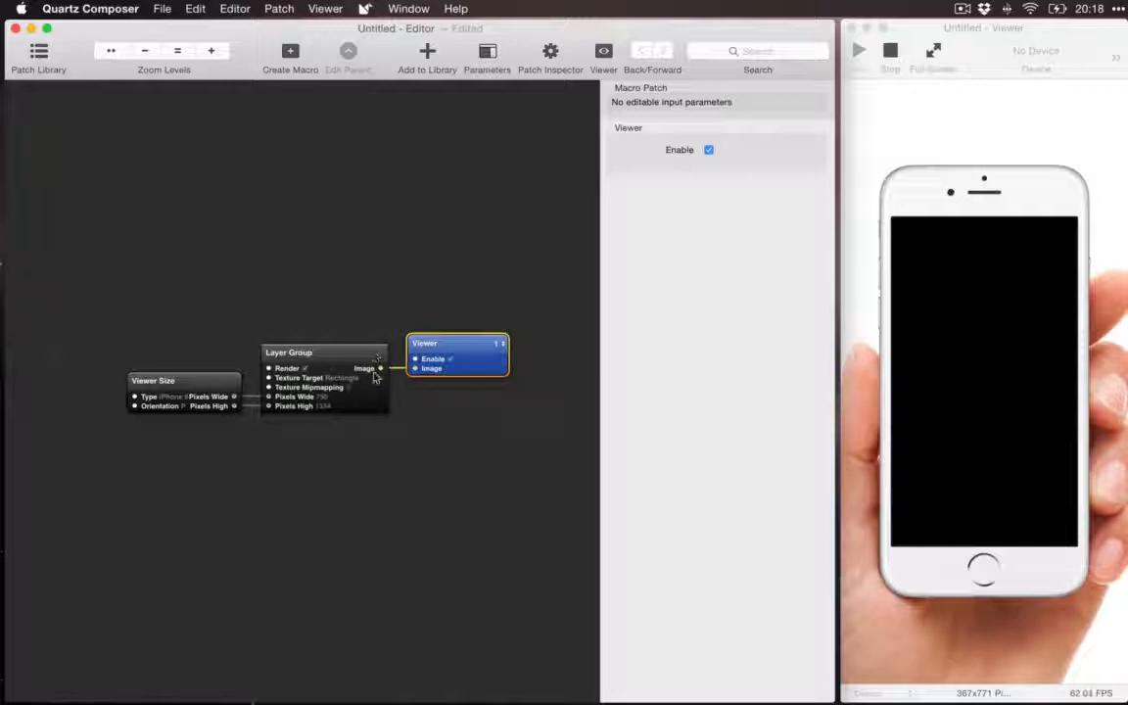
left_click(708, 150)
left_click(709, 150)
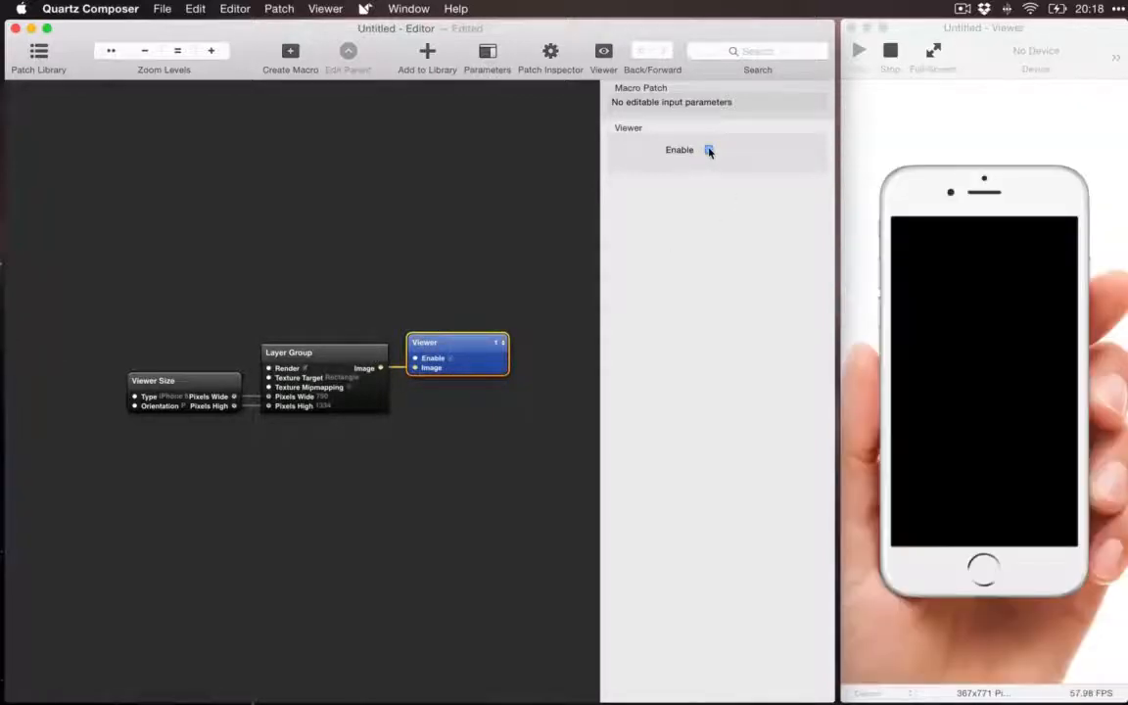
left_click(709, 149)
left_click(710, 149)
Step: Inspect the input parameters of the Viewer Size patch and of the Layer Group patch
left_click(214, 387)
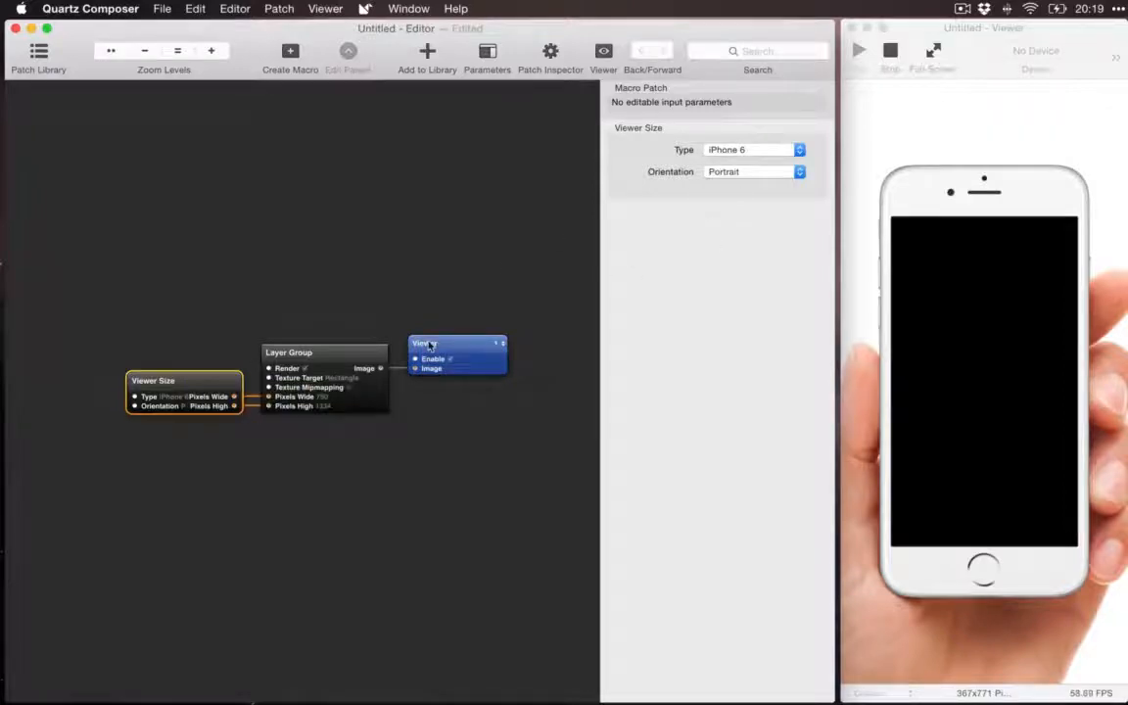
left_click(324, 353)
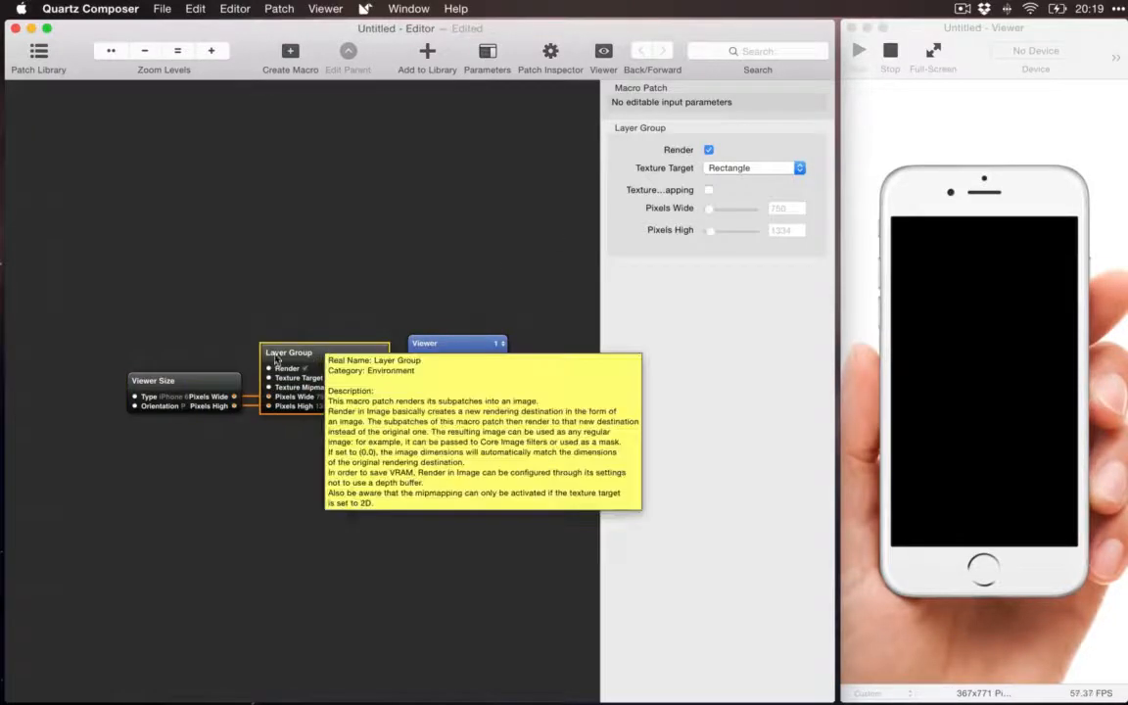
Step: View the input parameters of the Viewer Size, Viewer and Layer Group patches in turn
left_click(273, 340)
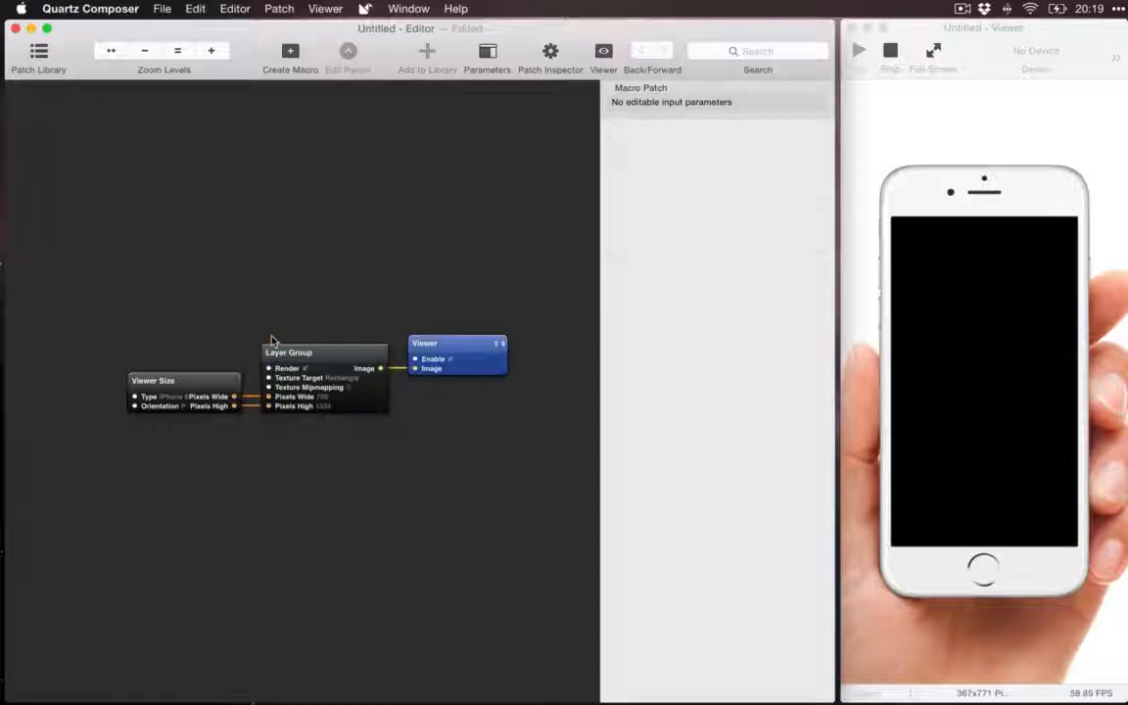
left_click(217, 381)
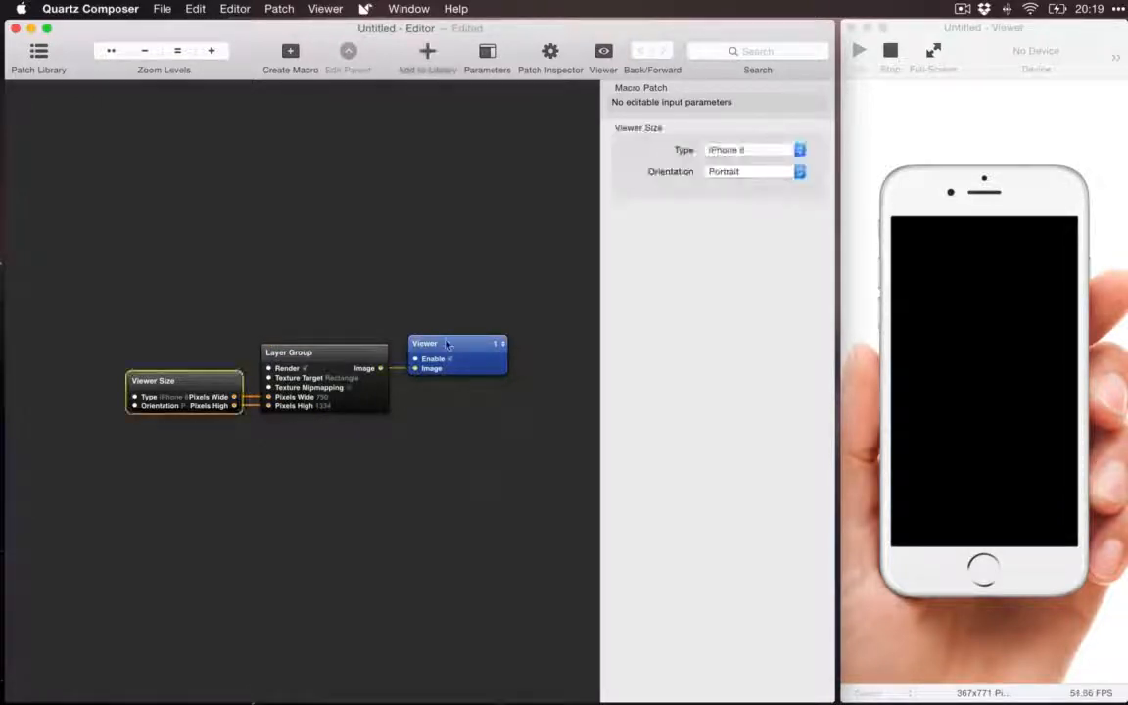
left_click(445, 343)
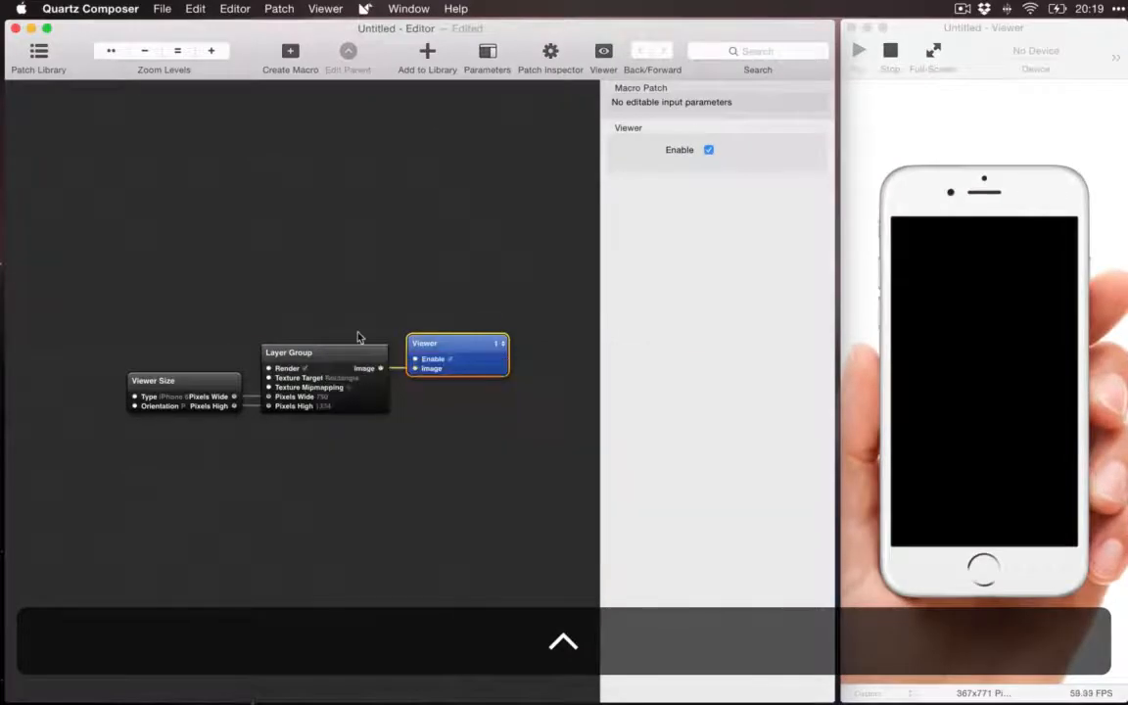
left_click(344, 356)
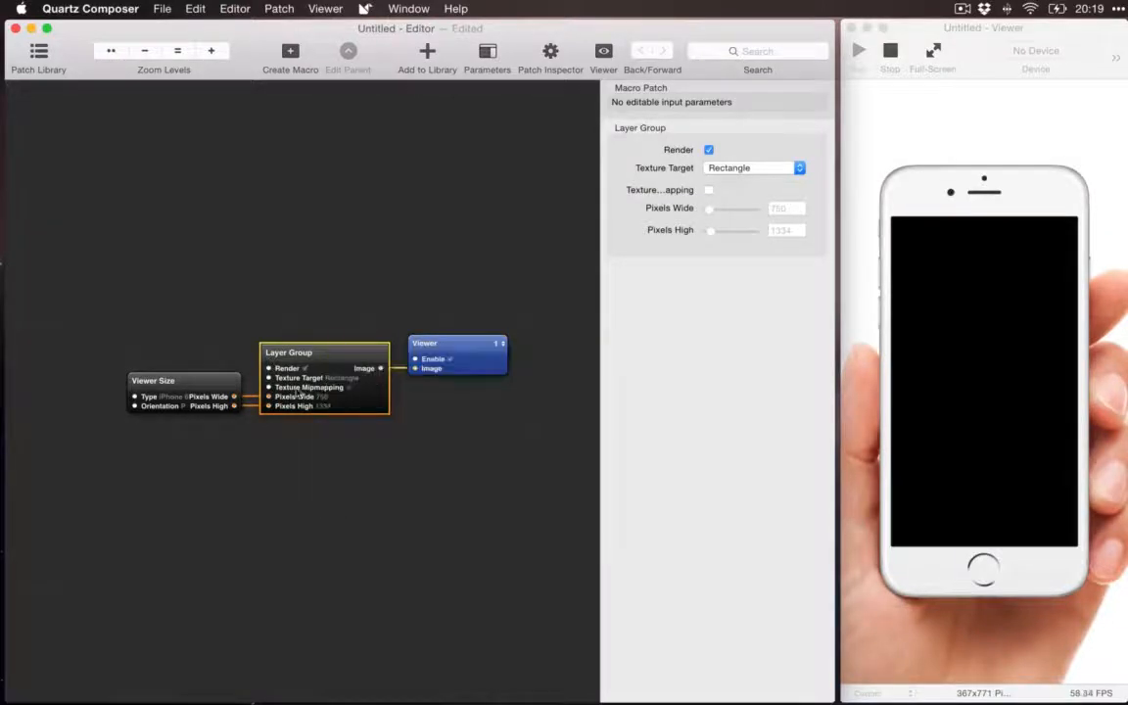
Step: Enter the Layer Group patch to view what it contains, and return to the parent level
mouse_move(357, 353)
double_click(364, 355)
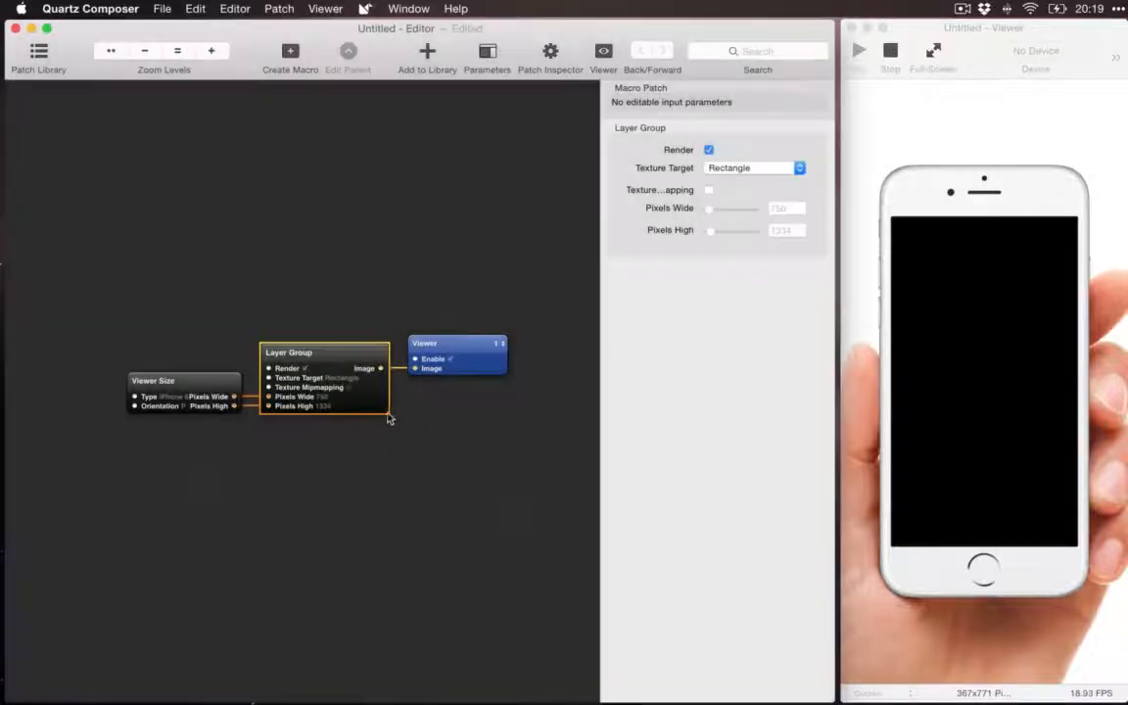
double_click(378, 409)
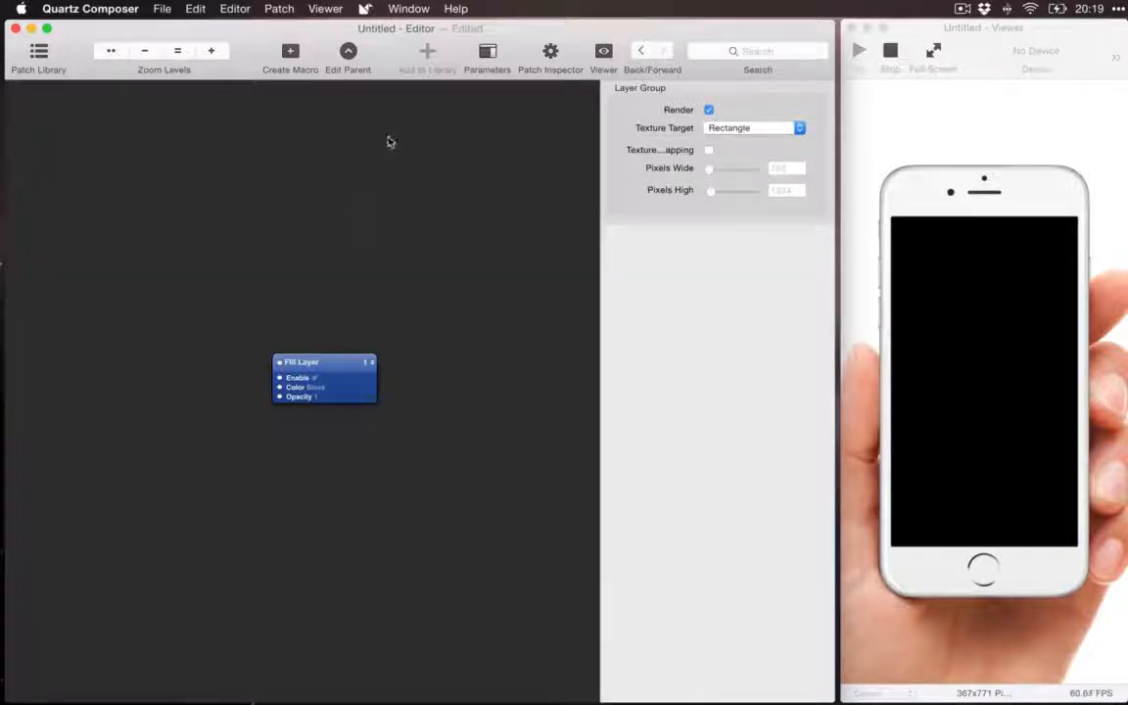
left_click(348, 54)
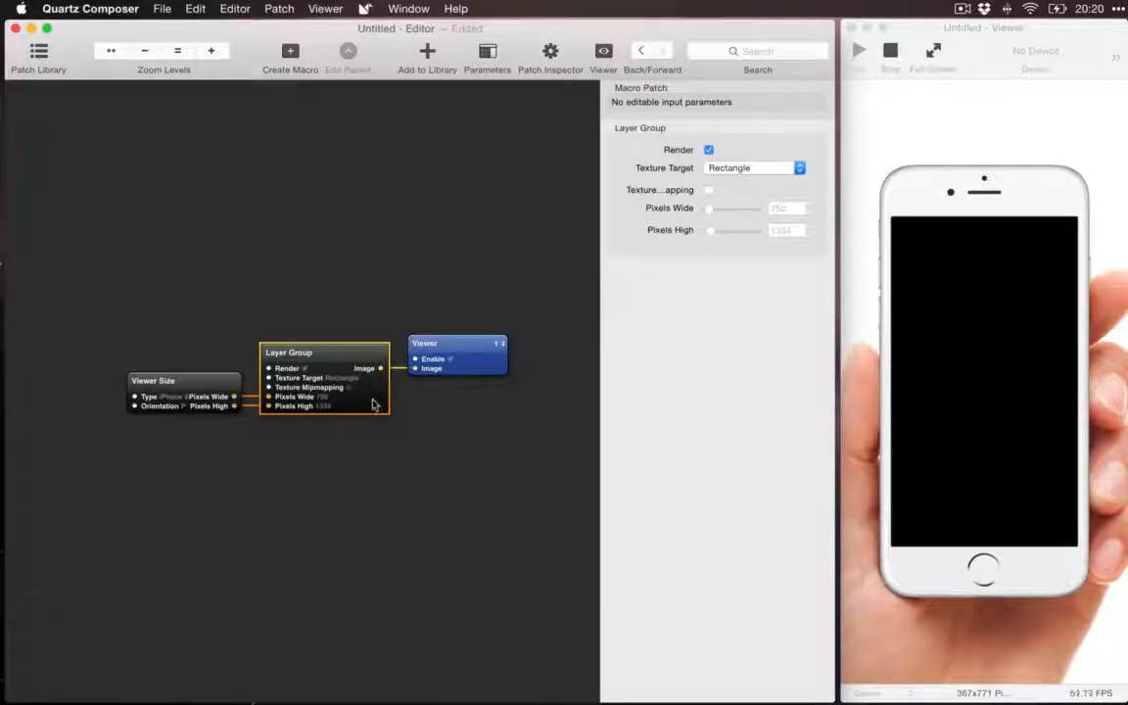
Step: View the parameters of the Viewer and Viewer Size patches once more, ending on the Viewer patch
left_click(431, 345)
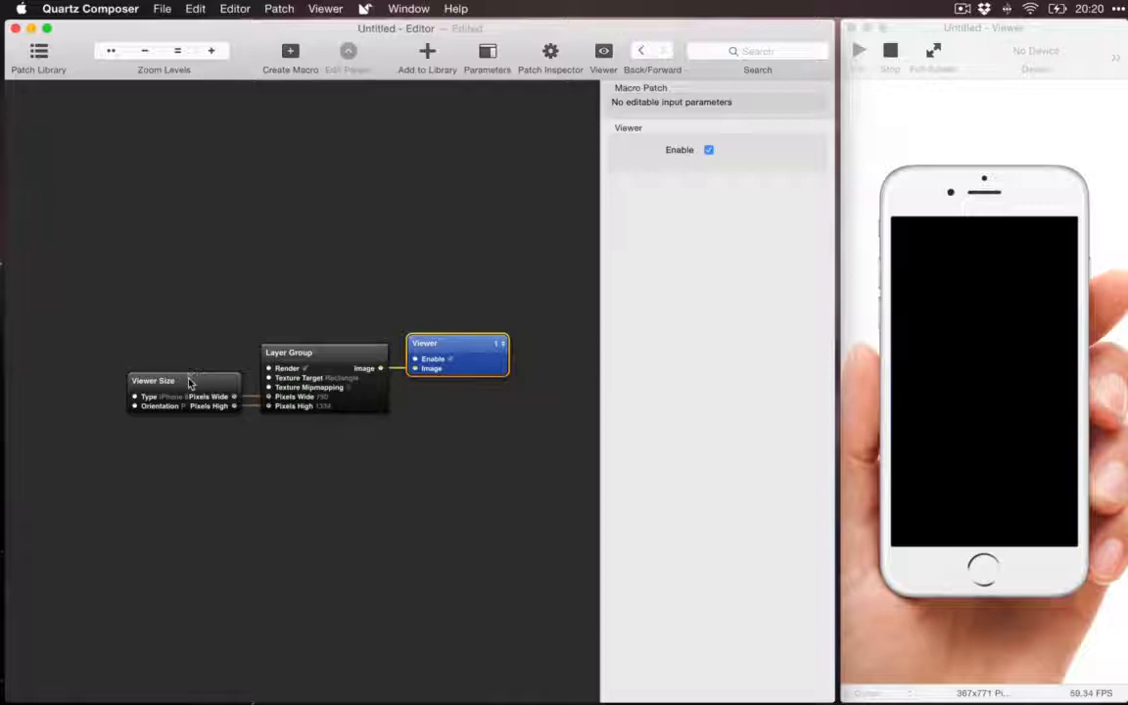
left_click(191, 380)
left_click(455, 355)
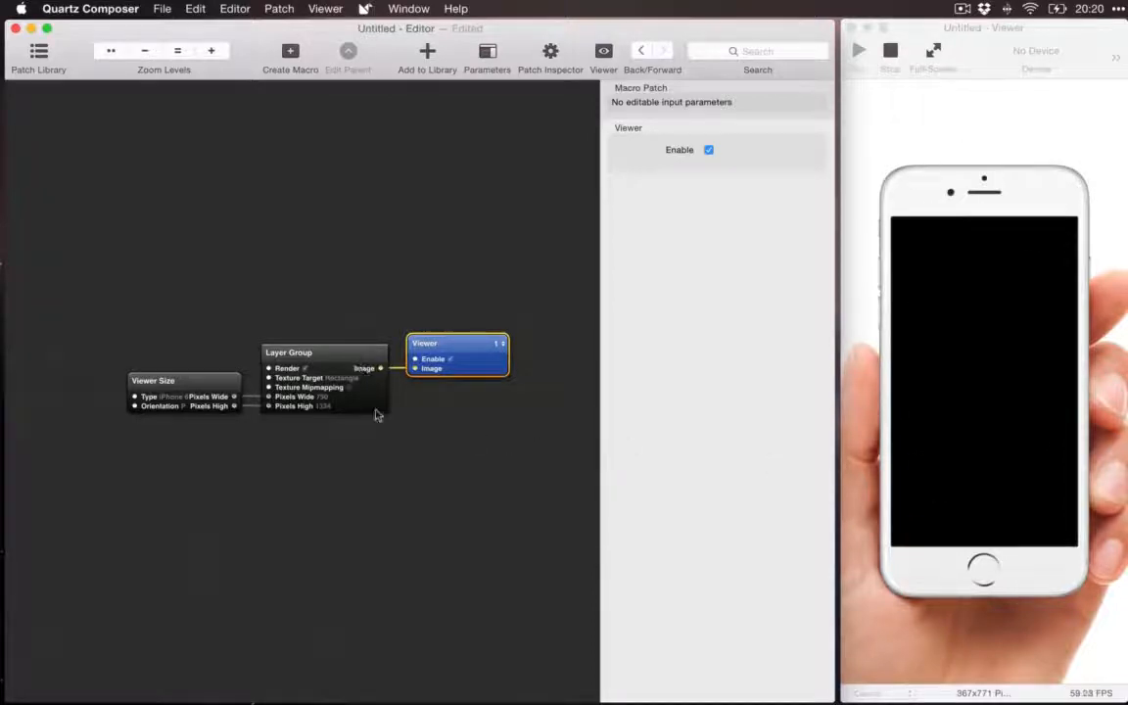
Step: Enter the Layer Group patch and turn its Fill Layer patch's Enable parameter off and on again
double_click(338, 365)
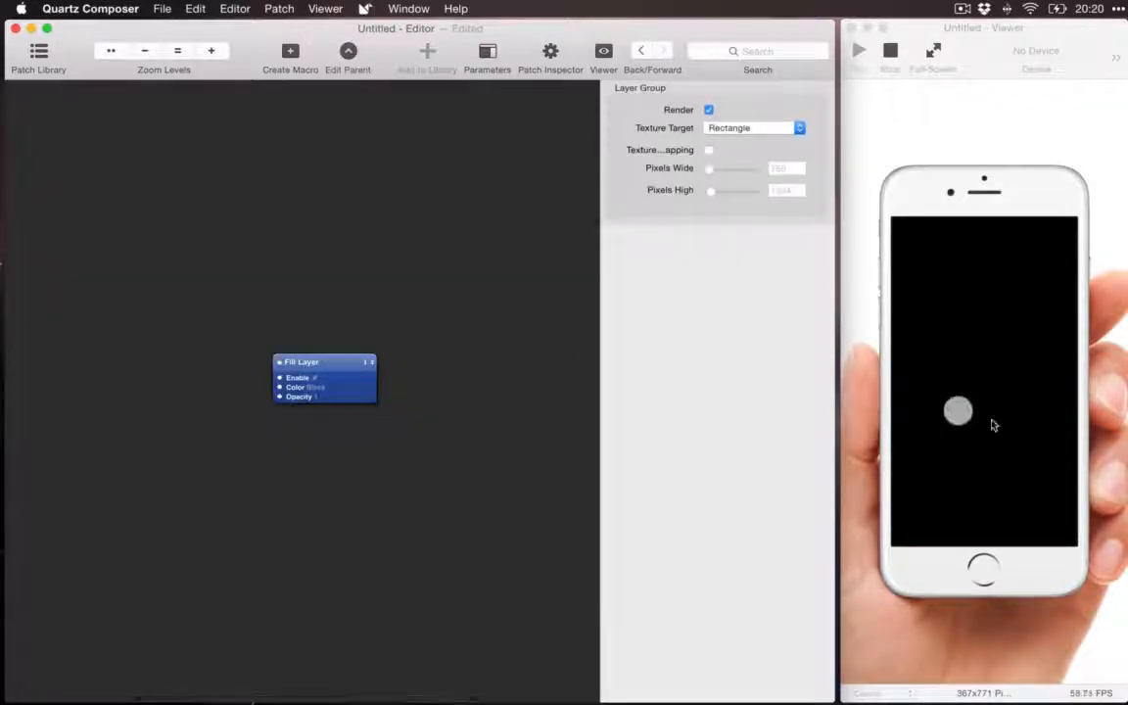
left_click(357, 395)
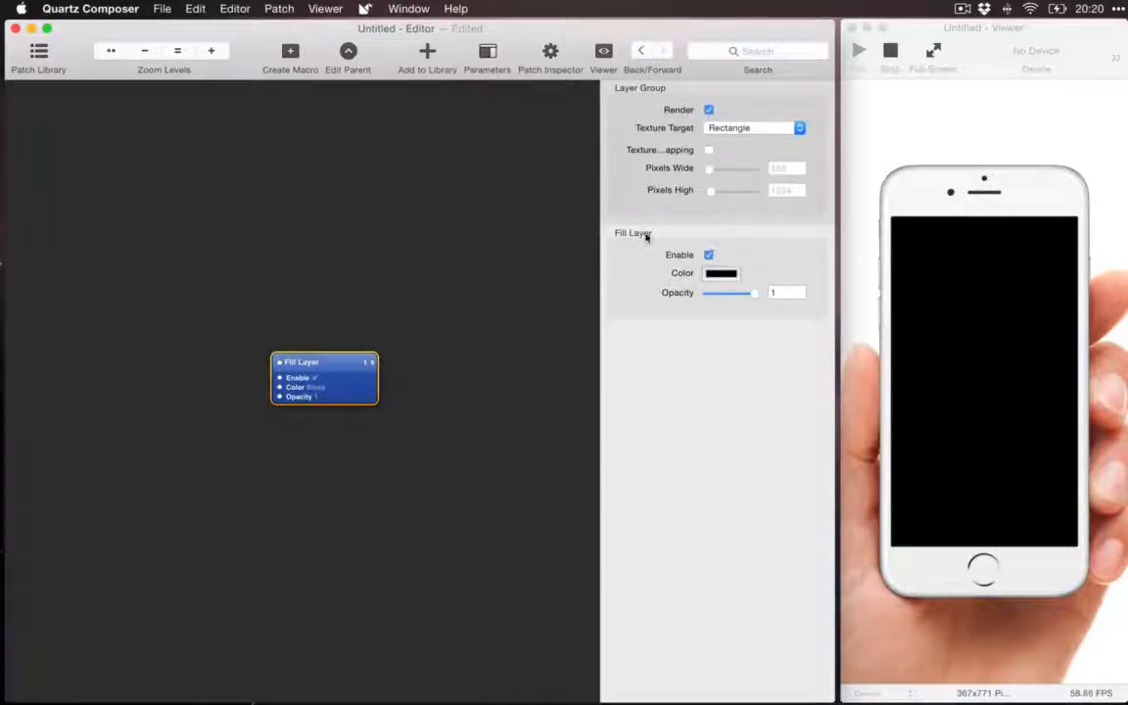
left_click(709, 255)
Step: Change the Fill Layer's color to the saved bright blue swatch, with its opacity set to 1
left_click(721, 273)
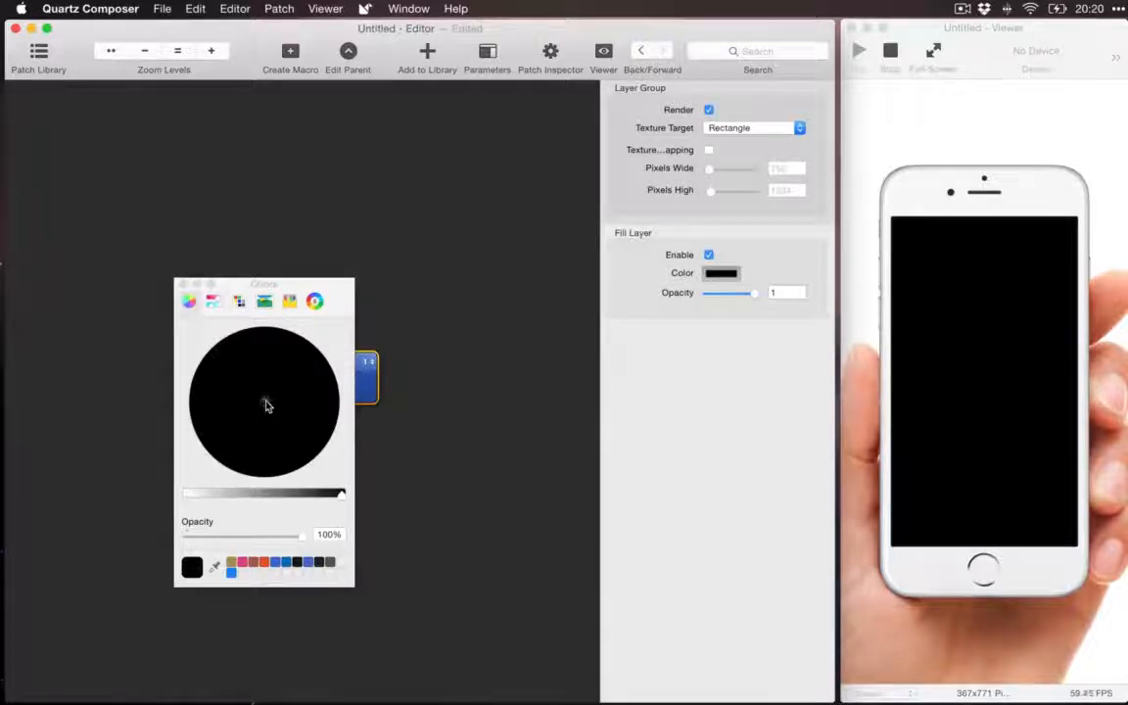
left_click(279, 563)
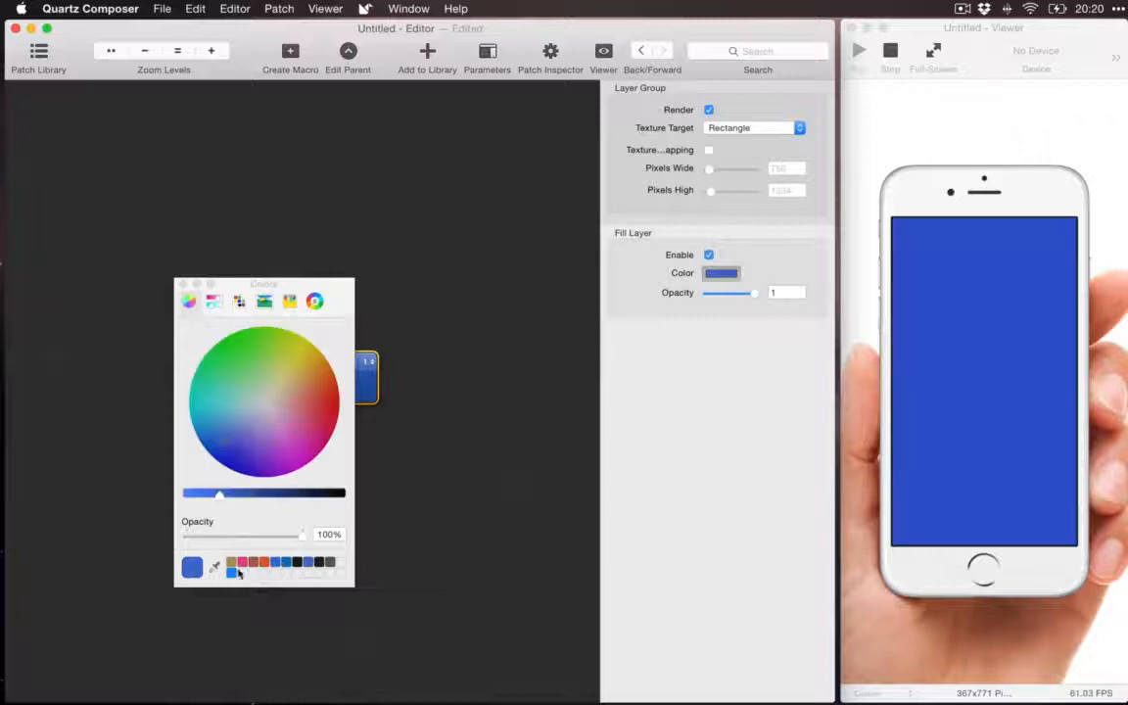
left_click(231, 571)
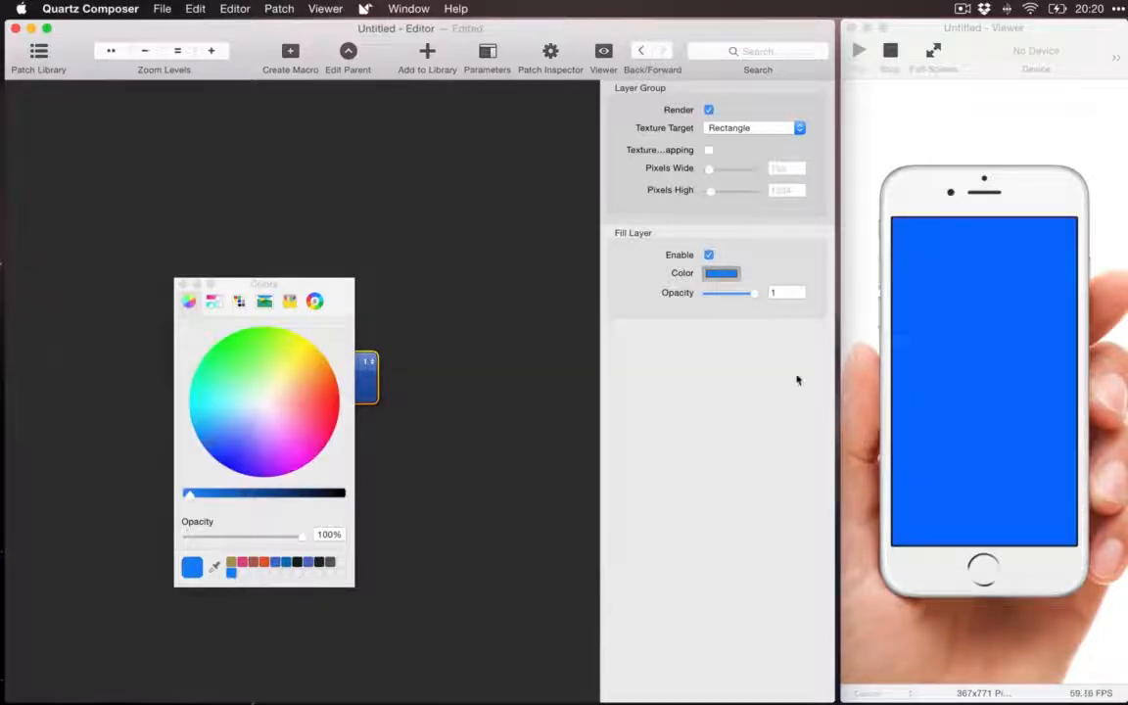
left_click(181, 285)
mouse_move(754, 294)
left_mouse_down()
mouse_move(725, 297)
mouse_move(759, 291)
left_mouse_up()
left_click(494, 321)
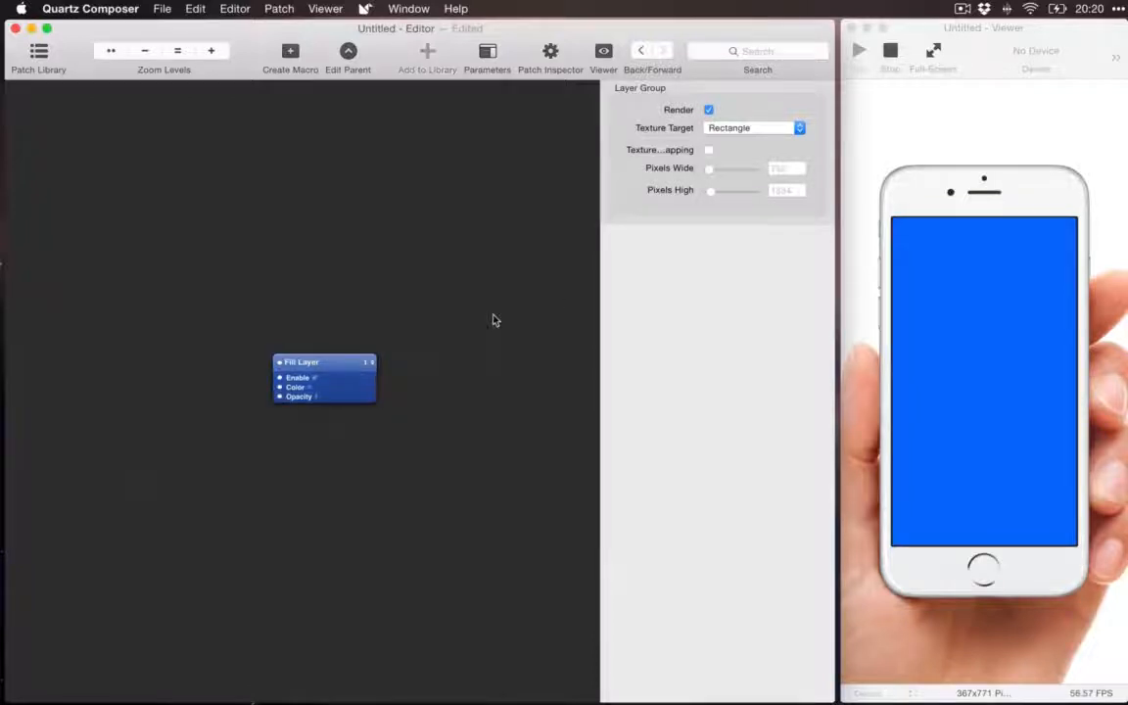
left_click(365, 395)
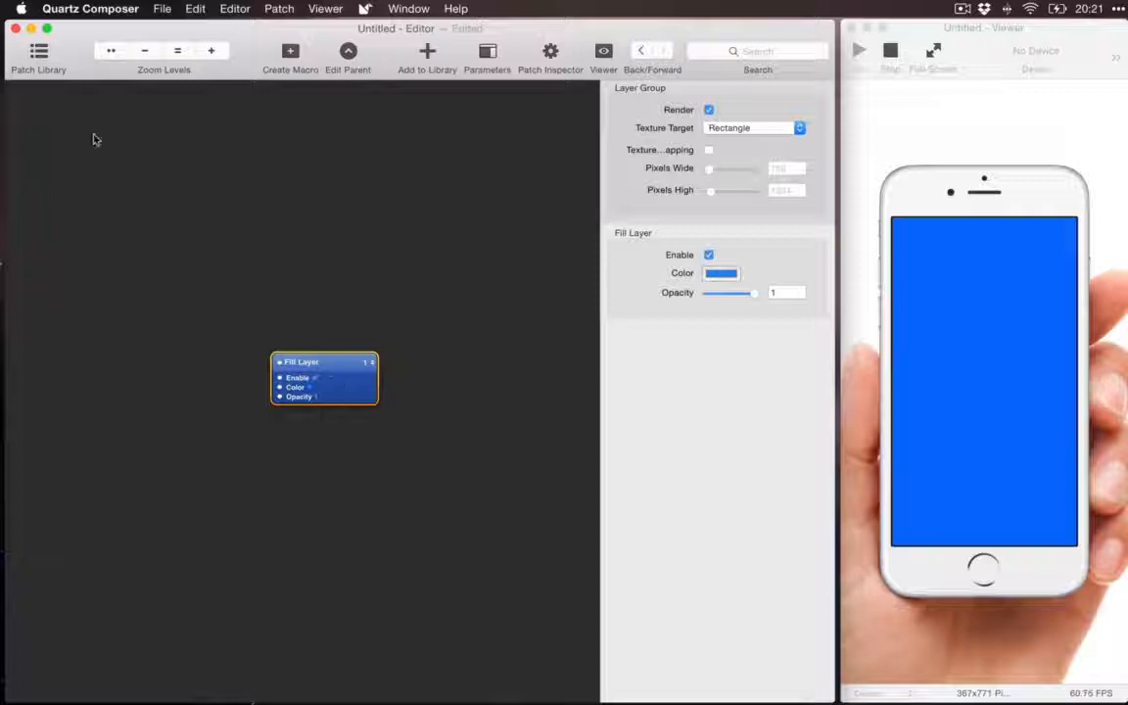
Step: Open the Patch Library and limit its patch list to the Origami category
left_click(43, 59)
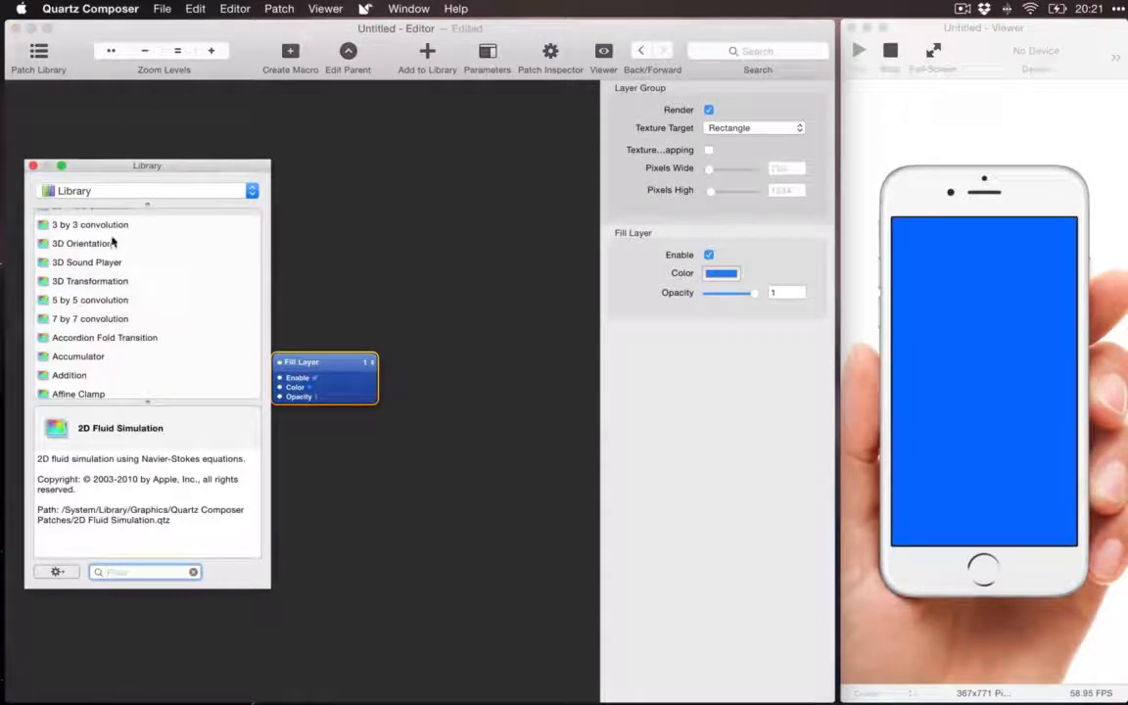
mouse_move(112, 242)
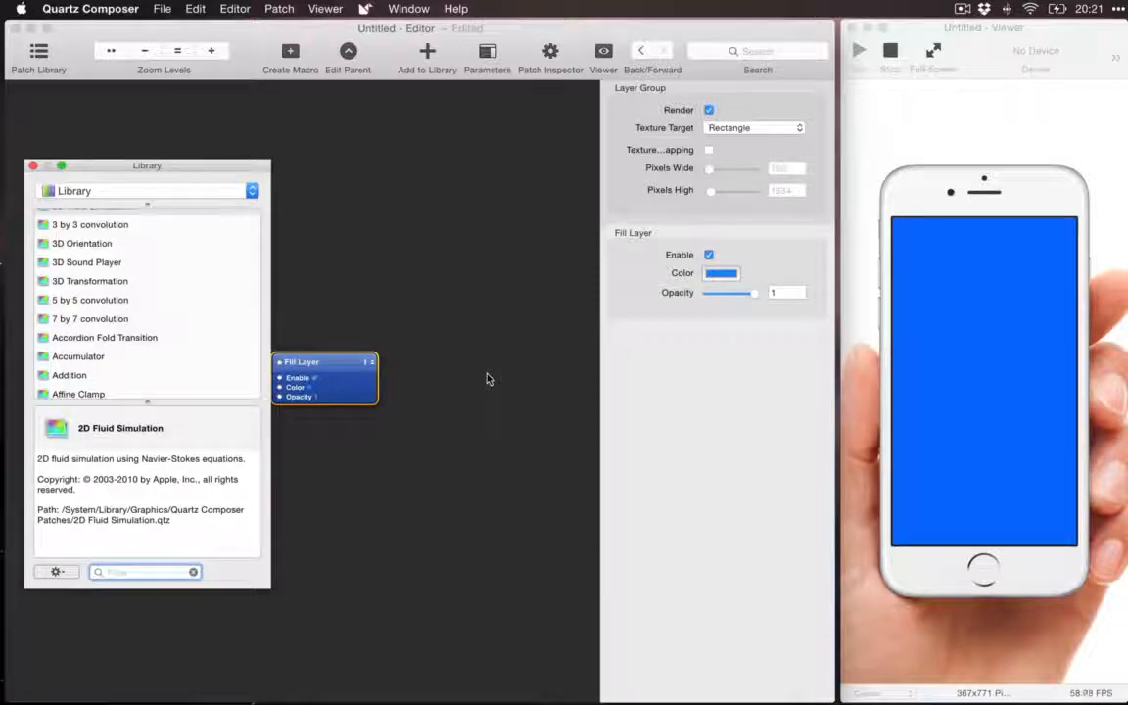
left_click(150, 193)
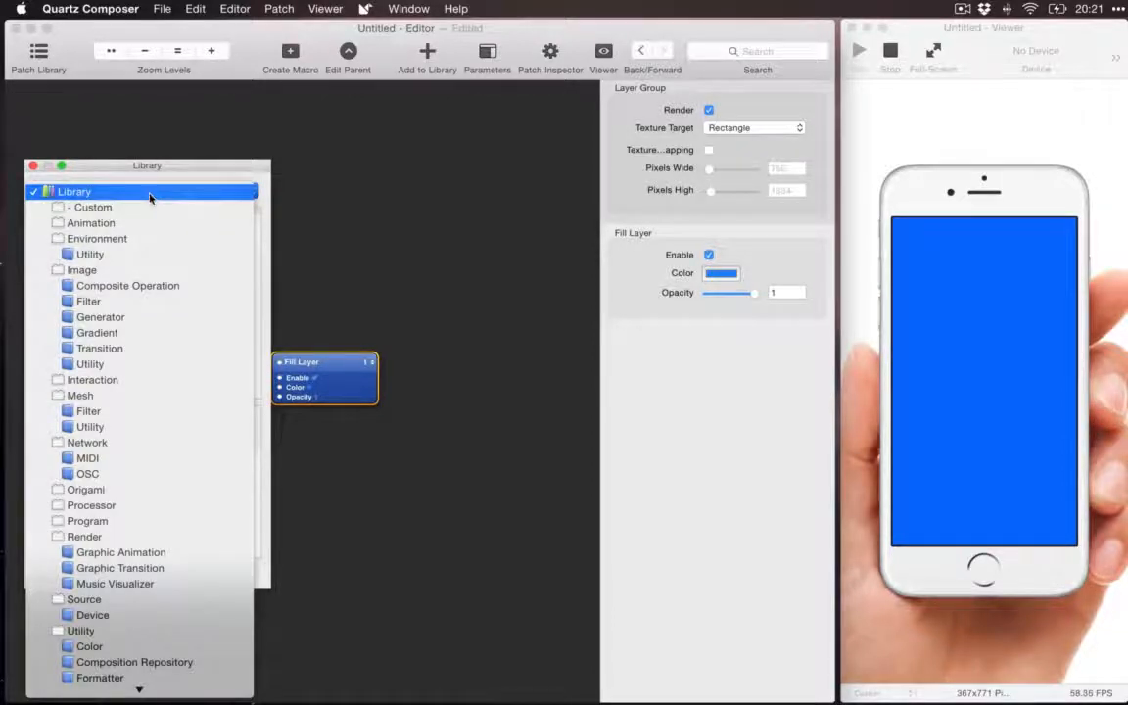
scroll(138, 351, "down", 2)
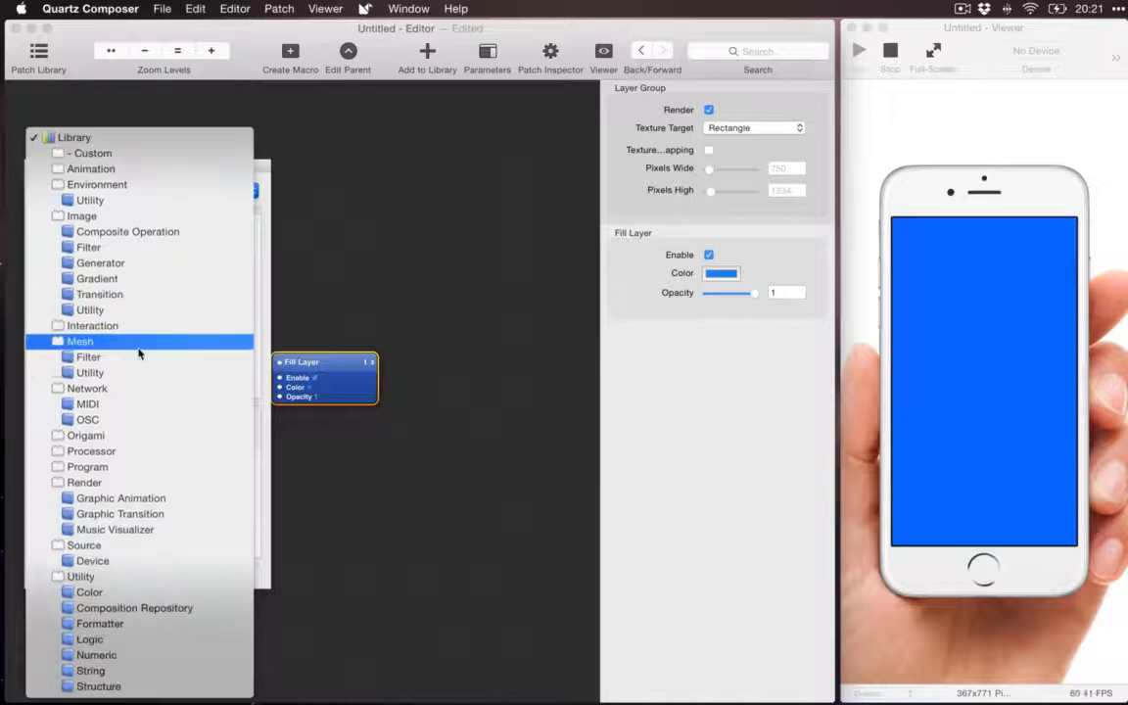
left_click(134, 439)
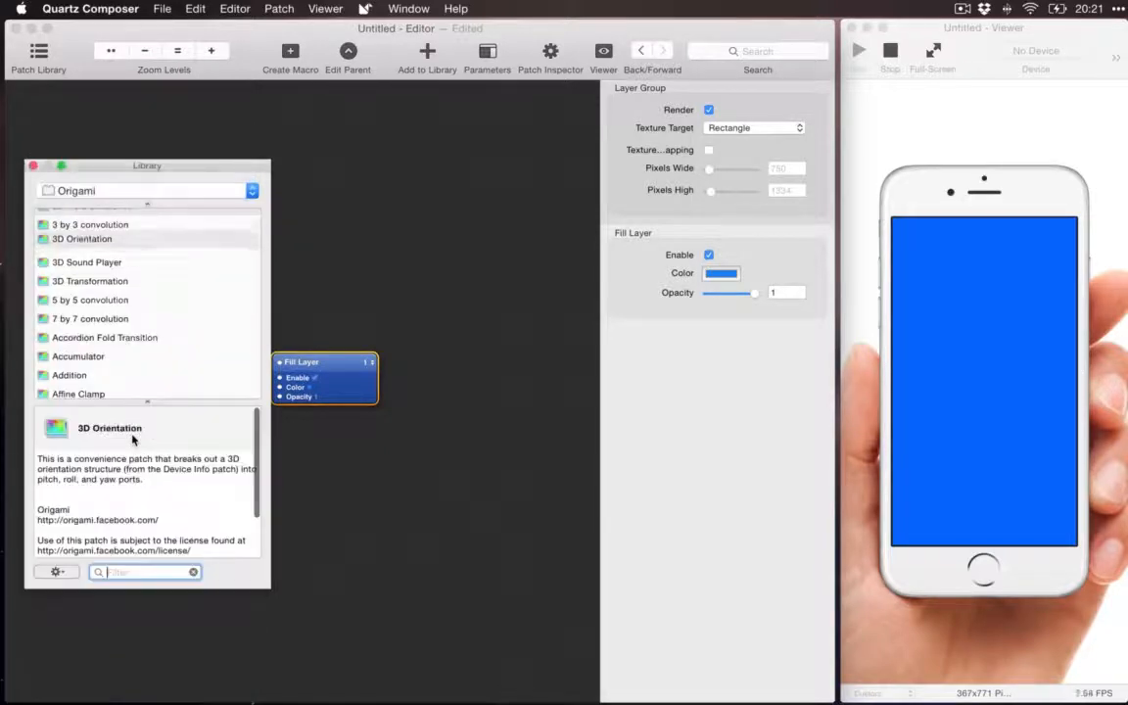
Step: Browse the Origami patches through to the end and look over the other library categories without switching
scroll(147, 391, "down", 5)
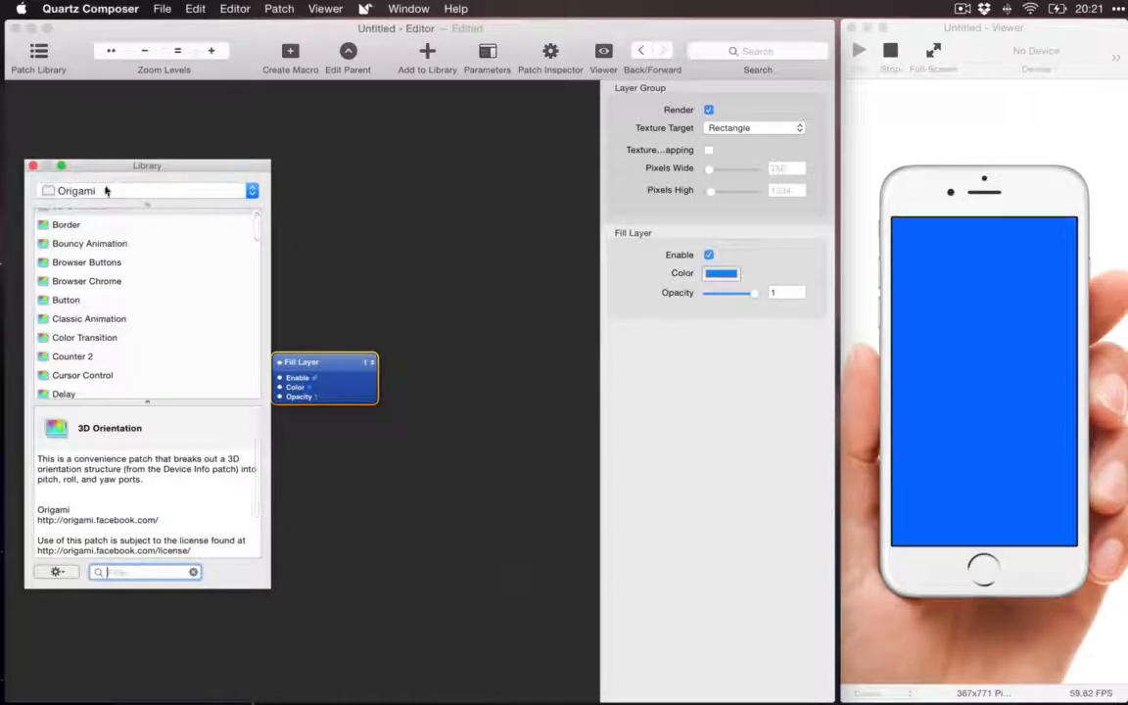
scroll(106, 260, "up", 1)
scroll(106, 261, "down", 20)
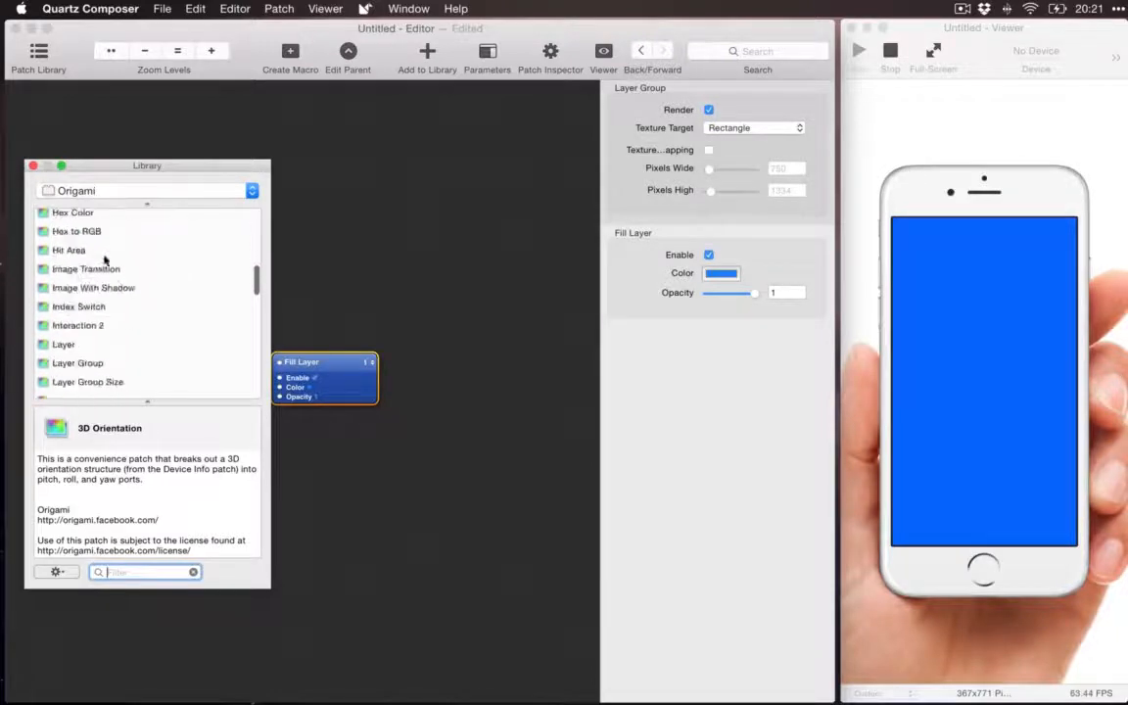
scroll(106, 260, "up", 20)
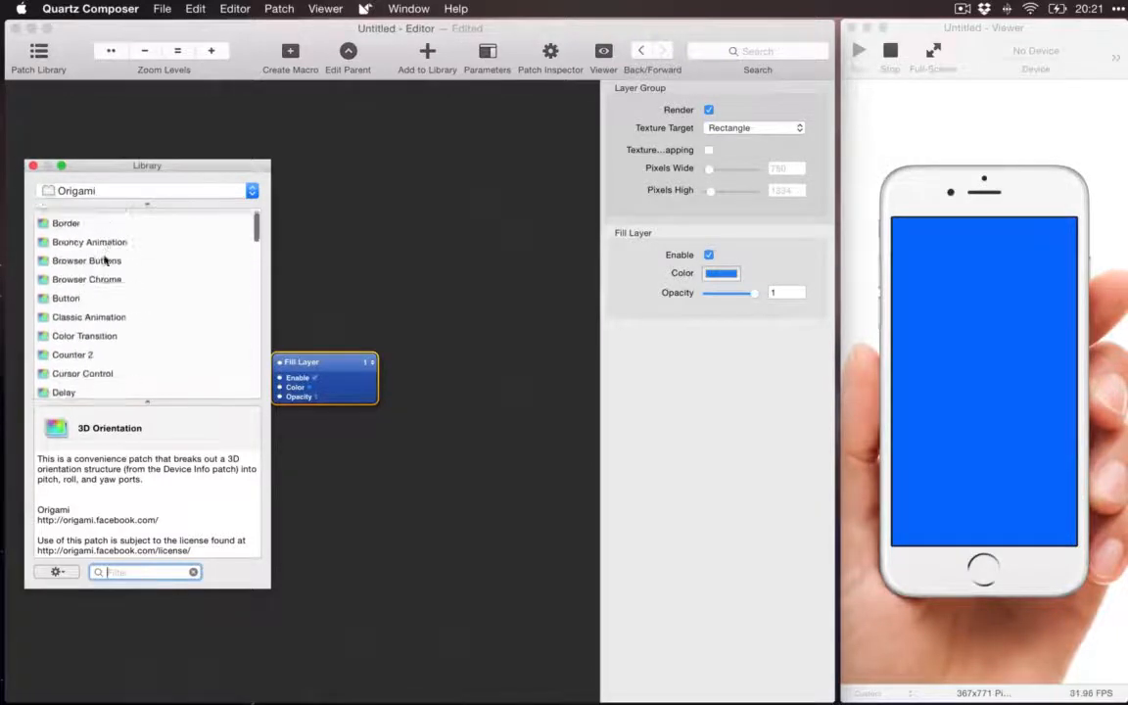
scroll(105, 261, "down", 10)
scroll(106, 261, "down", 12)
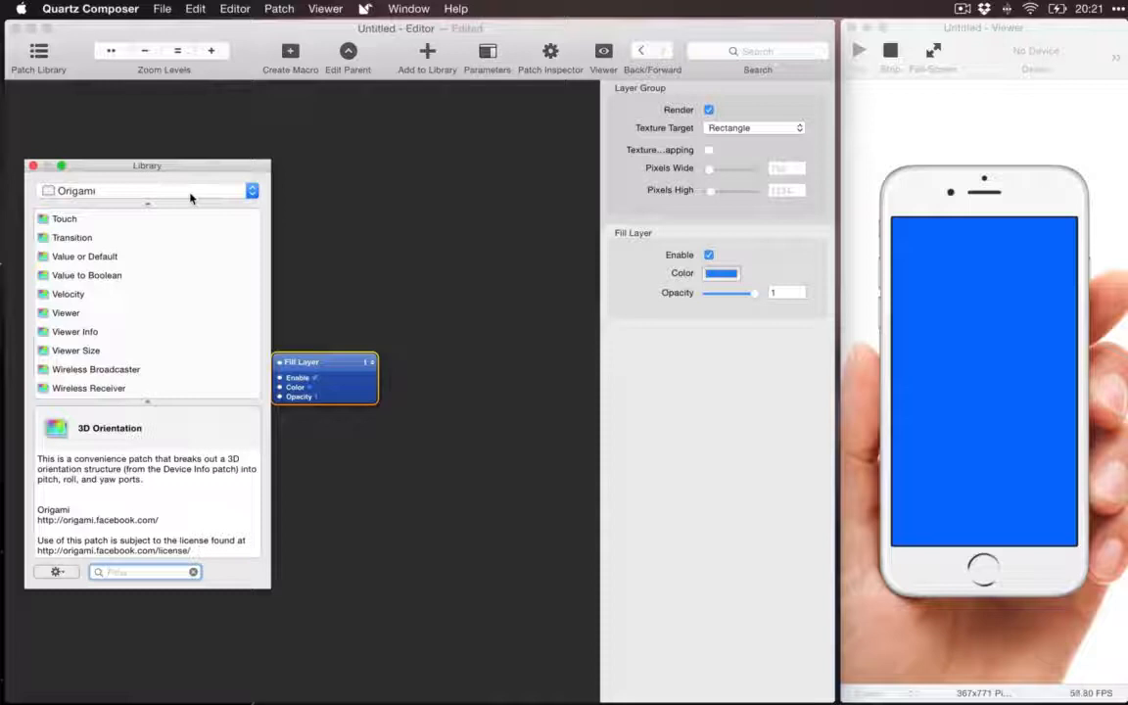
left_click(190, 194)
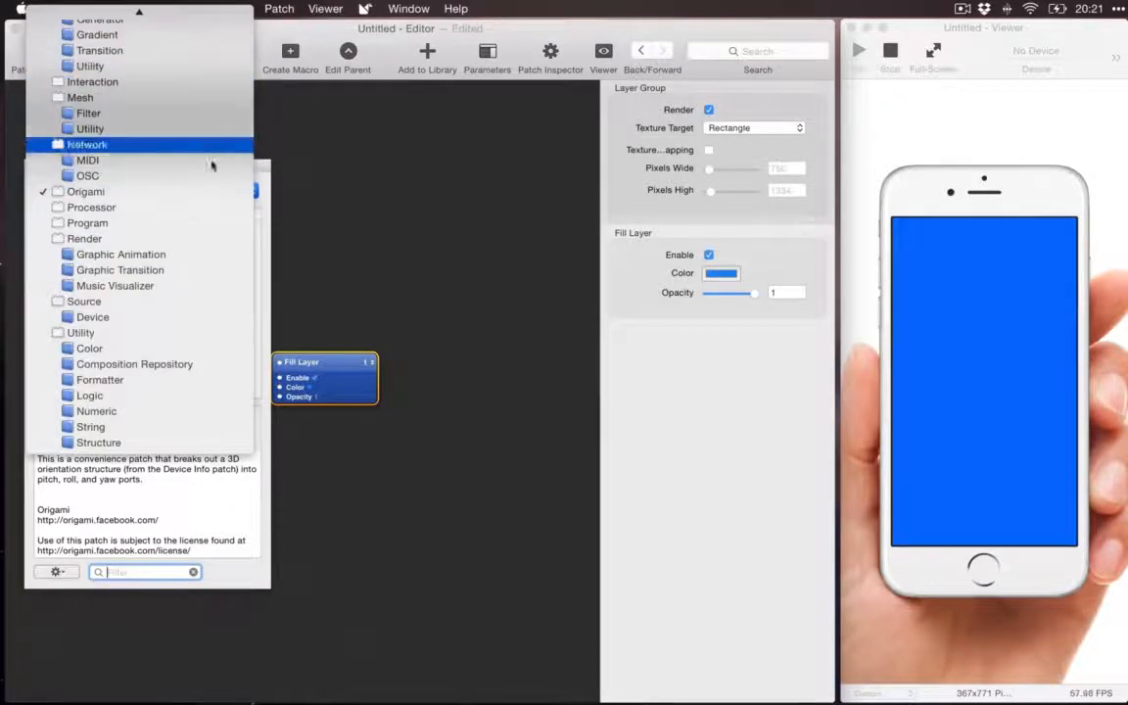
left_click(313, 197)
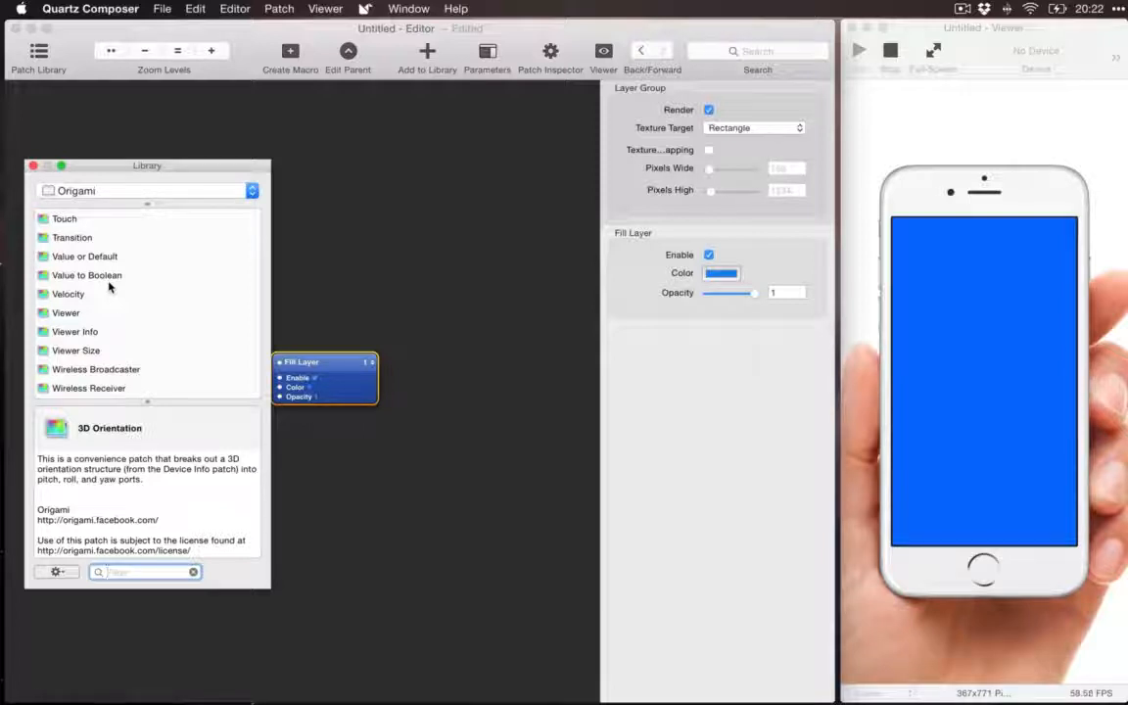
Step: Look through the Origami patches again and read the description of the Long Press patch
scroll(117, 284, "up", 10)
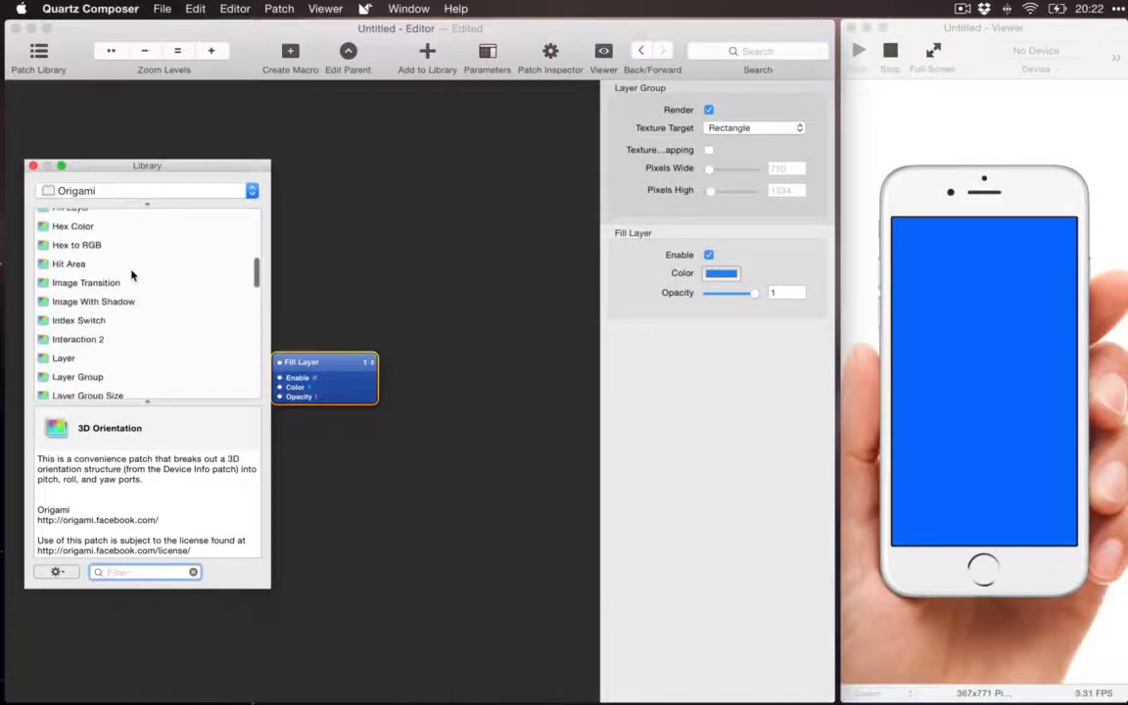
scroll(132, 275, "up", 5)
scroll(132, 275, "down", 2)
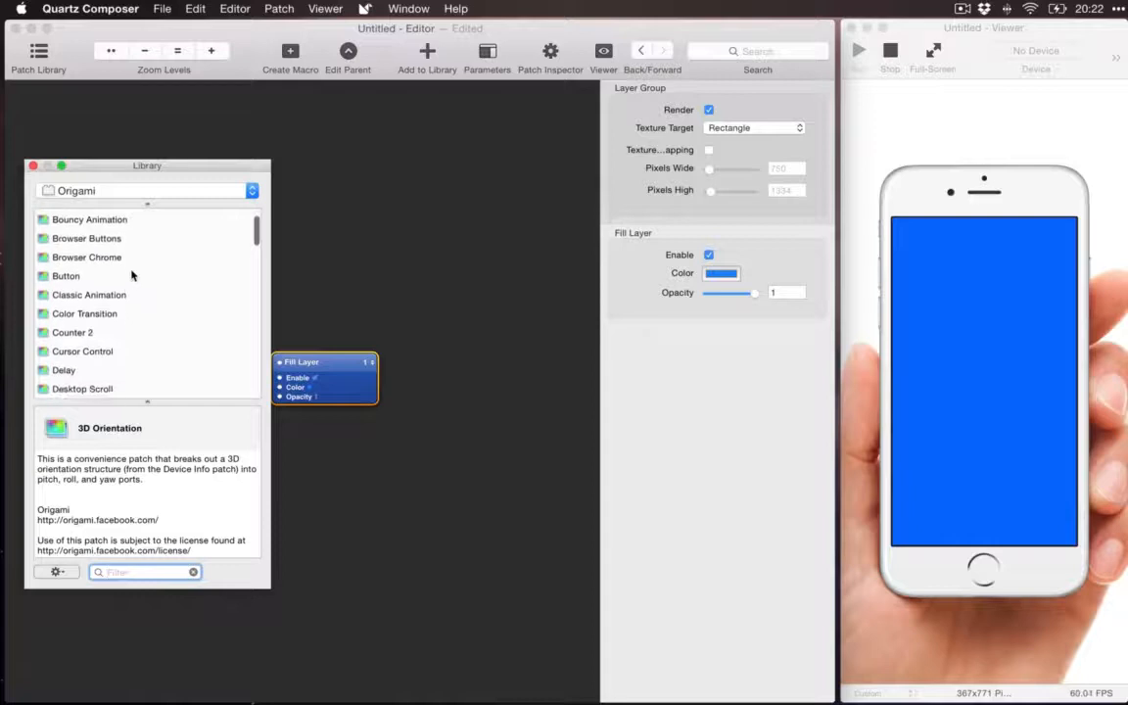
scroll(132, 275, "down", 4)
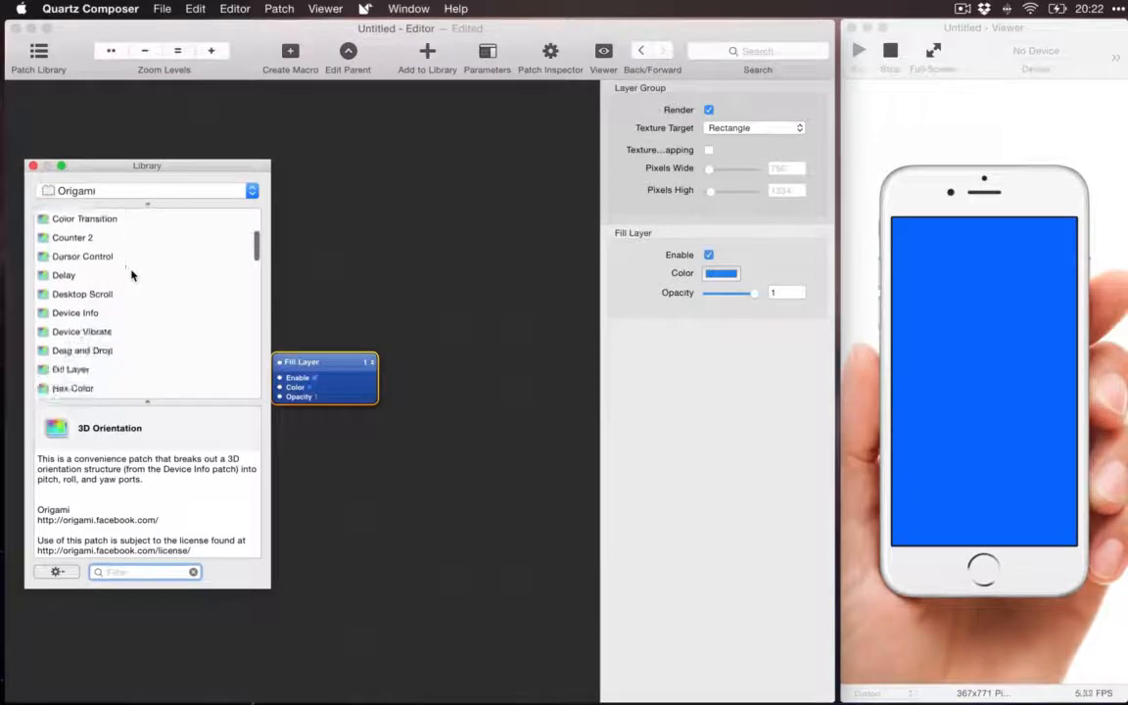
scroll(133, 275, "down", 8)
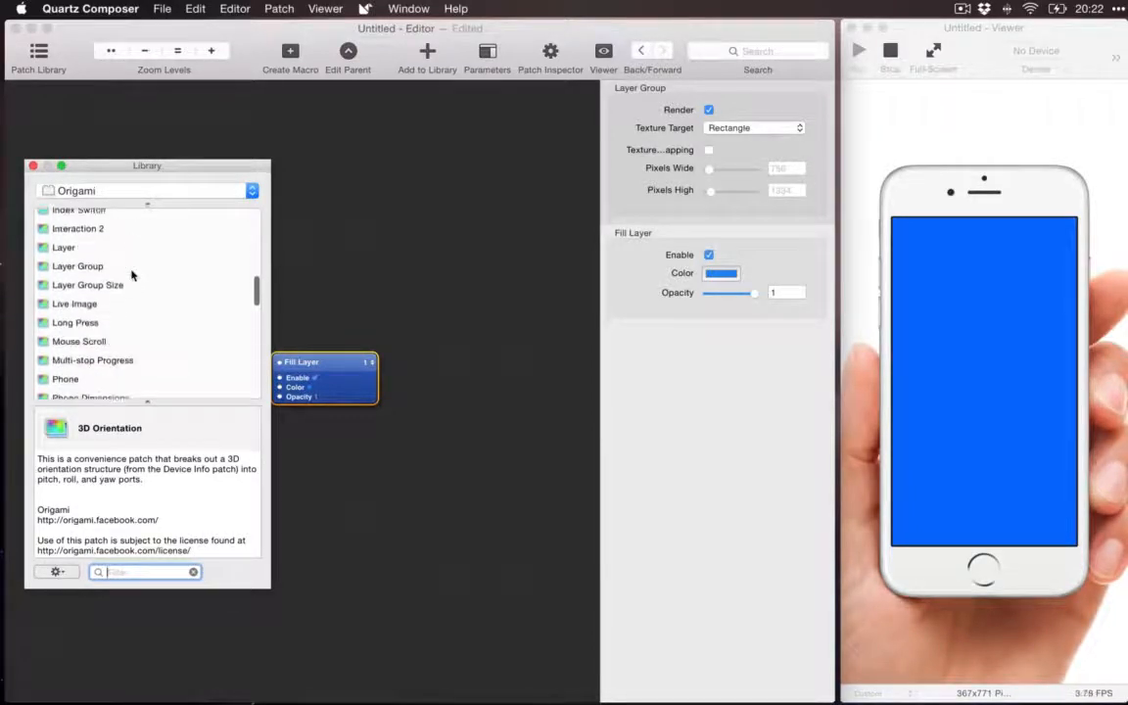
scroll(132, 275, "down", 3)
scroll(131, 255, "down", 2)
left_click(108, 239)
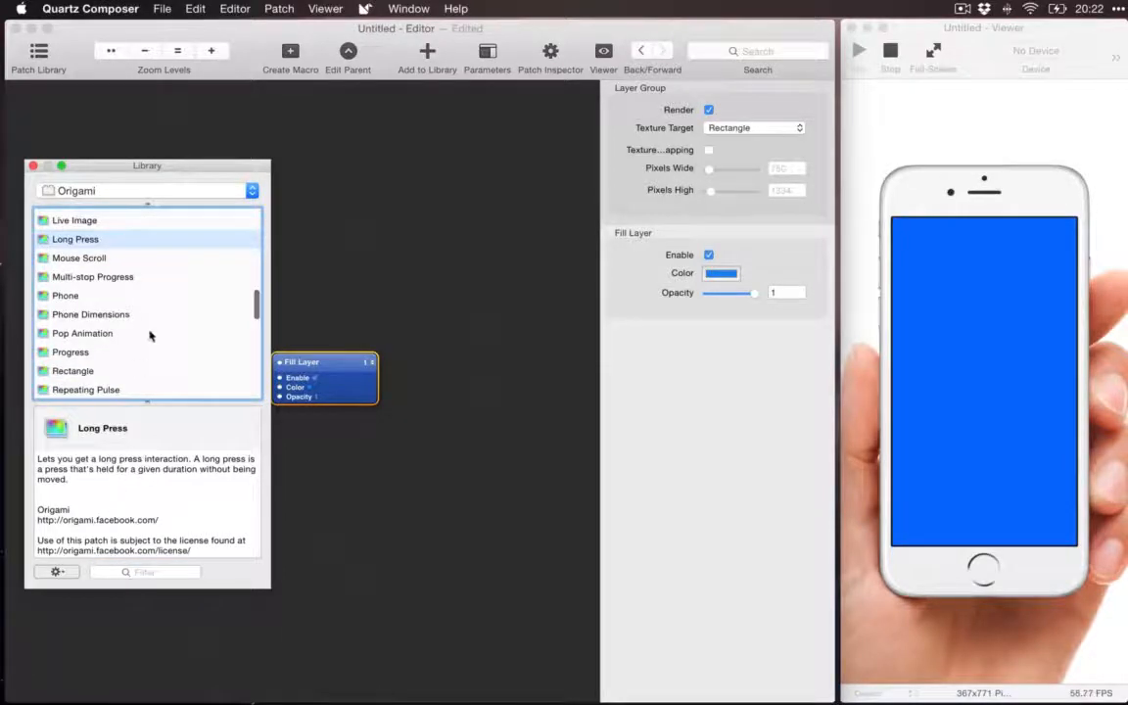
Step: Browse the remaining Origami patches and read the description of the Switch patch
scroll(150, 336, "down", 8)
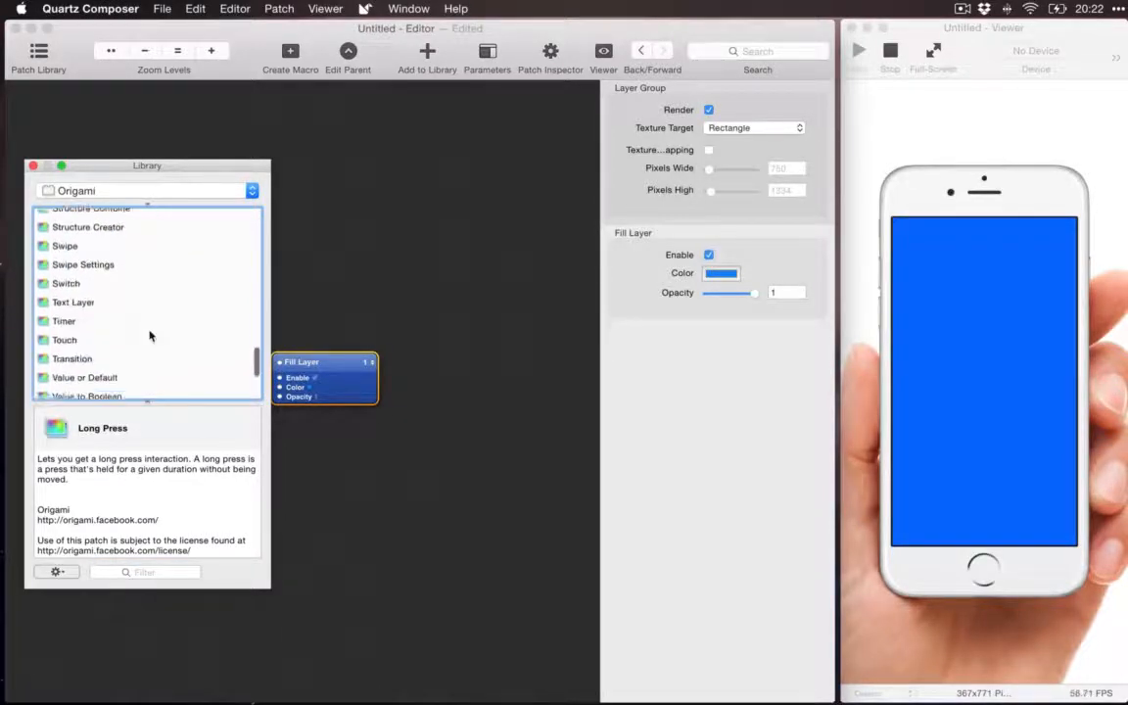
scroll(150, 336, "down", 6)
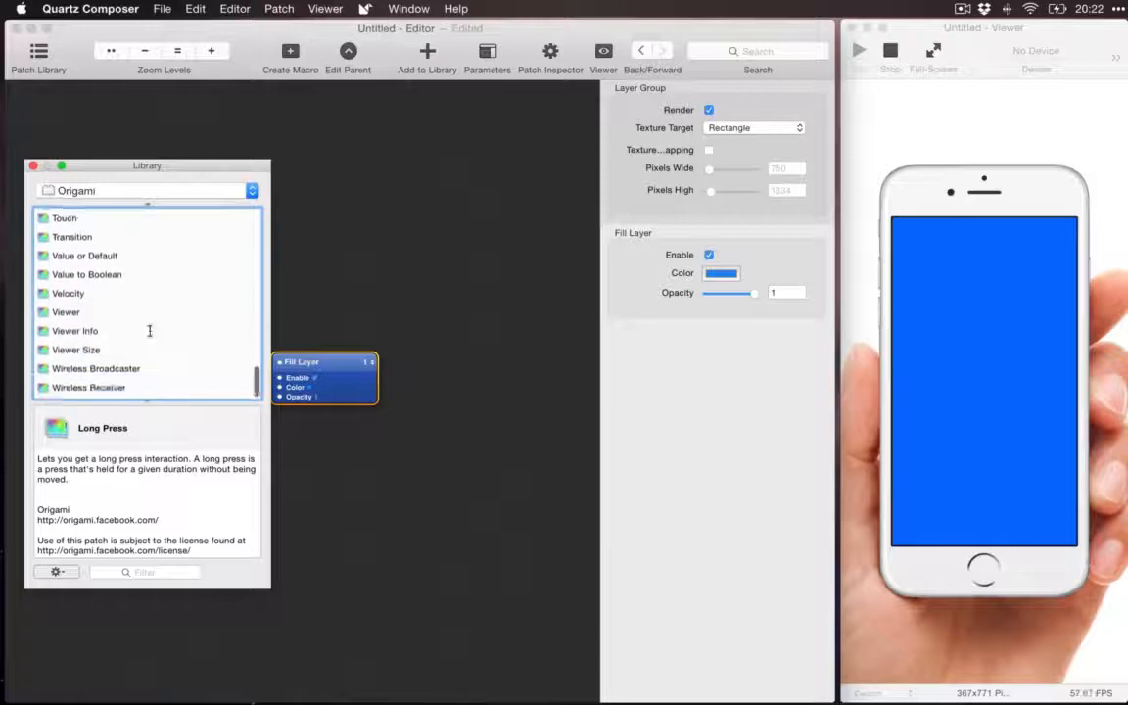
scroll(151, 333, "up", 6)
left_click(123, 328)
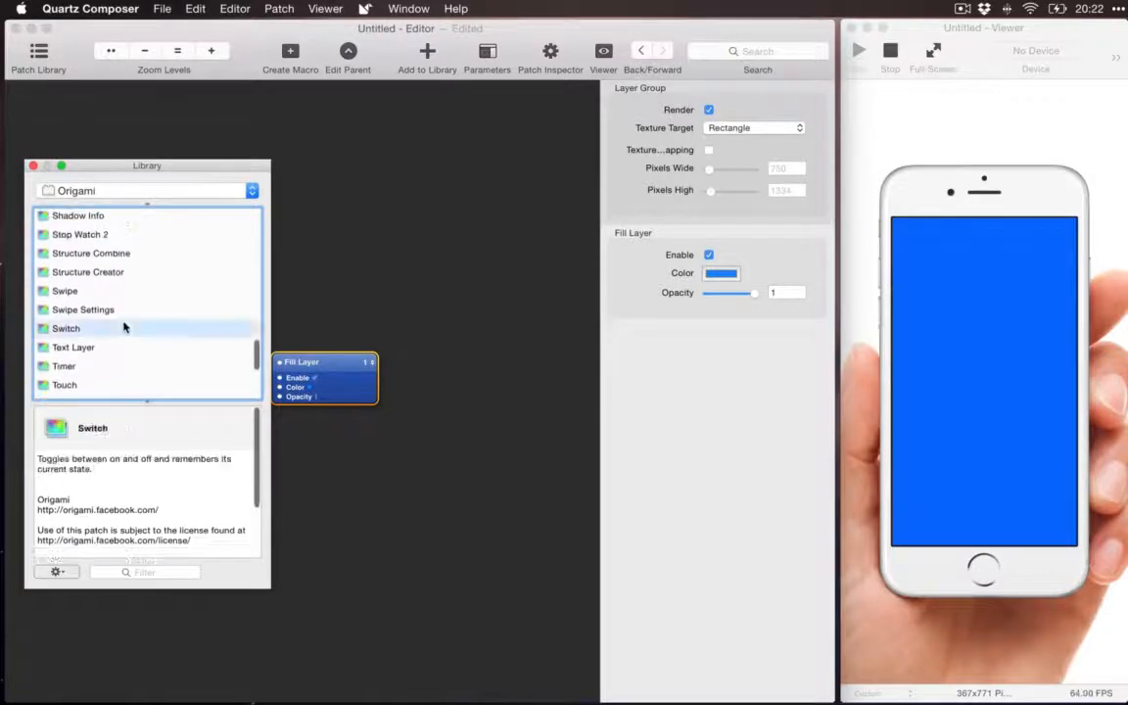
Step: Close the Patch Library, deselect the Fill Layer patch, and preview the shape.png file on the desktop
left_click(32, 165)
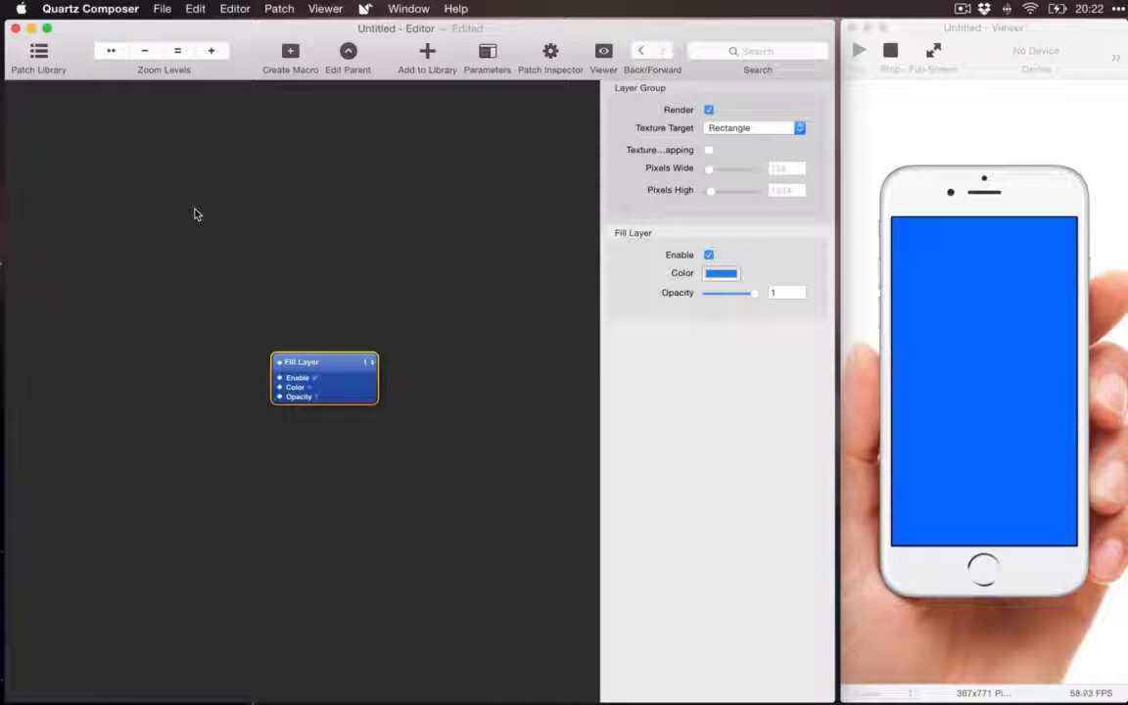
left_click(407, 280)
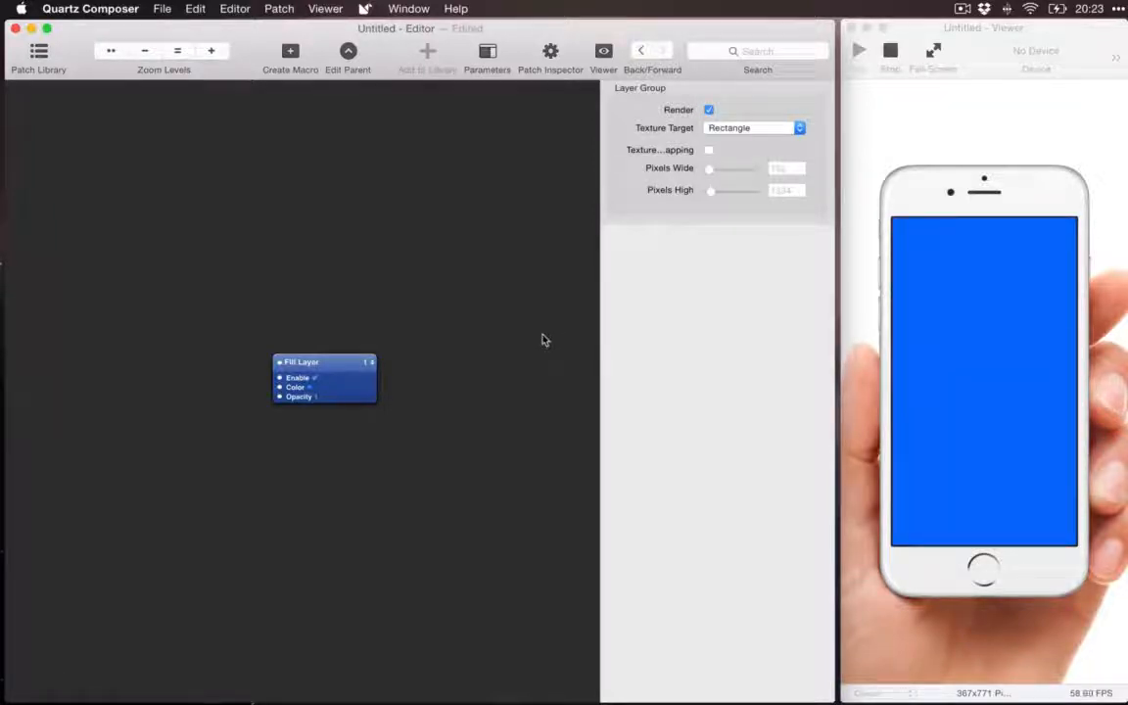
key("F11")
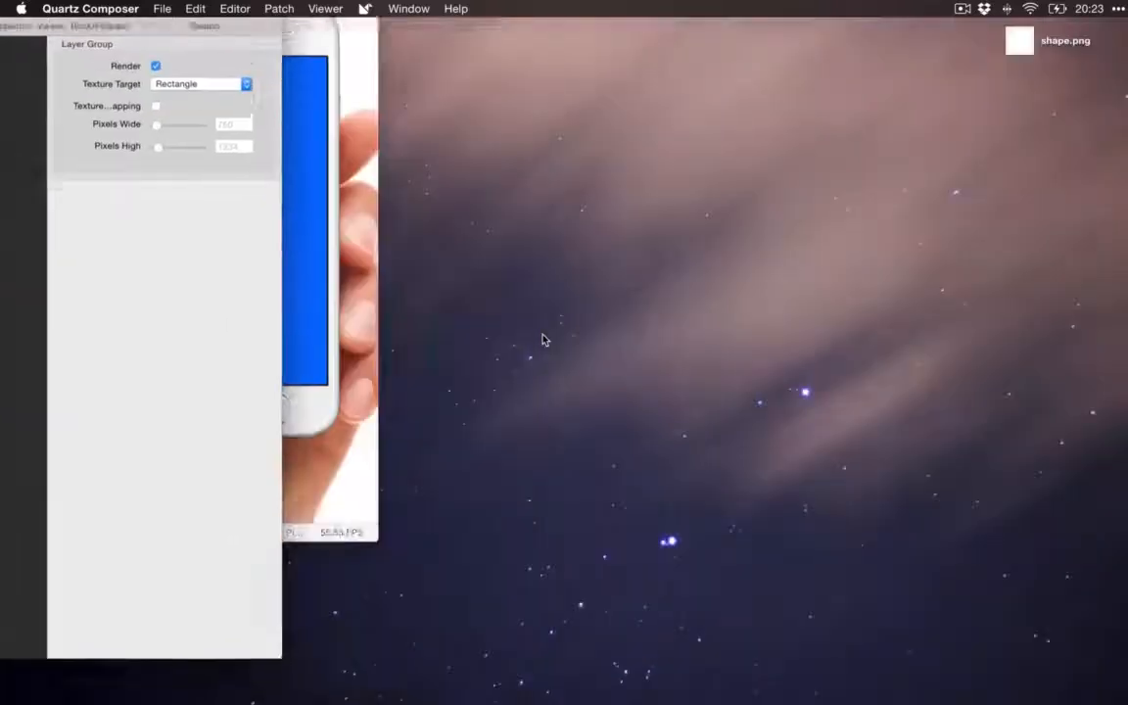
left_click(1017, 43)
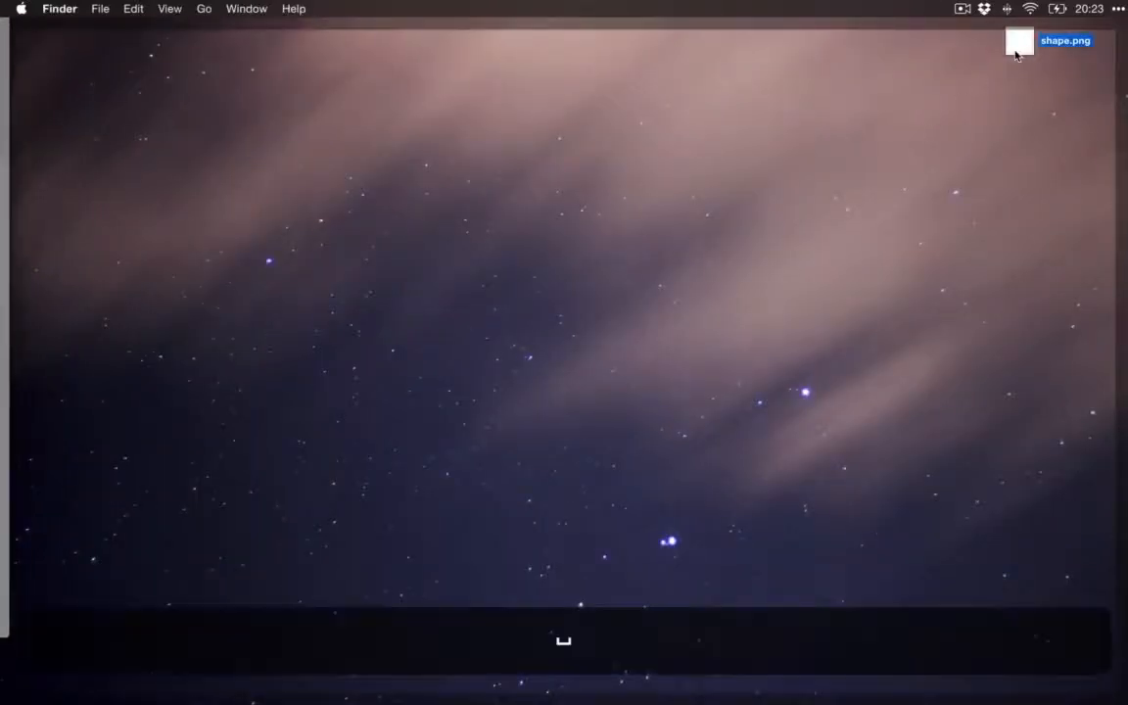
key("space")
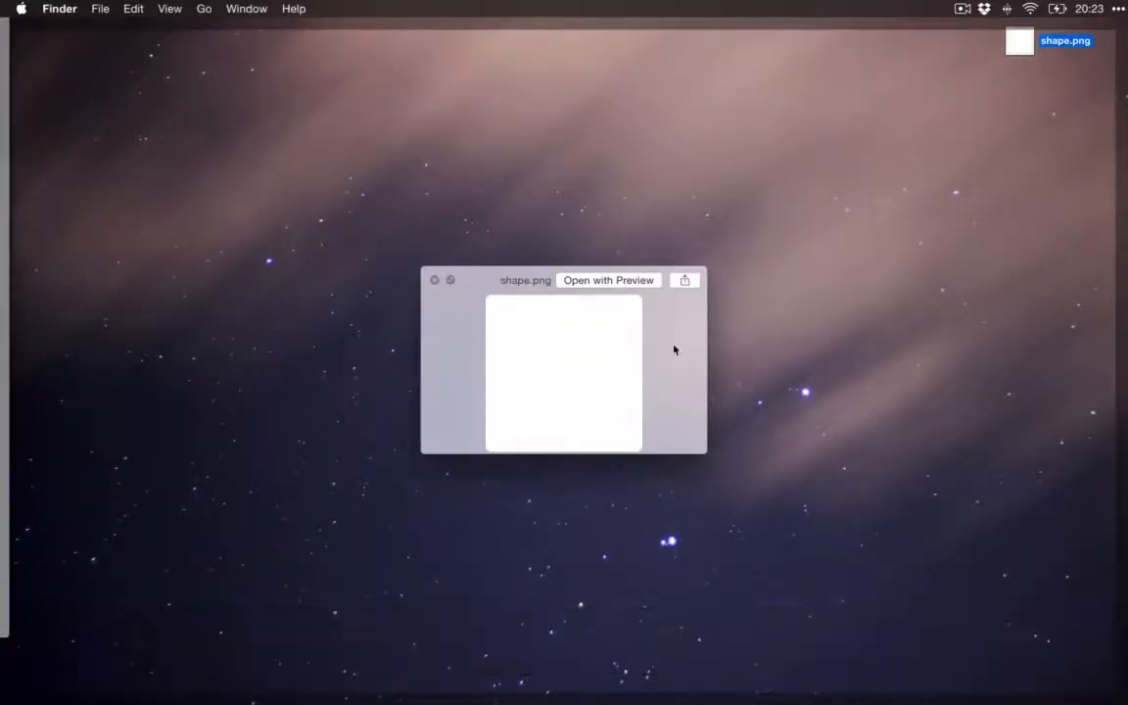
key("space")
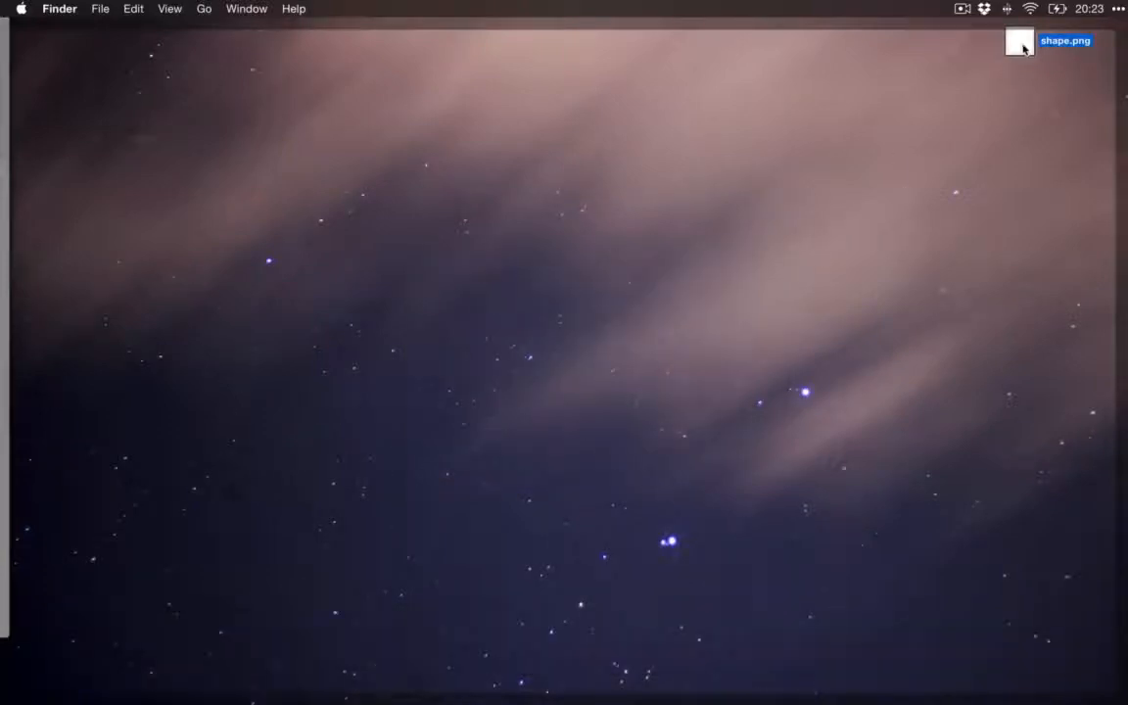
Step: Add shape.png from the desktop to the composition and arrange its image and Layer patches below the Fill Layer patch
left_click_drag(1024, 49, 364, 475)
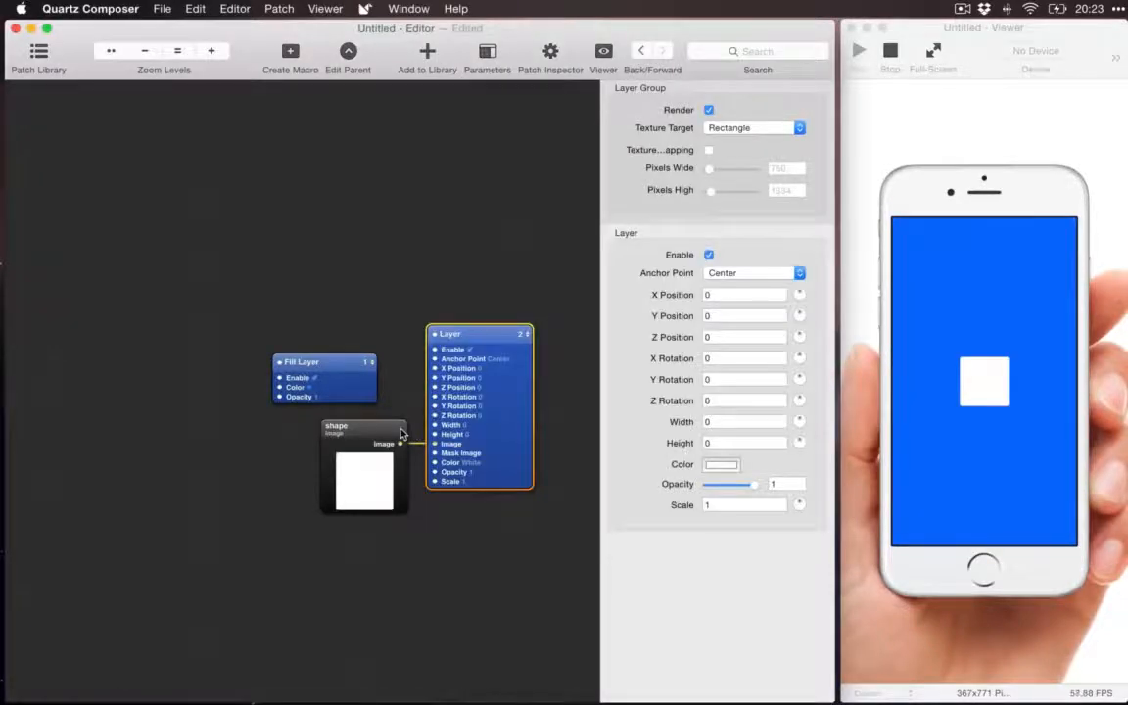
left_click_drag(401, 434, 382, 489)
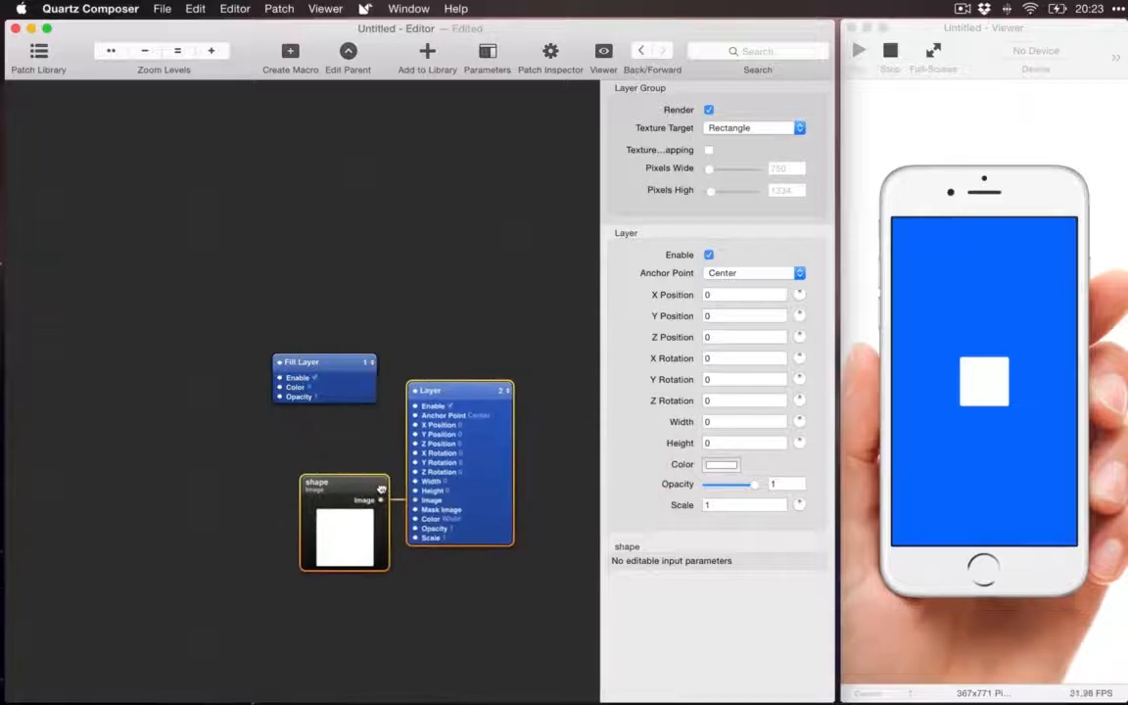
left_click(282, 499)
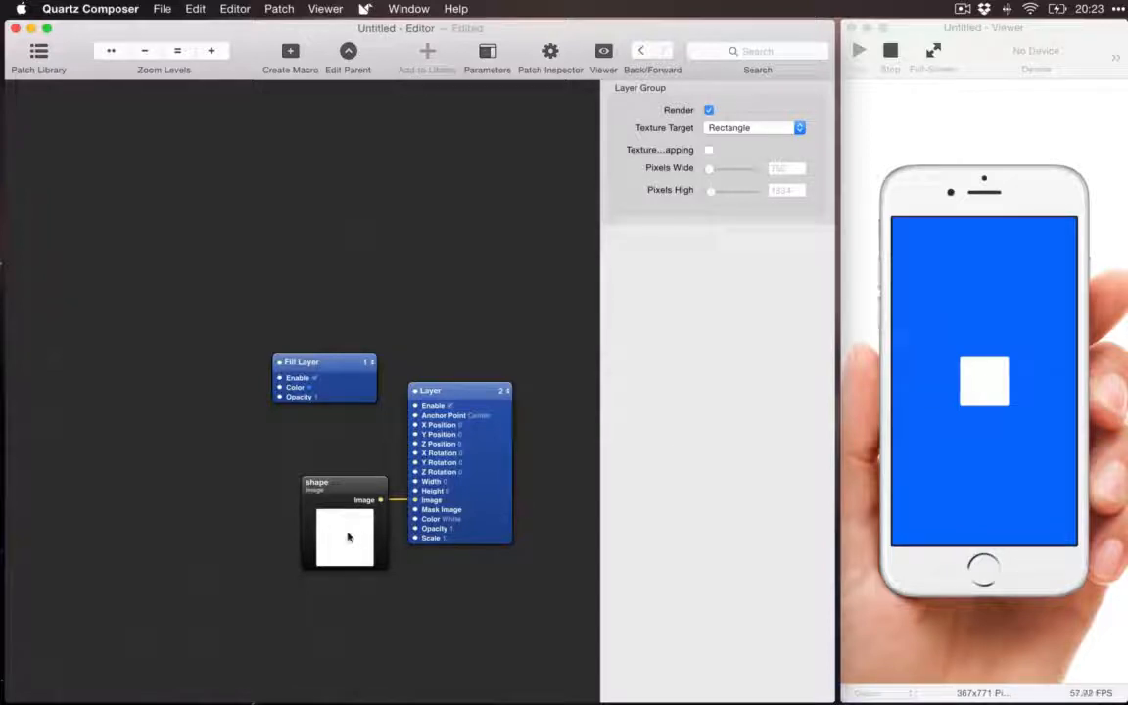
left_click_drag(347, 537, 340, 528)
scroll(370, 467, "right", 4)
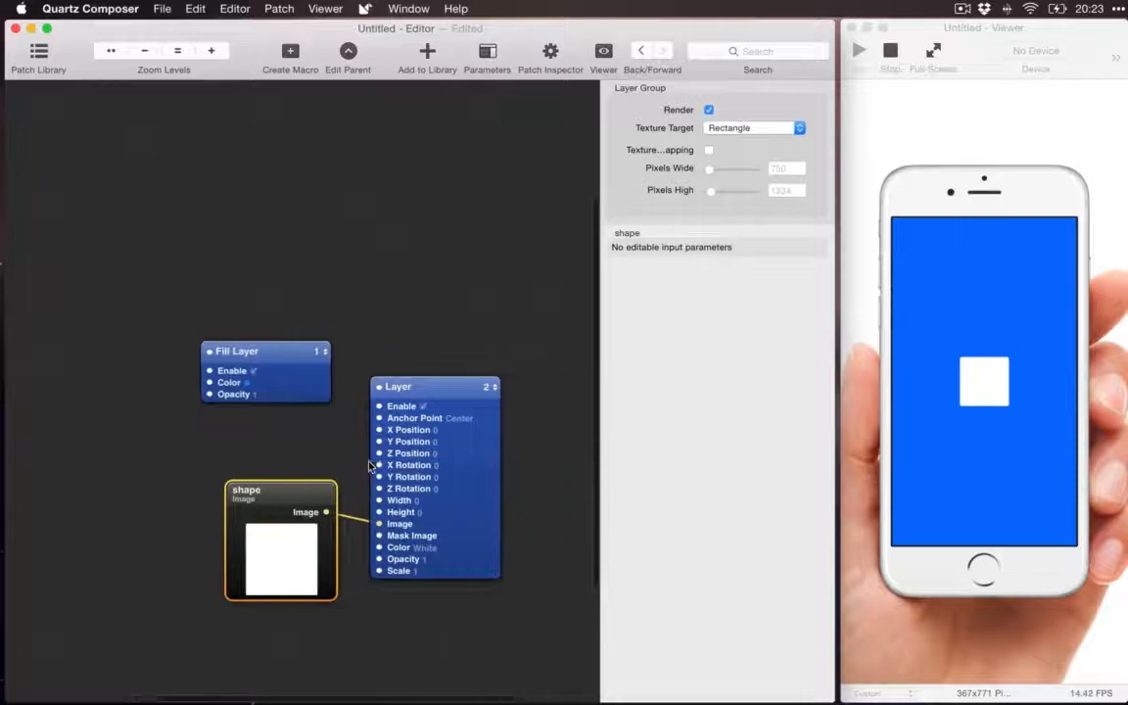
scroll(370, 467, "up", 1)
scroll(370, 468, "down", 4)
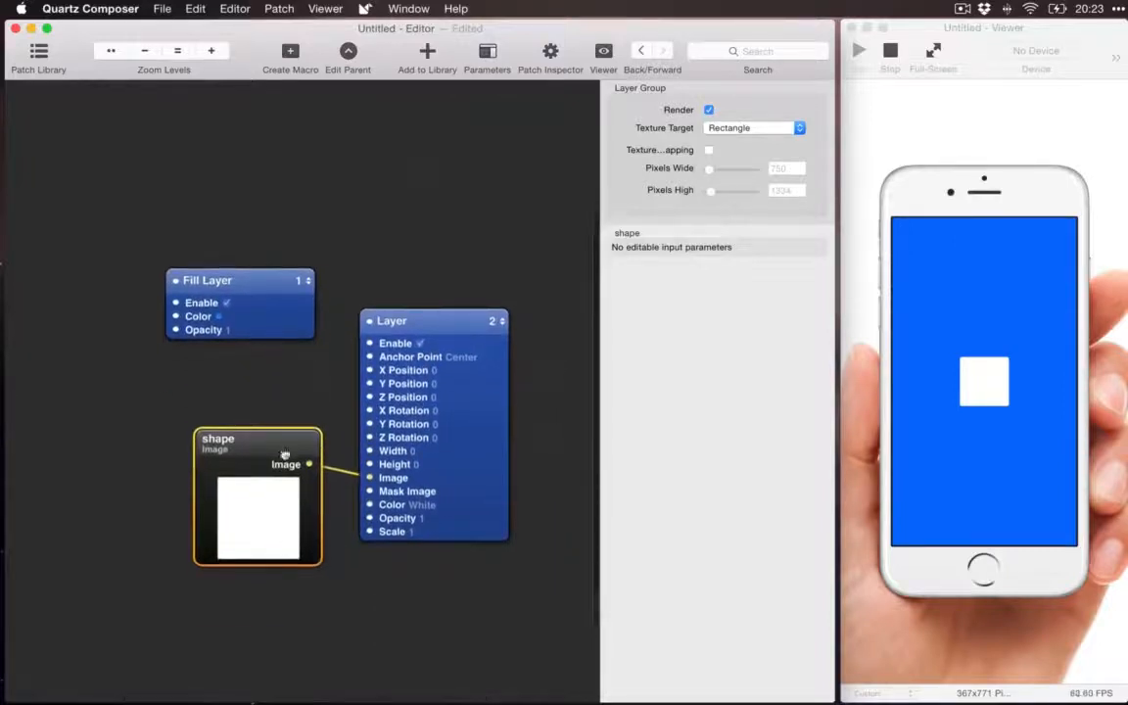
left_click_drag(285, 451, 282, 465)
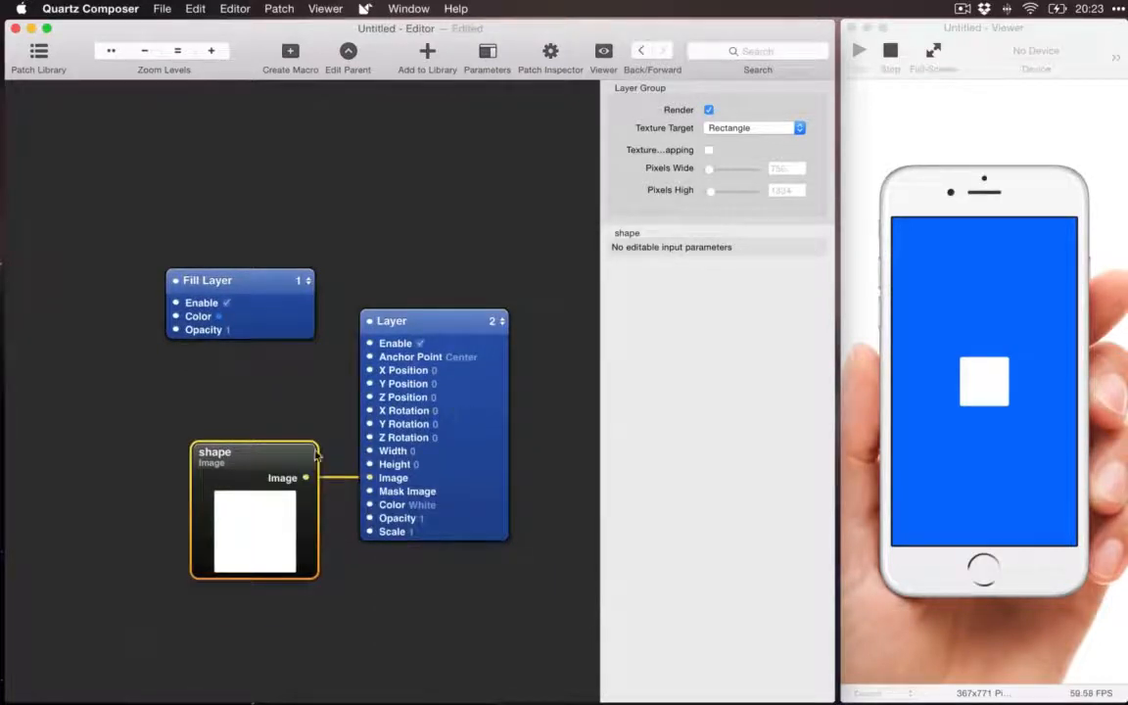
Step: Disconnect the shape image from the Layer patch's Image input and reconnect it to the same input
left_click(441, 328)
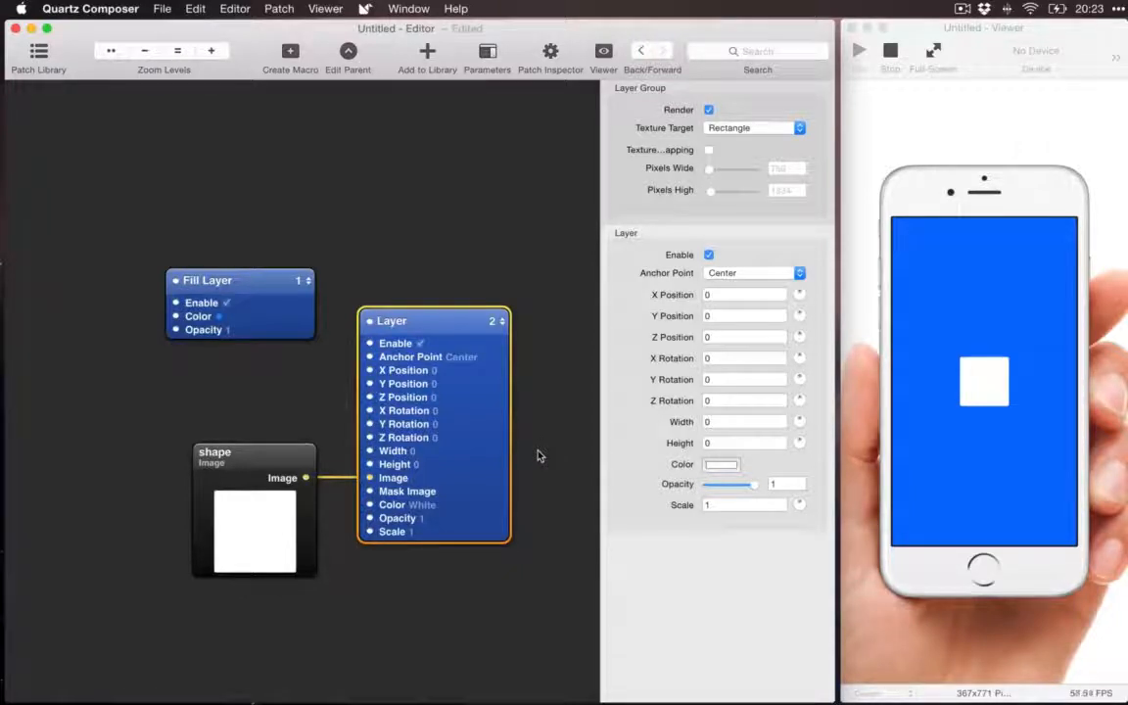
left_click(282, 455)
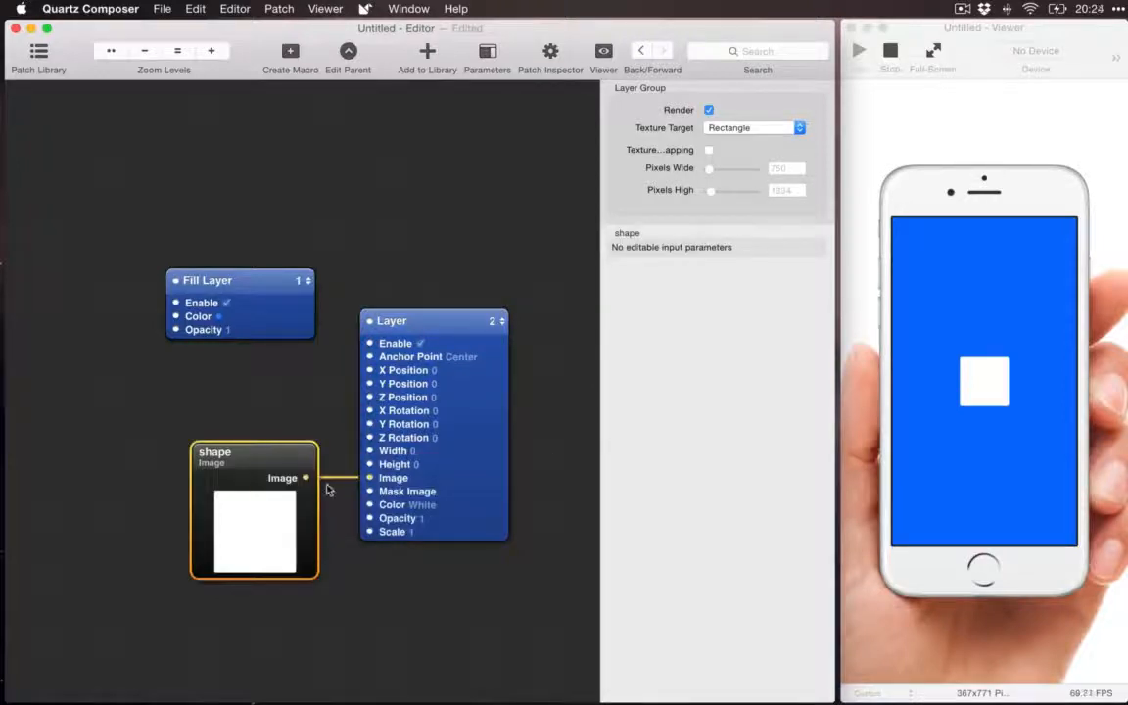
left_click_drag(338, 481, 370, 480)
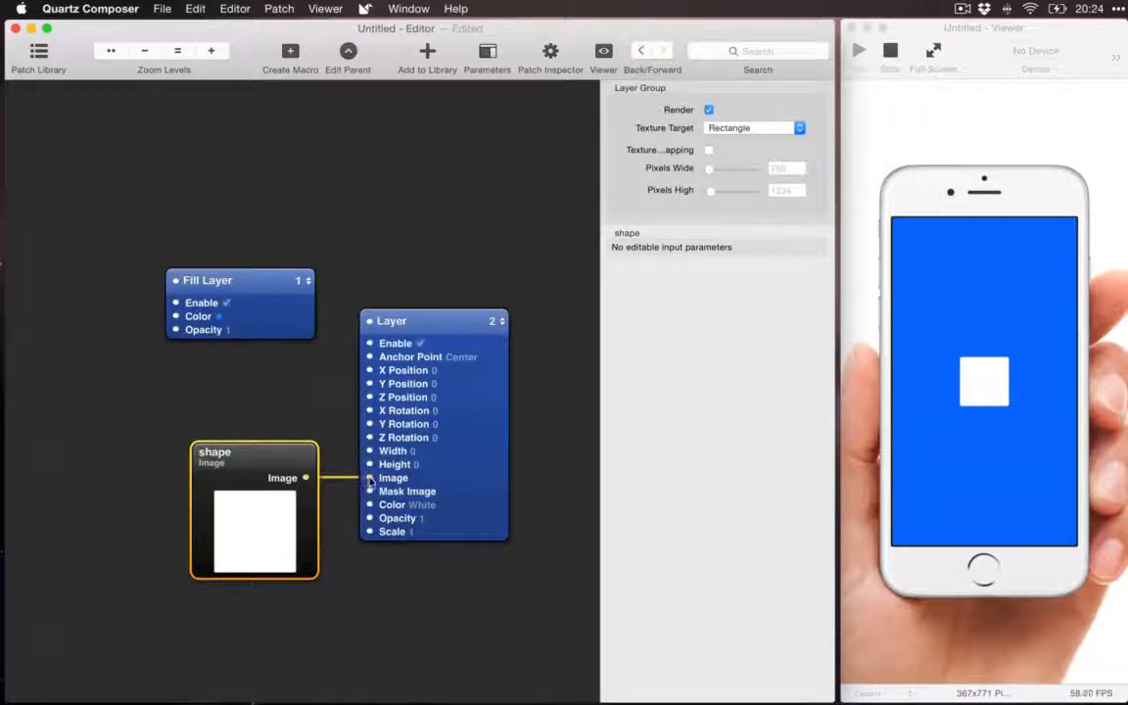
left_click_drag(370, 479, 343, 514)
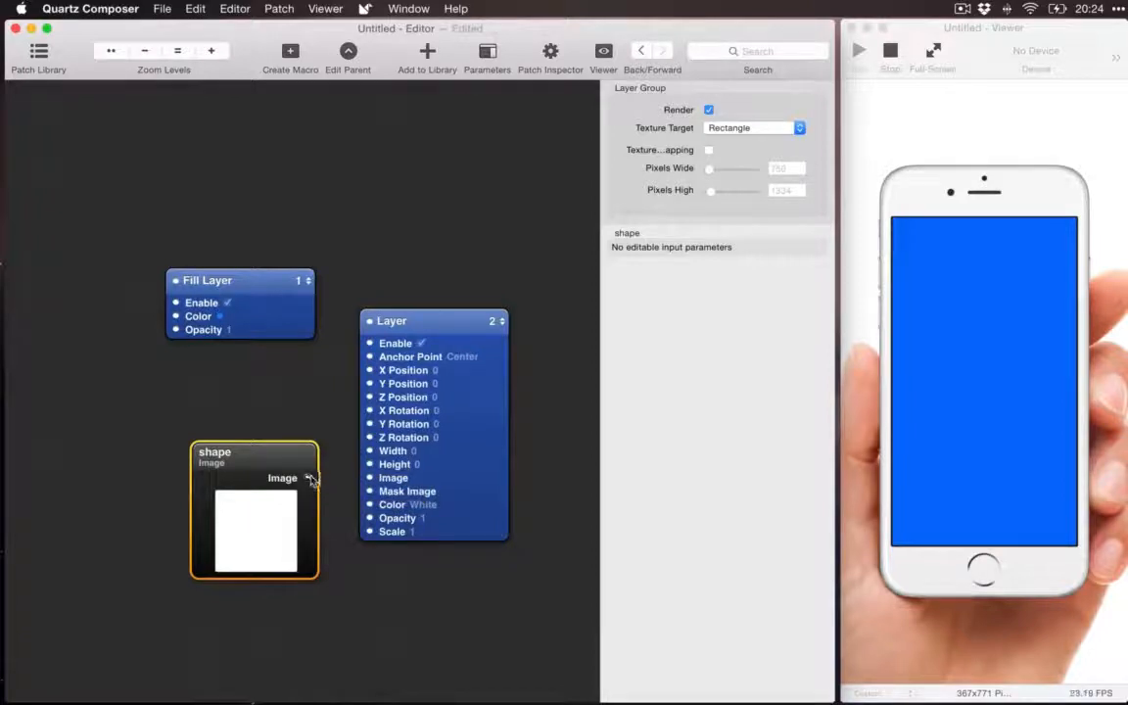
left_click_drag(310, 478, 370, 480)
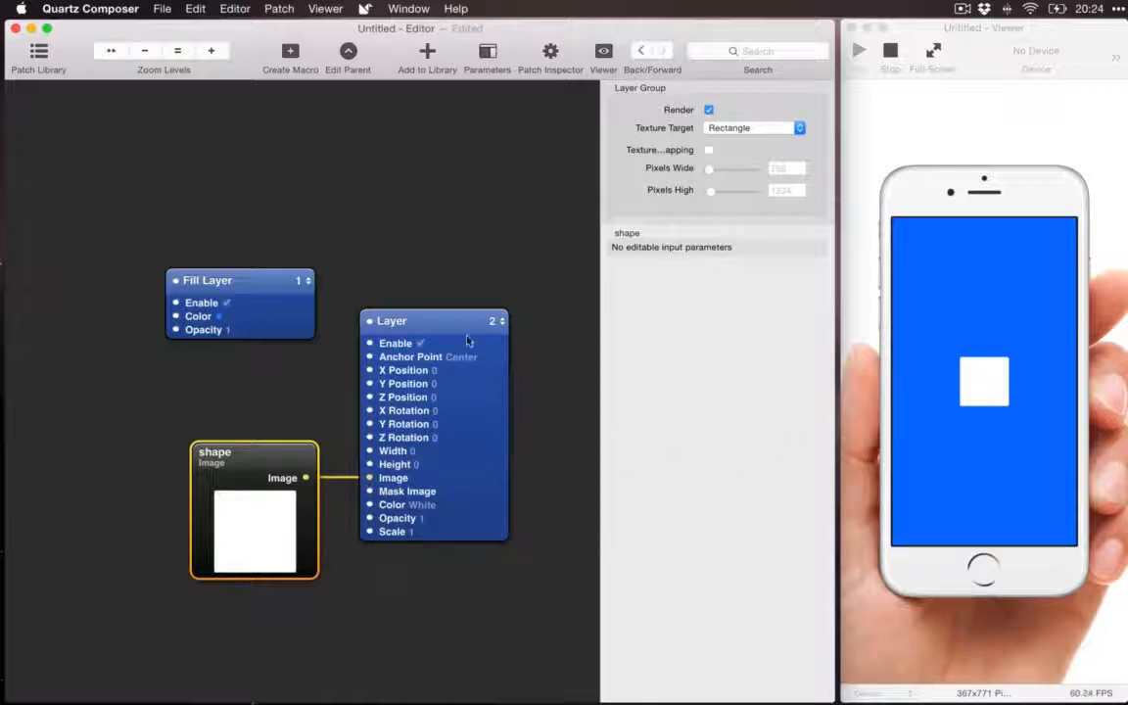
Step: Look over the Layer patch's Anchor Point options and keep Center
left_click(497, 468)
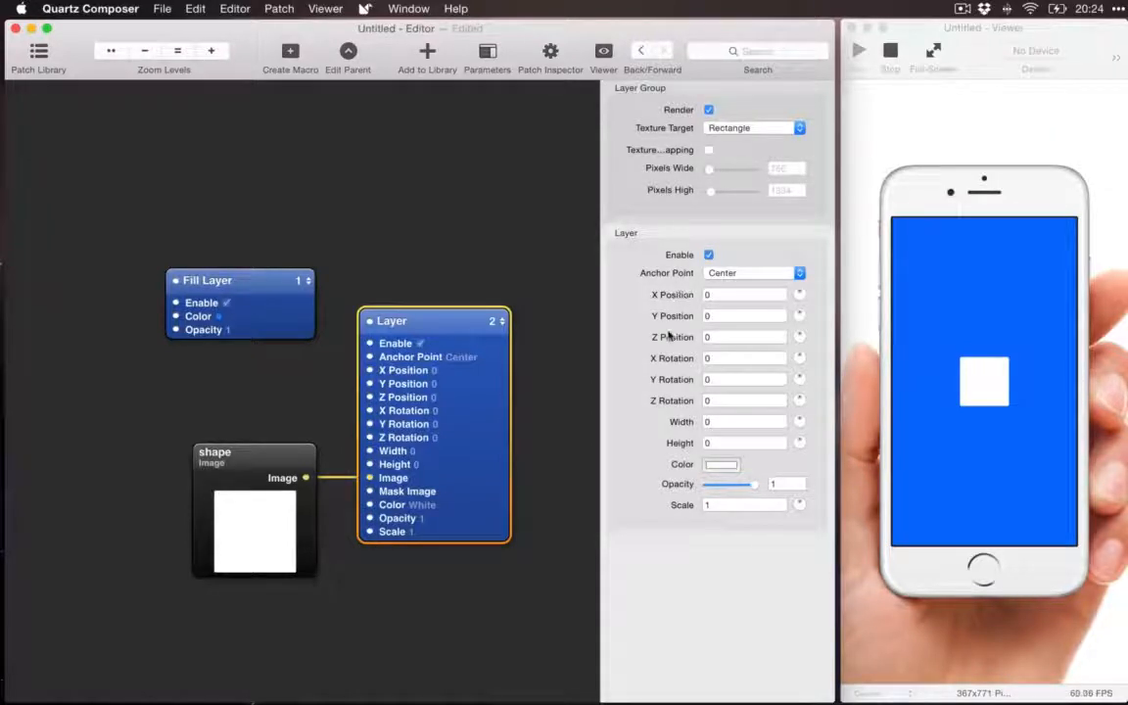
left_click(725, 278)
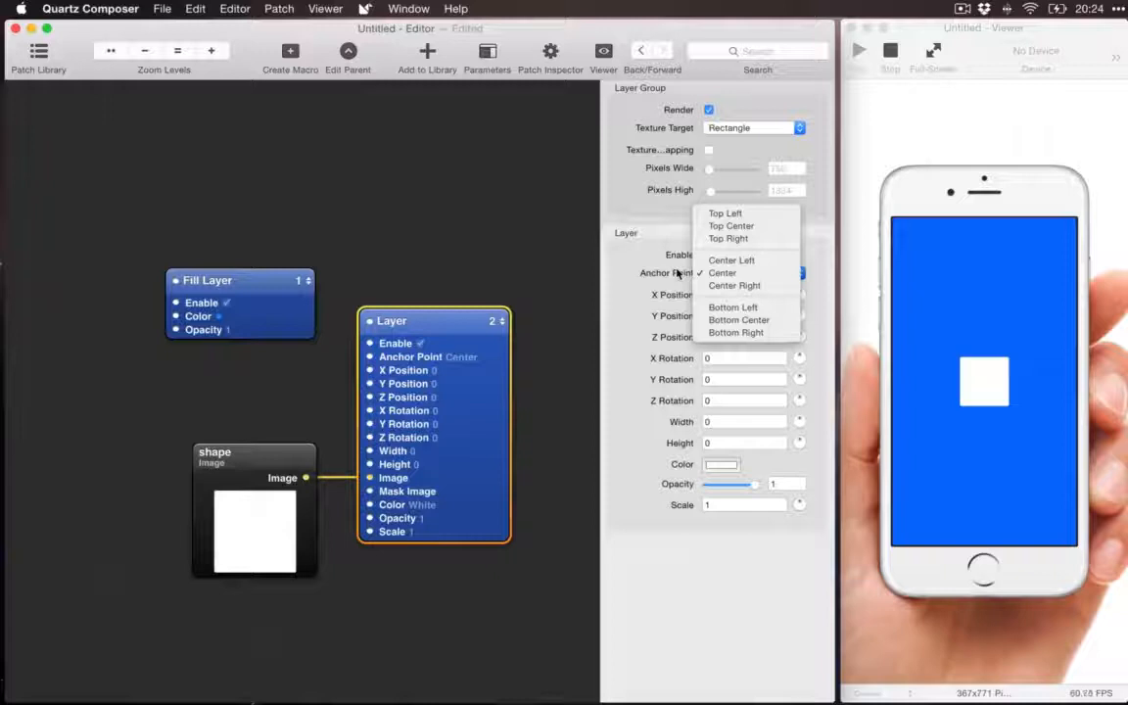
left_click(720, 272)
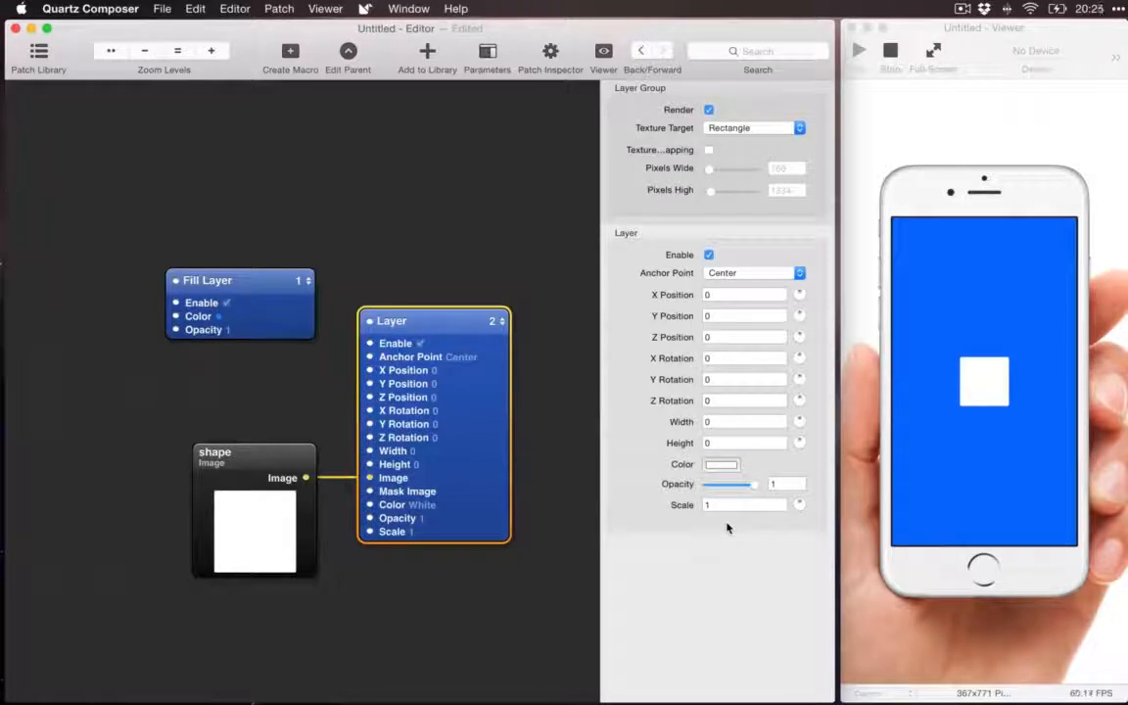
Step: Try X Position values of 100 and -100 on the Layer patch, and reset the X Position to 0
left_click(725, 295)
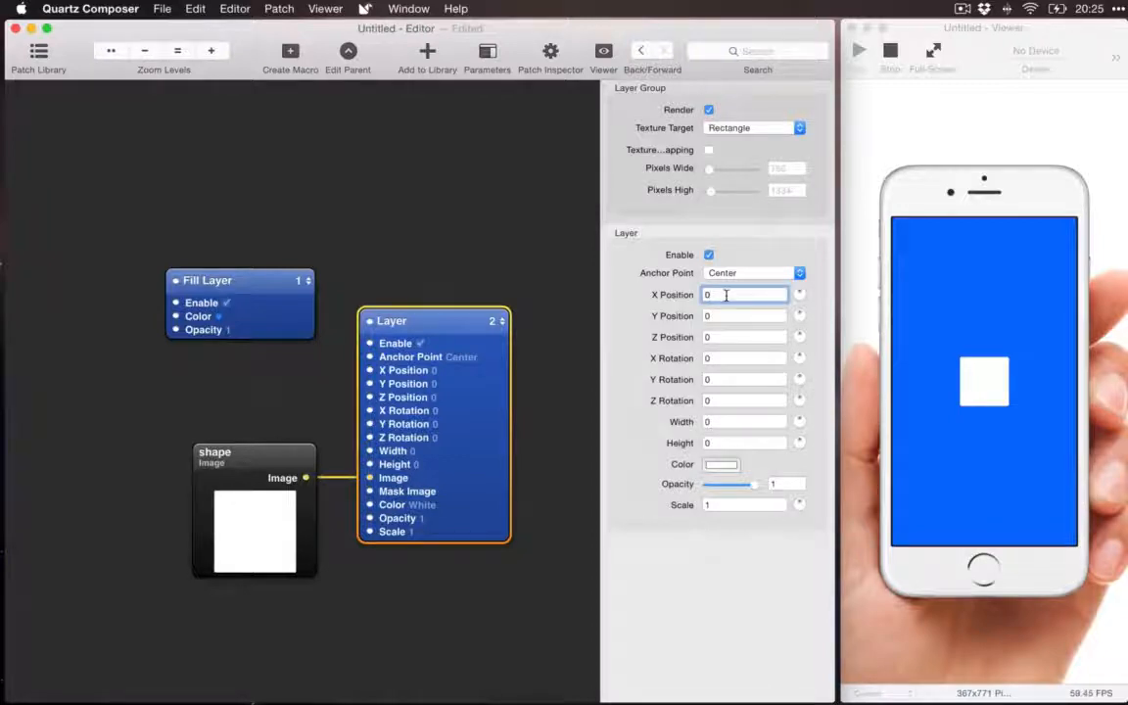
key("BackSpace")
type("100")
key("Return")
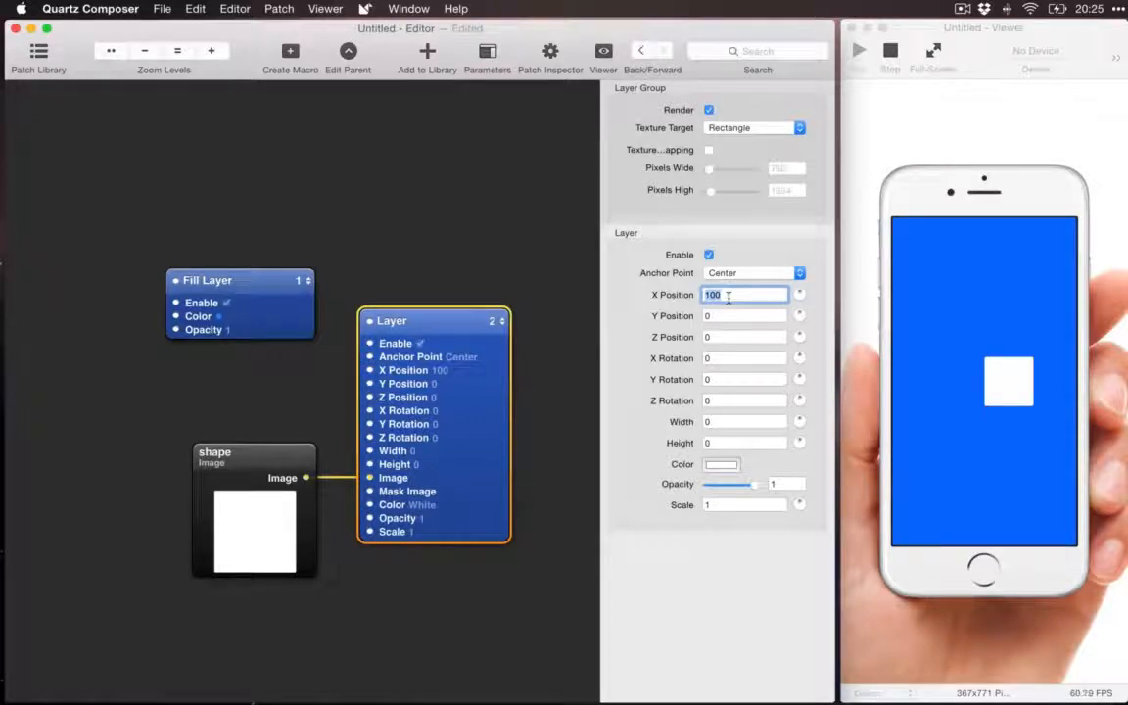
key("Left")
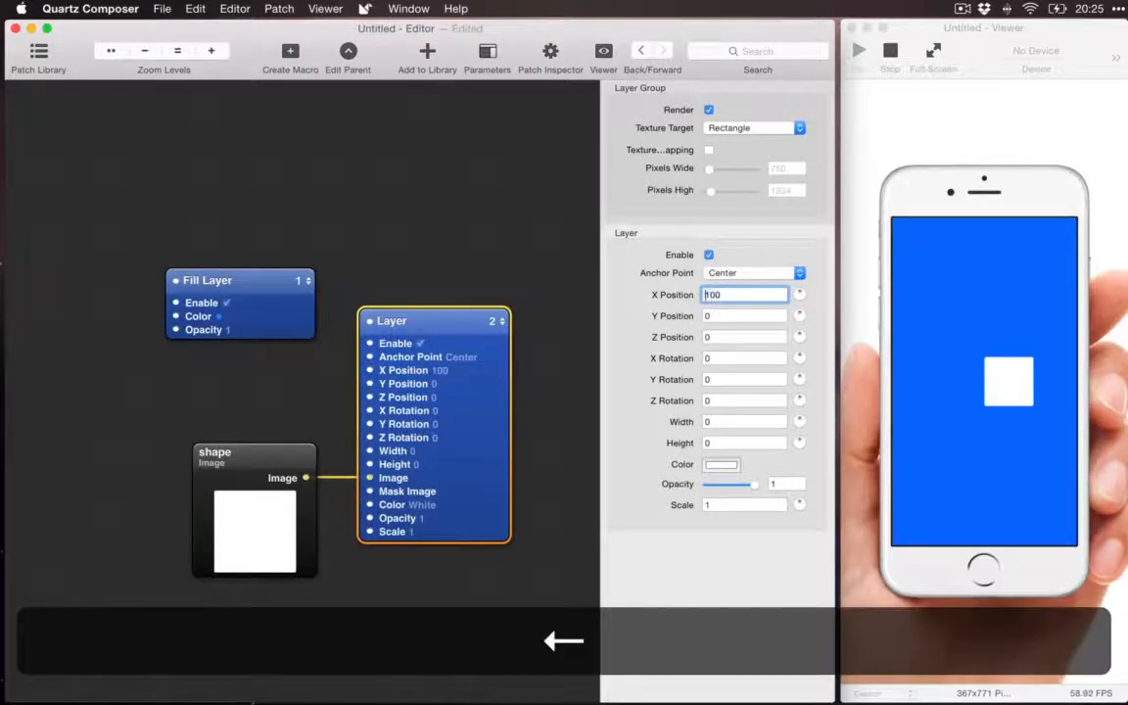
type("-")
key("Return")
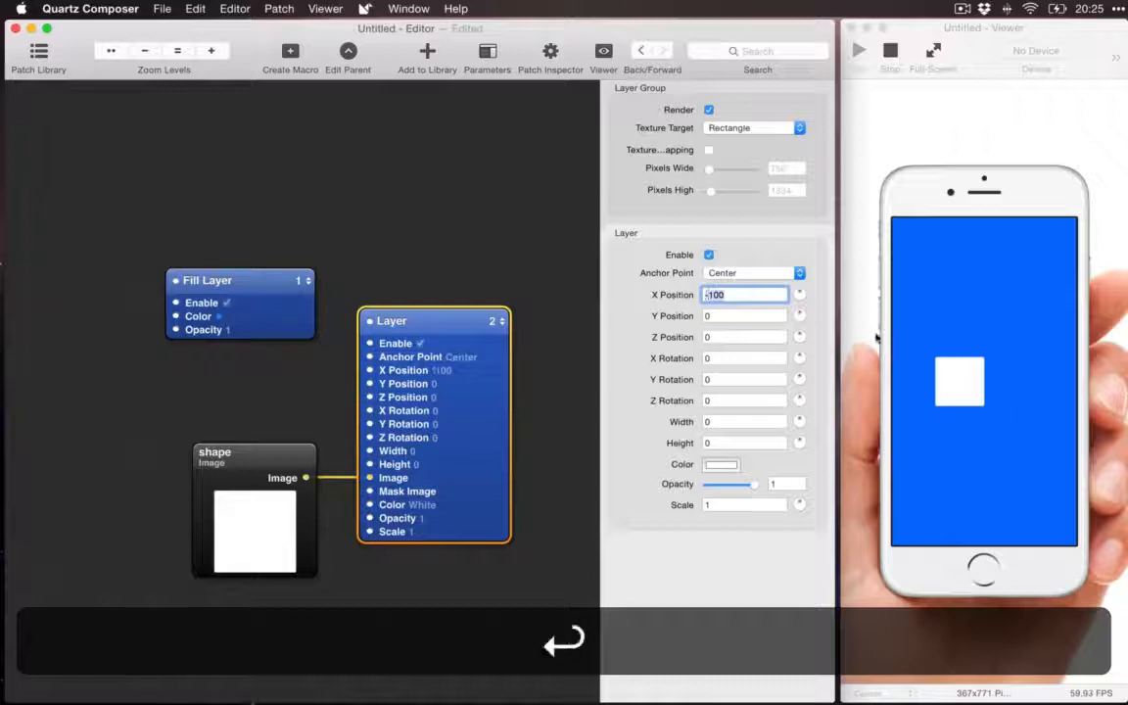
left_click(715, 315)
key("shift+Tab")
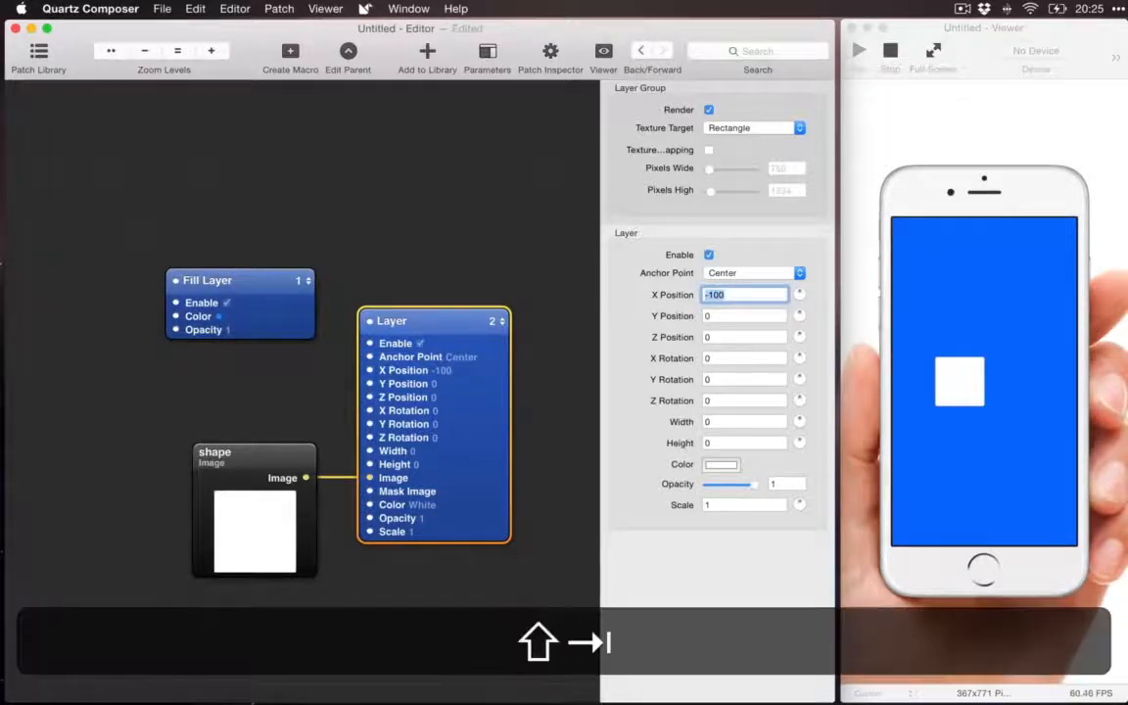
key("shift+BackSpace")
key("Tab")
Step: Set the Layer patch's Y Position to 100 first, and raise it to 500
type("100")
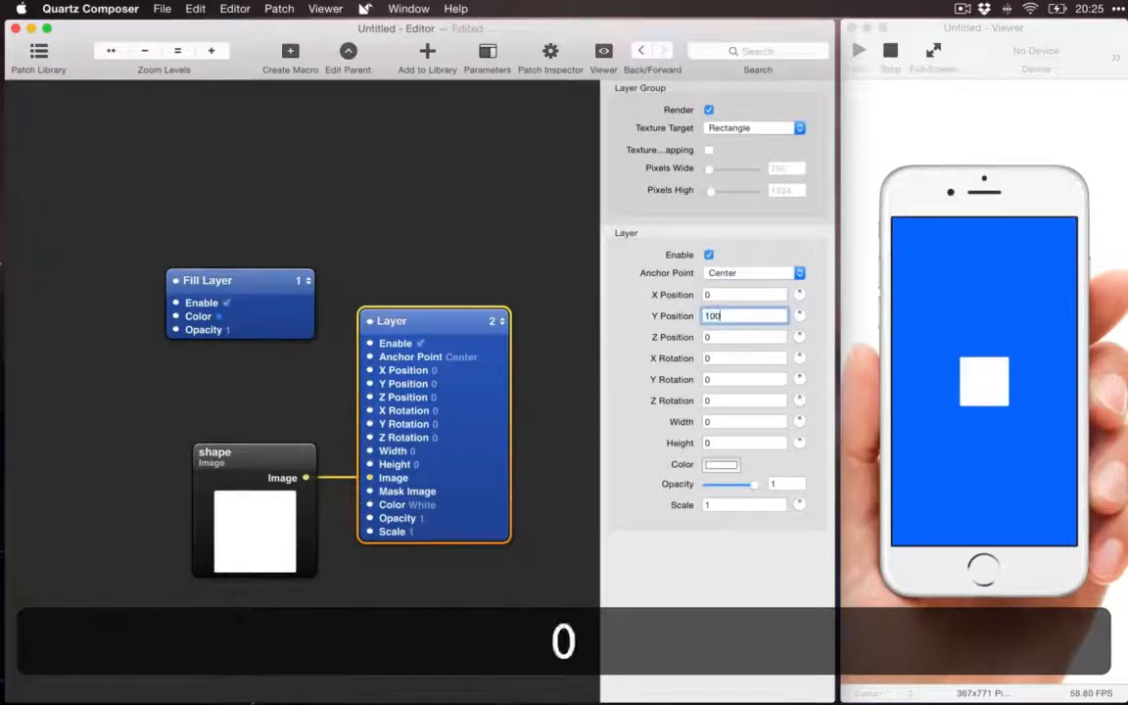
key("Tab")
key("shift+Tab")
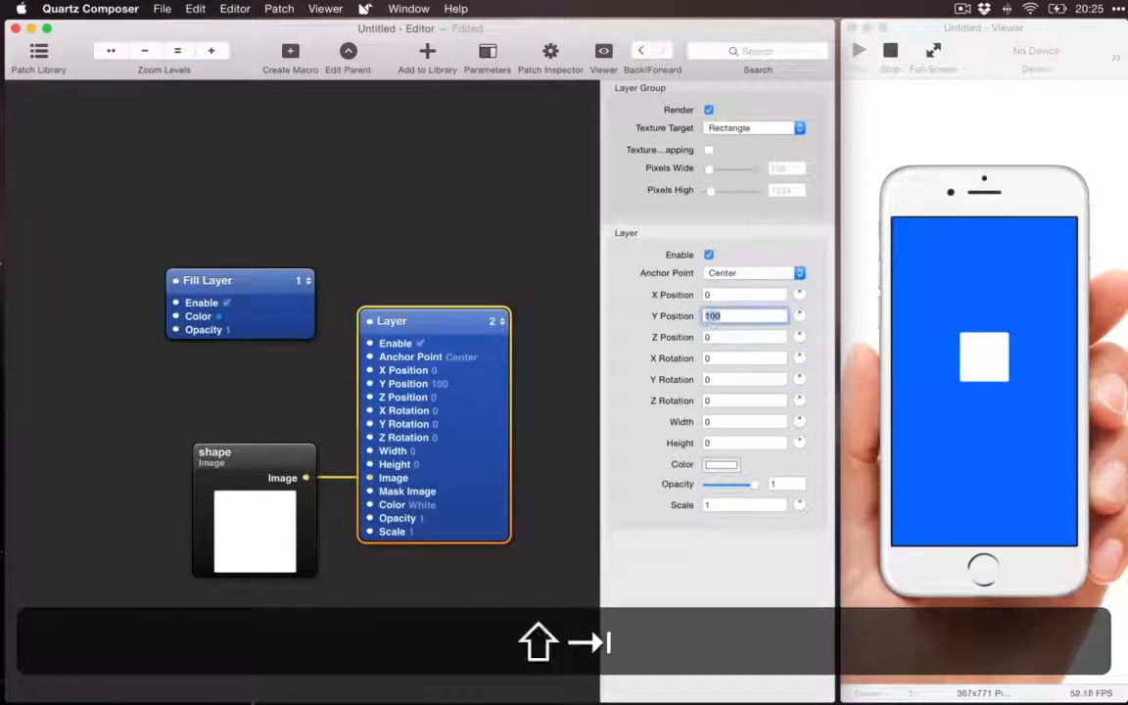
key("Right")
key("BackSpace")
type("5")
key("Return")
Step: Try an X Rotation of 20 on the Layer patch and reset it to 0
key("Tab")
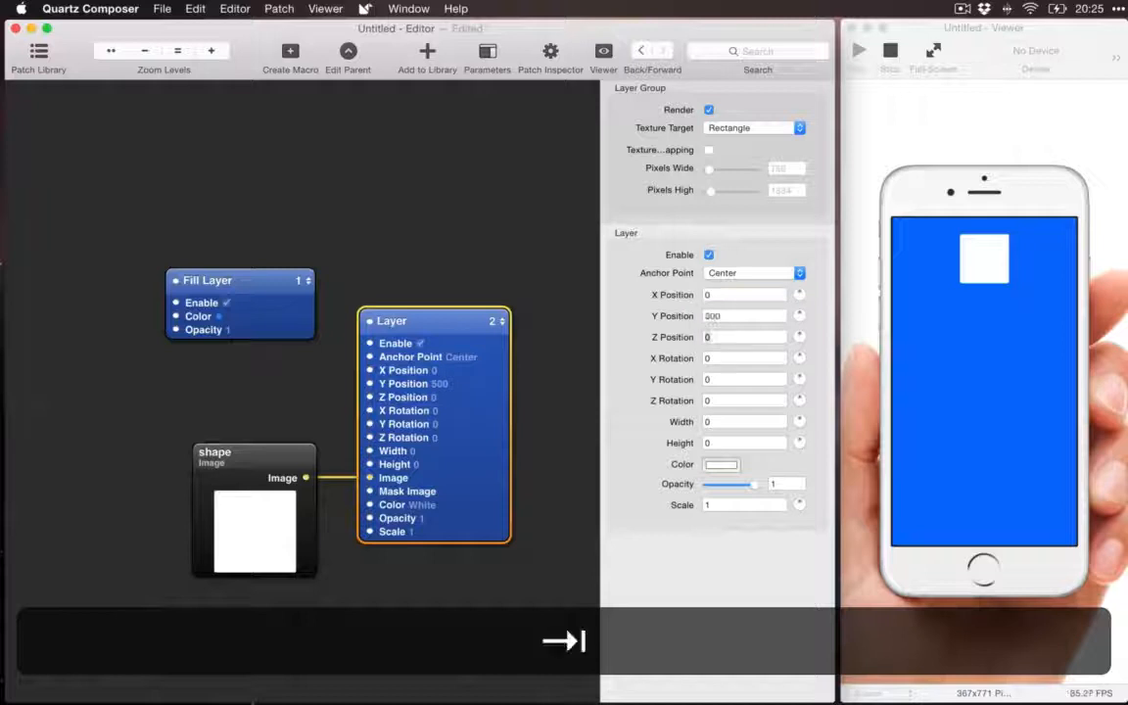
key("Tab")
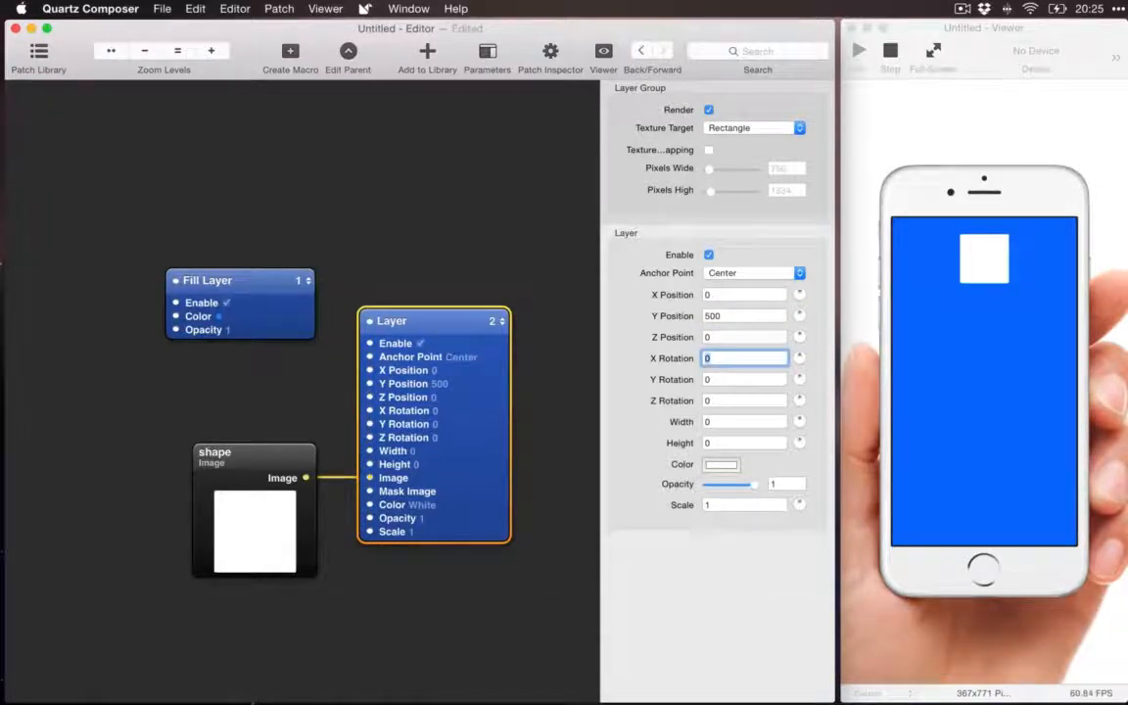
type("20")
key("Return")
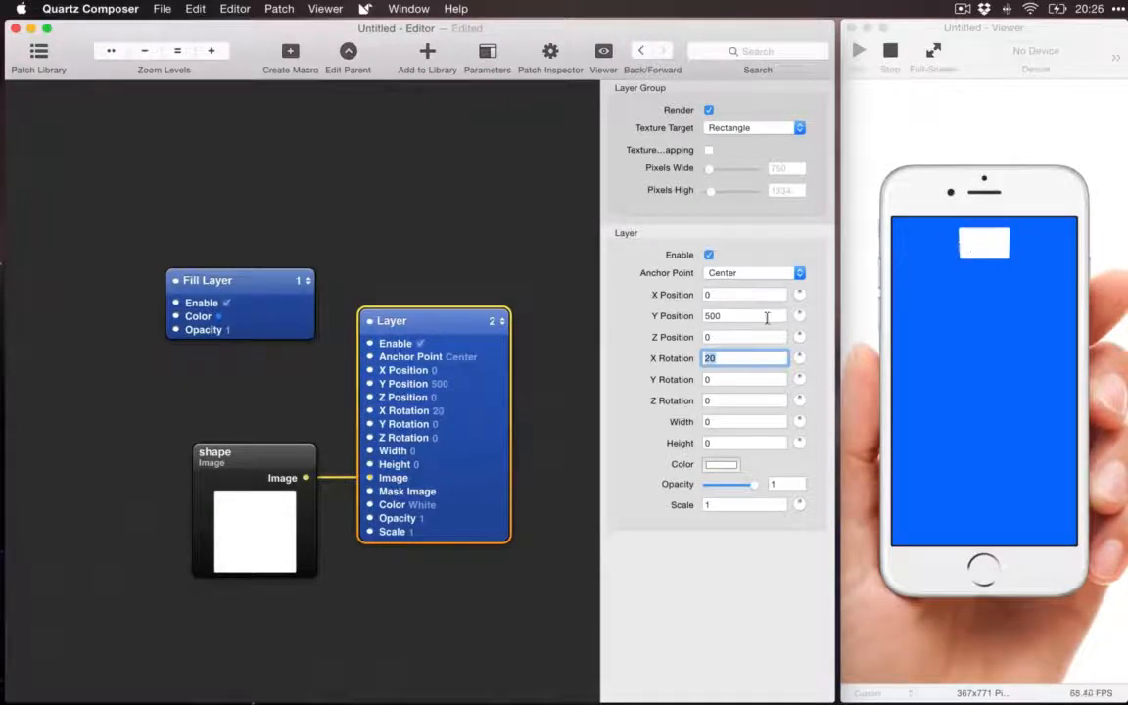
key("BackSpace")
key("Tab")
key("Tab")
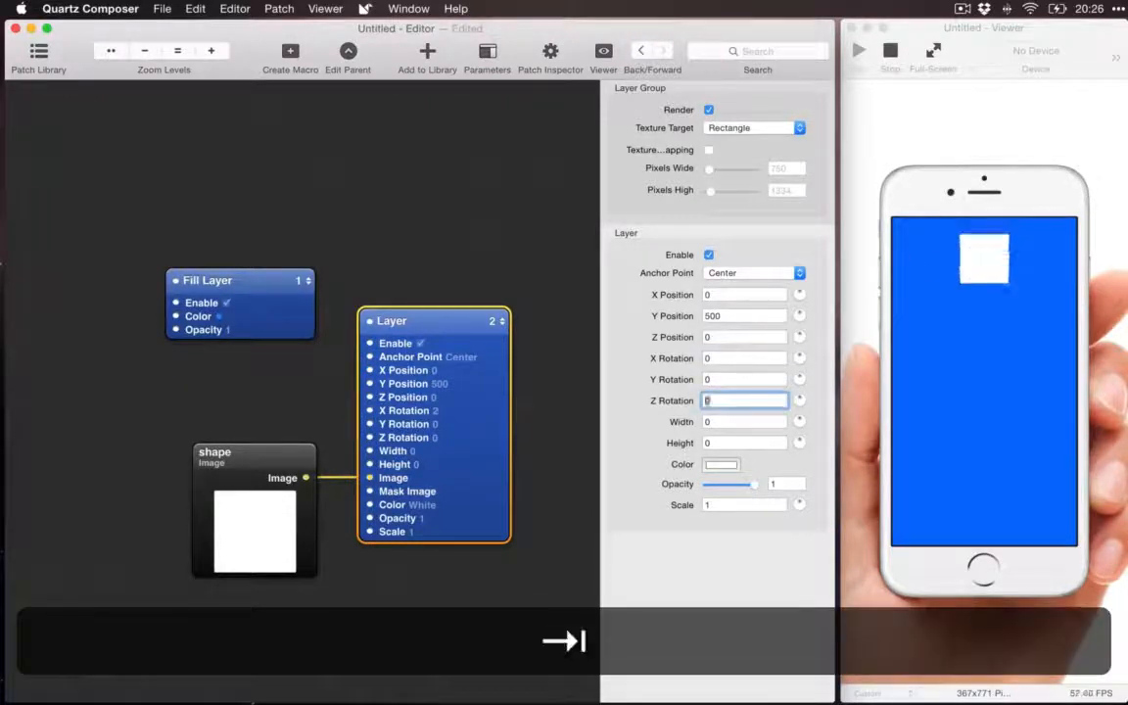
Step: Try a Z Rotation of 200 on the Layer patch and reset it to 0
type("200")
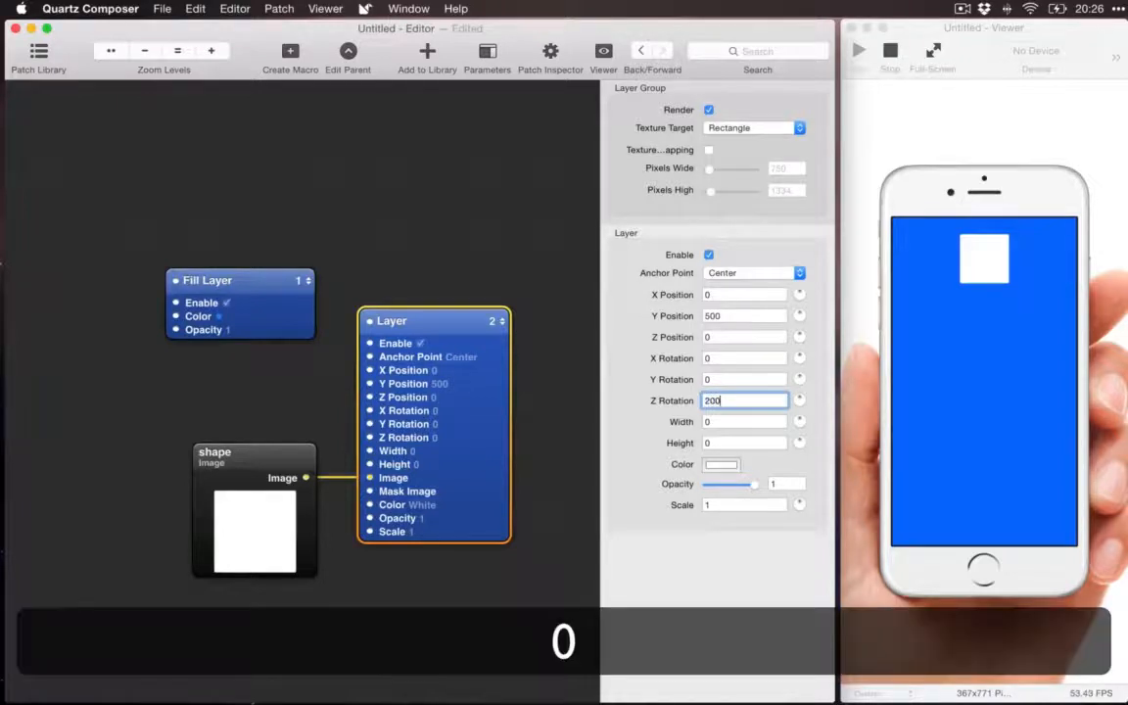
key("Return")
key("BackSpace")
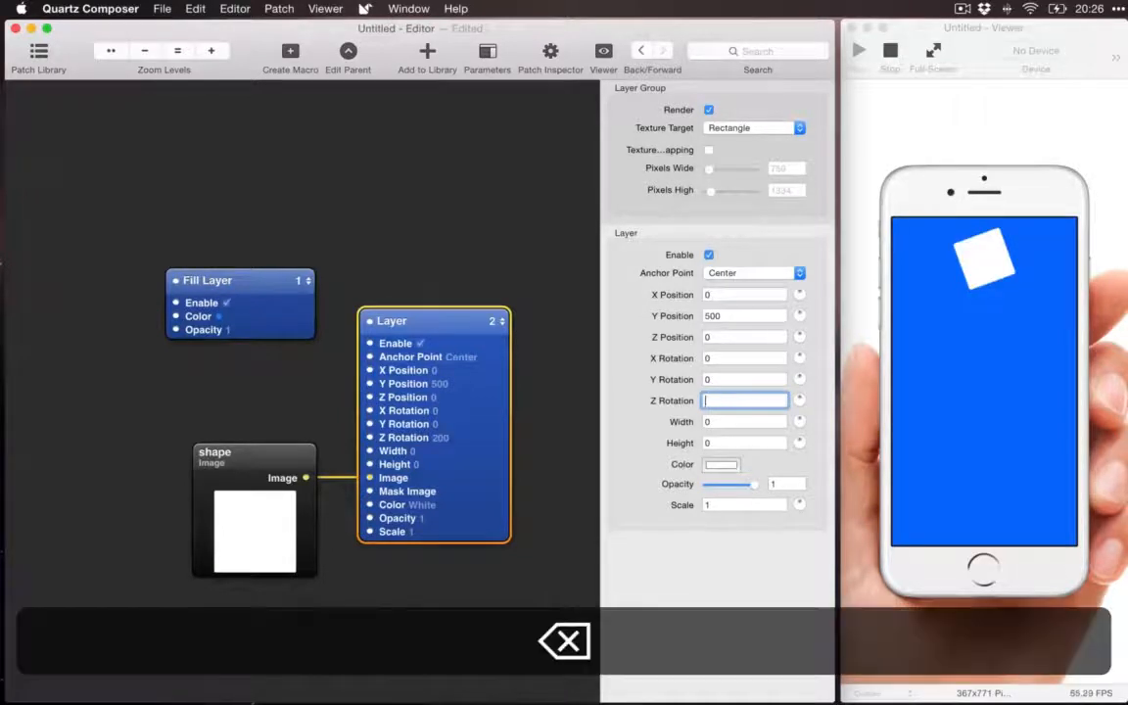
key("Tab")
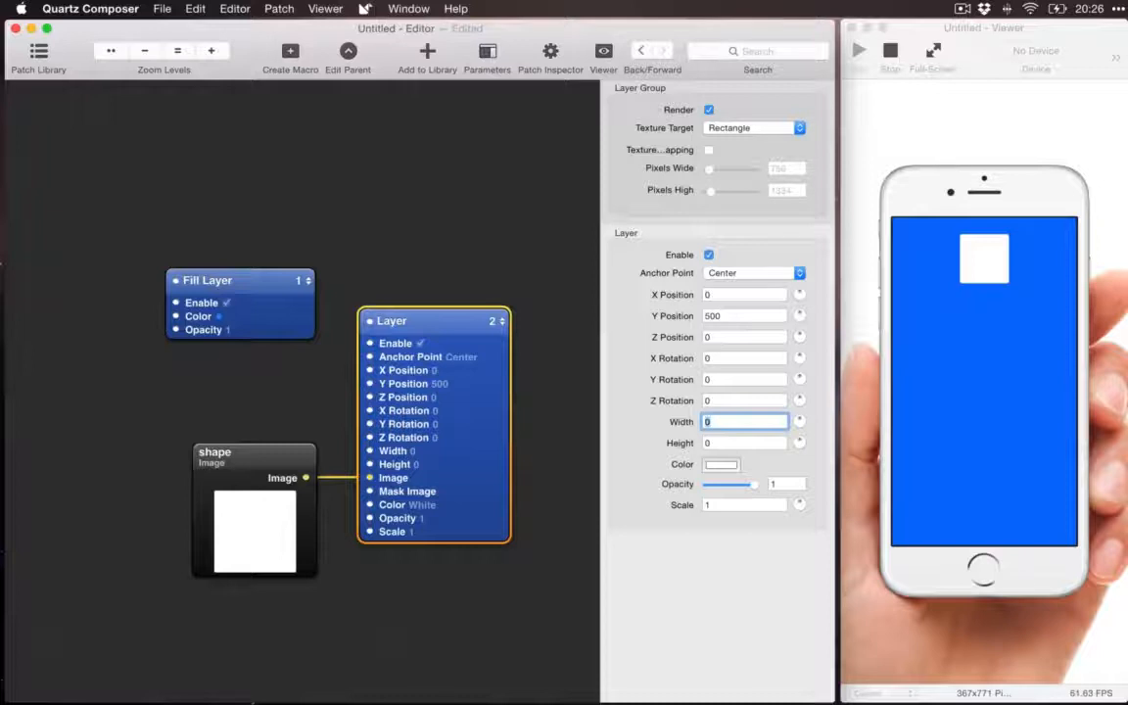
Step: Set the Layer patch's Width to 300
type("300")
key("Return")
key("Tab")
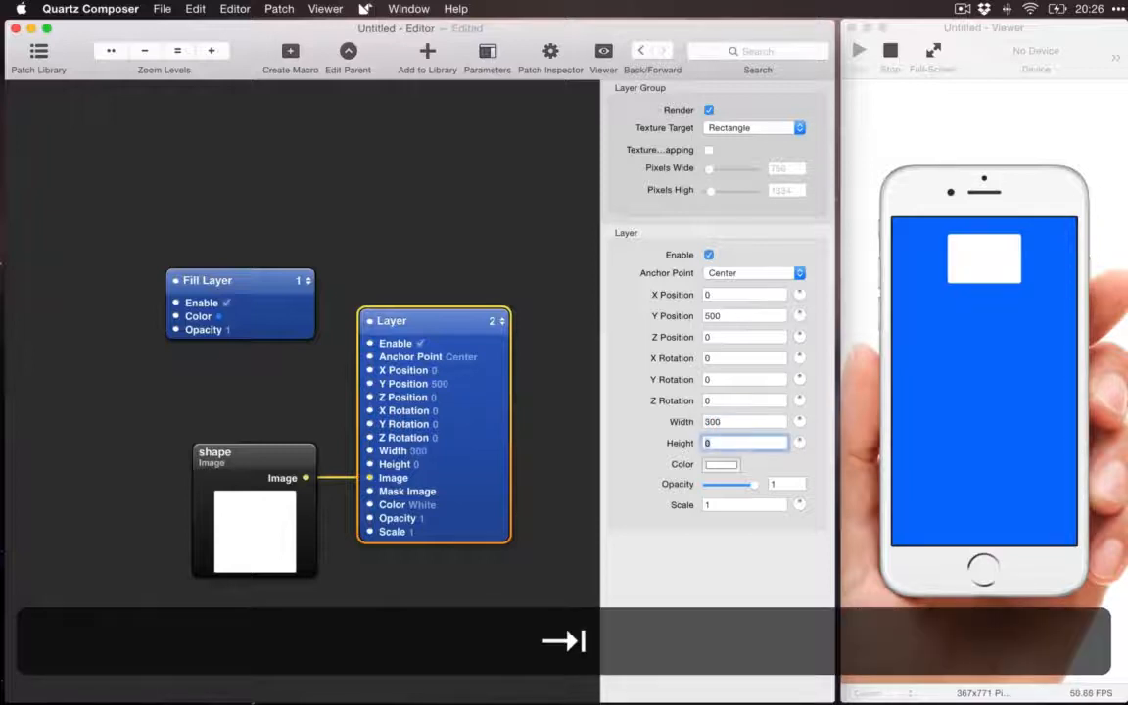
Step: Set the Layer patch's Height to 12 and enter 1 for its Scale
type("12")
key("Return")
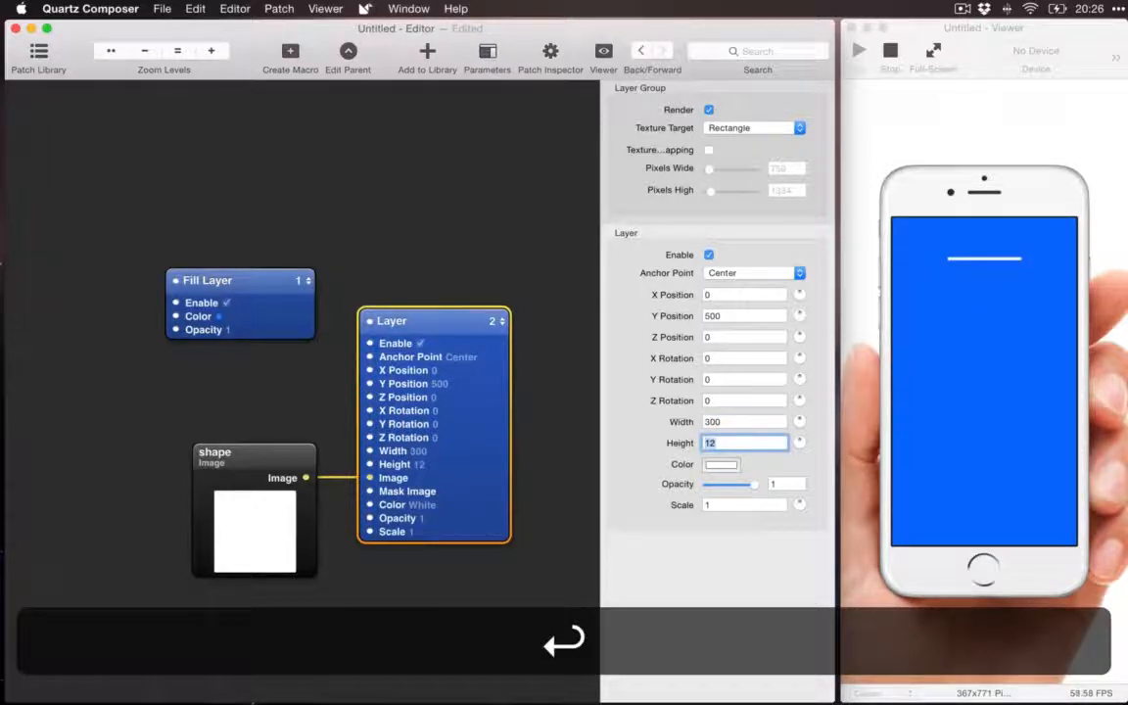
key("Tab")
key("Tab")
key("Tab")
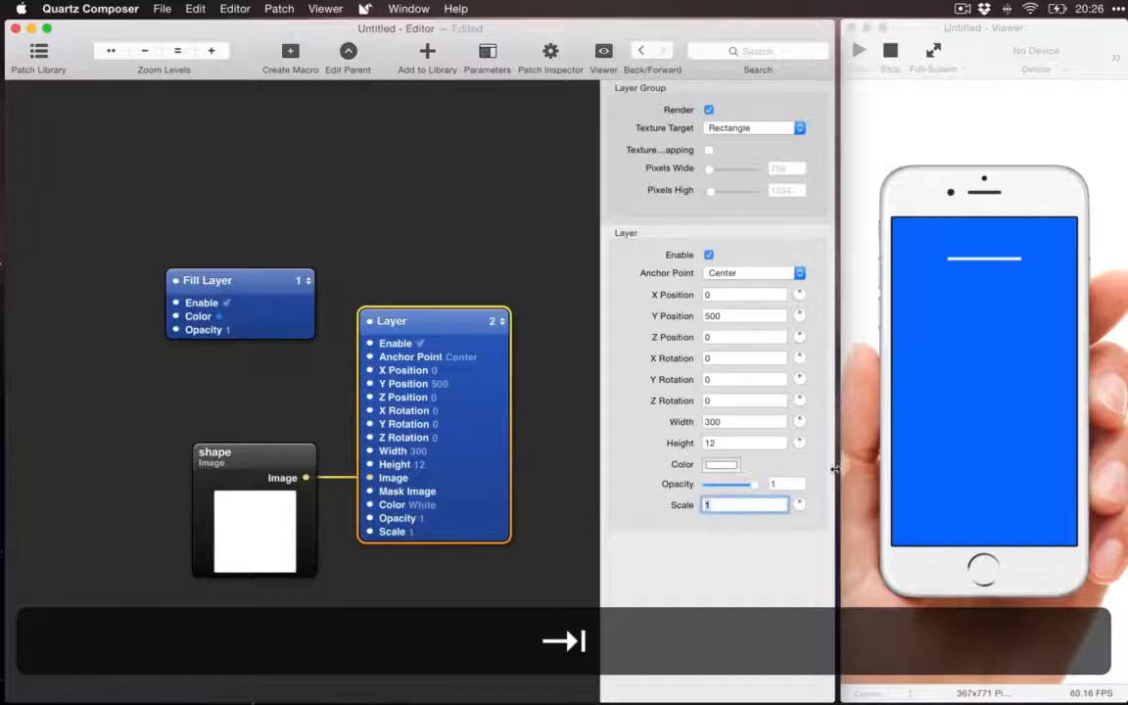
mouse_move(800, 505)
left_mouse_down()
mouse_move(790, 528)
mouse_move(803, 498)
mouse_move(800, 516)
mouse_move(805, 500)
mouse_move(811, 514)
mouse_move(803, 502)
left_mouse_up()
type("1")
key("Return")
Step: Reset the Layer patch's Height, Width and Y Position to 0
double_click(731, 442)
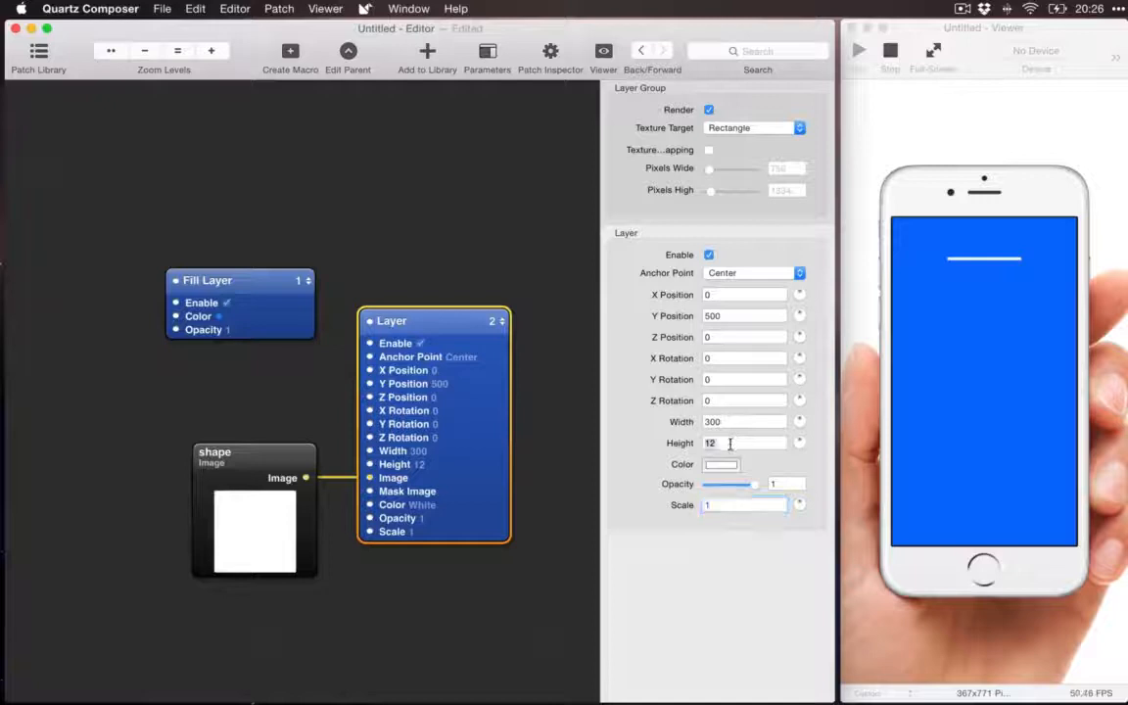
key("BackSpace")
key("shift+Tab")
key("BackSpace")
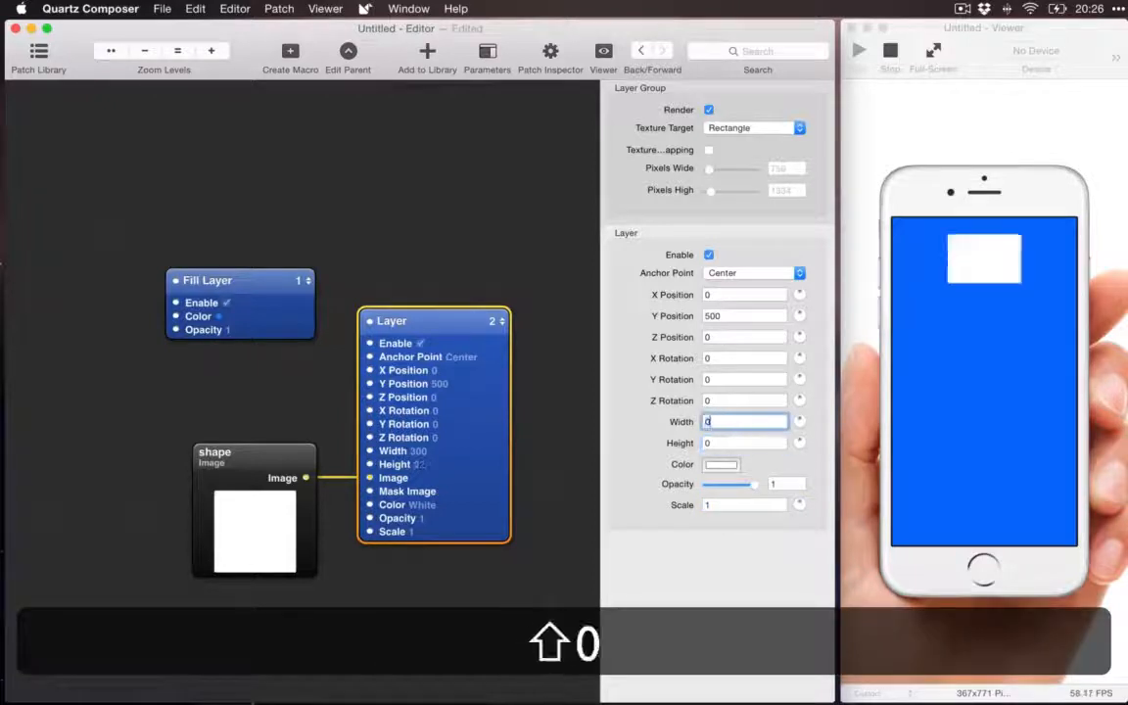
key("shift+Tab")
key("shift+Tab")
key("shift+Tab")
key("shift+Tab")
key("shift+Tab")
type("0")
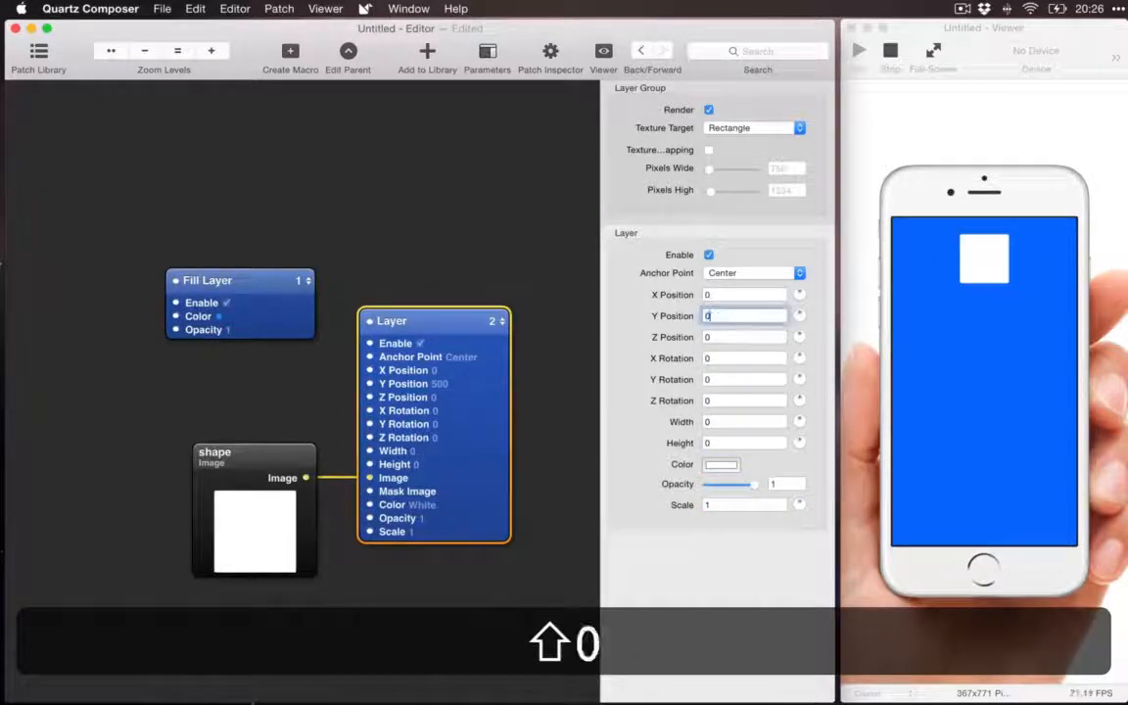
left_click(374, 477)
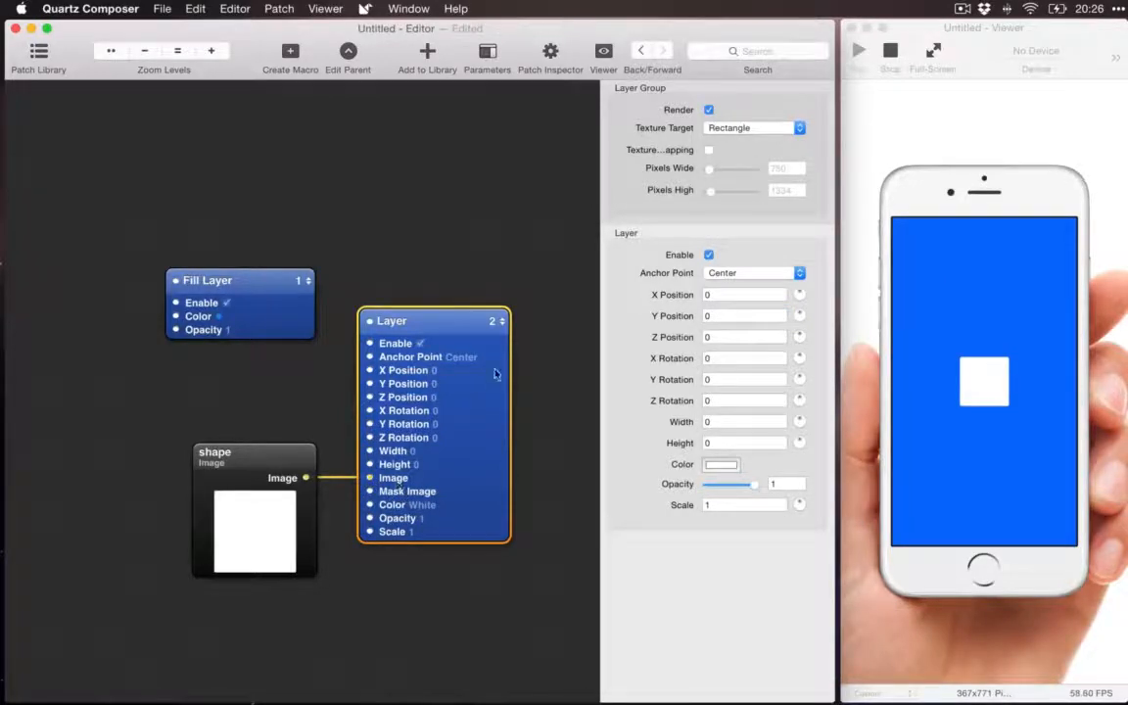
scroll(545, 264, "down", 1)
scroll(545, 264, "down", 4)
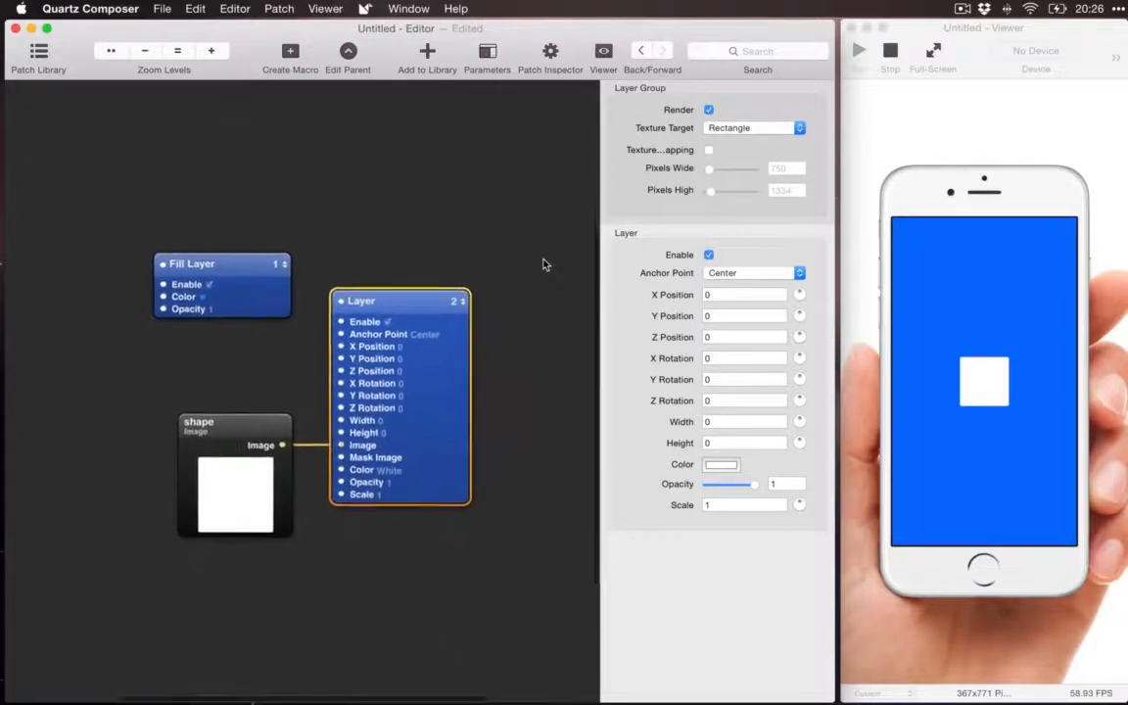
left_click(510, 283)
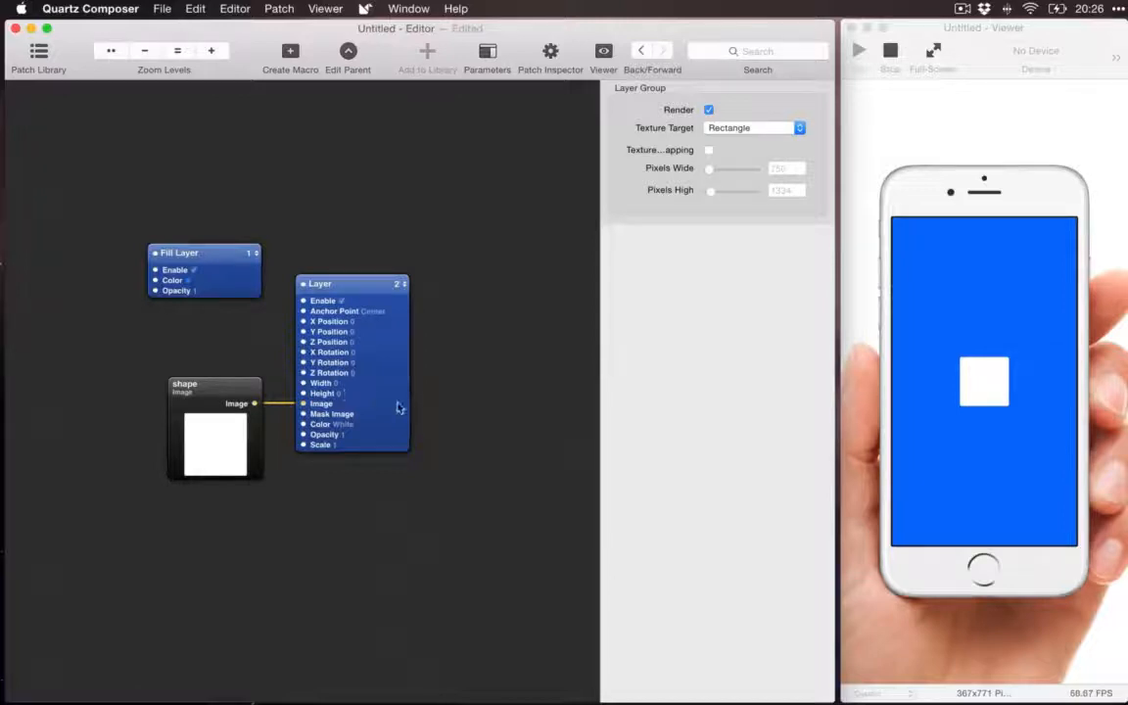
key("super+minus")
Step: Try a Scale of 0.5 on the Layer patch
left_click(366, 403)
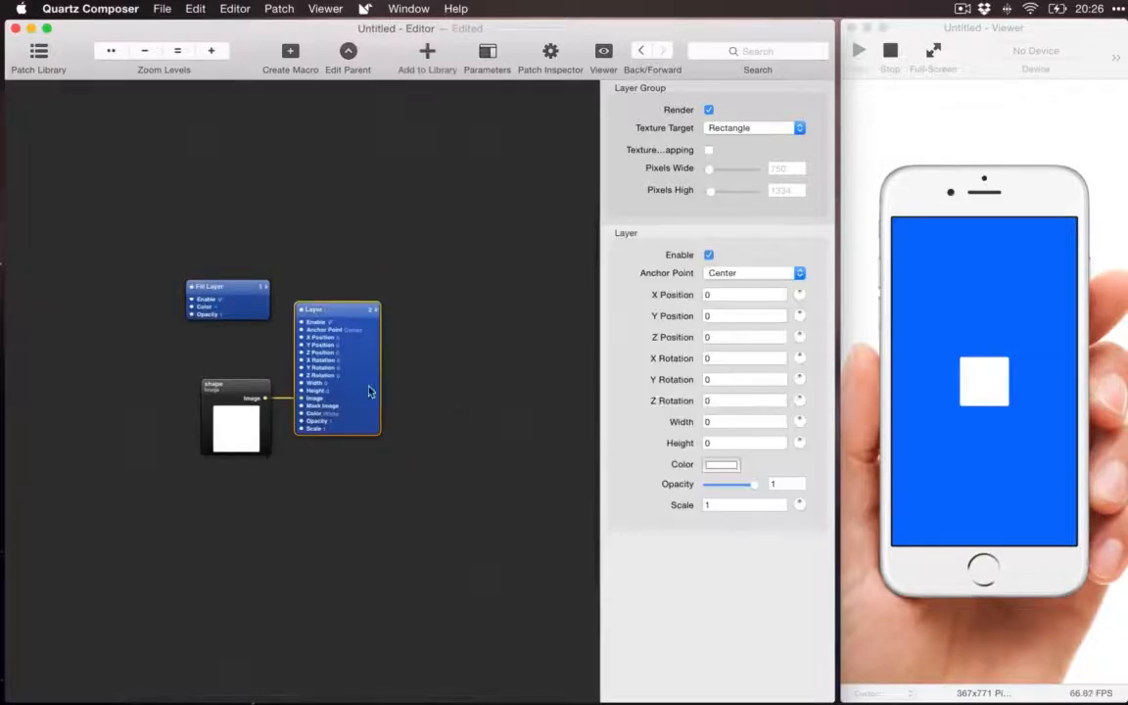
key("super+equal")
key("super+equal")
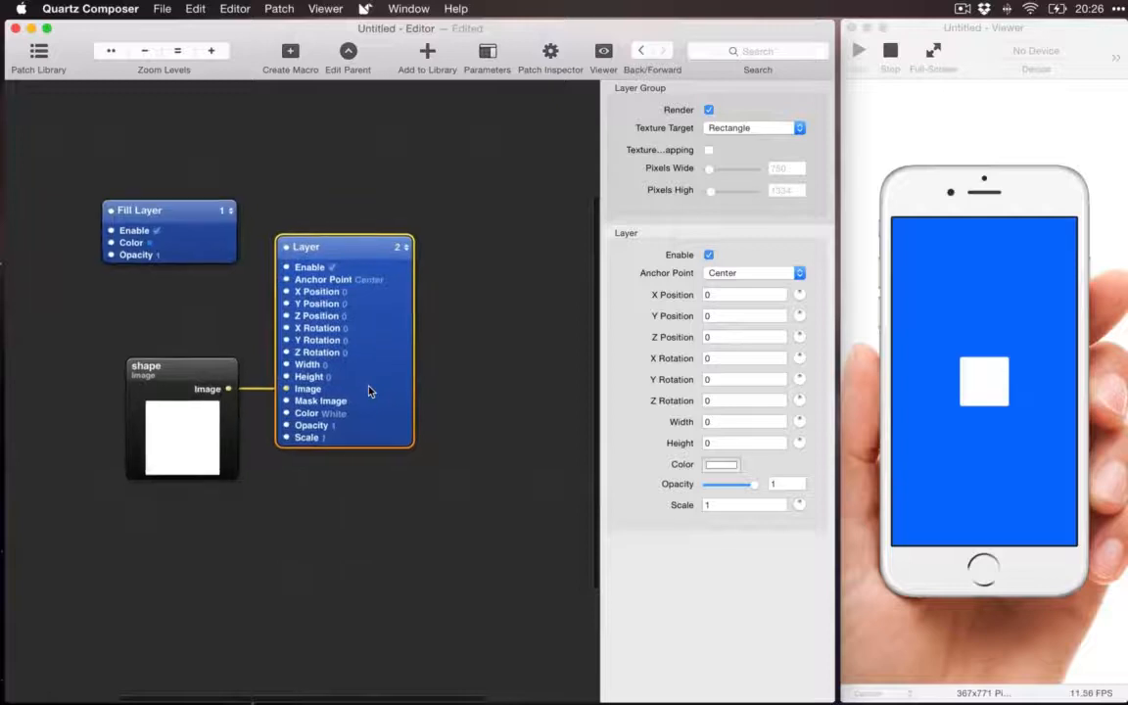
left_click(737, 504)
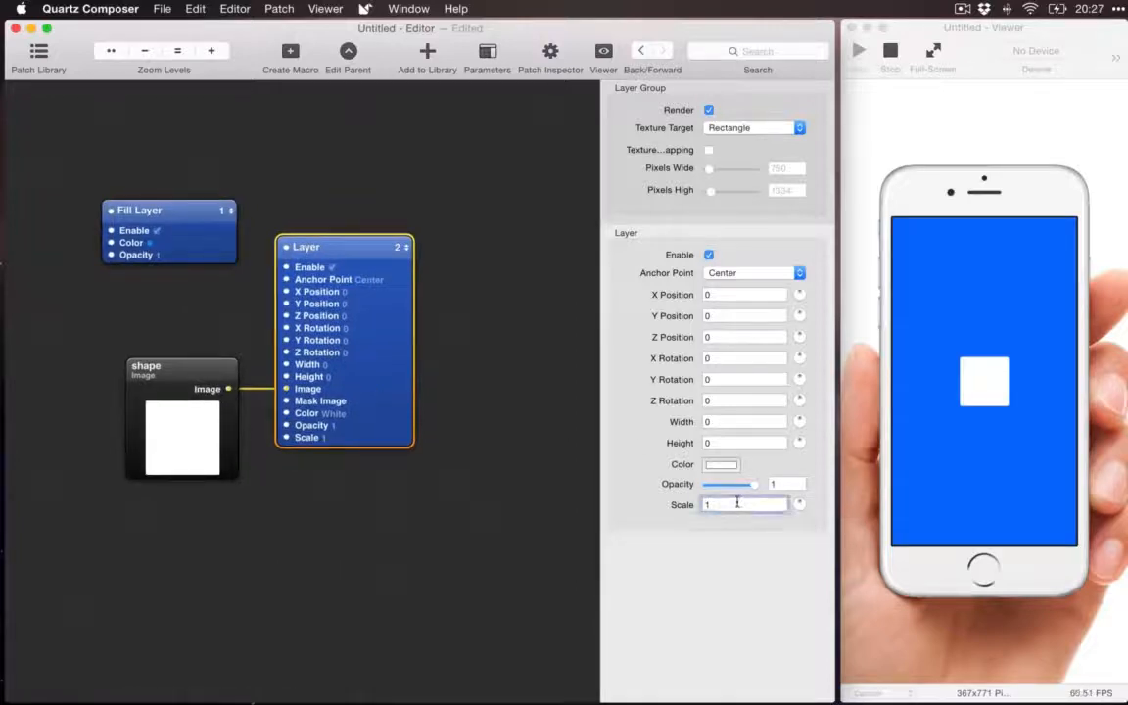
key("BackSpace")
type("0")
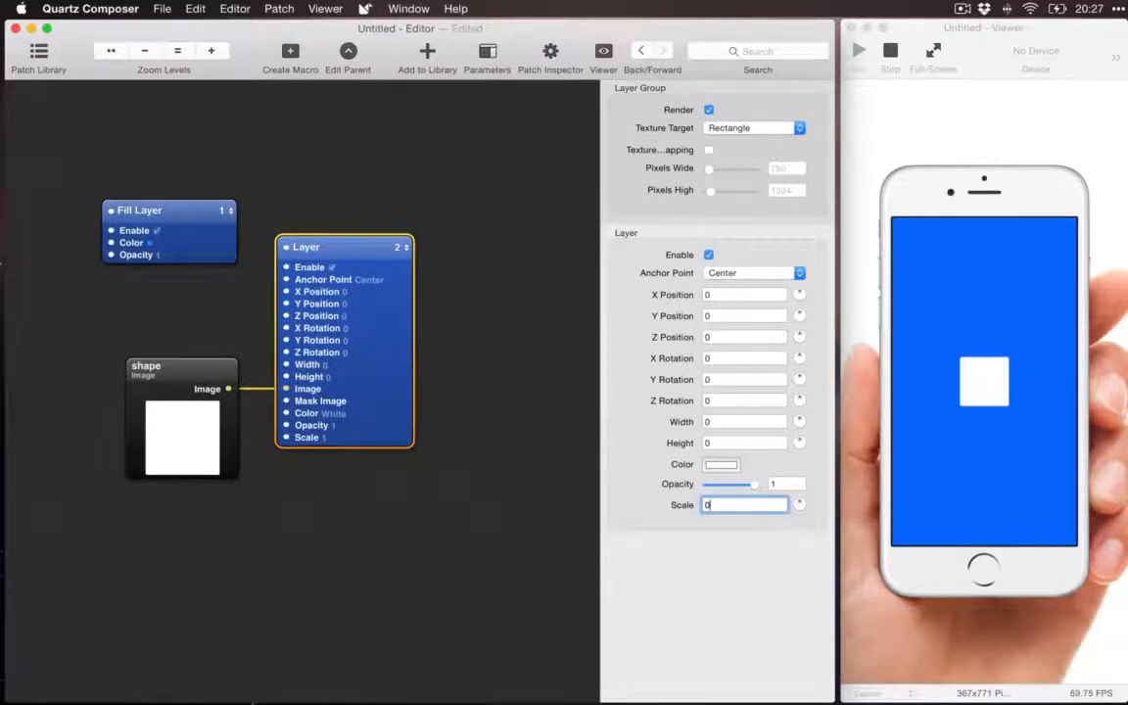
type(".5")
key("Return")
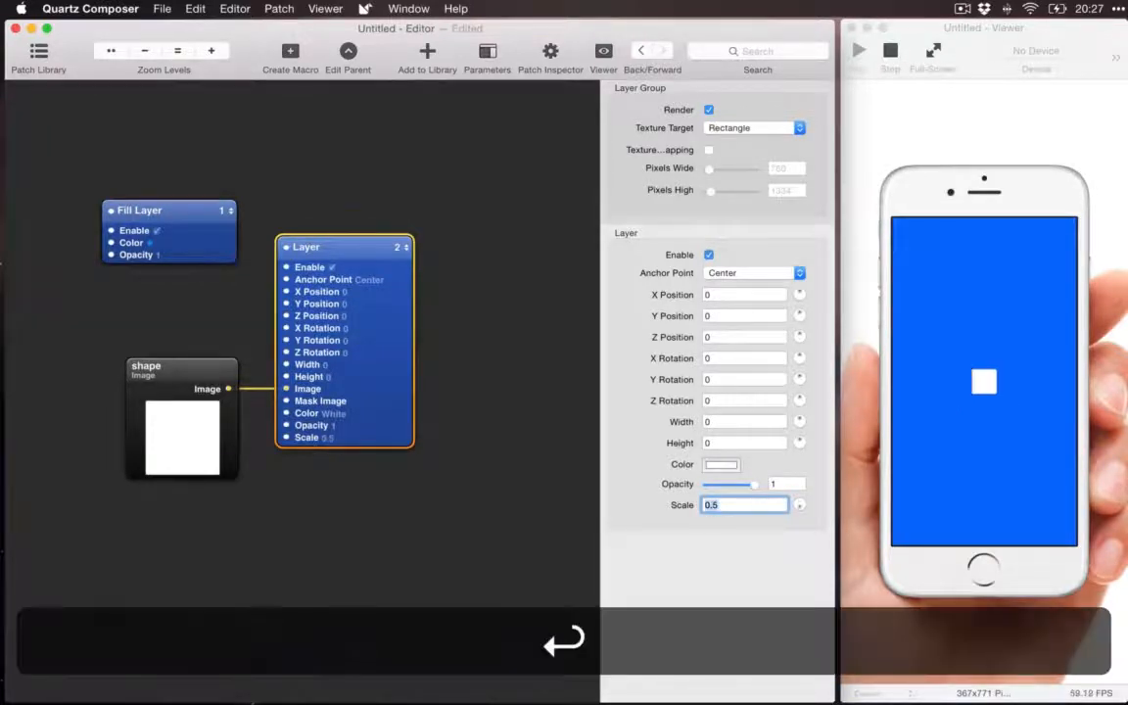
Step: Set the Layer patch's Scale to 0.8 and deselect the patch
key("Right")
key("BackSpace")
type("8")
key("Return")
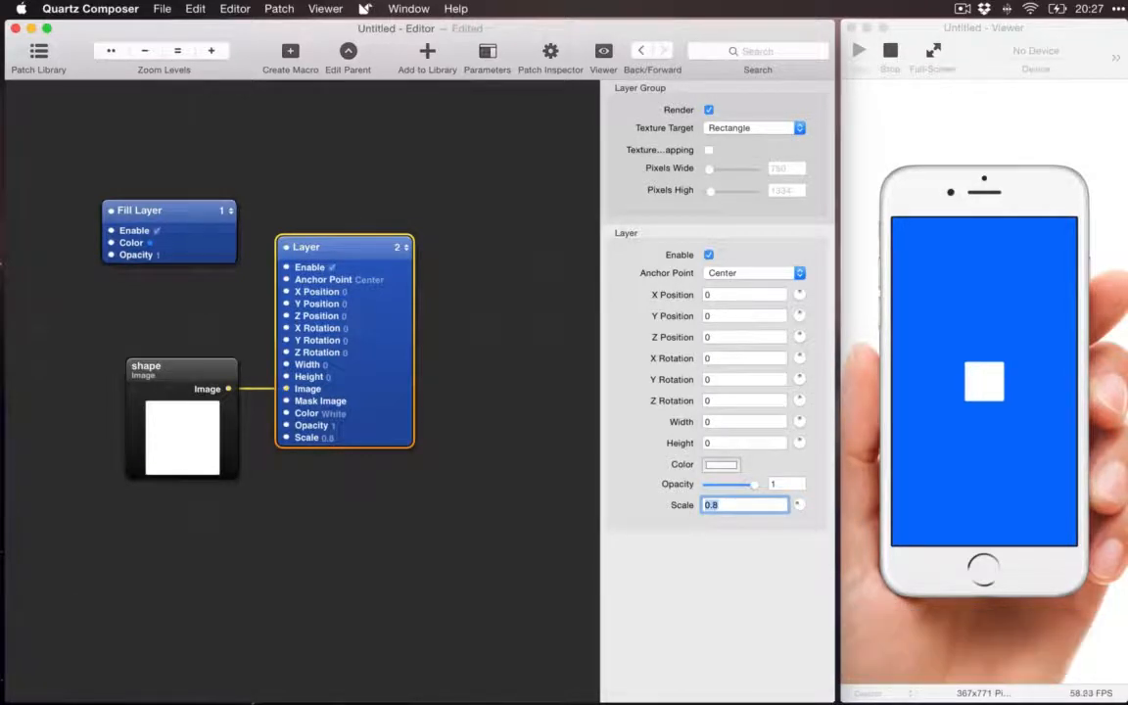
left_click(533, 529)
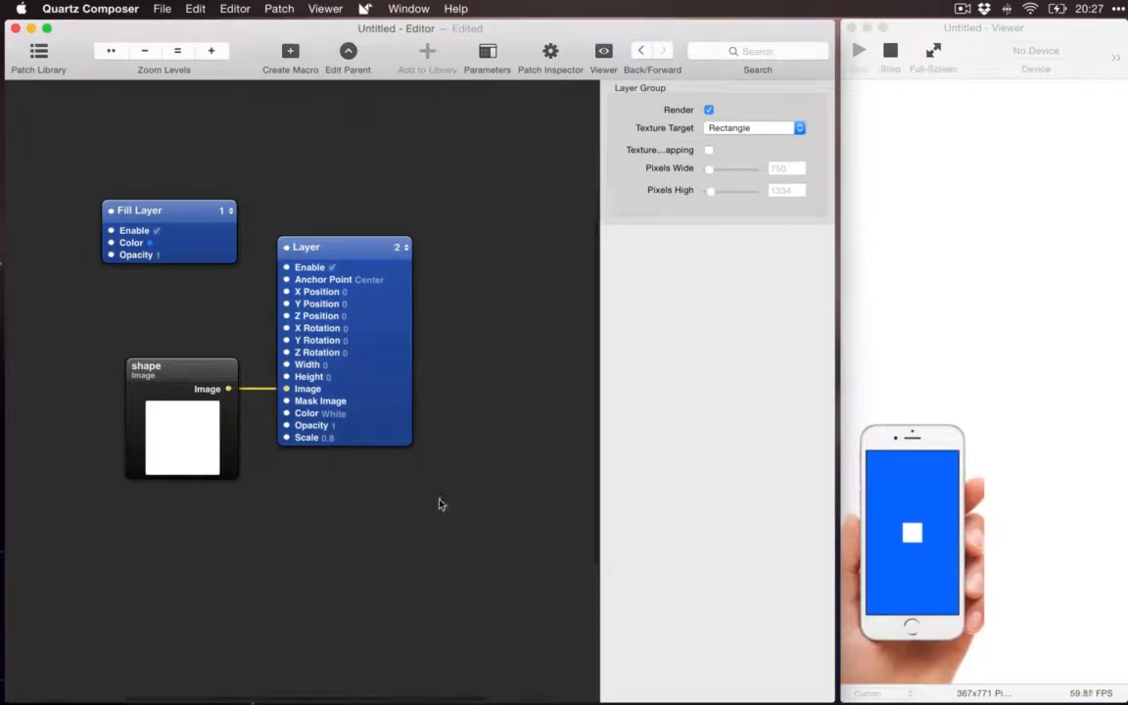
Step: Add an Interaction 2 patch from the Origami patch library and place it below the shape image patch
scroll(439, 505, "left", 2)
scroll(440, 505, "left", 2)
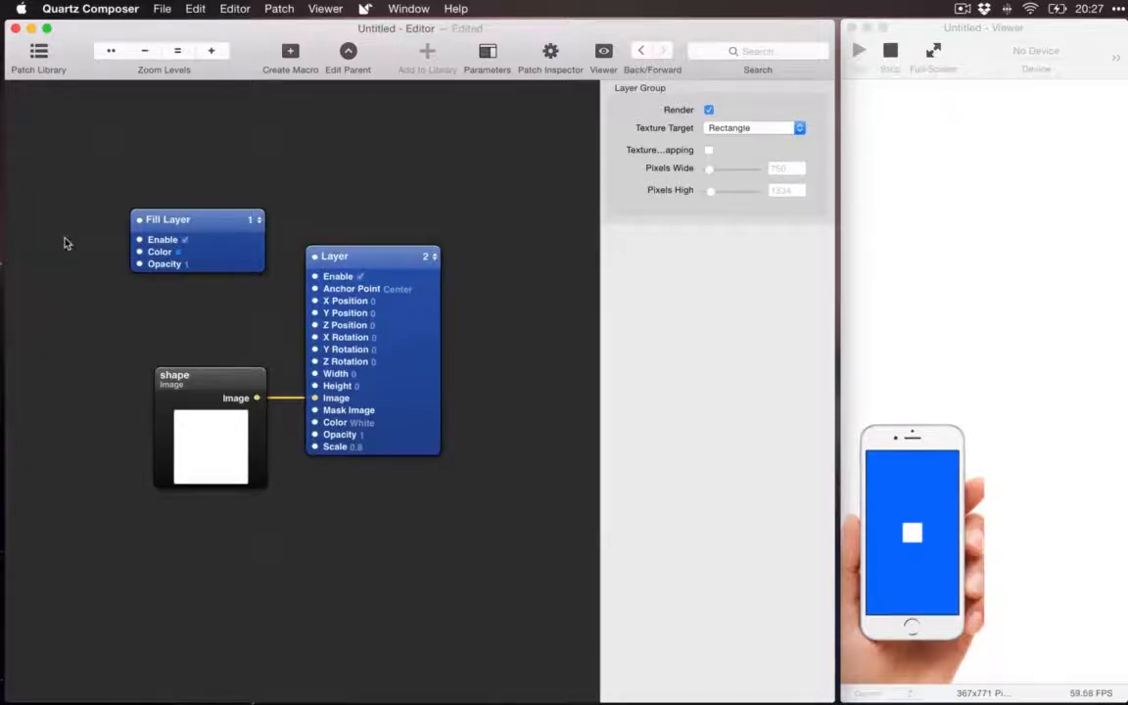
key("super")
key("super+Return")
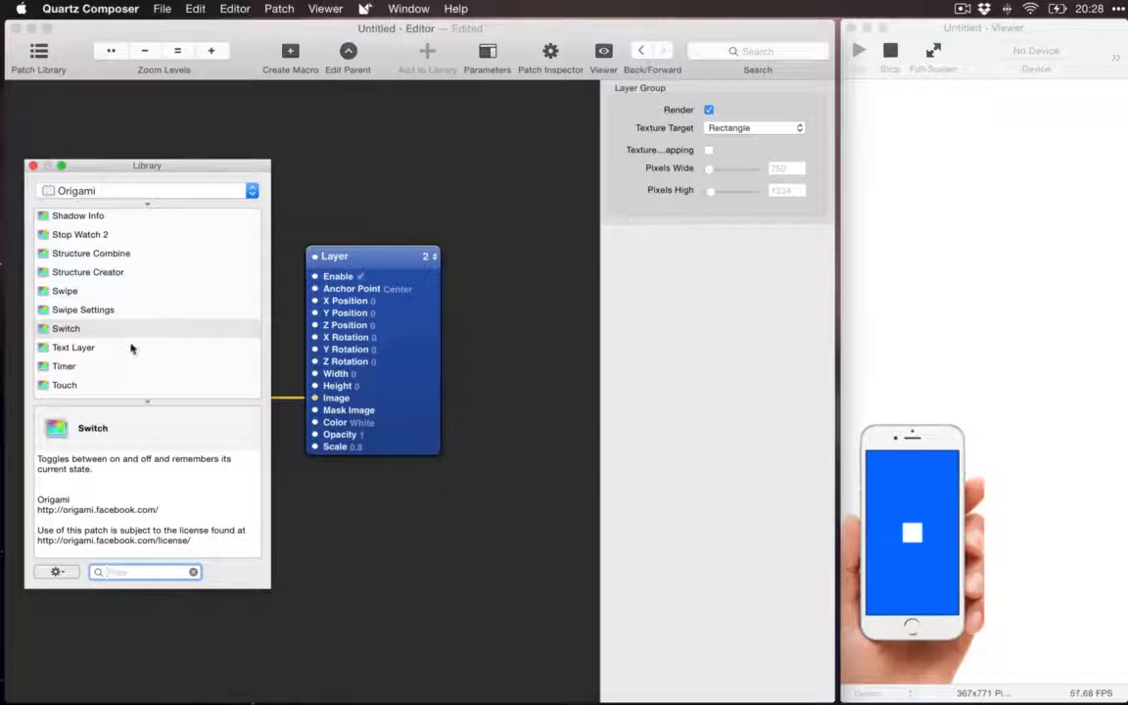
scroll(131, 348, "down", 2)
scroll(132, 349, "up", 5)
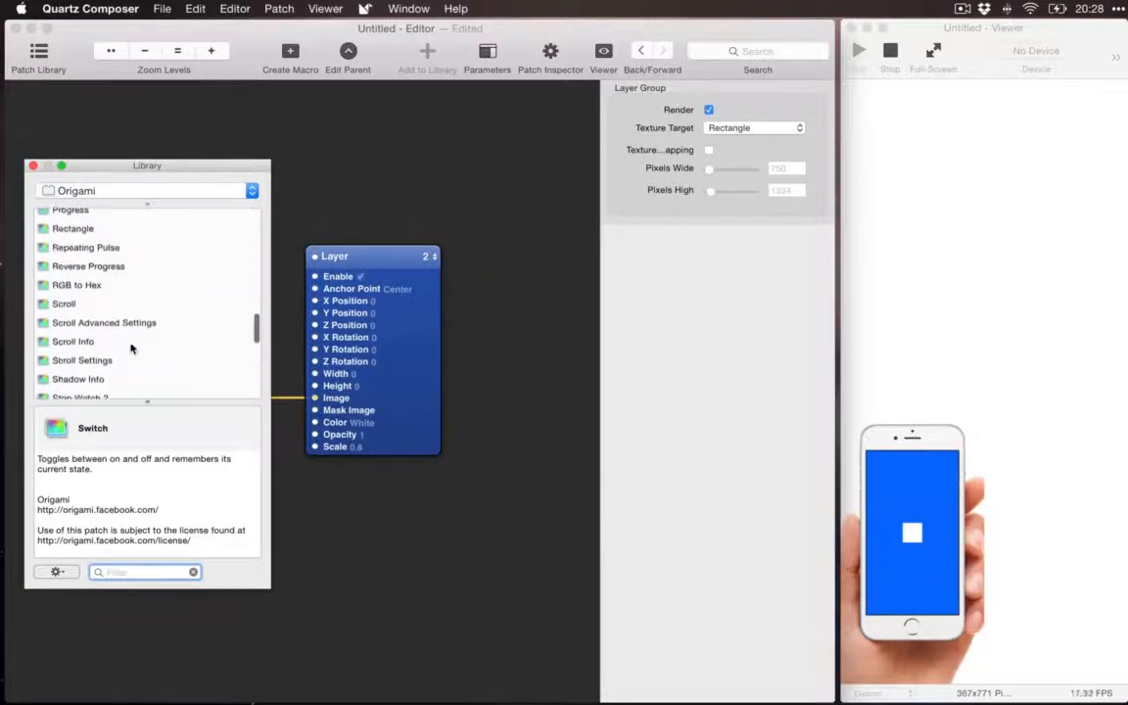
scroll(131, 348, "up", 10)
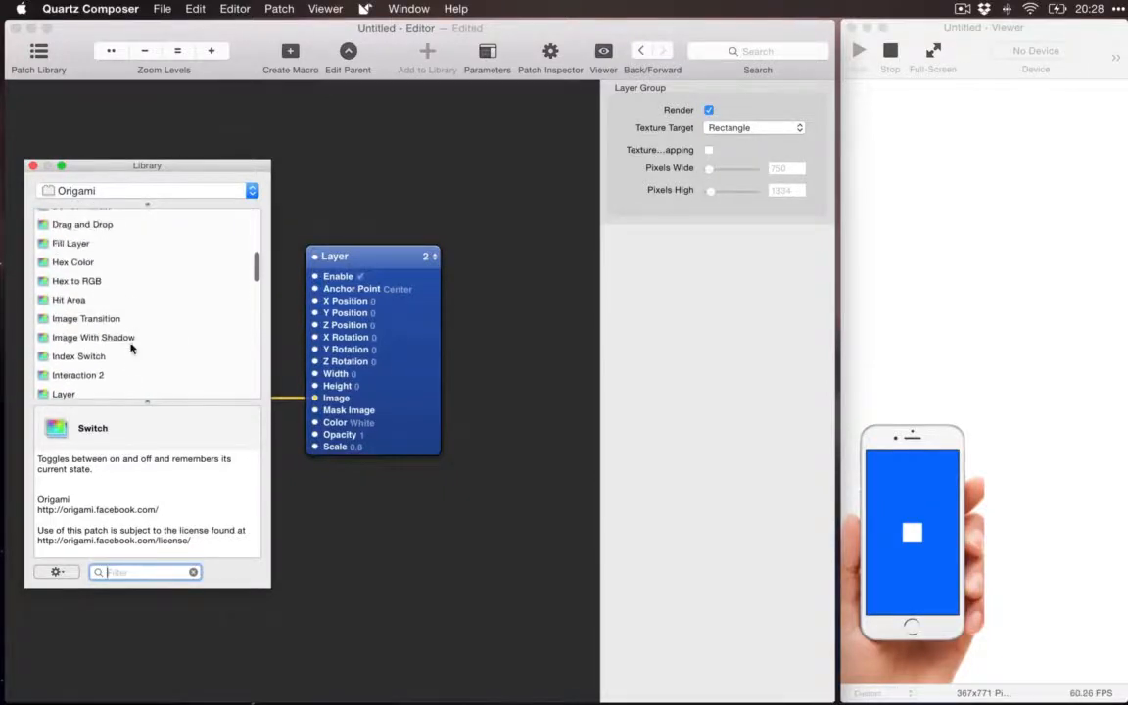
scroll(132, 349, "up", 2)
scroll(132, 348, "down", 4)
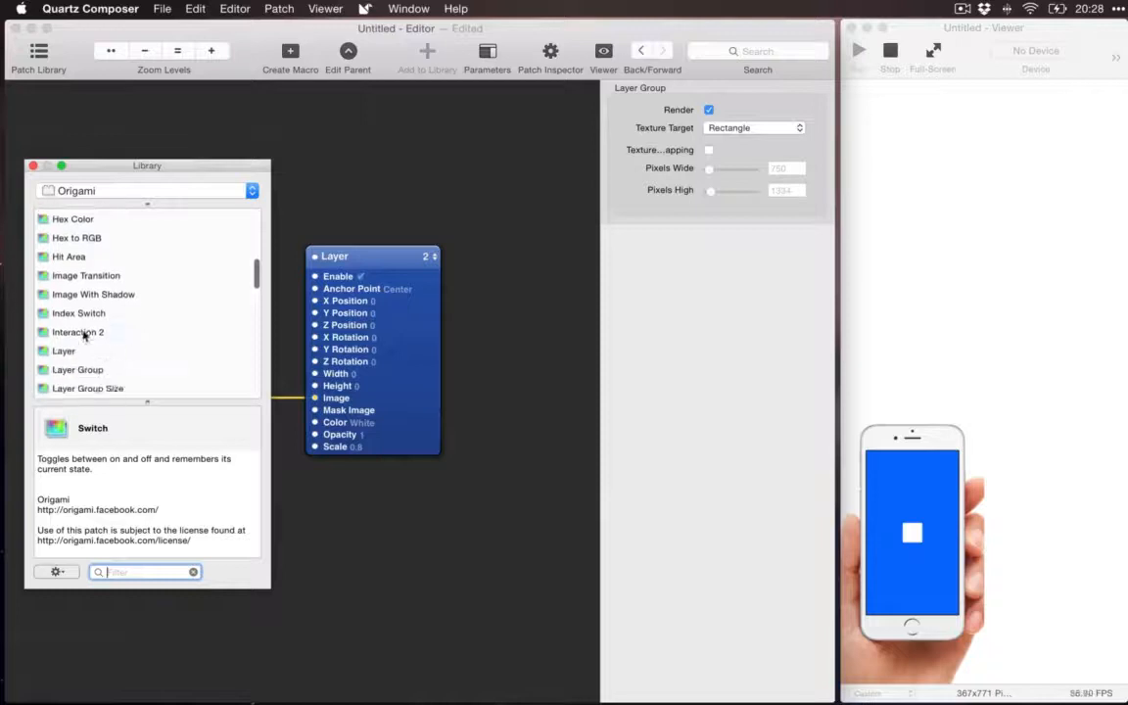
left_click(84, 333)
mouse_move(84, 333)
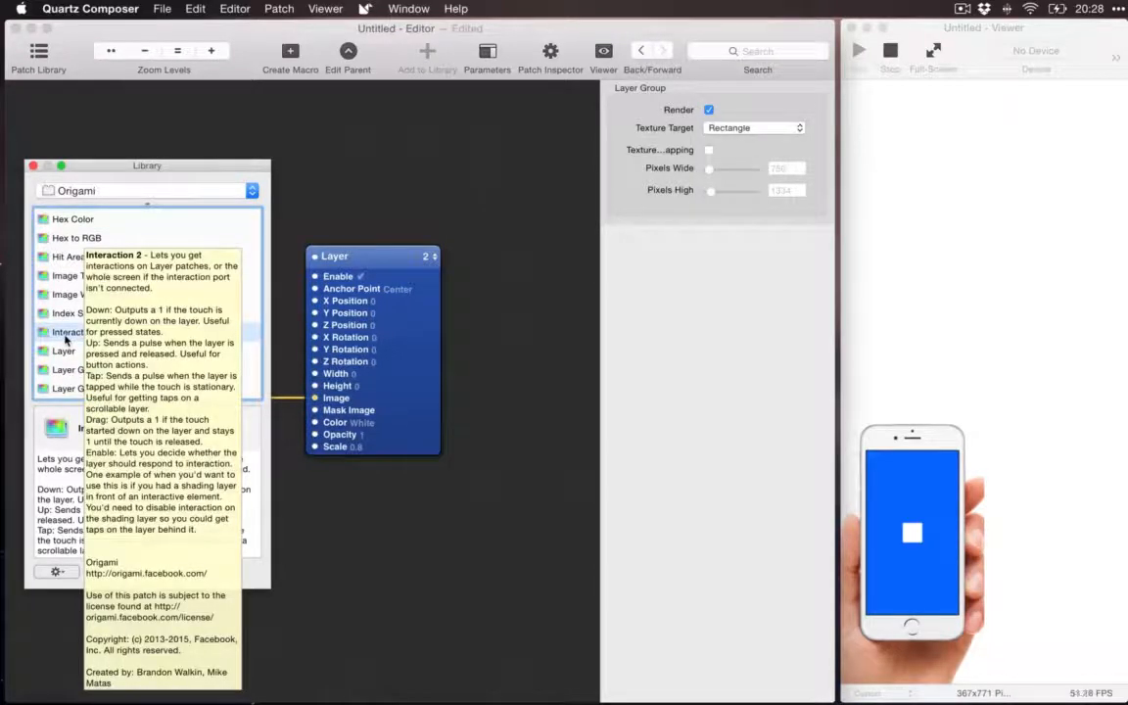
double_click(67, 340)
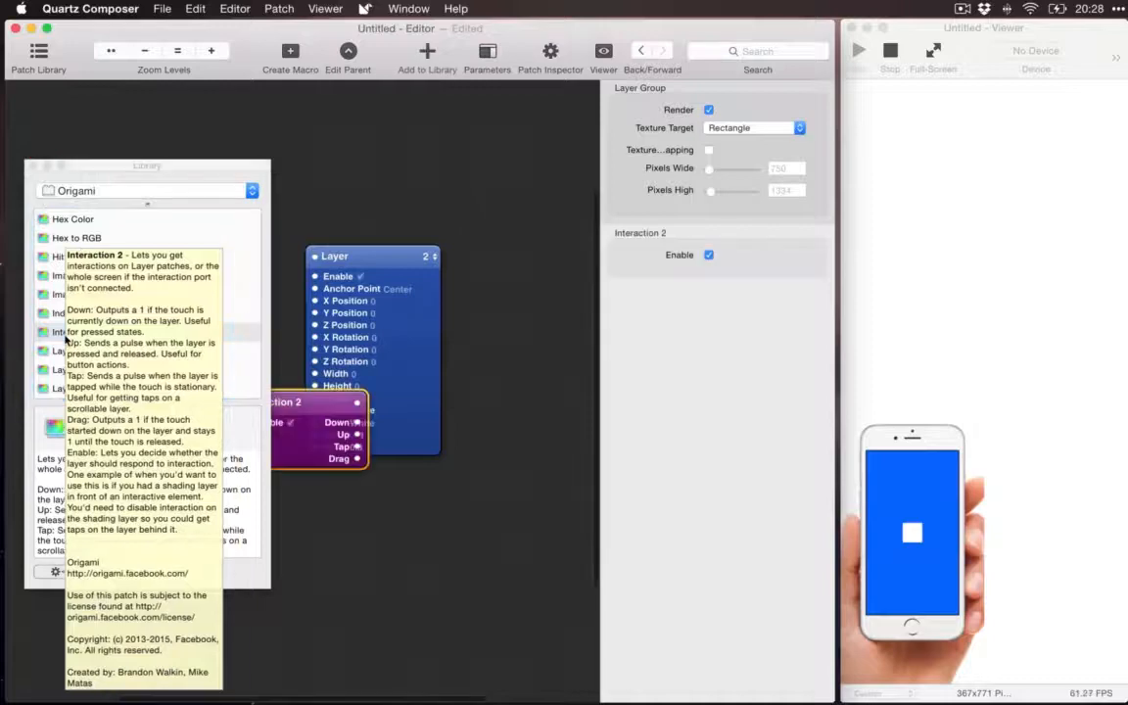
left_click(34, 168)
left_click_drag(260, 411, 155, 548)
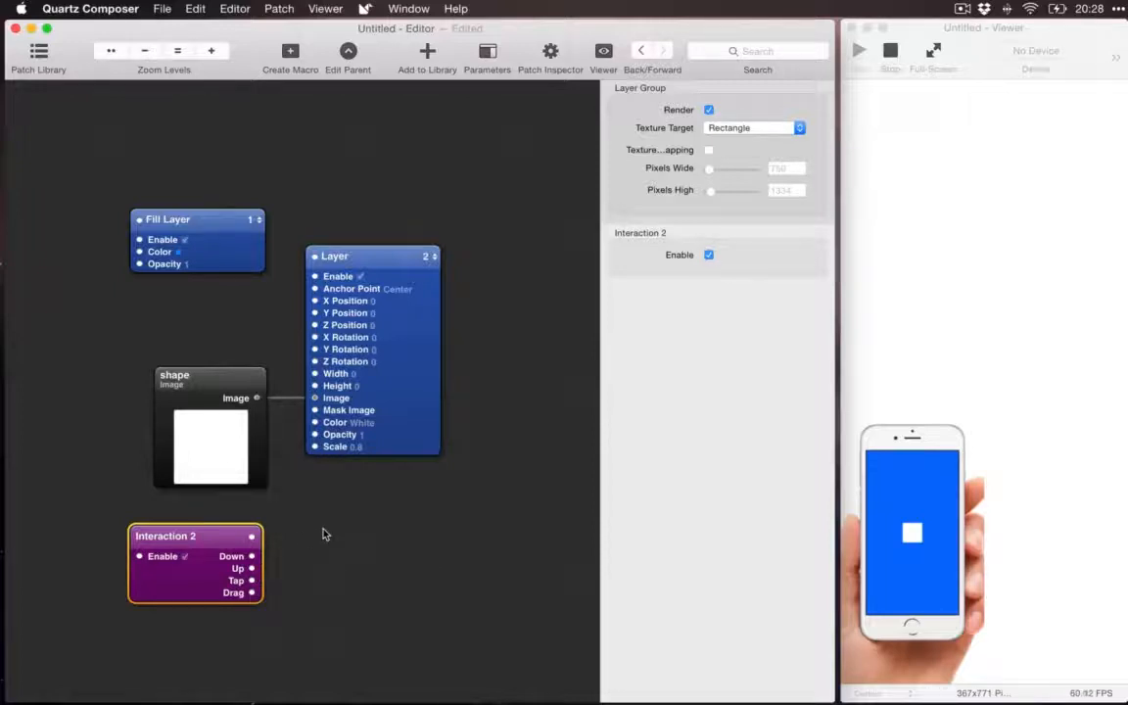
Step: Stop the prototype in the Viewer and run it again to refresh the phone preview
left_click(925, 424)
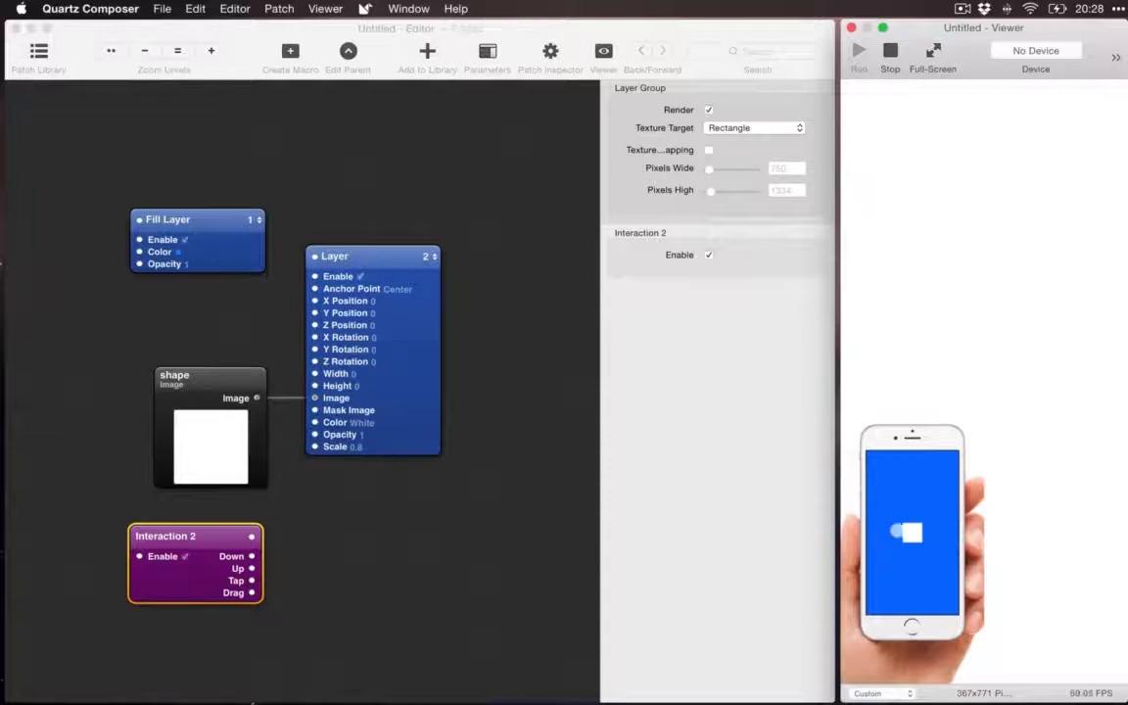
key("super+r")
left_click(890, 56)
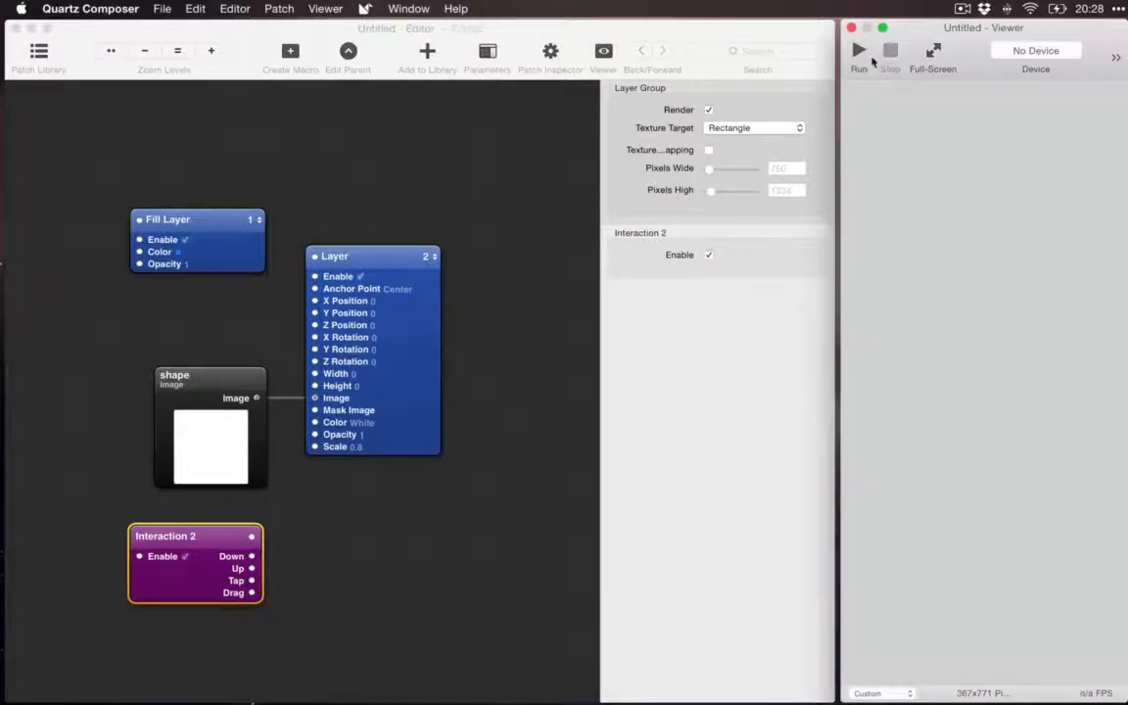
left_click(860, 54)
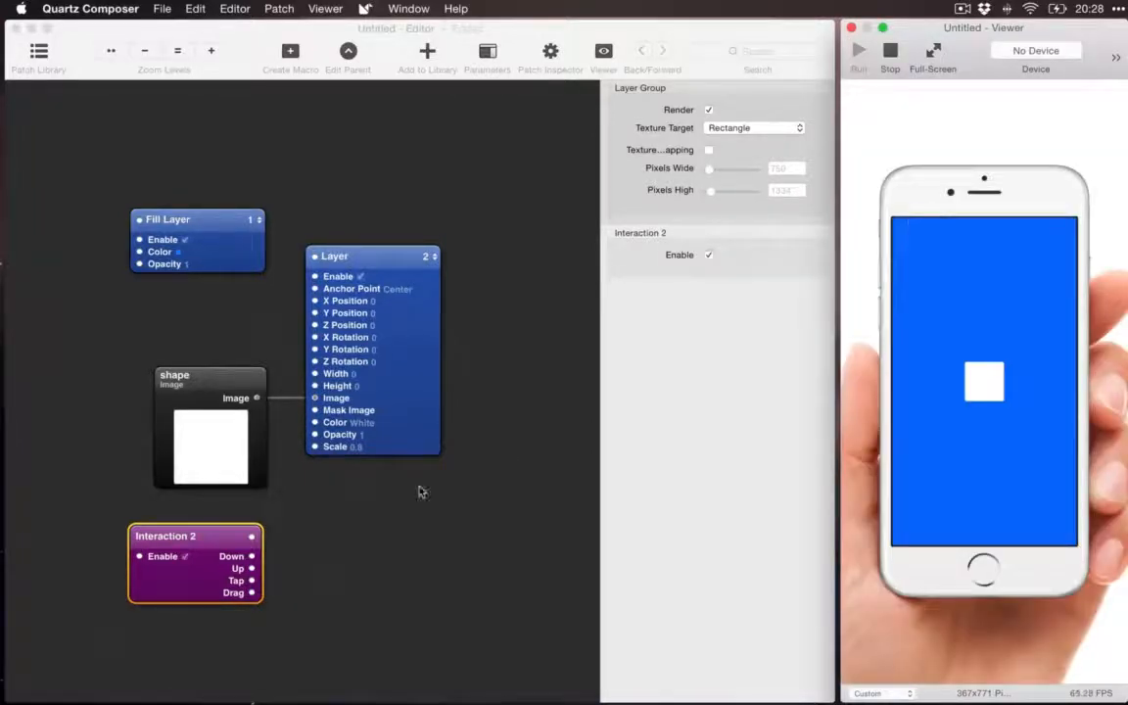
Step: Connect the Down output of the Interaction 2 patch to the Layer patch's Scale input
left_click(214, 498)
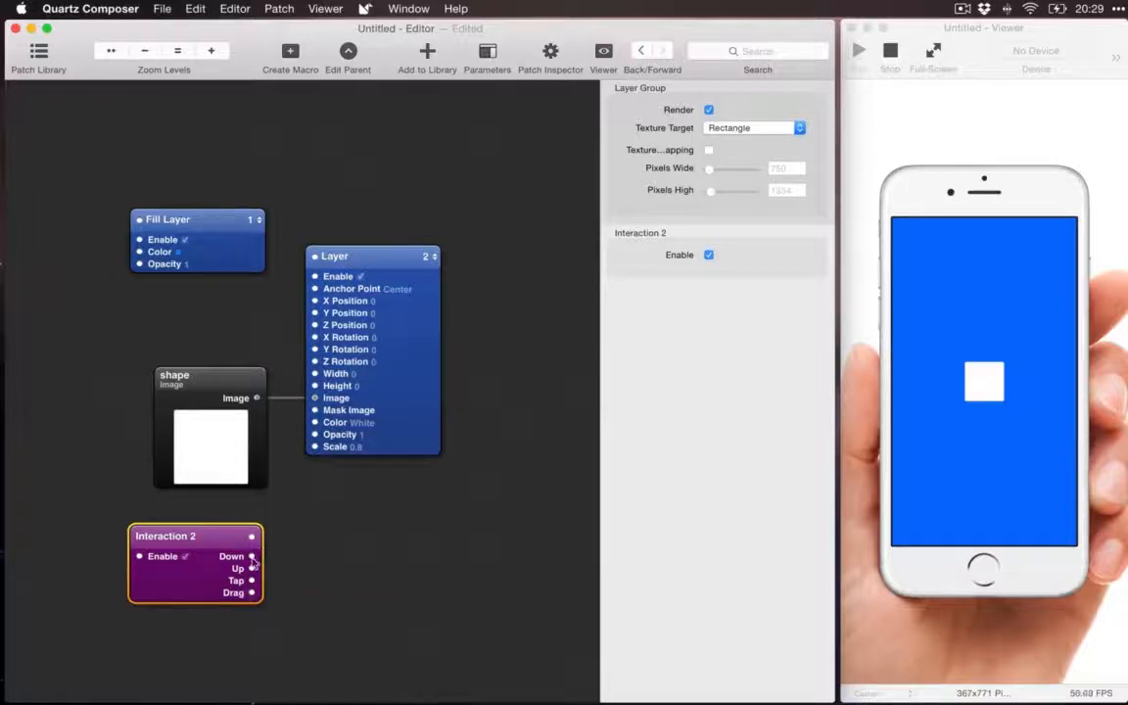
mouse_move(252, 565)
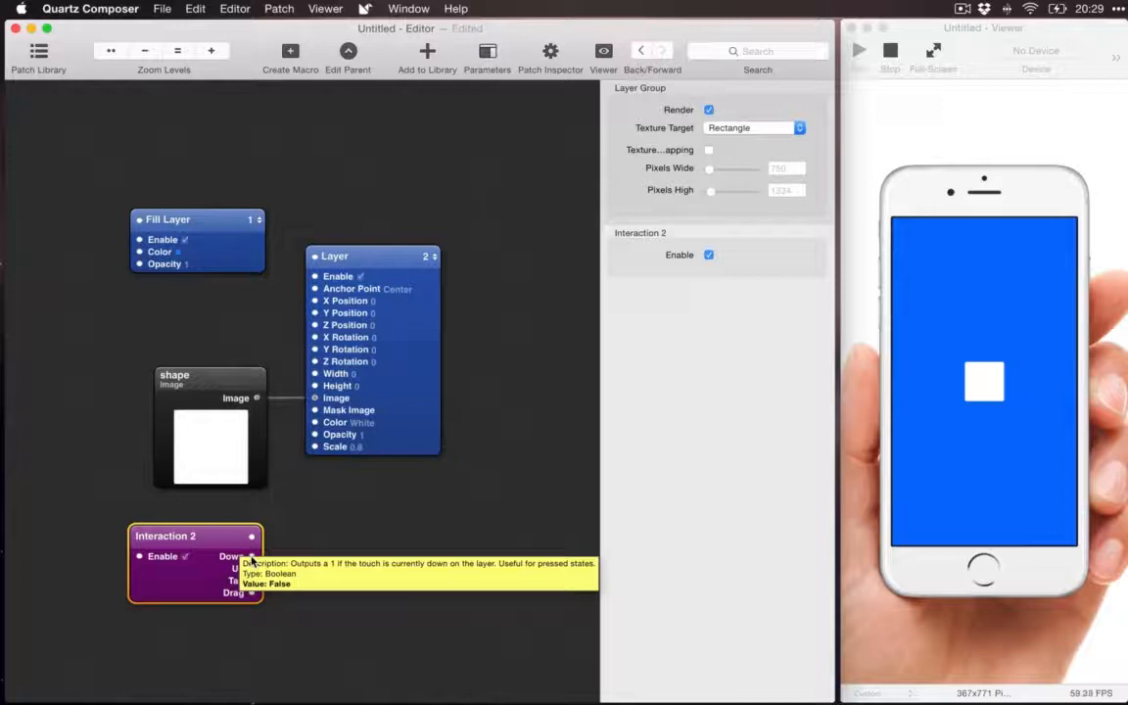
left_click_drag(251, 557, 315, 451)
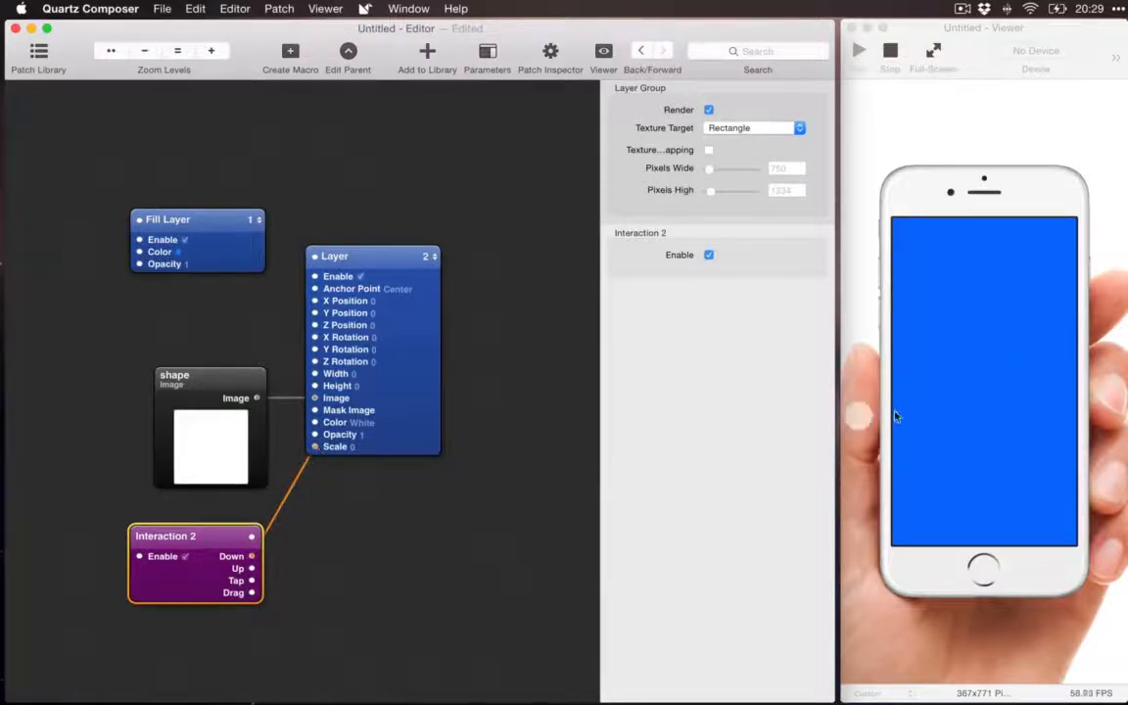
left_click(393, 451)
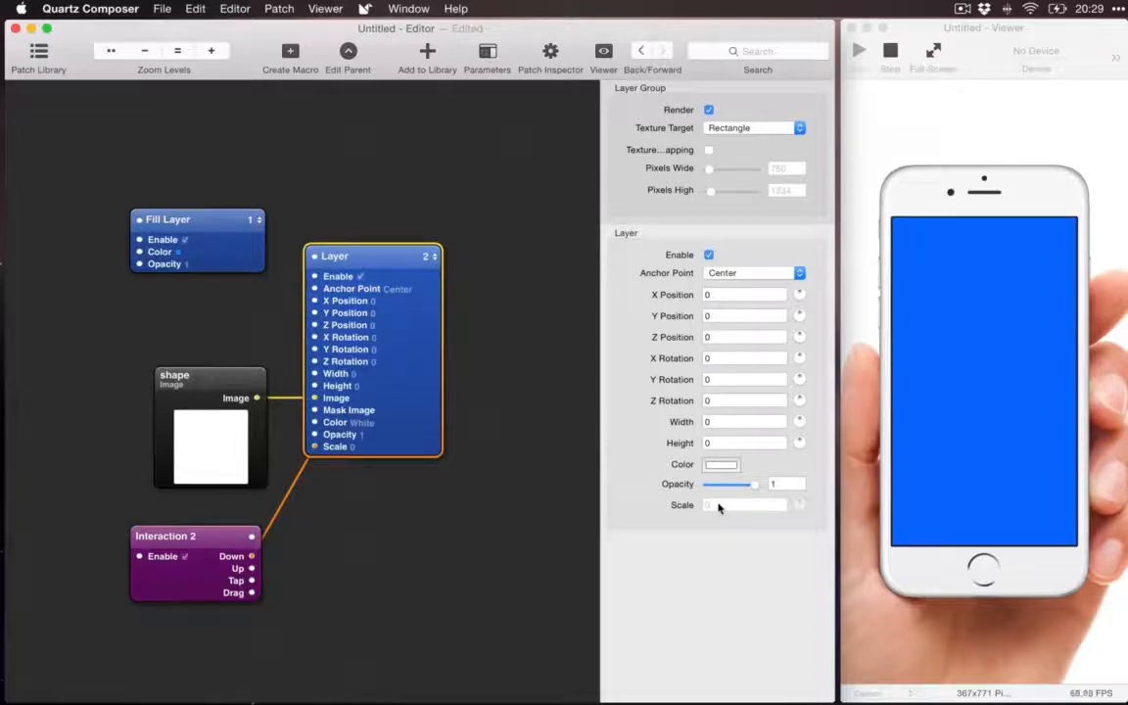
left_click(248, 558)
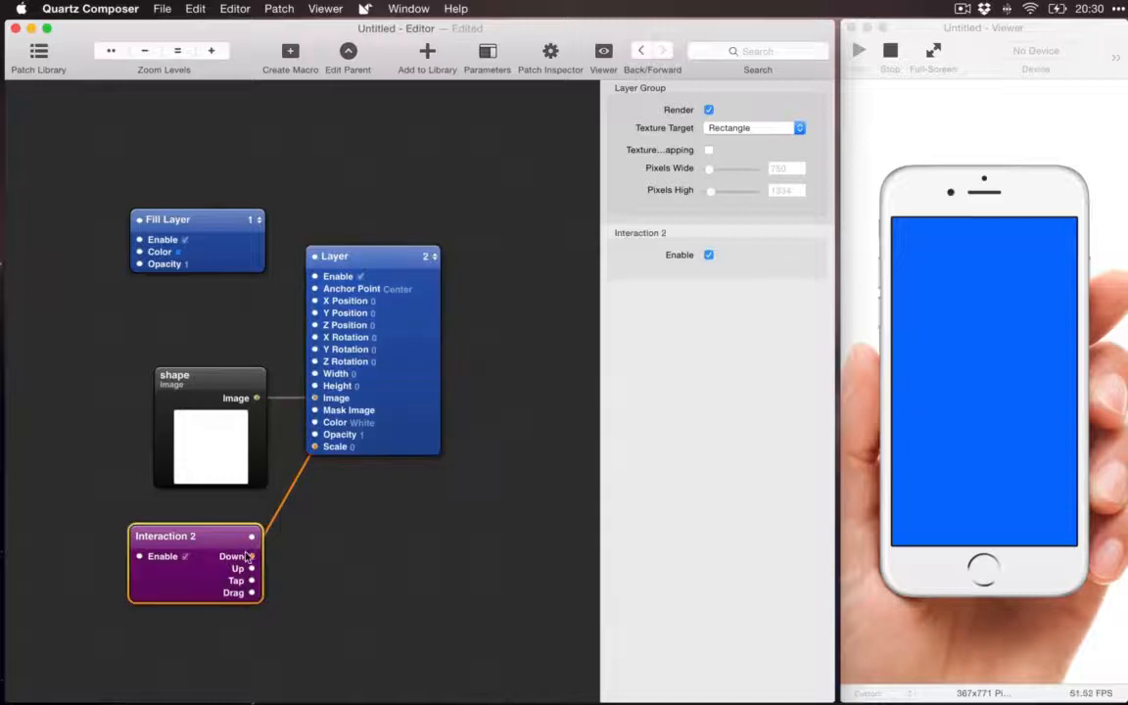
mouse_move(250, 562)
Step: Test the touch interaction by pressing and releasing the middle of the phone screen in the Viewer
left_click(980, 380)
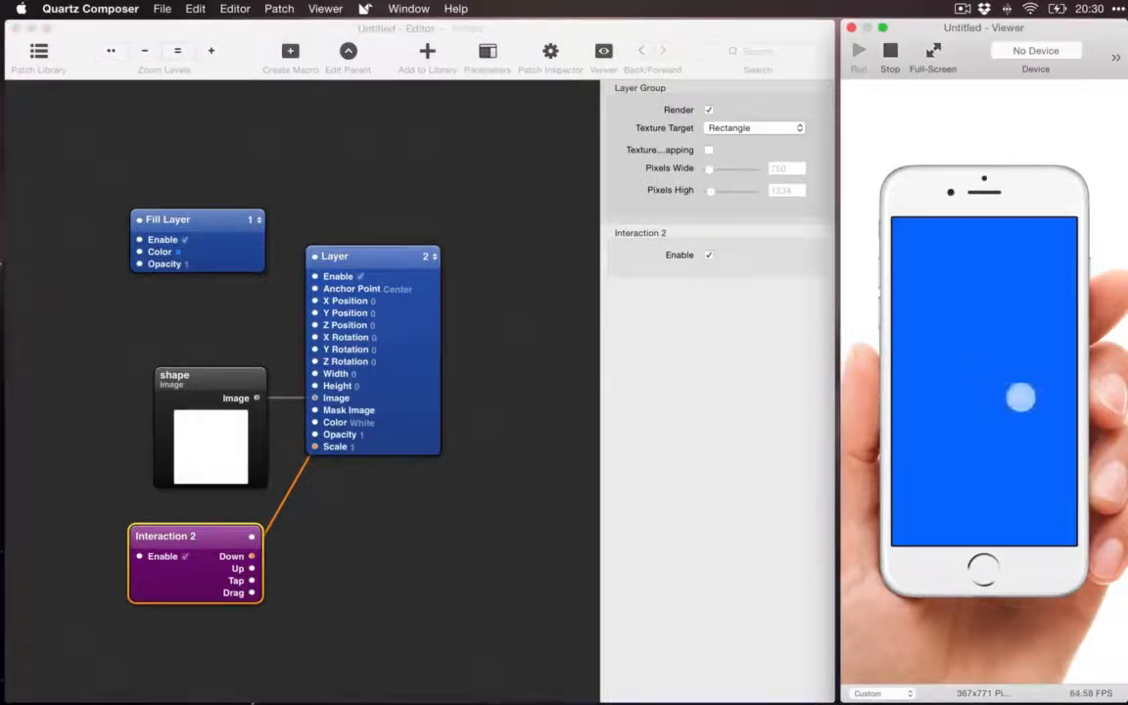
left_click(980, 385)
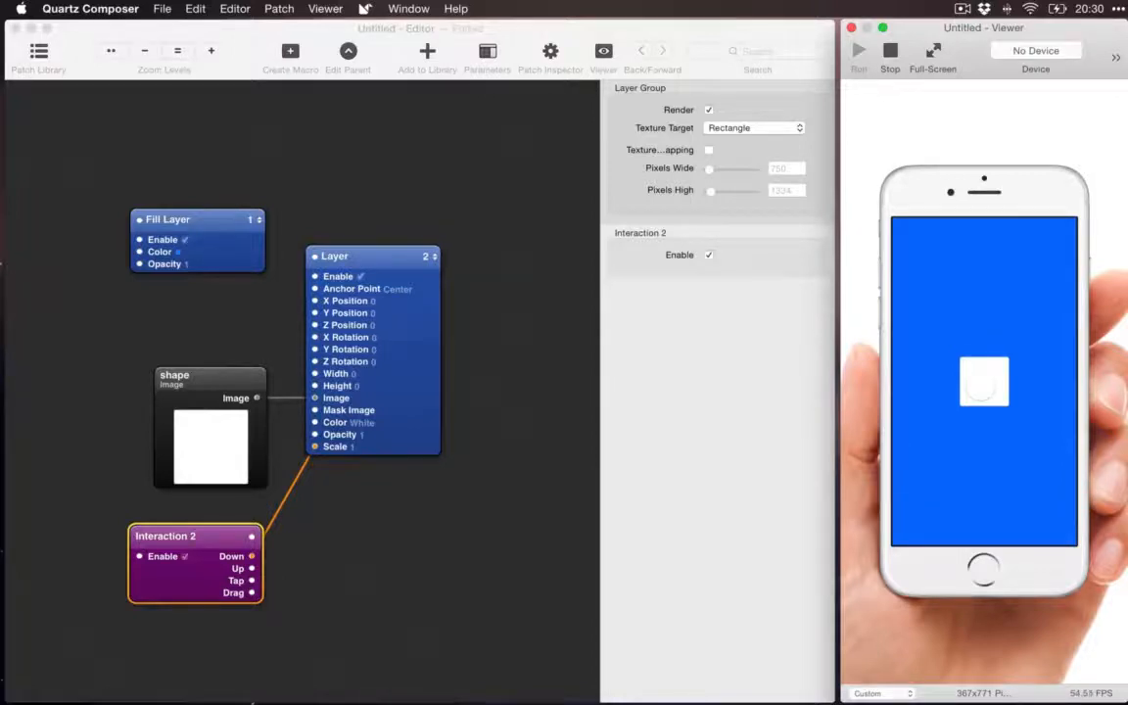
left_click(980, 385)
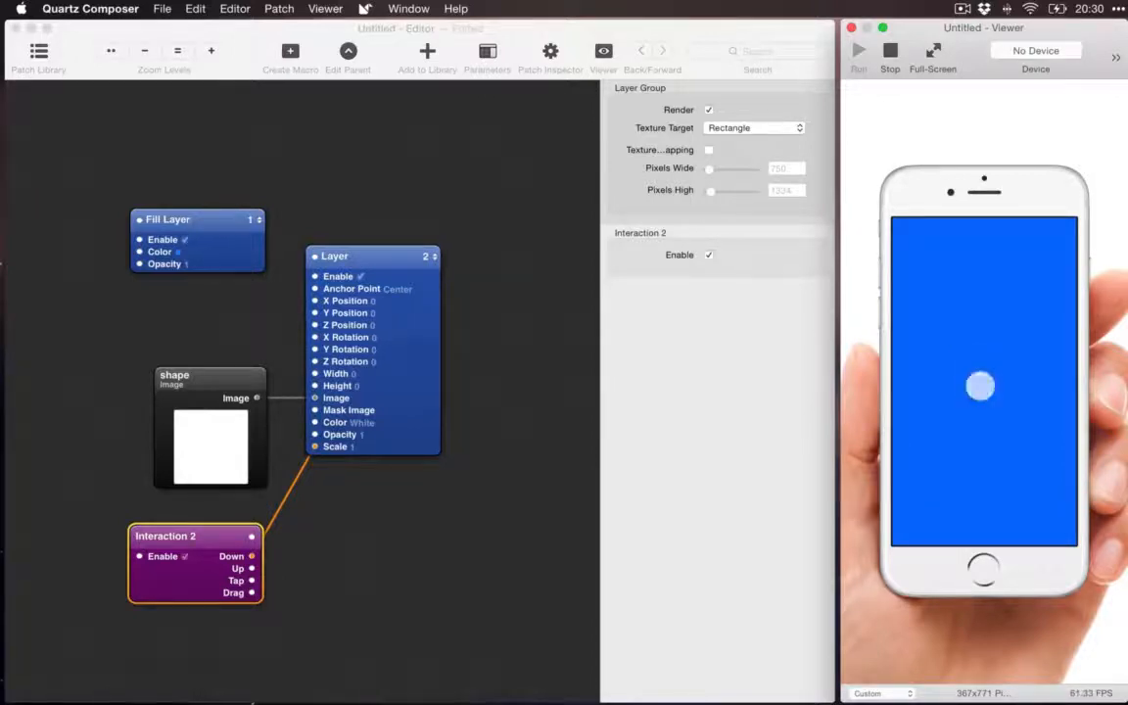
Step: Select the Layer patch and test touches on the phone screen while watching its Scale parameter
left_click(353, 450)
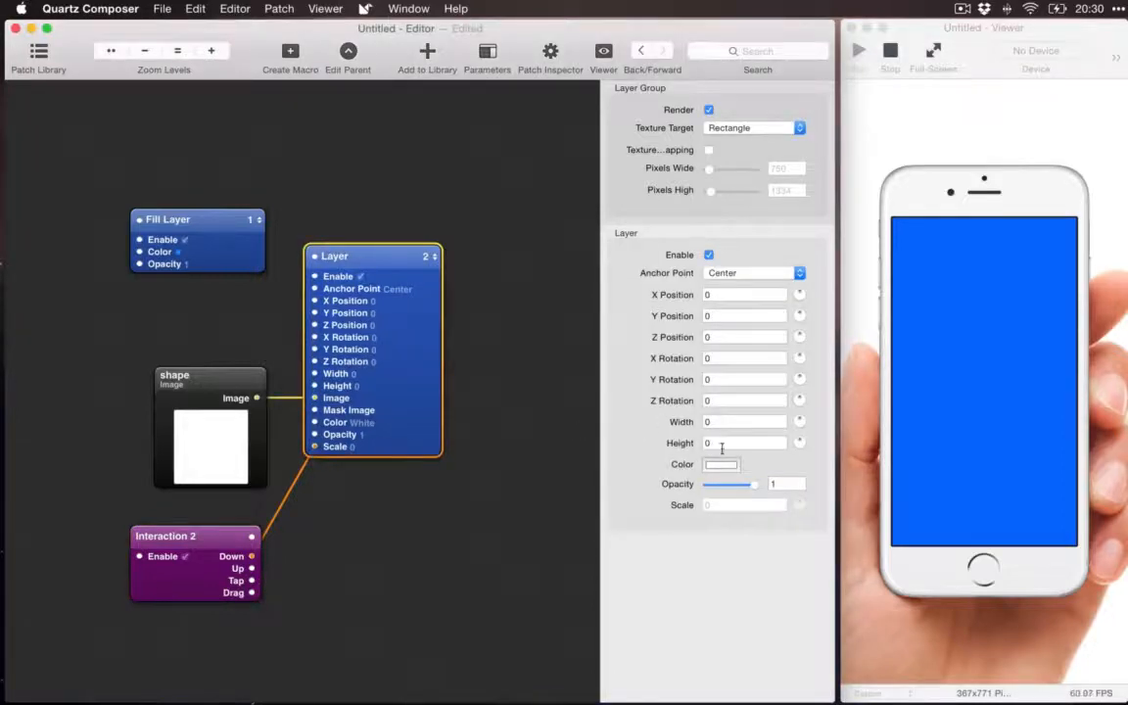
left_click(985, 380)
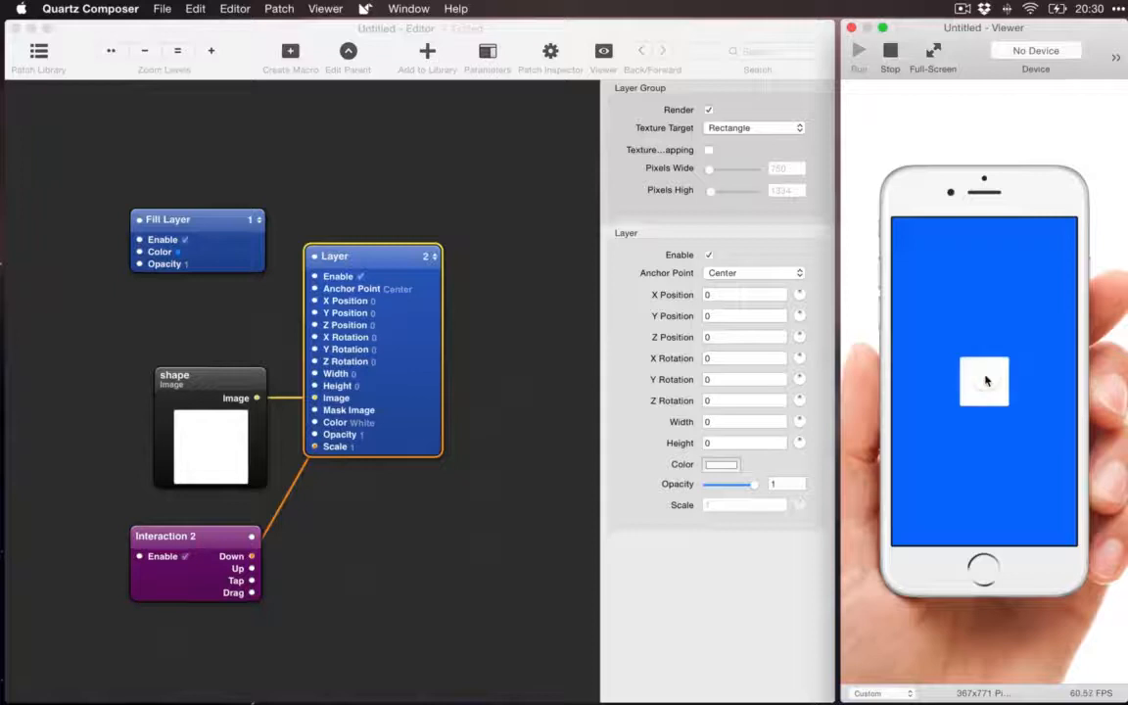
left_click(986, 380)
left_click(986, 380)
left_click(757, 627)
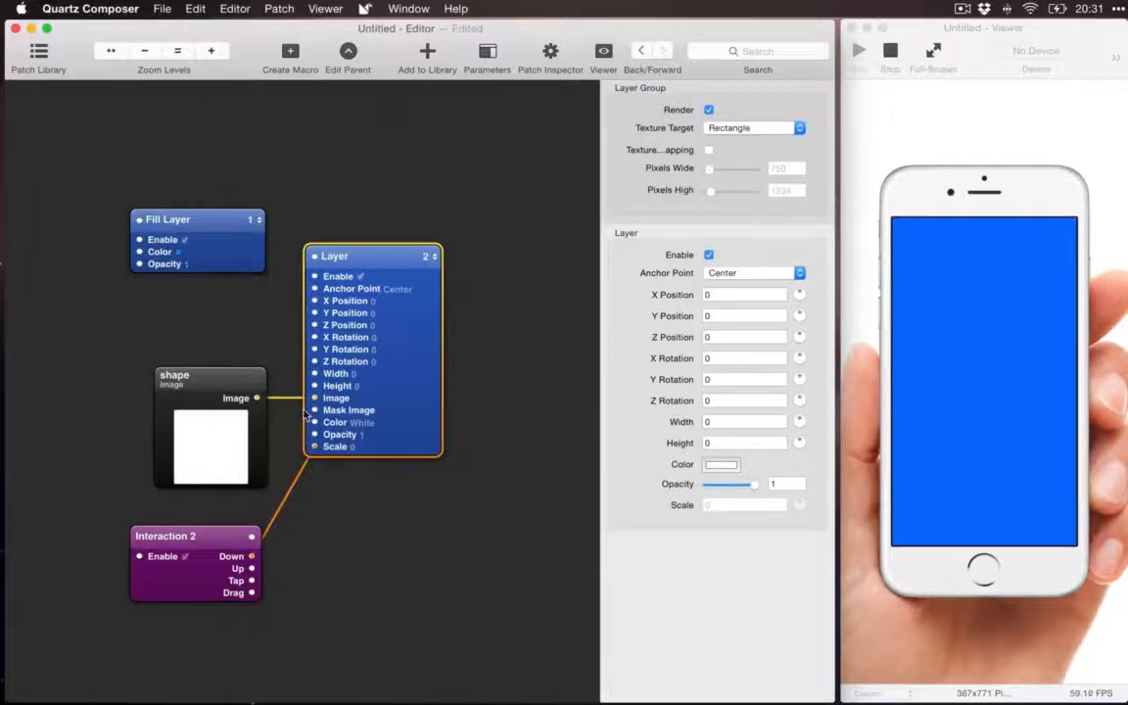
Step: Add a Transition patch from the Origami patch library and place it beside the Interaction 2 patch
key("super+Return")
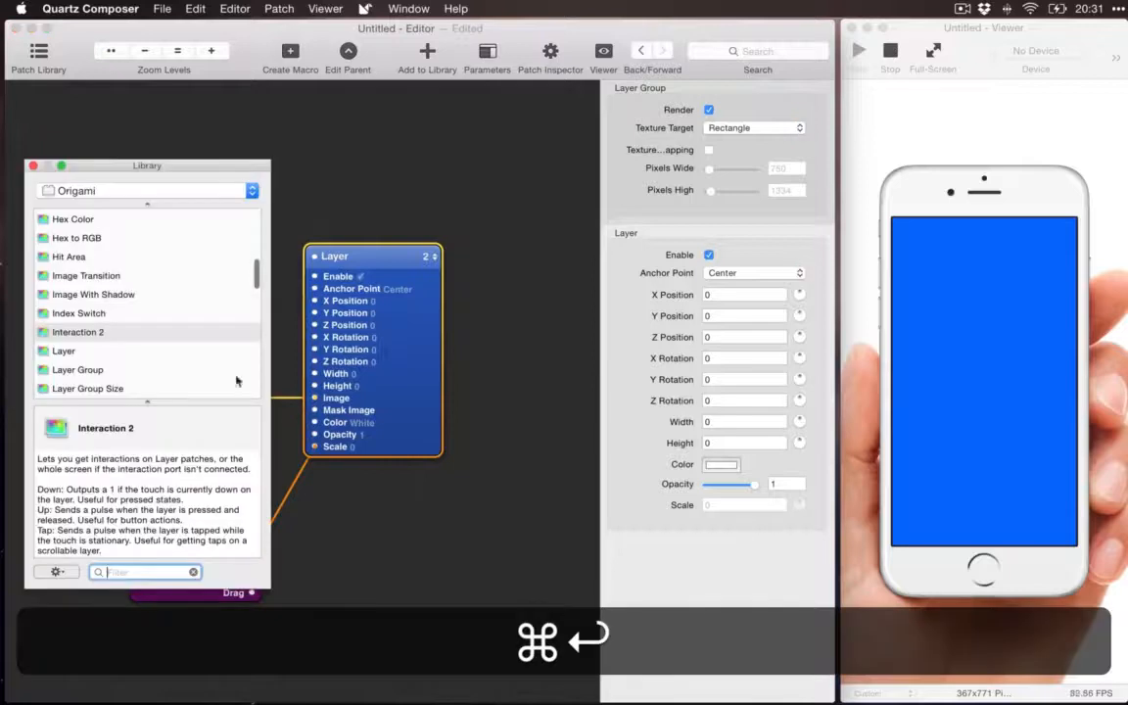
scroll(115, 303, "down", 6)
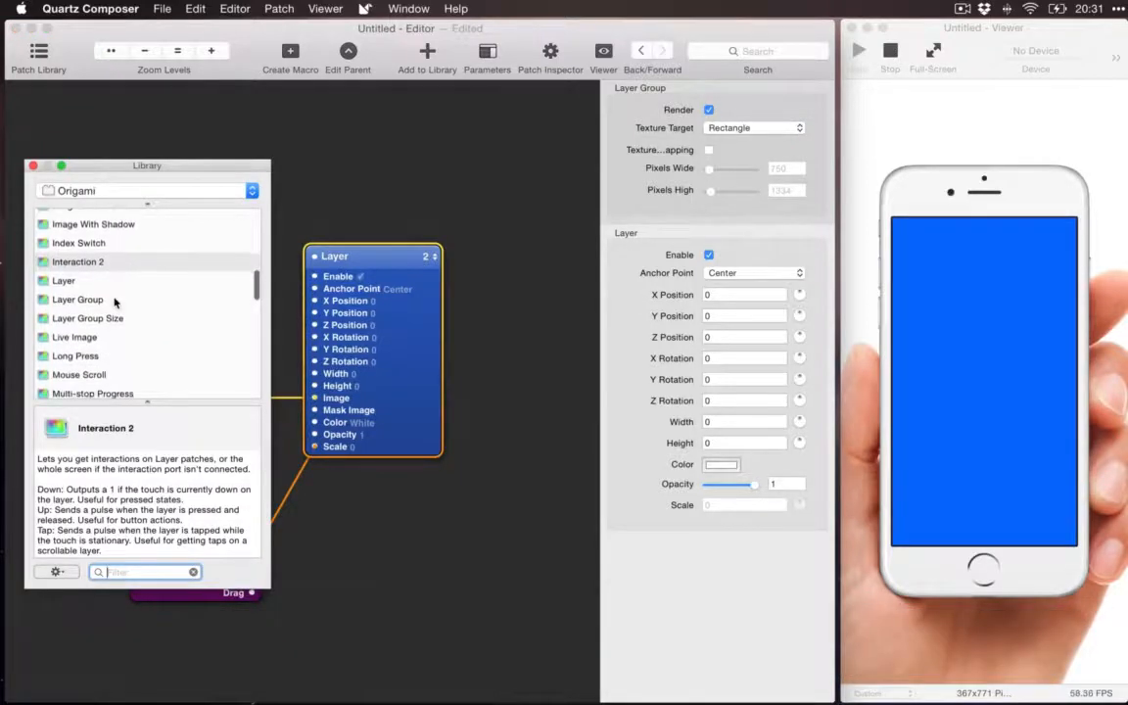
scroll(115, 303, "down", 10)
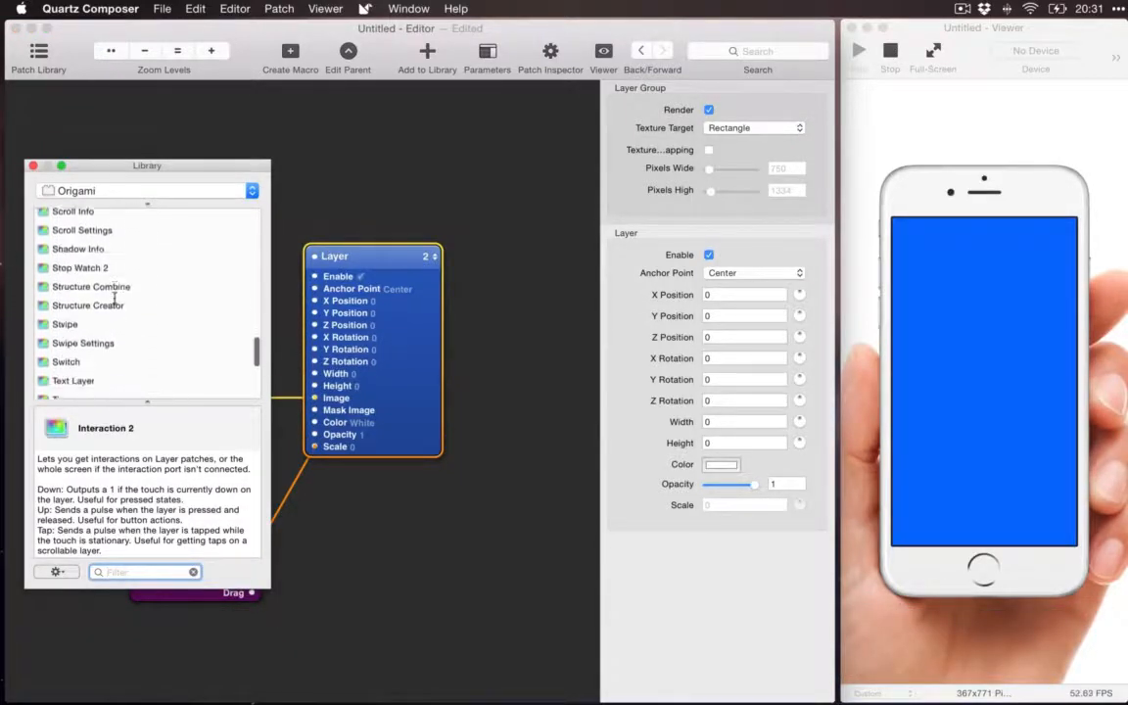
scroll(115, 299, "down", 3)
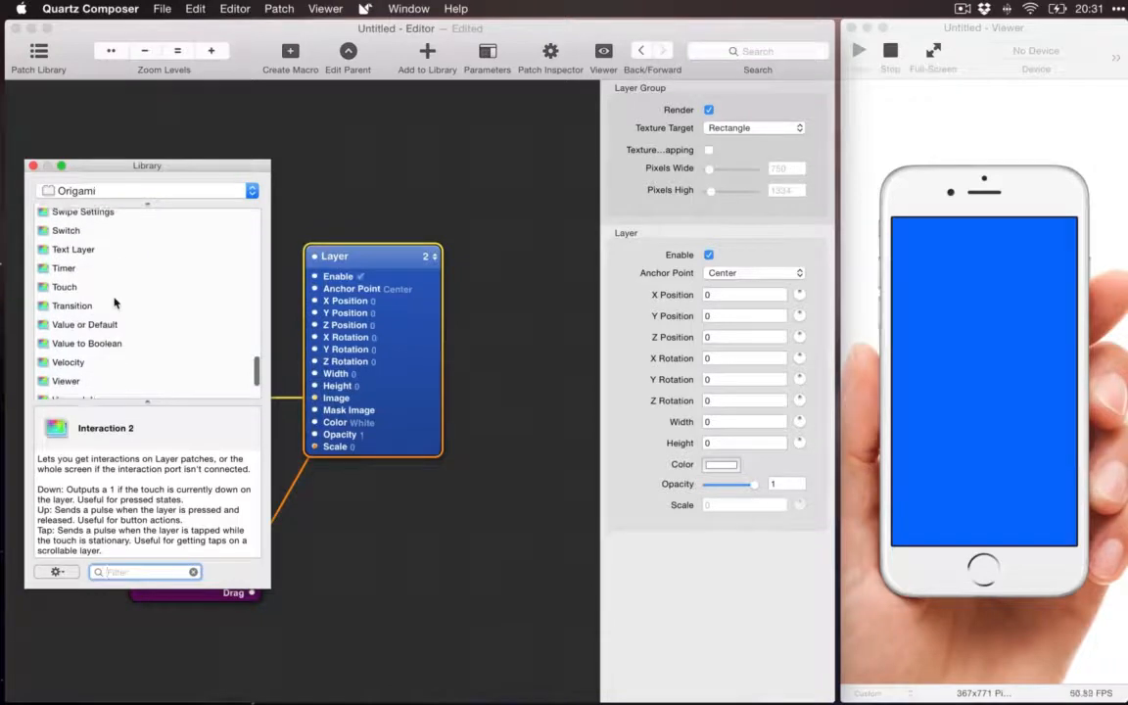
left_click(85, 299)
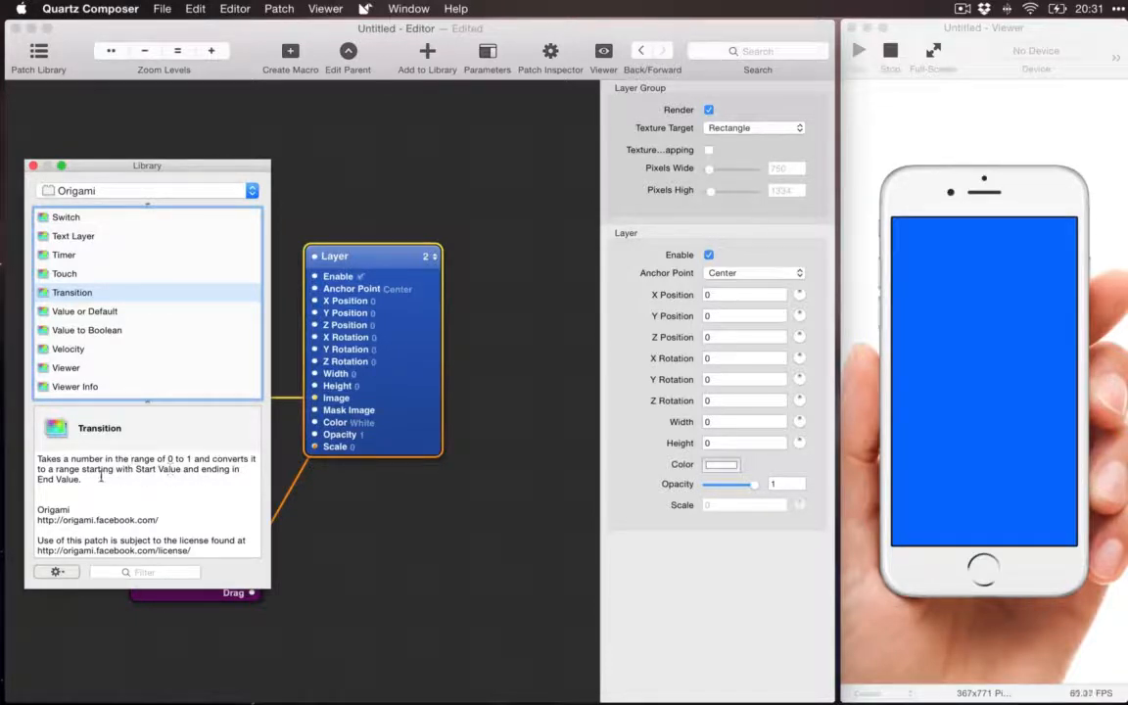
double_click(59, 297)
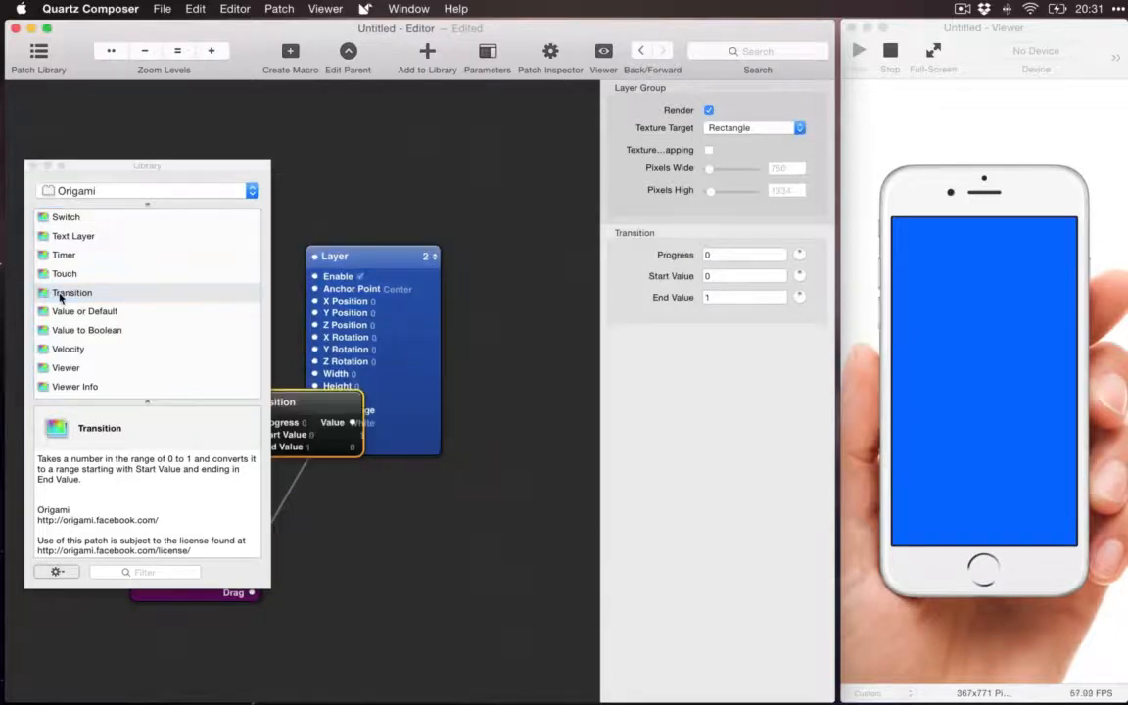
left_click(32, 167)
left_click_drag(302, 404, 351, 548)
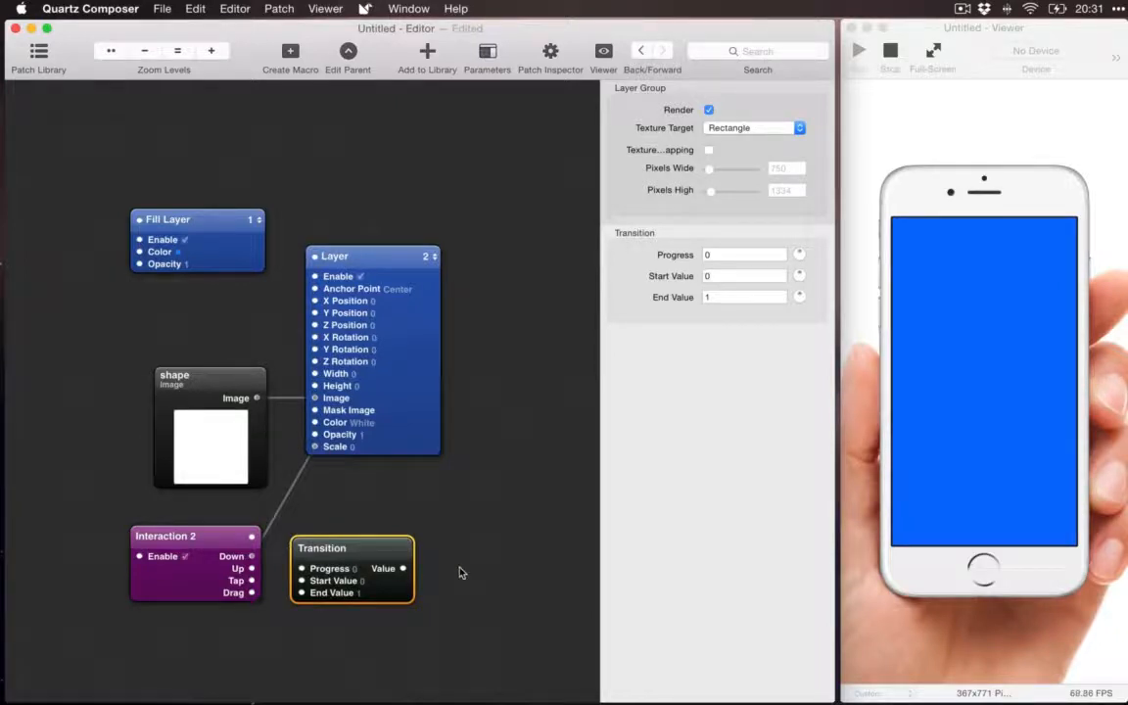
Step: Connect Interaction 2's Down output to the Transition's Progress input and remove the connection into the Layer's Scale
mouse_move(333, 542)
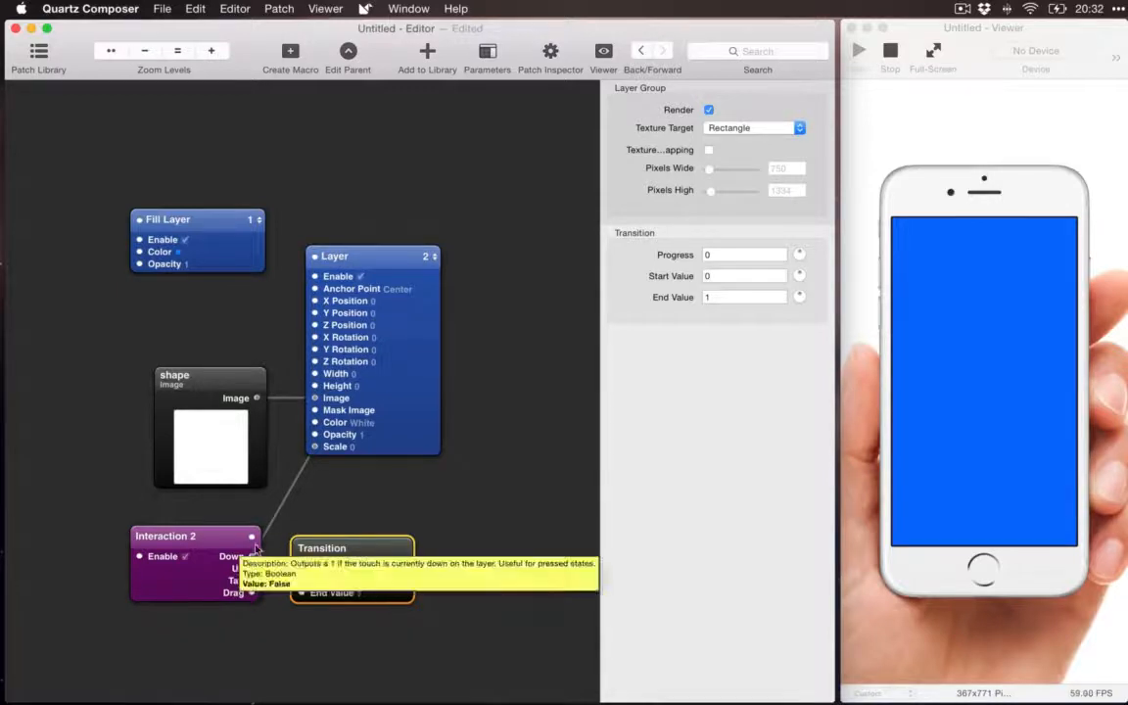
left_click_drag(252, 557, 305, 573)
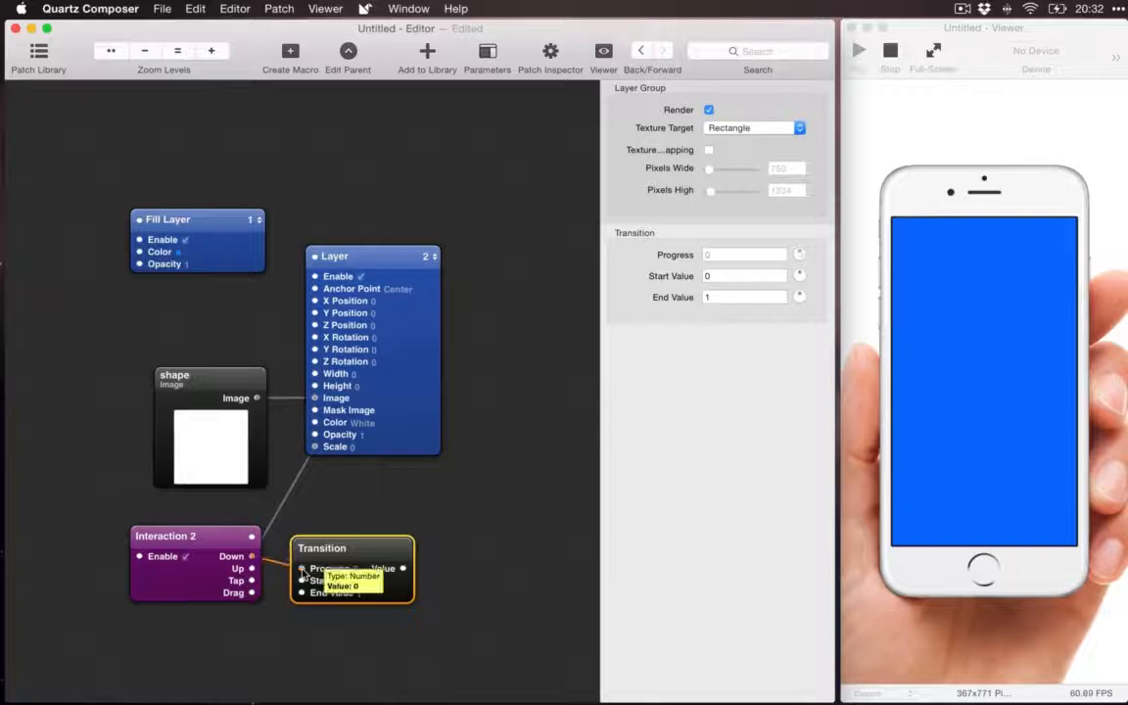
left_click_drag(315, 448, 316, 489)
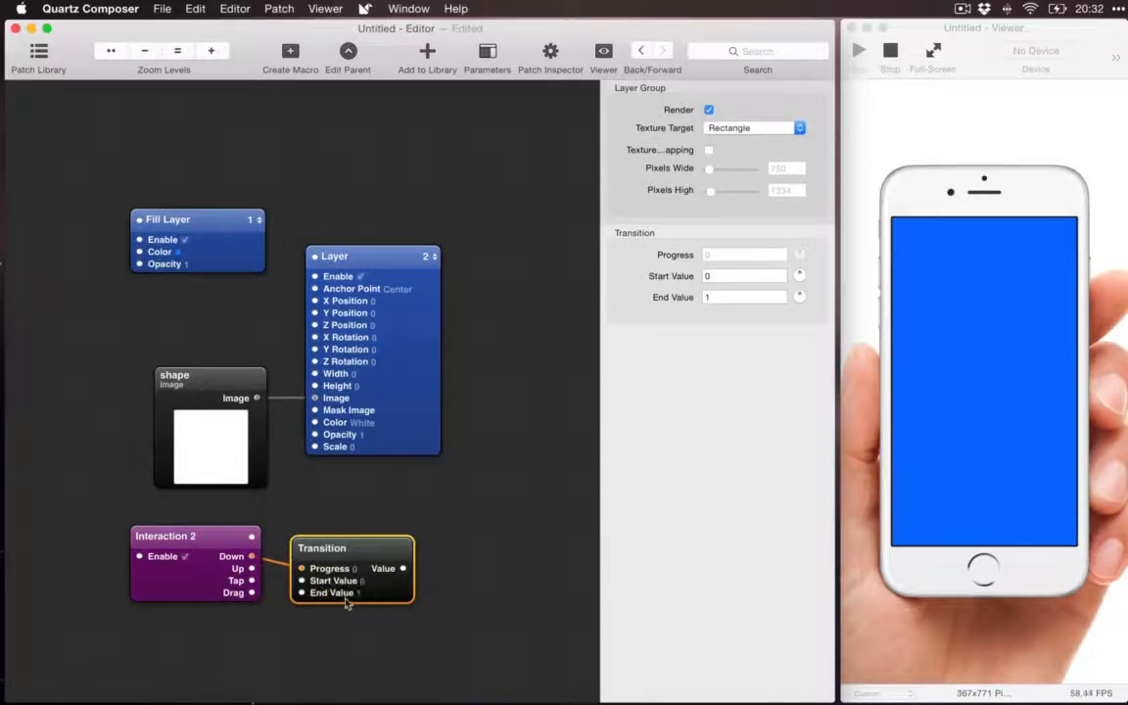
Step: Set the Transition's Start Value to 1 and End Value to 0.8, and connect its Value output to the Layer's Scale input
left_click(723, 275)
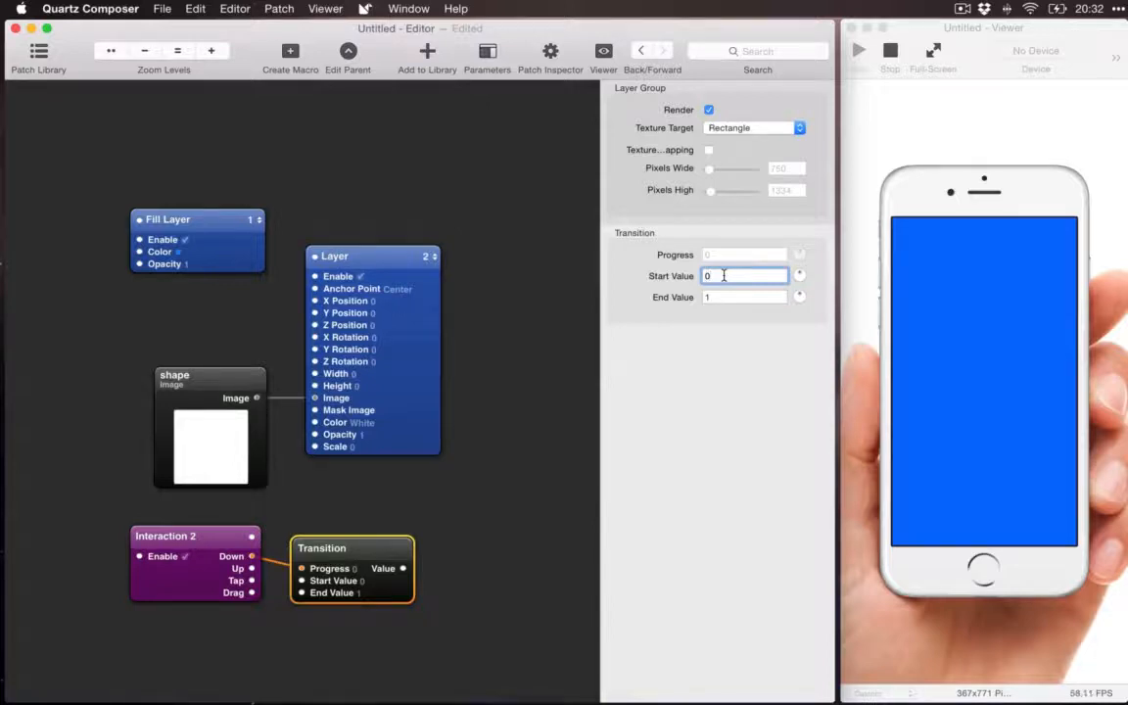
type("1")
key("Tab")
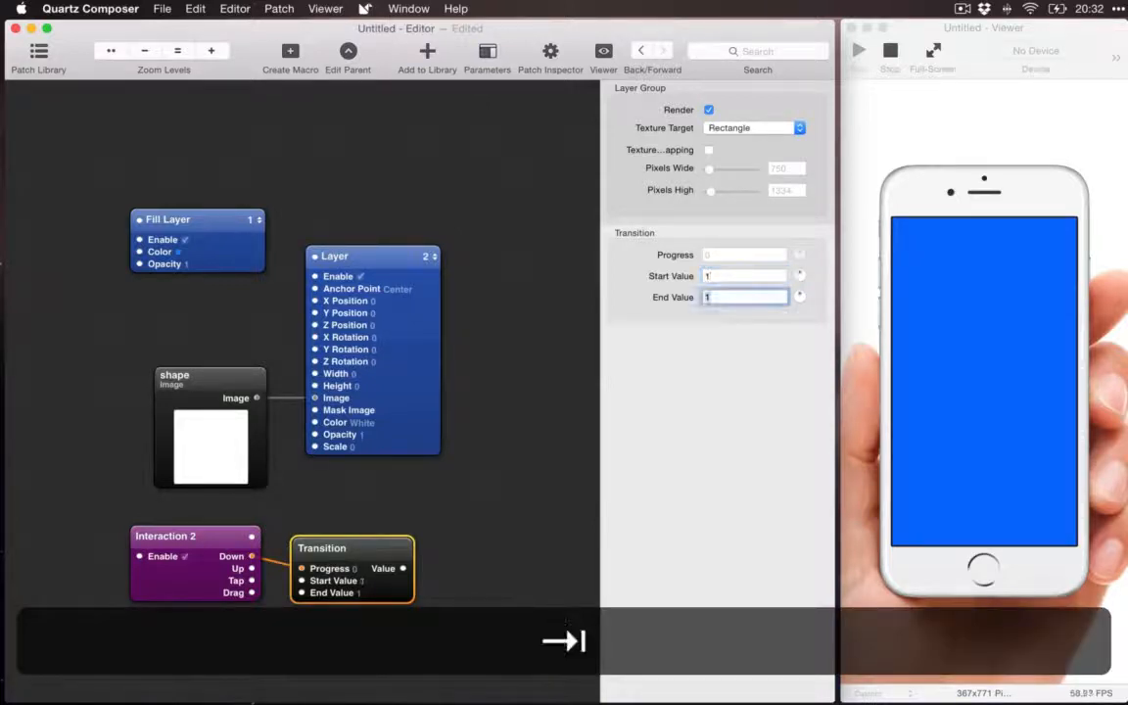
type("0.8")
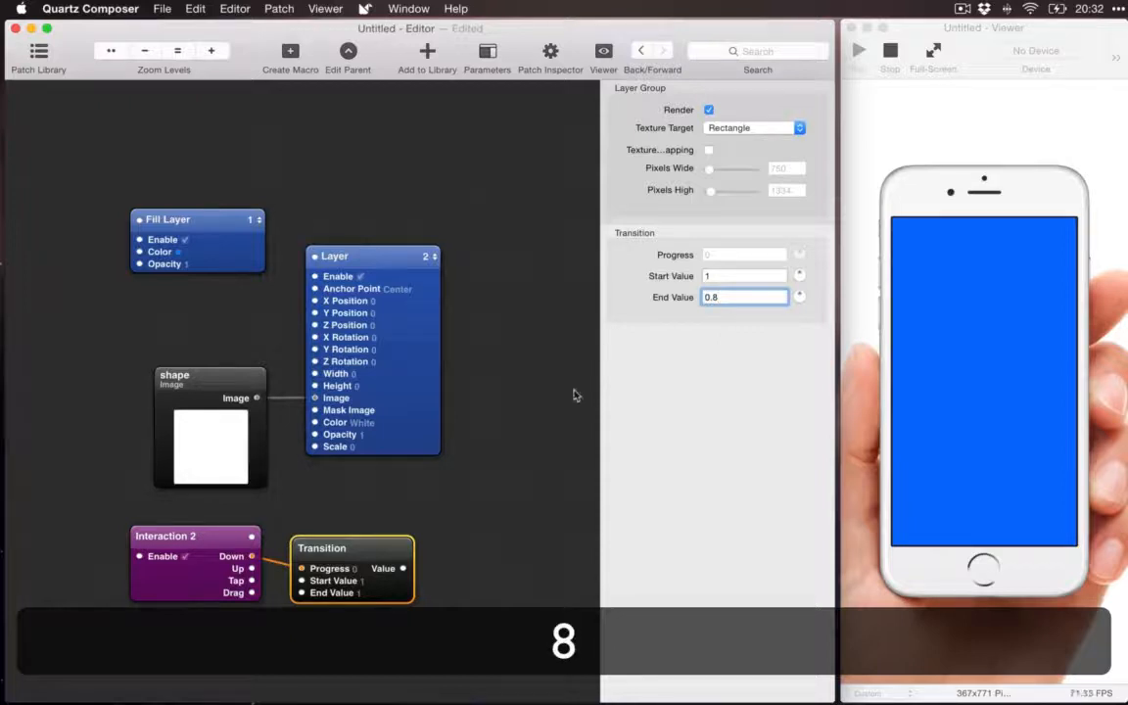
left_click(479, 511)
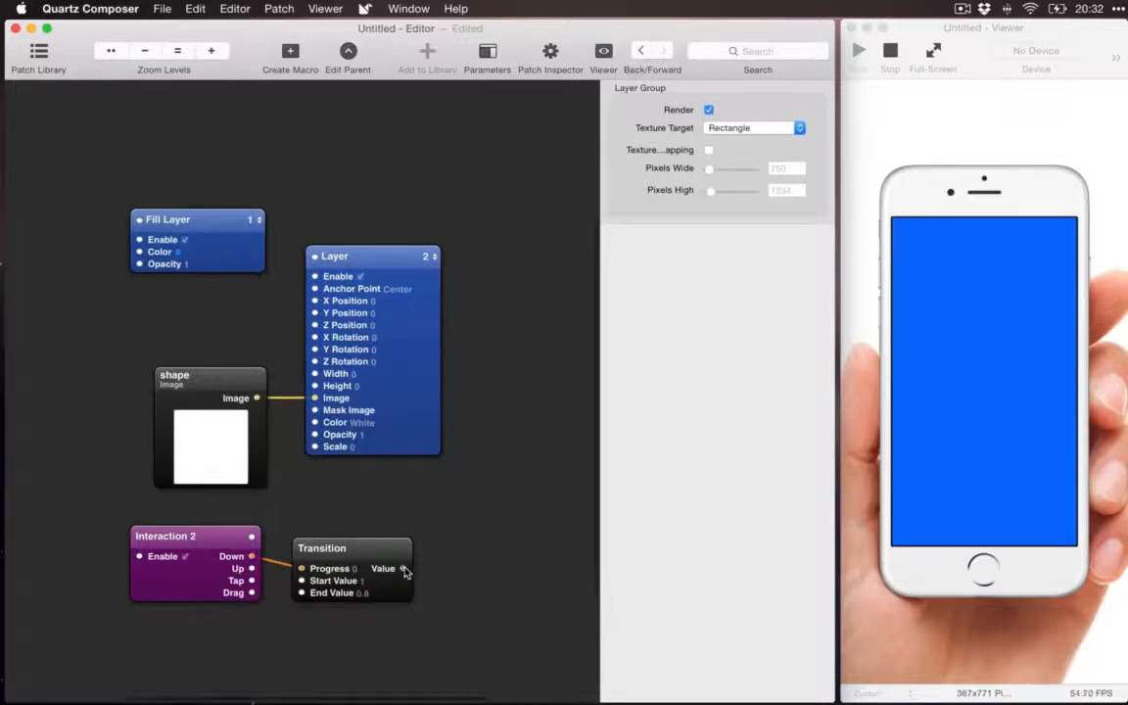
left_click_drag(402, 569, 315, 447)
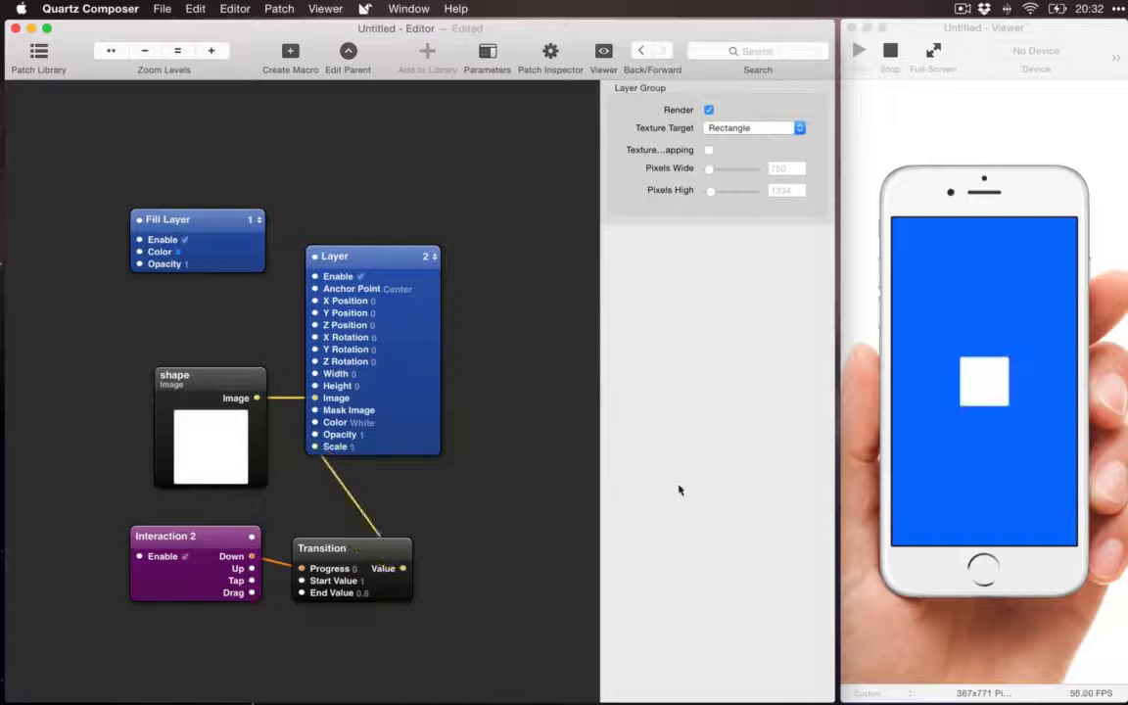
Step: Test the Transition-driven scaling by touching the phone screen both beside and on the white square in the Viewer
left_click(1027, 351)
left_click(1032, 355)
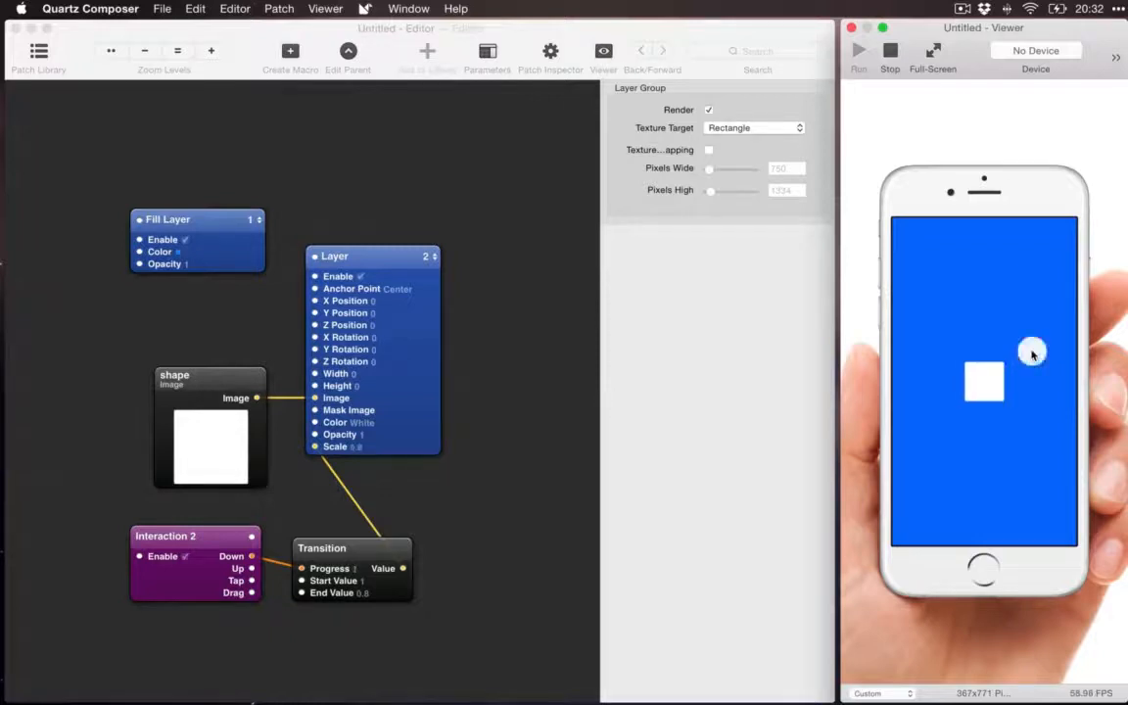
left_click(1032, 355)
left_click(1032, 355)
left_click(582, 600)
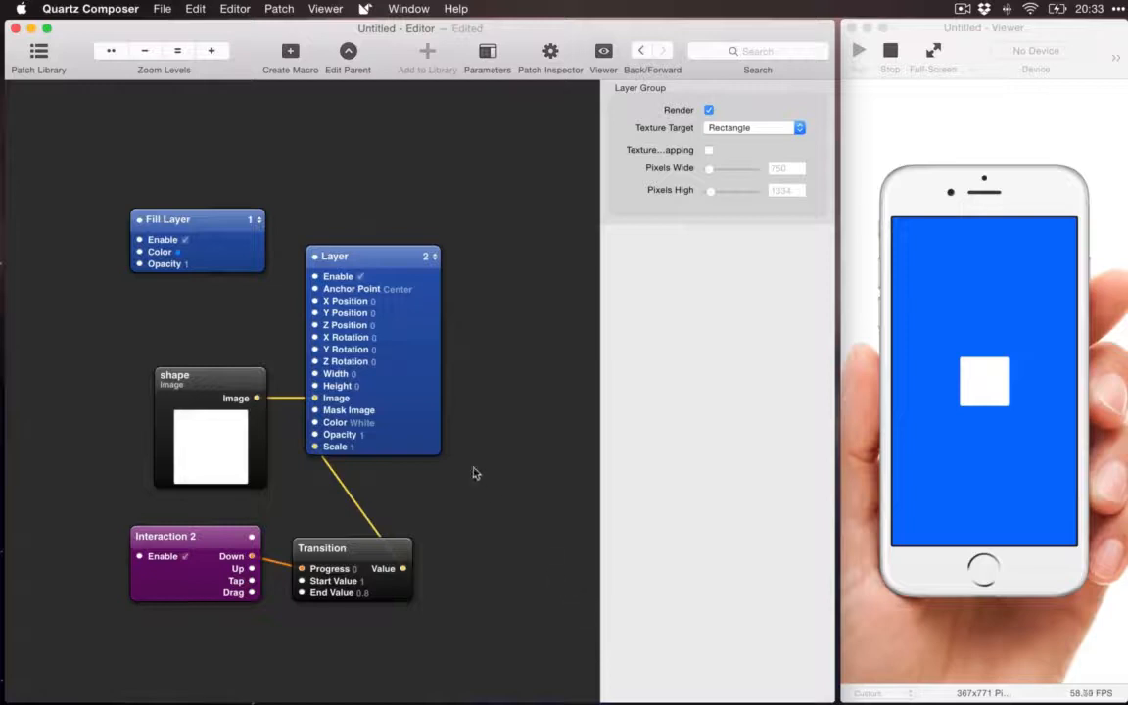
left_click(987, 378)
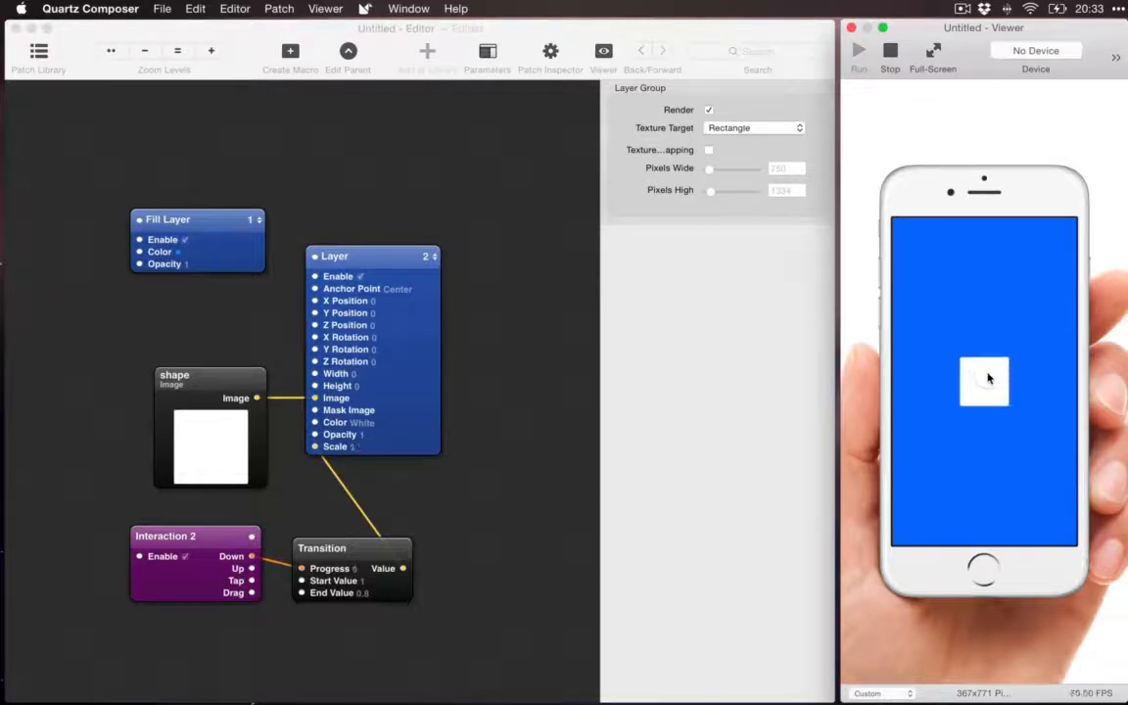
left_click(738, 363)
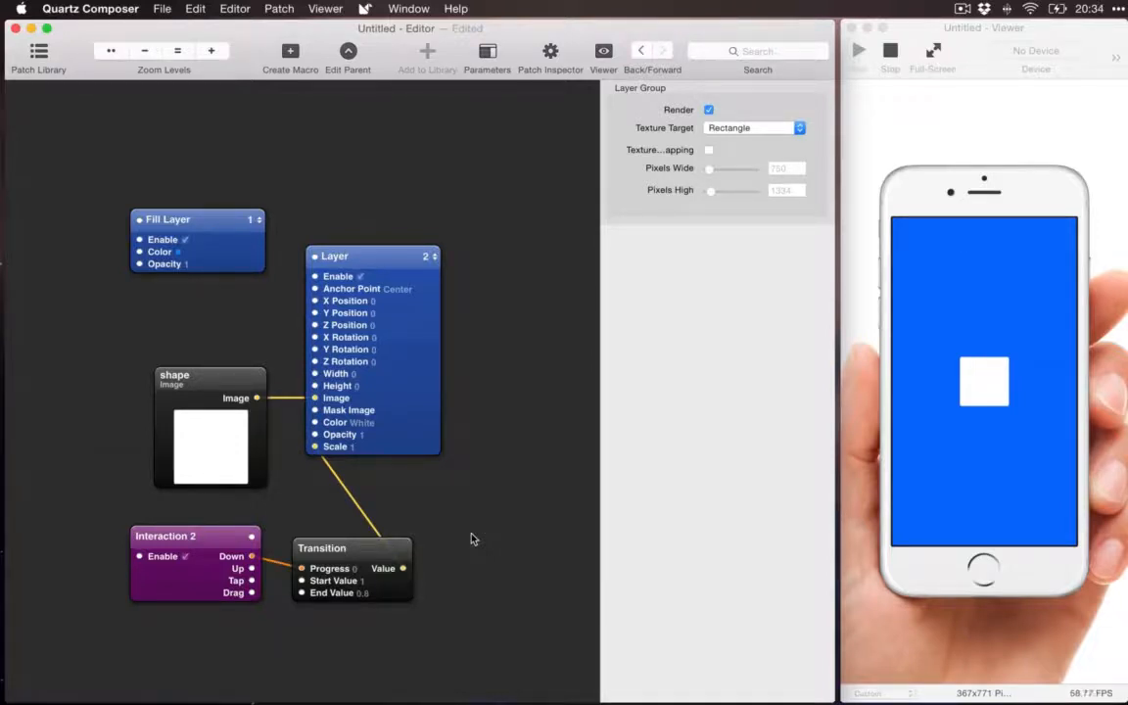
Step: Search the patch library for "ani" and compare the descriptions of the Pop, Classic and Bouncy Animation patches
key("super+Return")
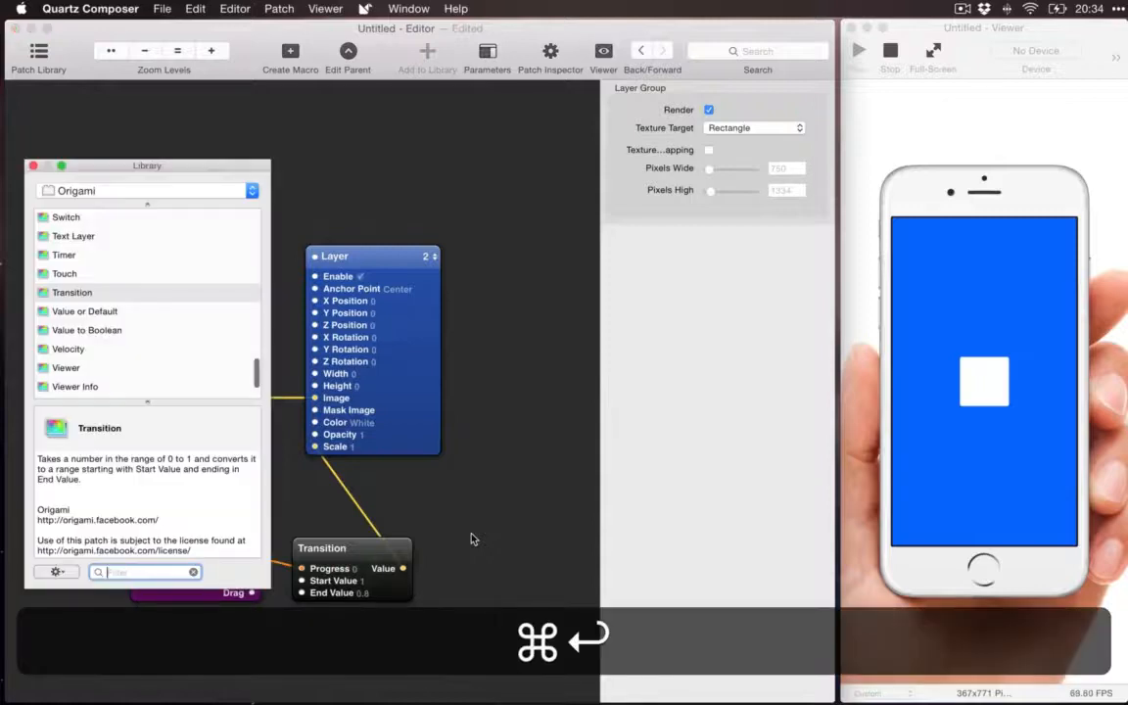
type("ani")
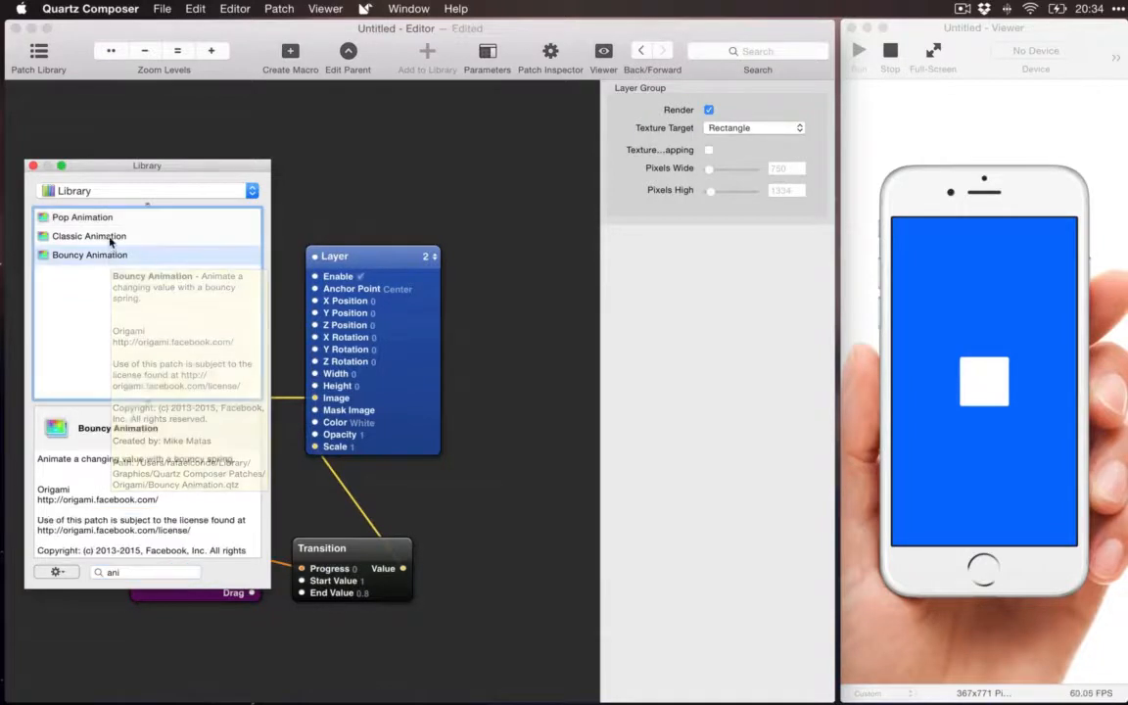
left_click(108, 235)
left_click(110, 222)
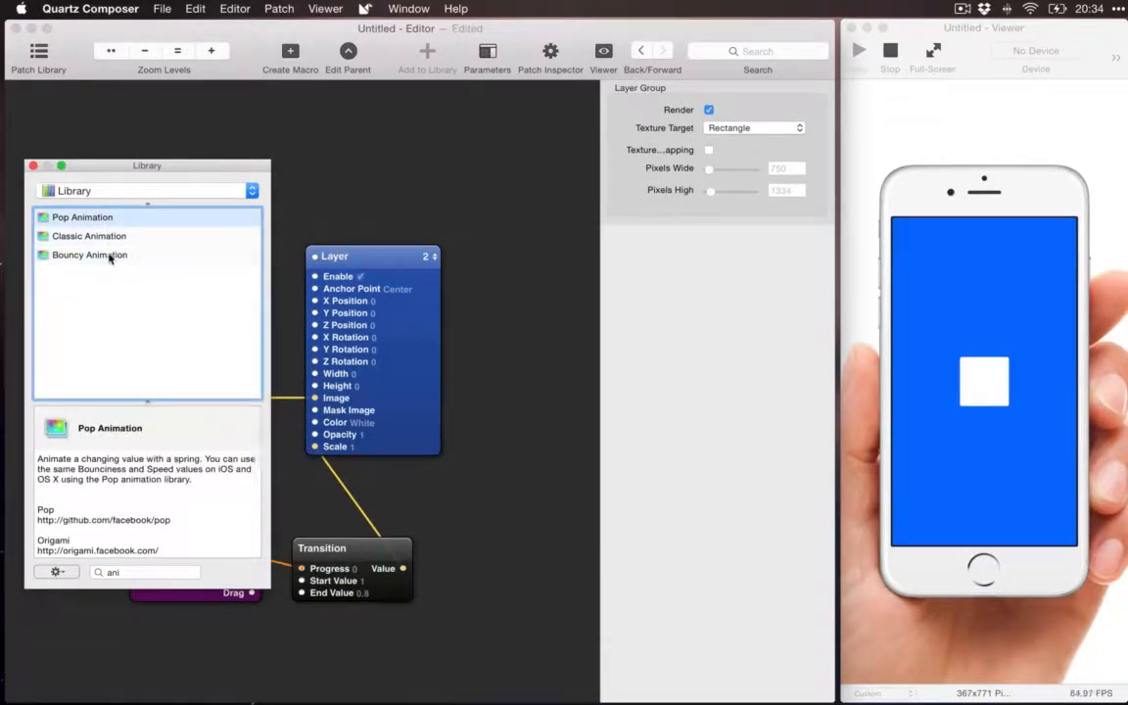
left_click(110, 255)
left_click(96, 238)
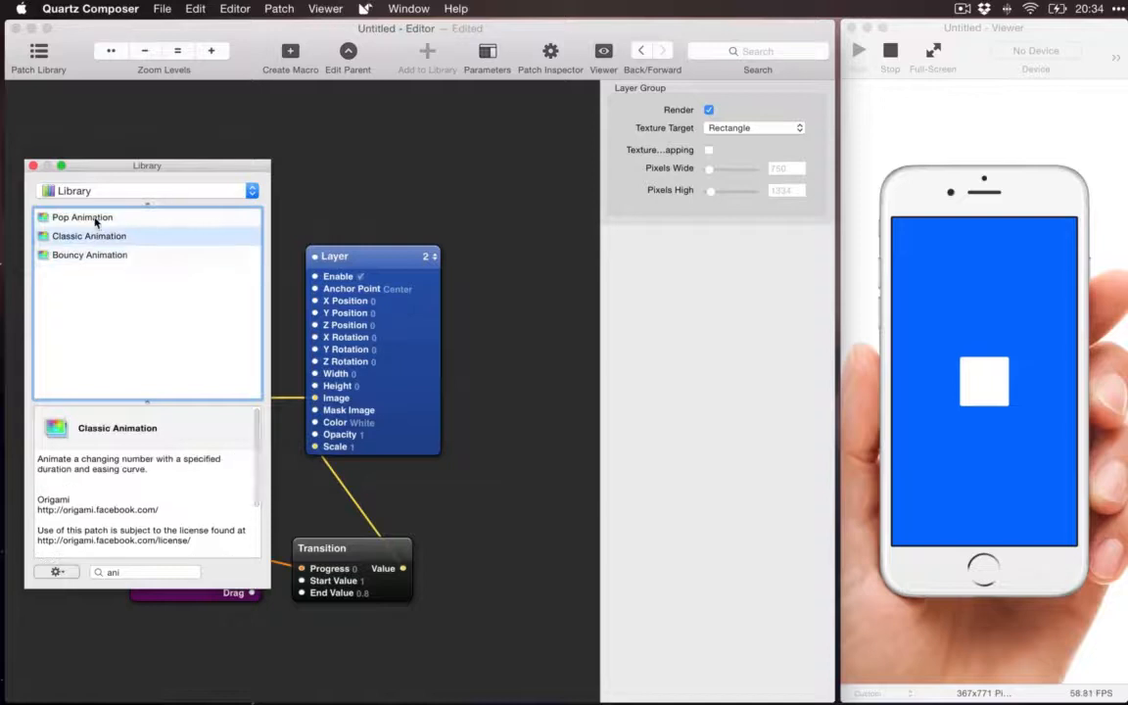
left_click(89, 217)
left_click(96, 254)
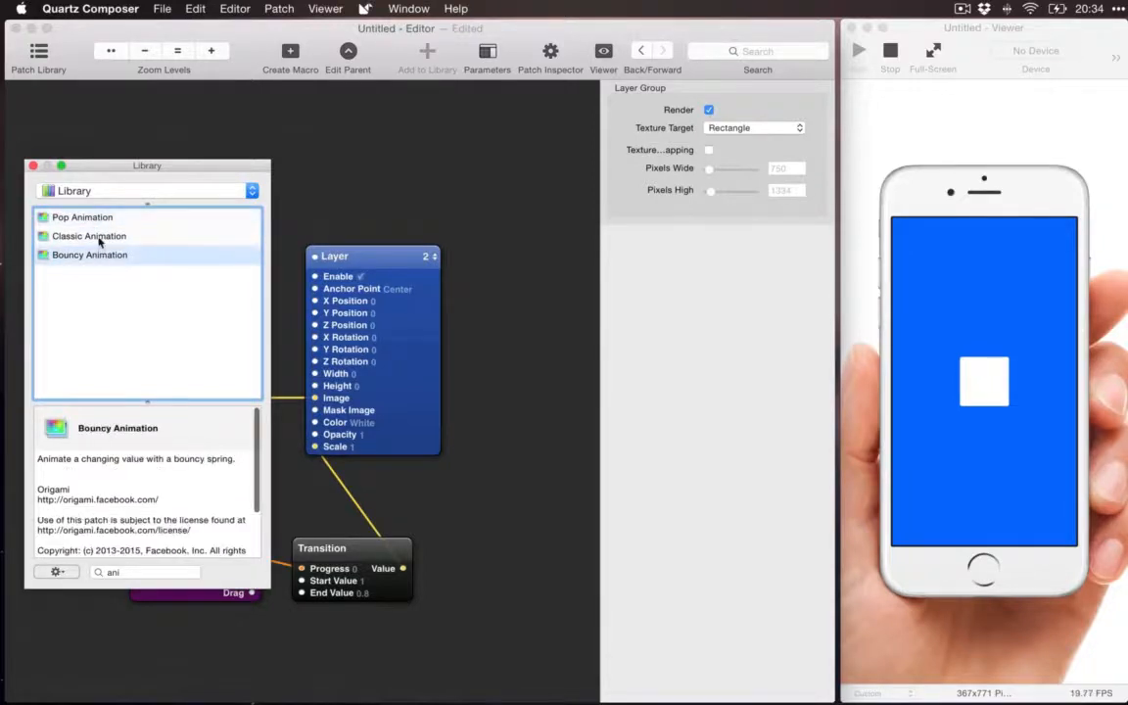
left_click(93, 237)
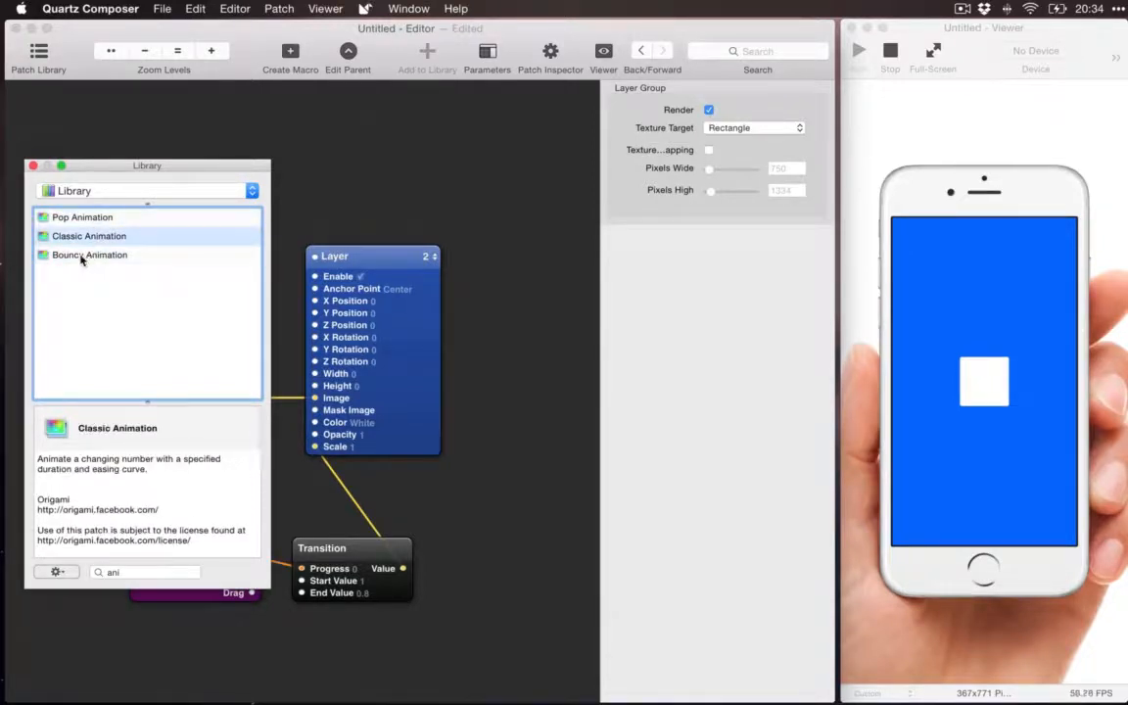
Step: Add a Bouncy Animation patch to the composition and place it beside the Transition patch
left_click(83, 258)
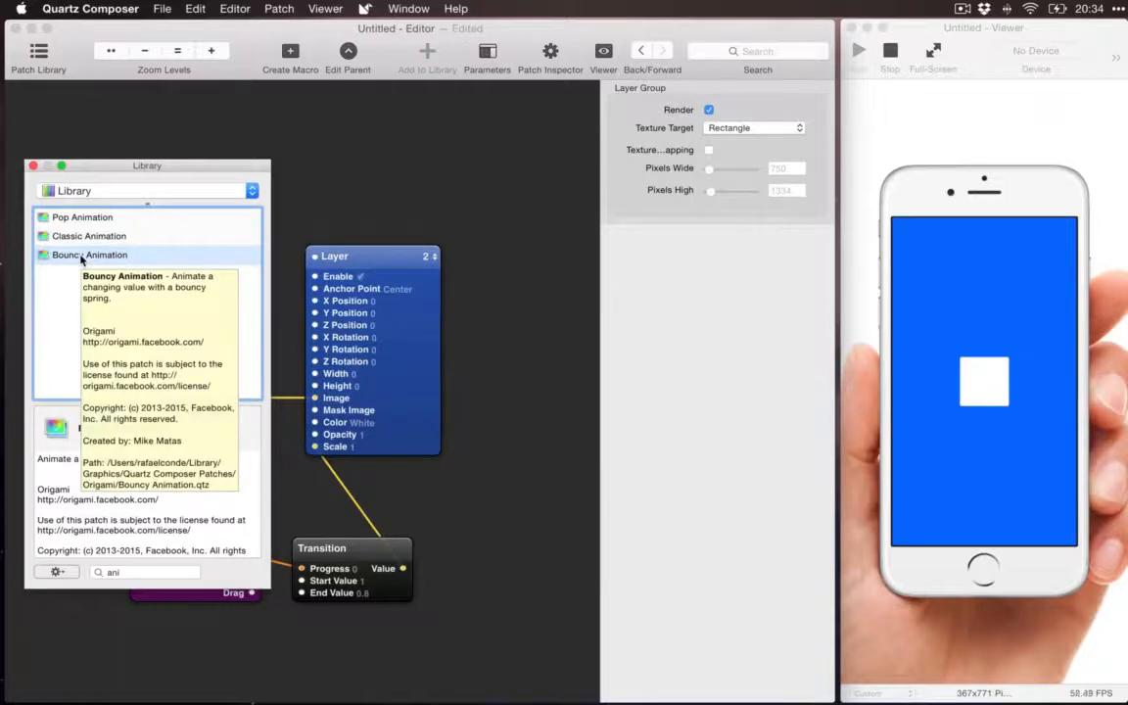
double_click(82, 258)
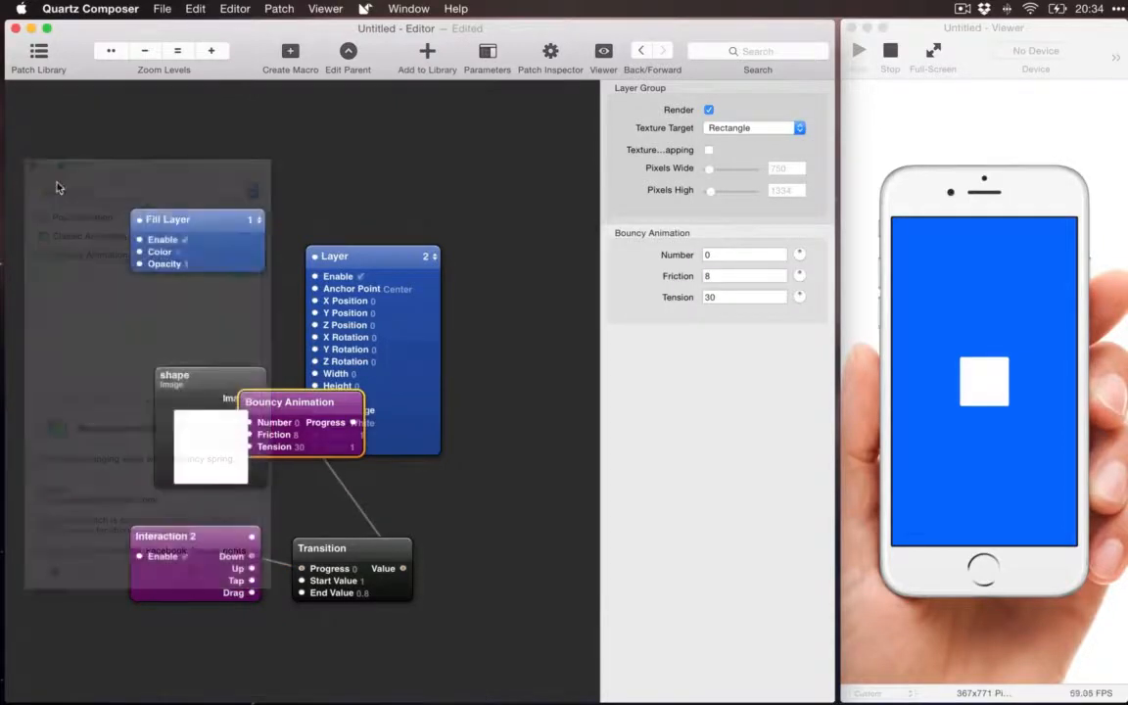
left_click_drag(289, 402, 500, 530)
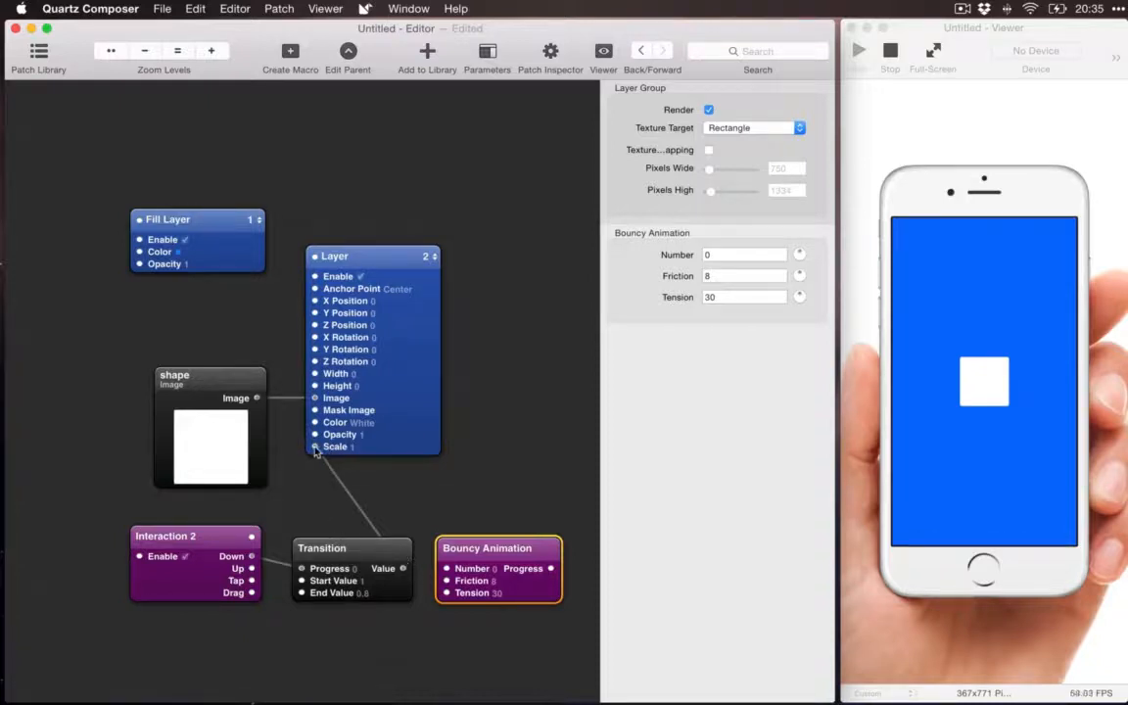
Step: Route the Transition's Value through the Bouncy Animation's Number input and Progress output into the Layer's Scale, and test it in the Viewer
left_click_drag(314, 448, 447, 571)
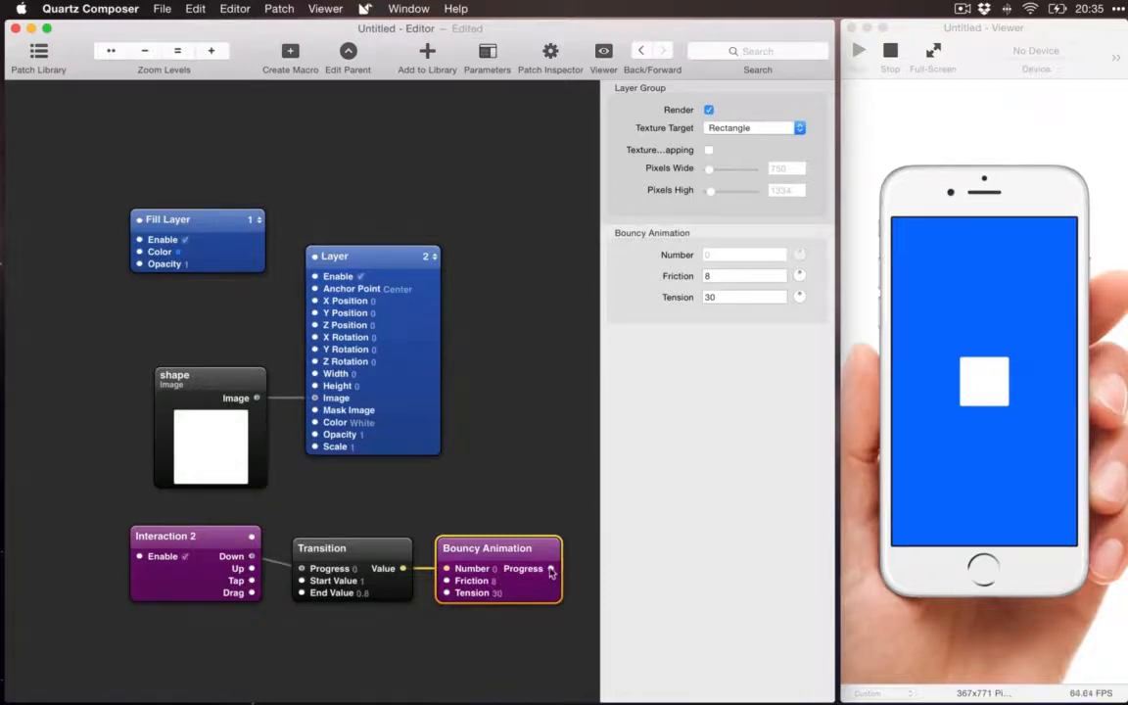
mouse_move(551, 571)
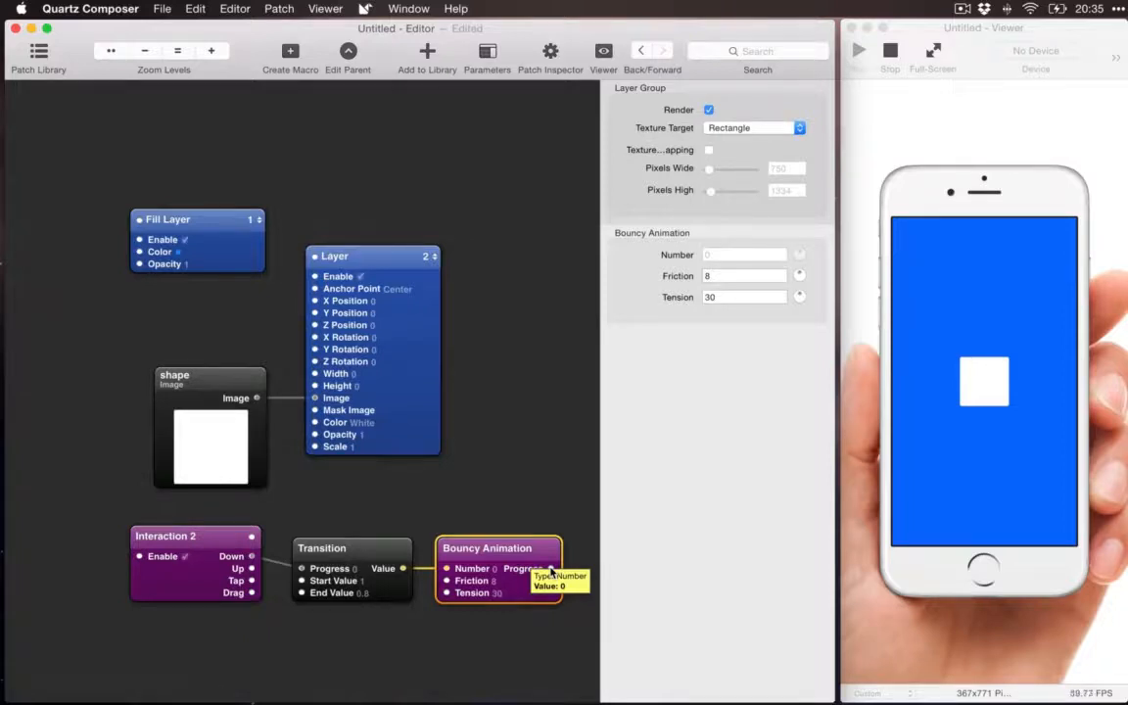
left_click_drag(551, 571, 315, 452)
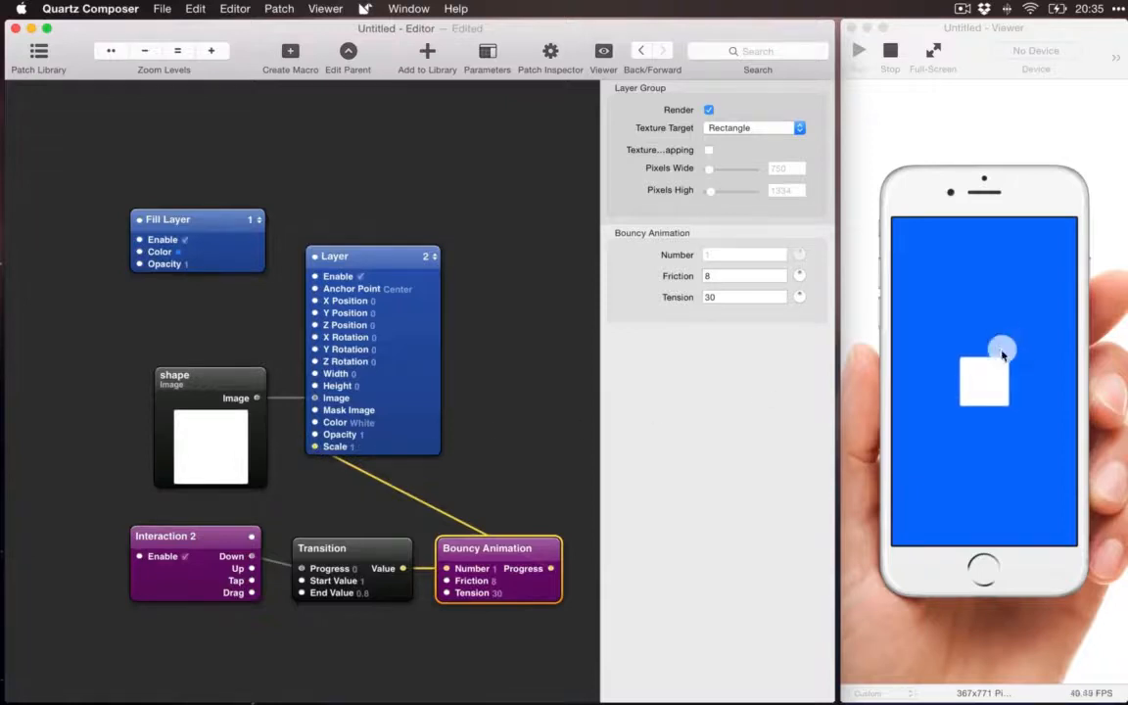
left_click(1036, 323)
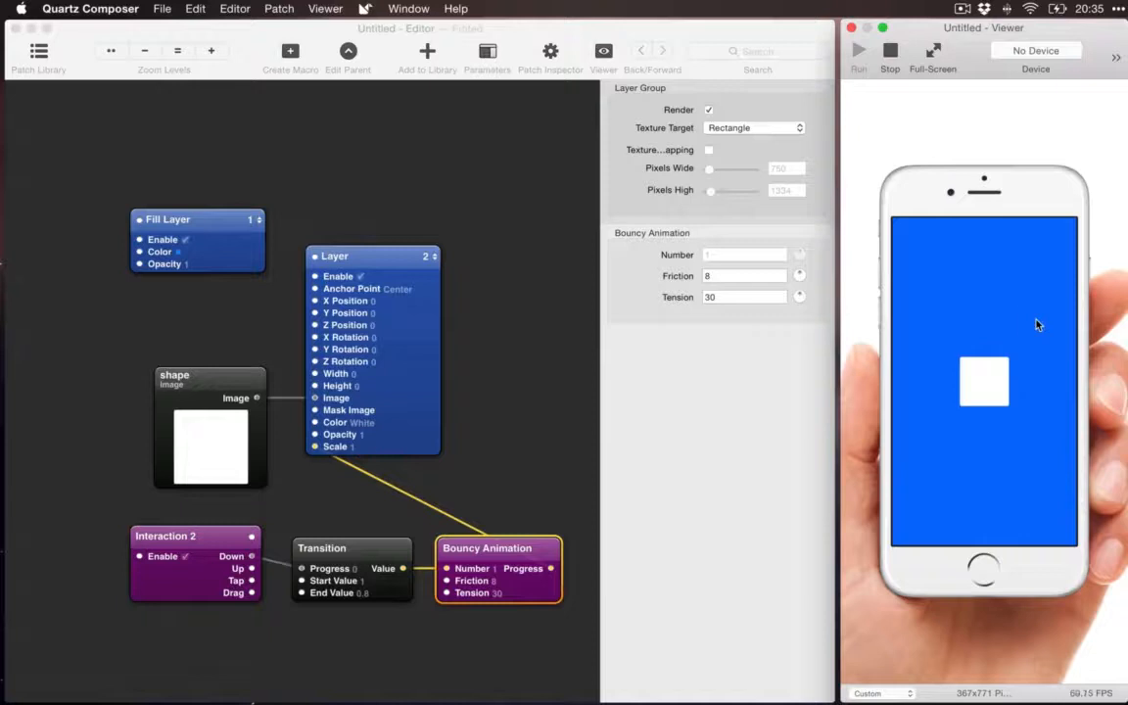
Step: Test the bouncy scaling by touching the blue area of the phone screen several times in the Viewer
left_click(1037, 324)
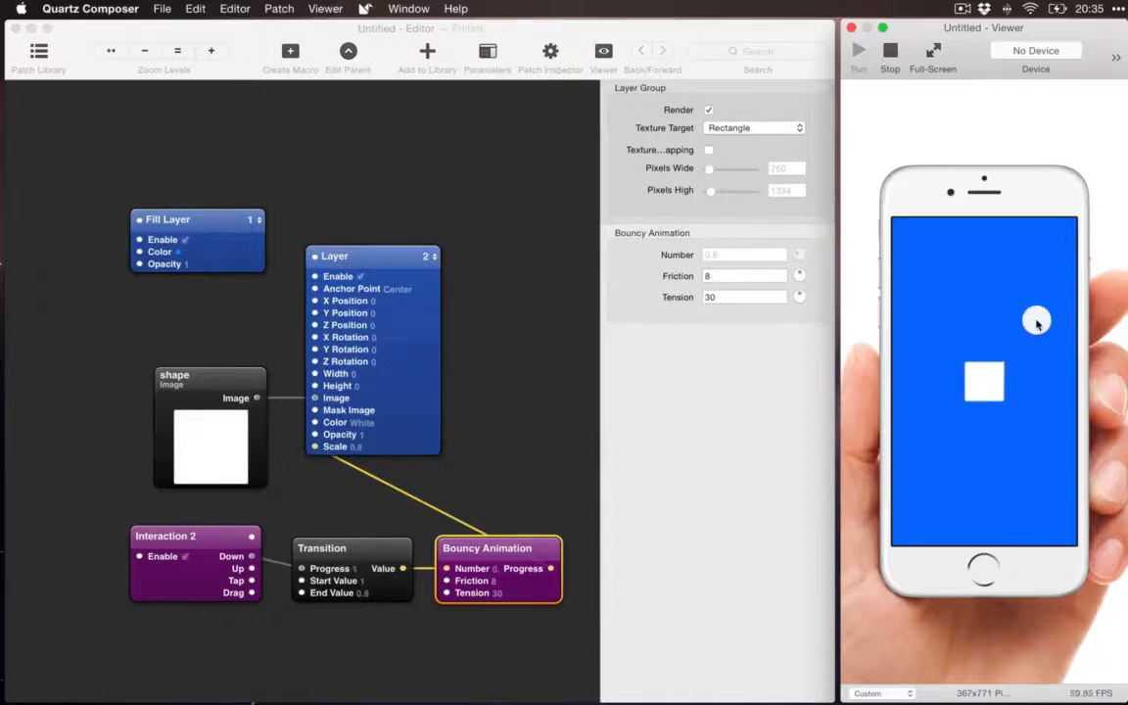
left_click(1037, 324)
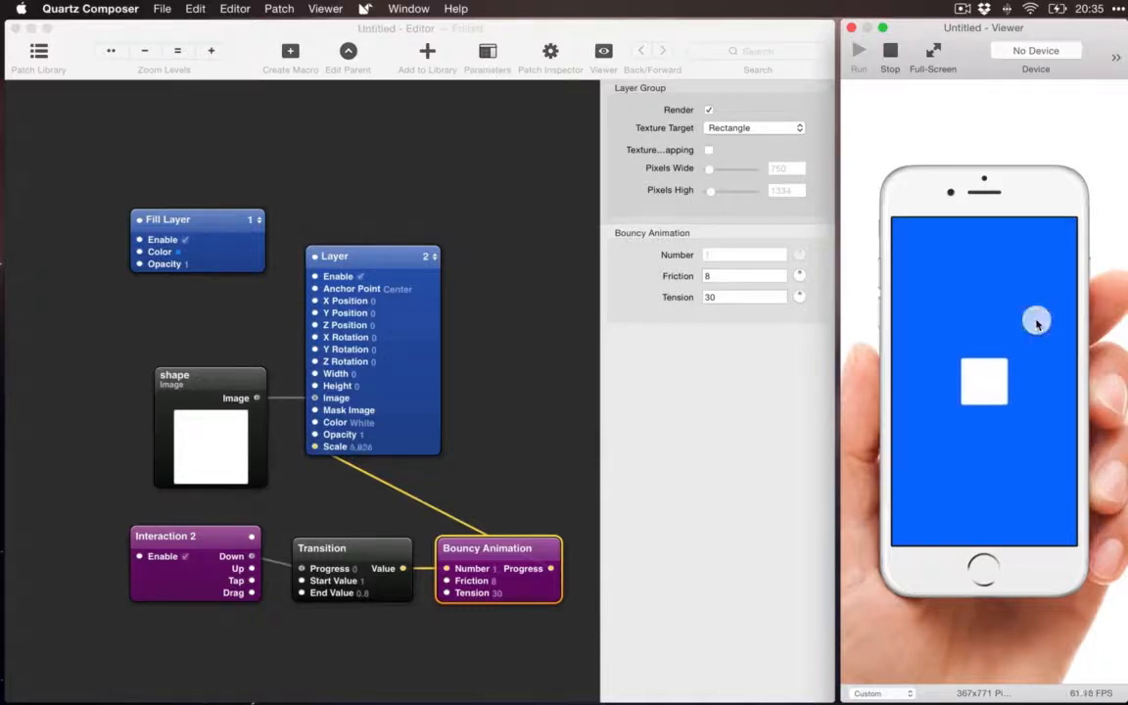
left_click(1037, 324)
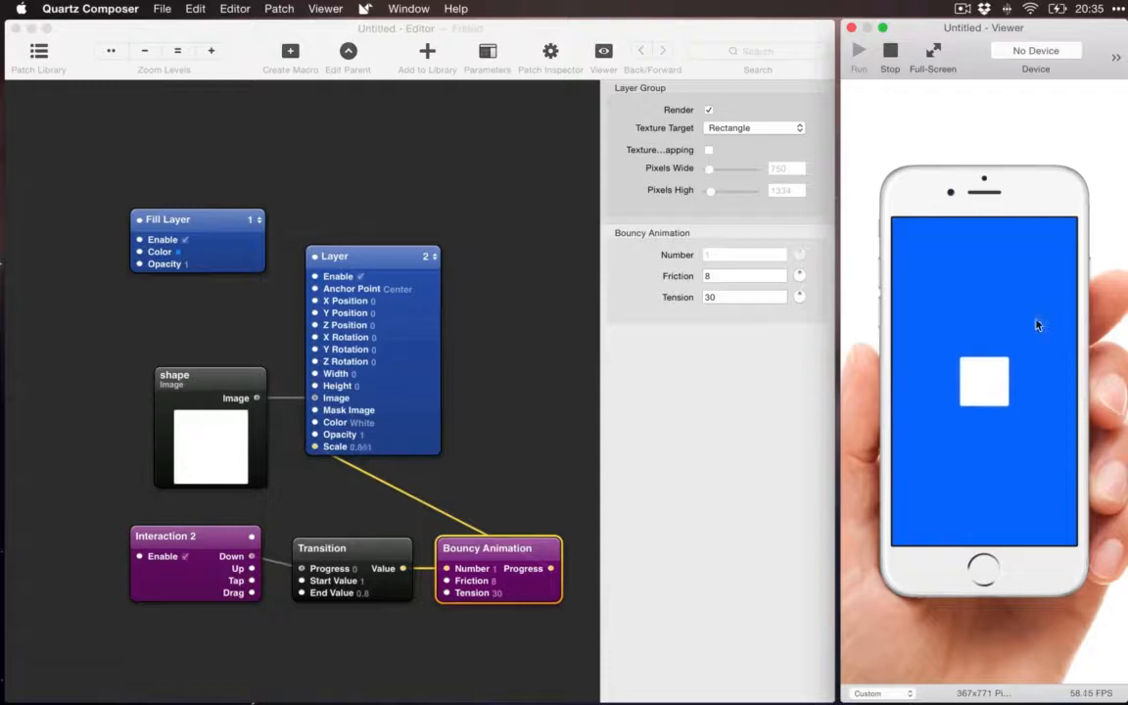
left_click(1037, 324)
left_click(1037, 324)
left_click(1038, 325)
Step: Move the Interaction 2, Transition and Bouncy Animation patches together down and to the left, clear of the shape patch
left_click_drag(492, 631, 181, 489)
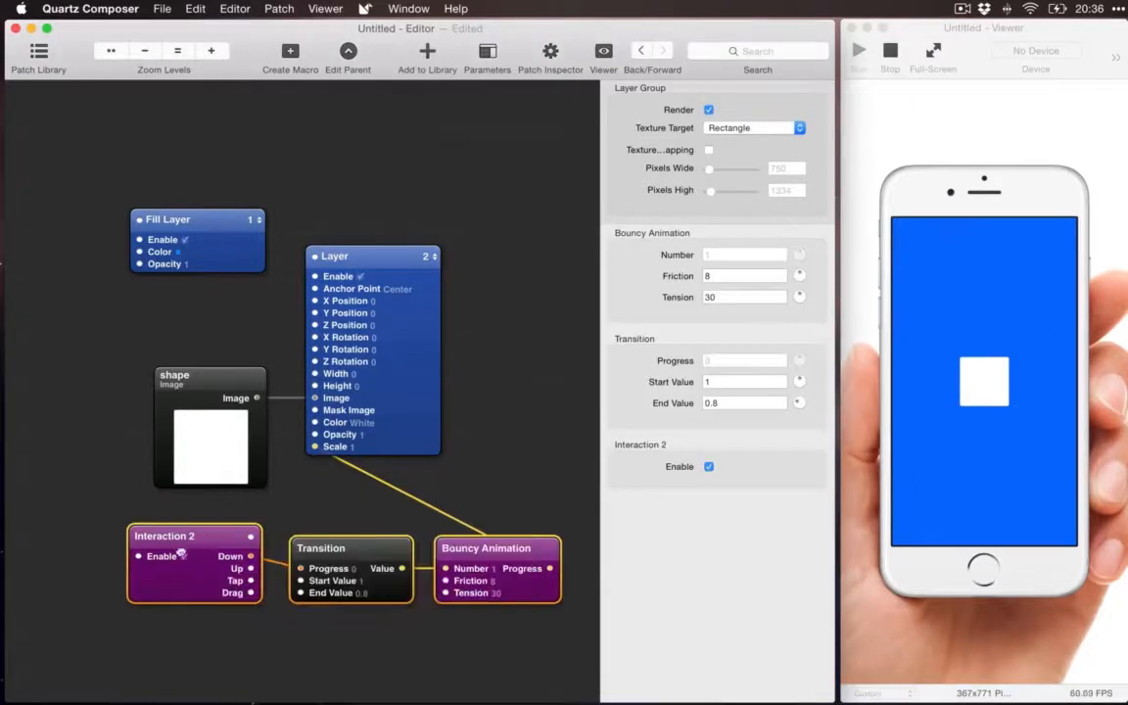
left_click_drag(181, 555, 135, 566)
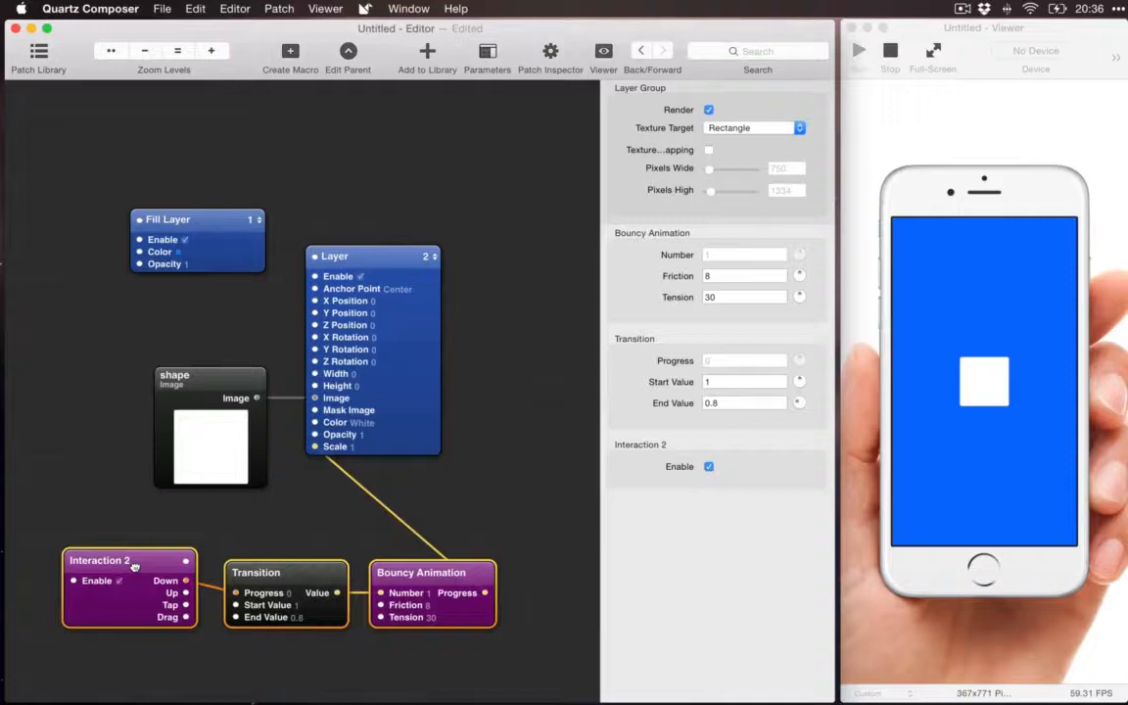
left_click(205, 529)
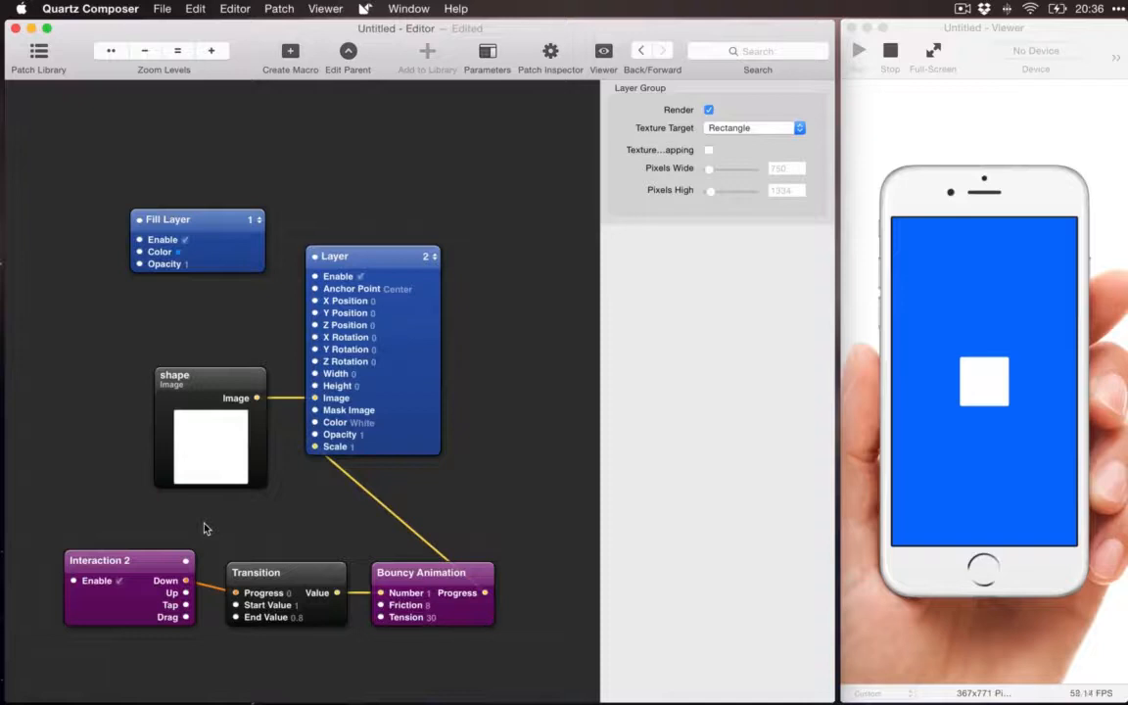
Step: Search the patch library for "swit" and compare the descriptions of the Switch and Index Switch patches
key("super+Return")
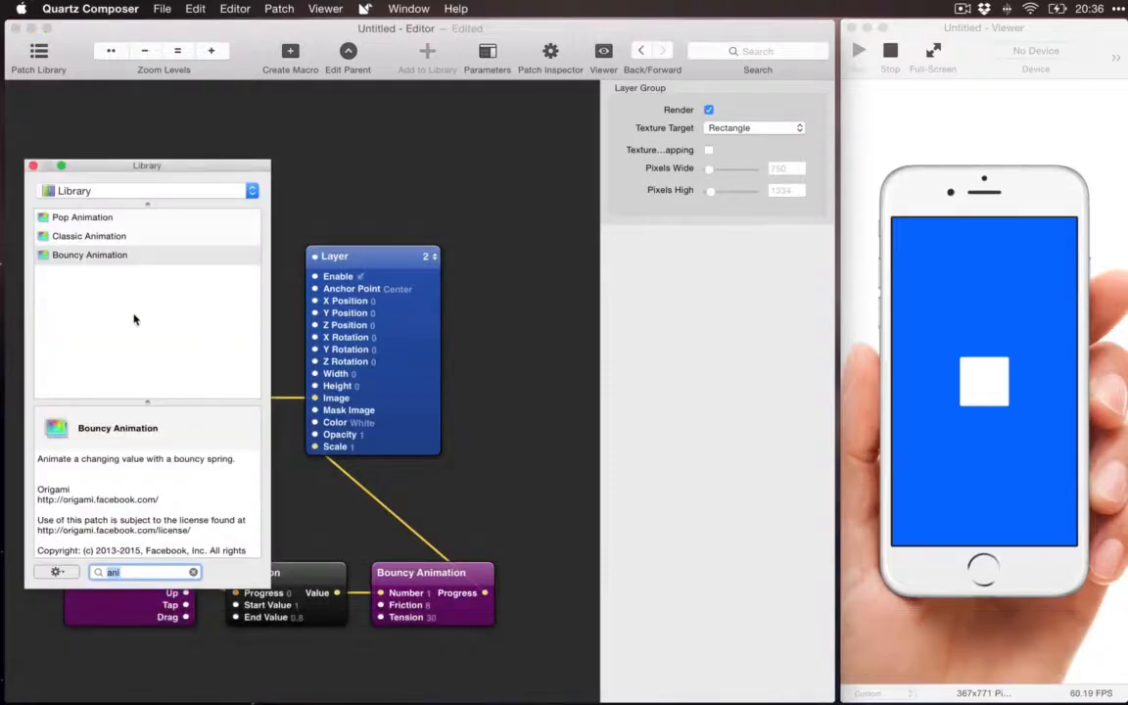
type("swit")
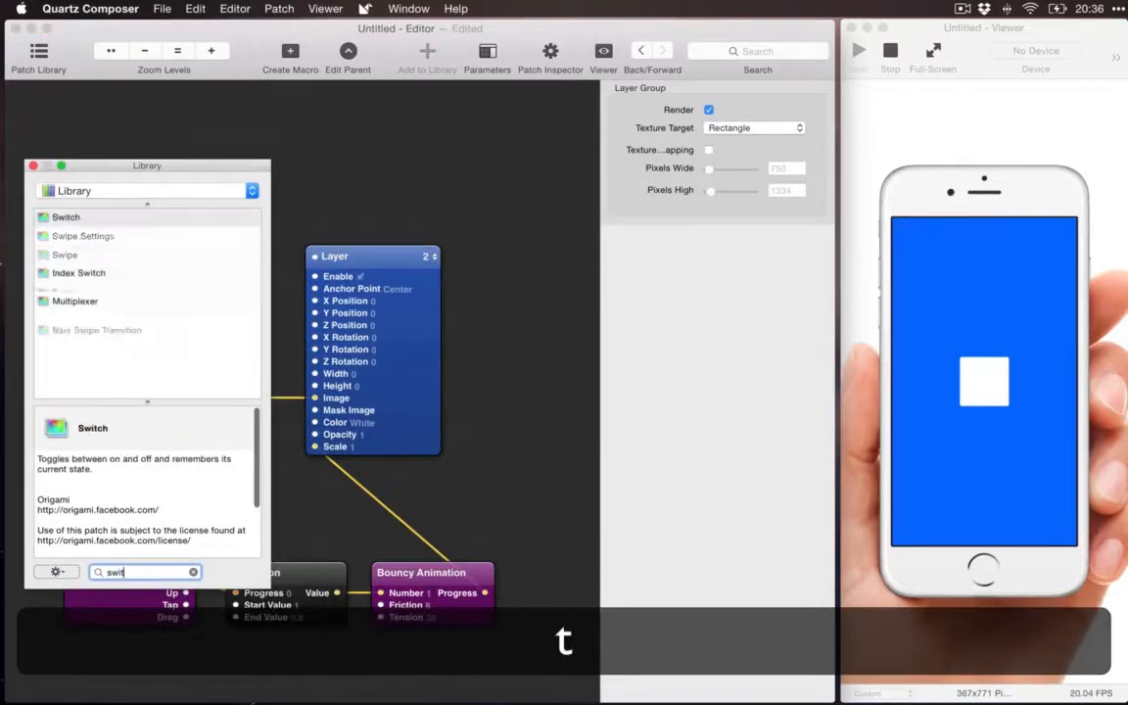
left_click(79, 221)
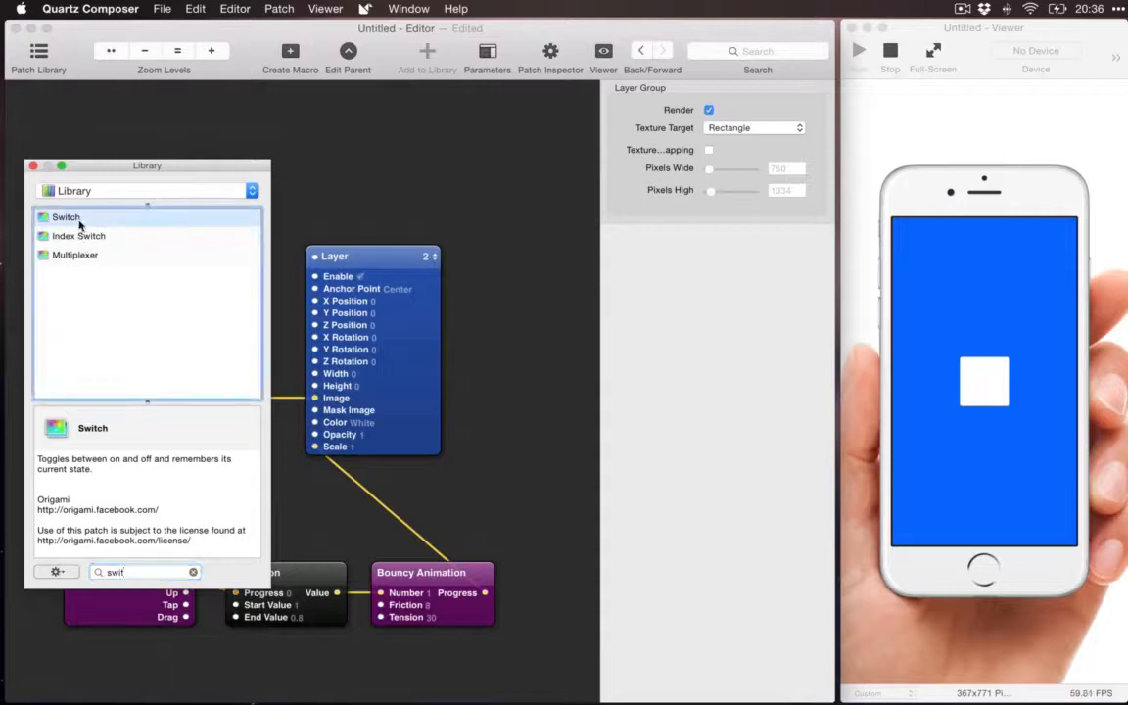
left_click(81, 239)
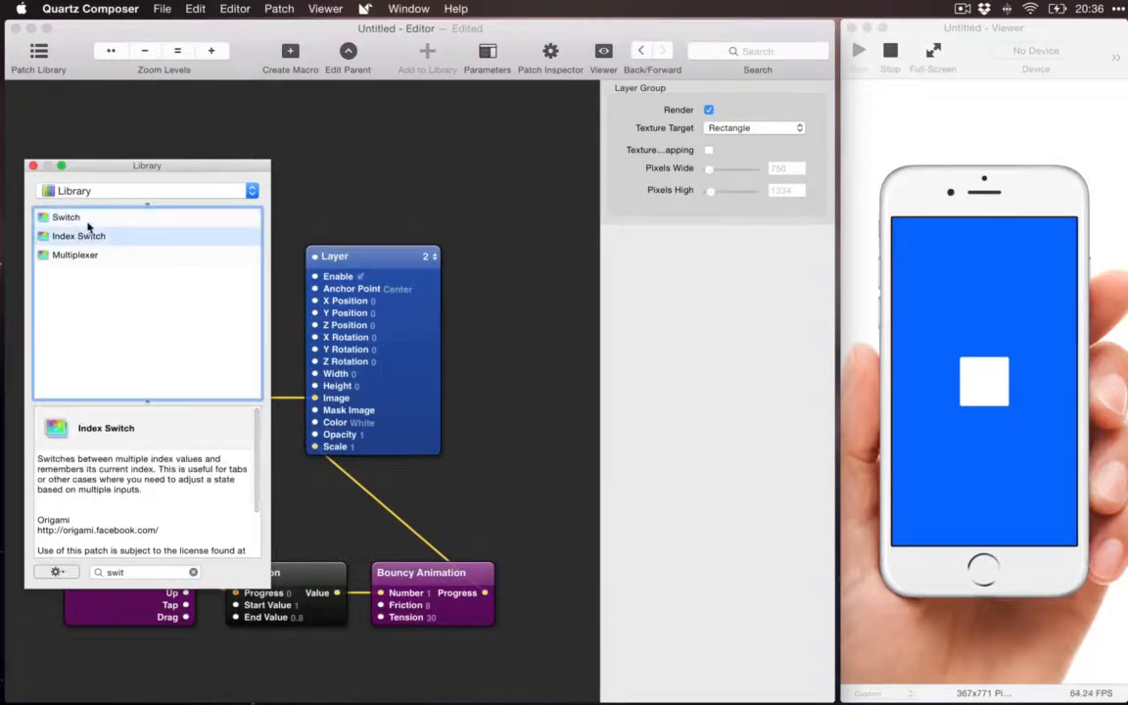
left_click(88, 221)
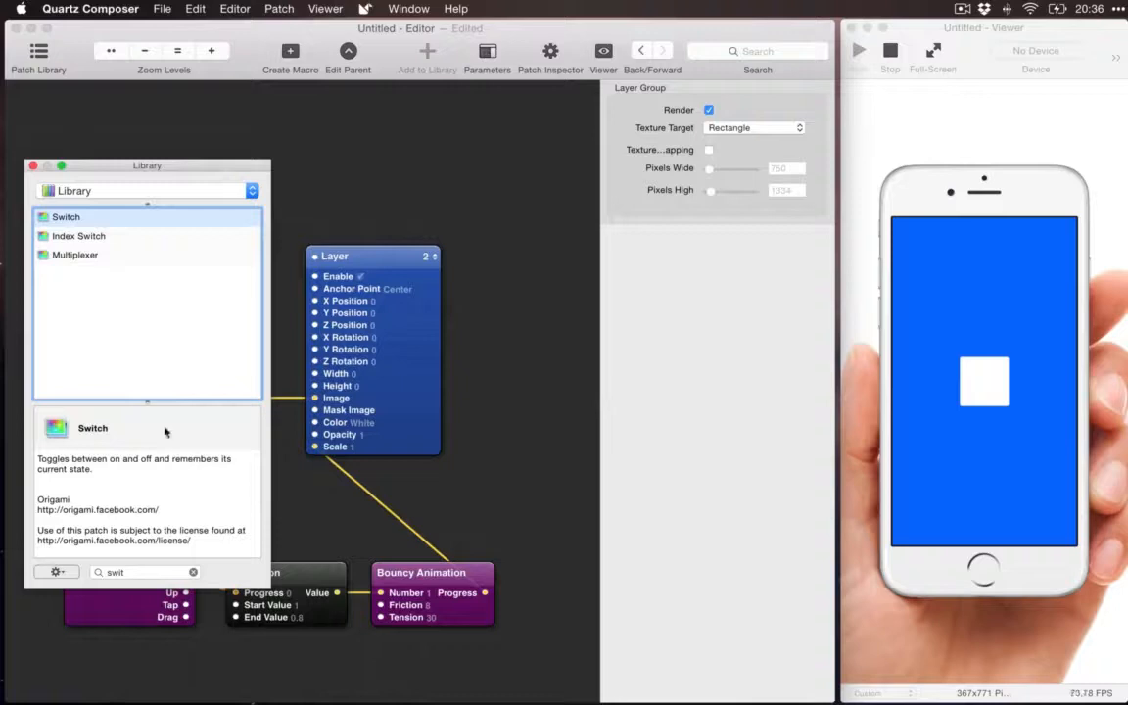
Step: Add a Switch patch to the composition and place it in the free space above the Bouncy Animation patch
double_click(83, 217)
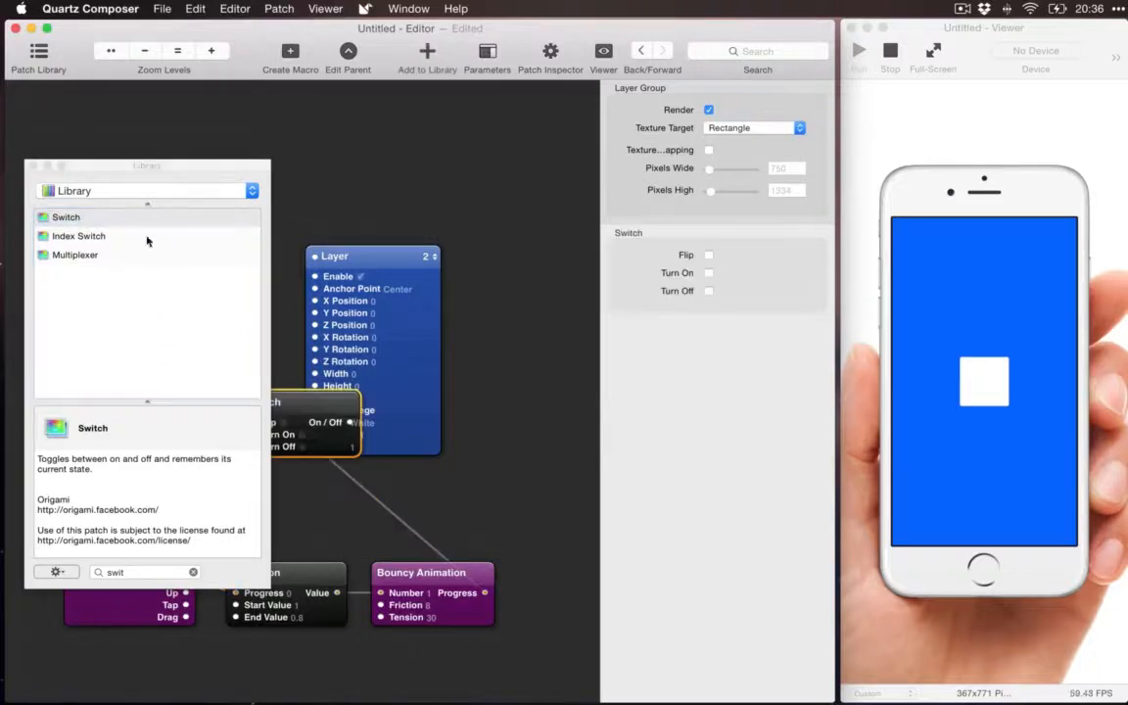
left_click(33, 167)
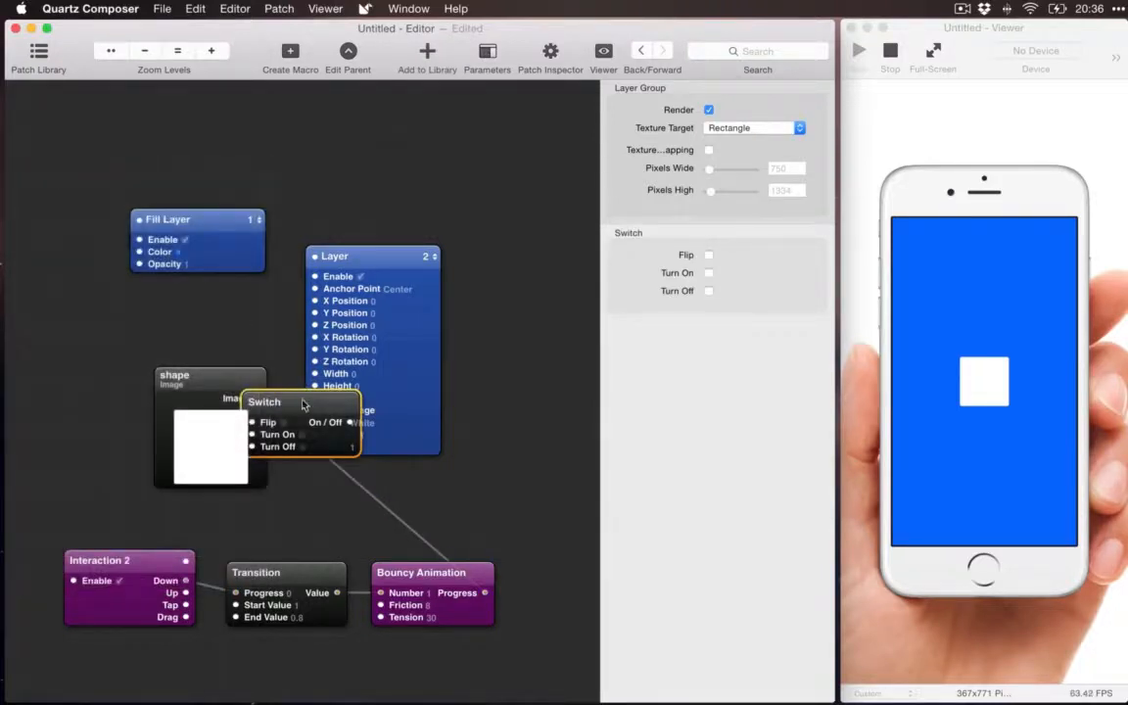
left_click_drag(302, 407, 256, 507)
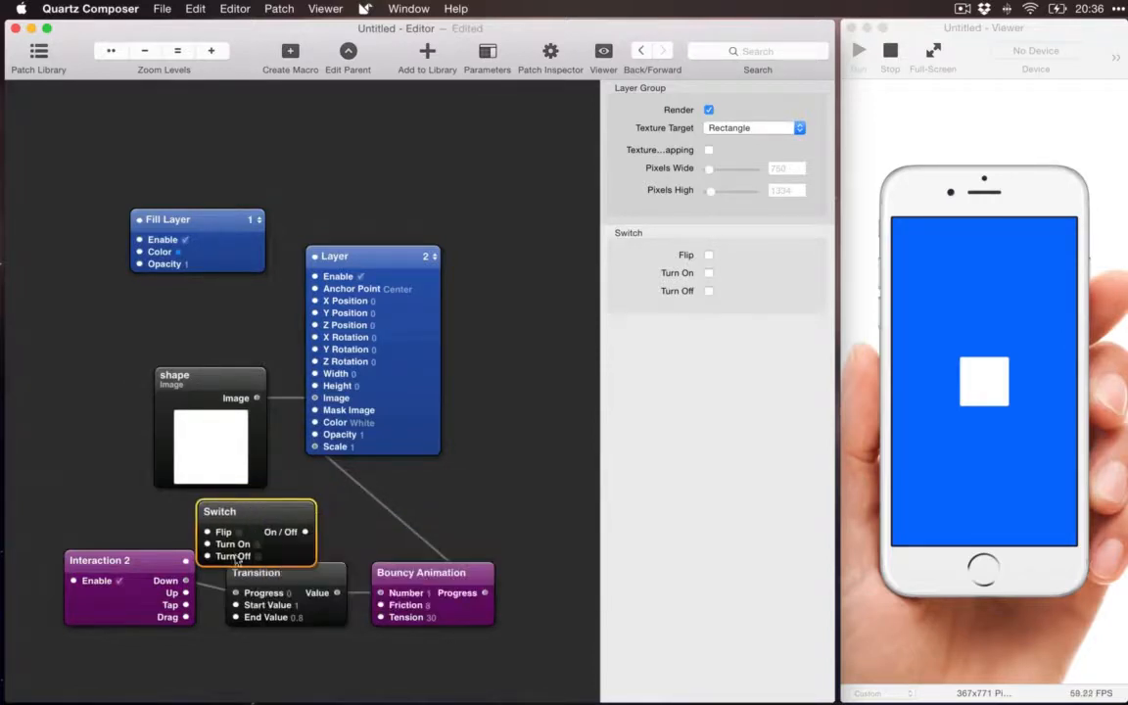
left_click_drag(271, 513, 545, 489)
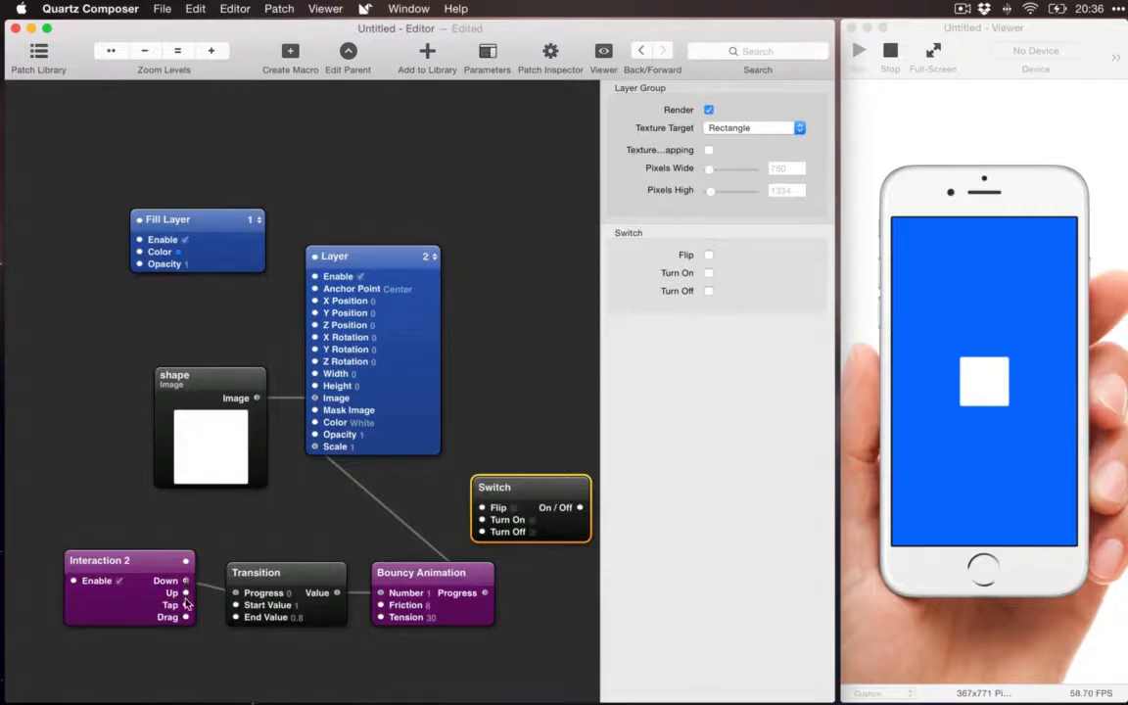
Step: Connect Interaction 2's Tap output to the Switch's Flip input and the Switch's On / Off output to the Transition's Progress input
left_click_drag(186, 606, 482, 510)
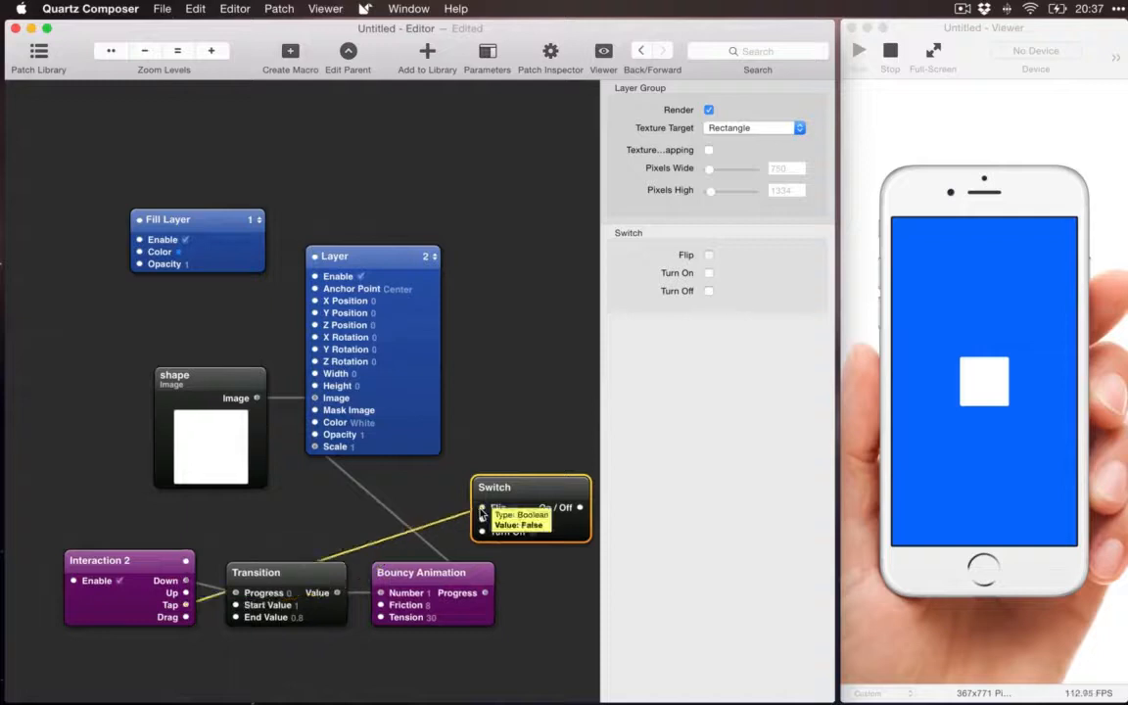
left_click(1002, 331)
left_click(1002, 331)
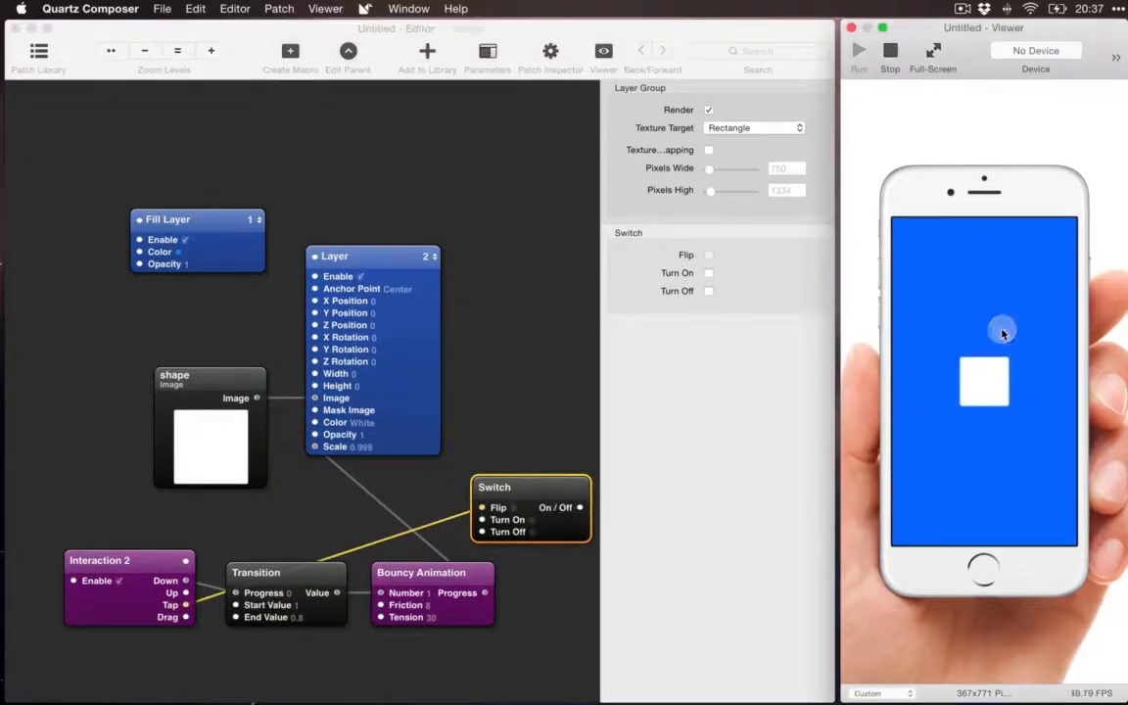
left_click(507, 496)
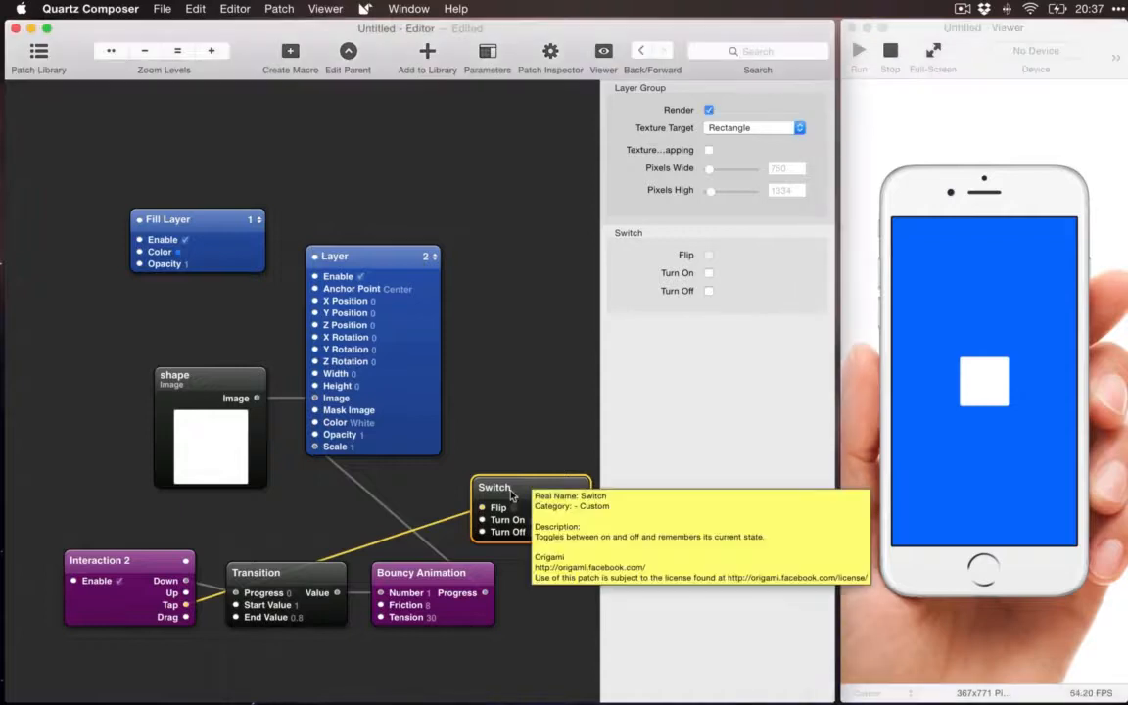
left_click_drag(515, 517, 462, 517)
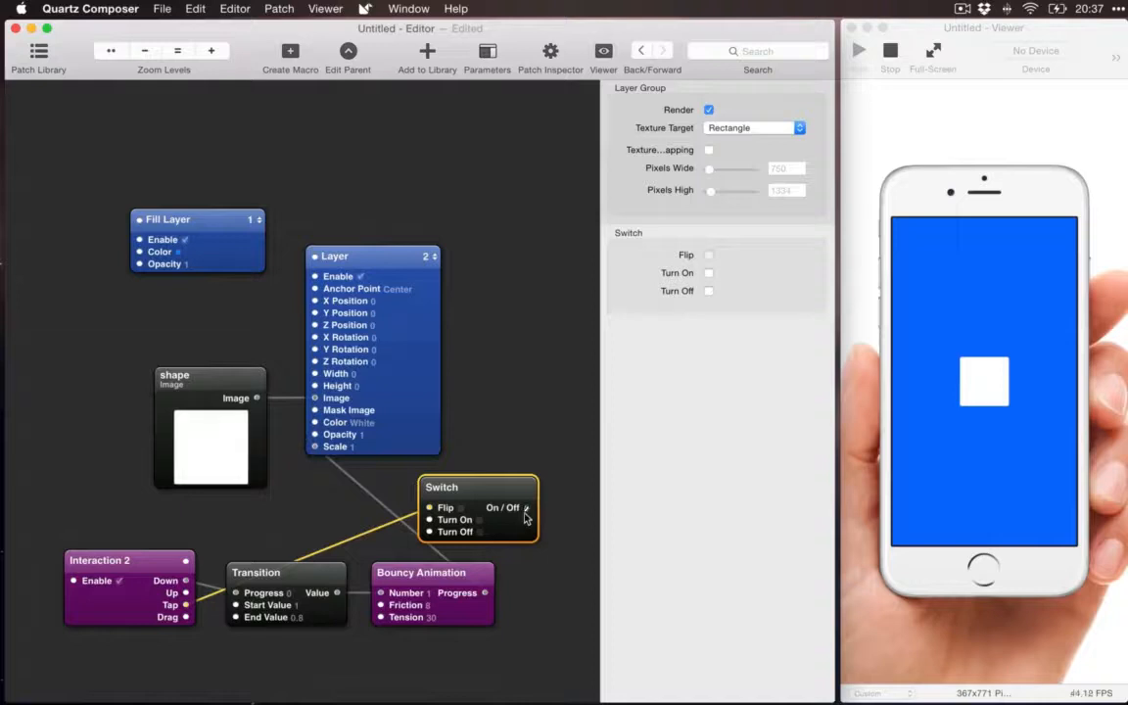
left_click_drag(526, 517, 235, 594)
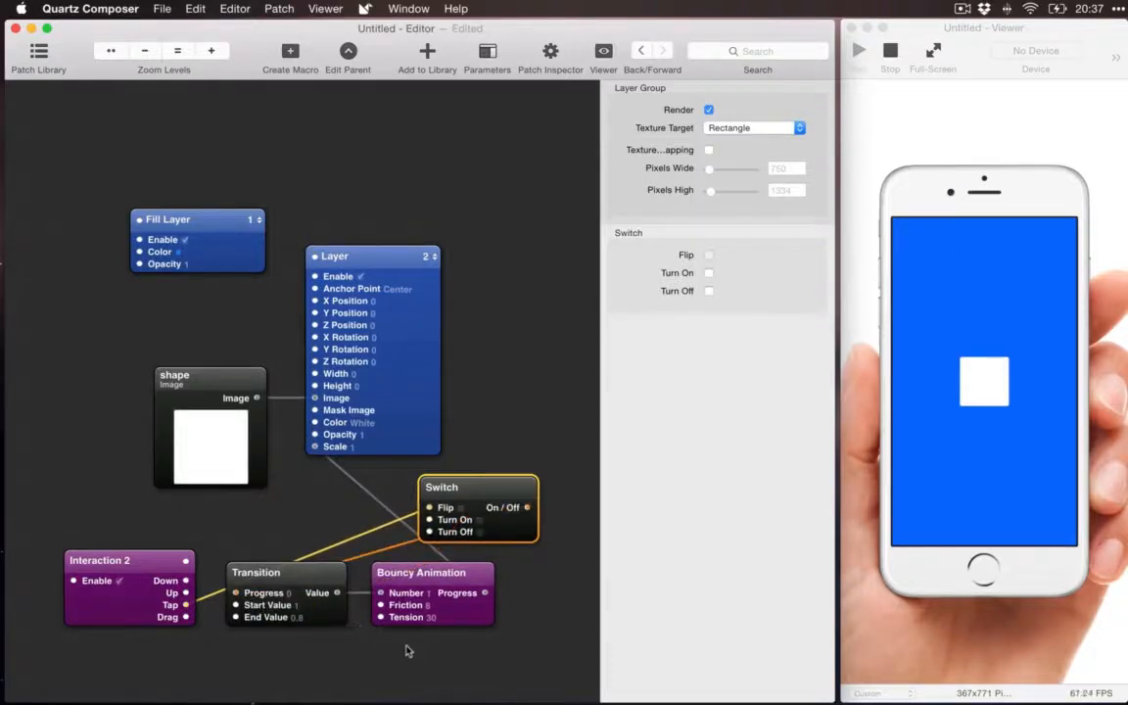
Step: Arrange the patches in one row beneath the layers, ordered Interaction 2, Switch, Transition and Bouncy Animation
left_click_drag(408, 652, 404, 614)
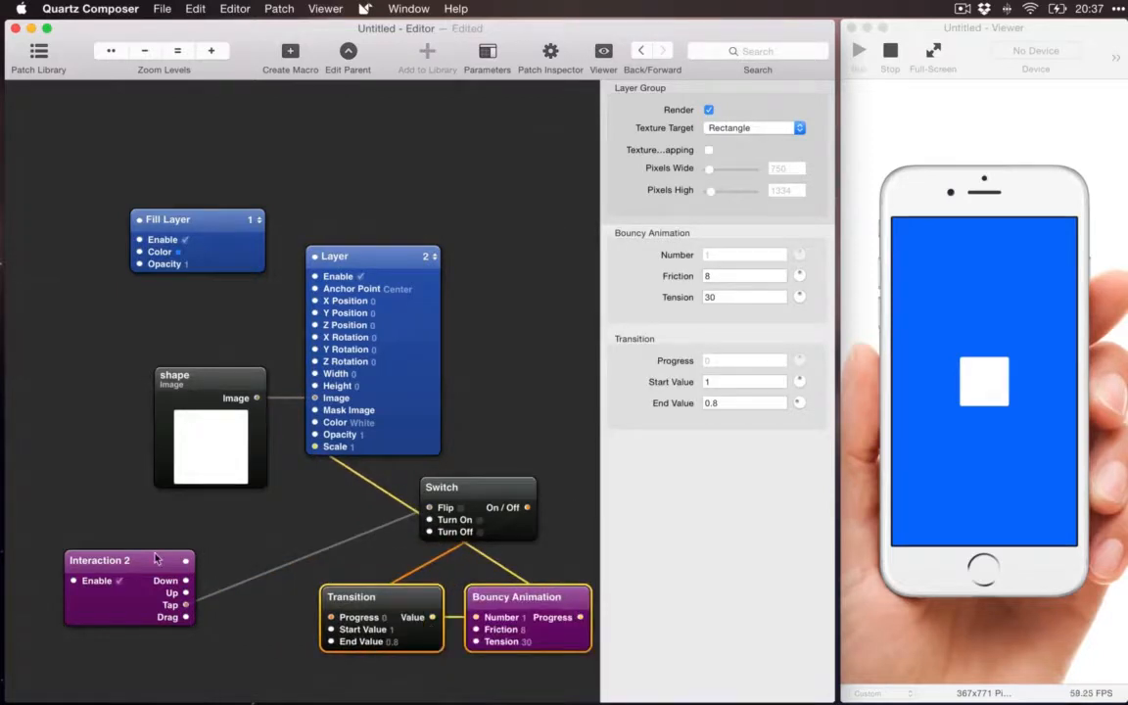
left_click_drag(154, 559, 96, 585)
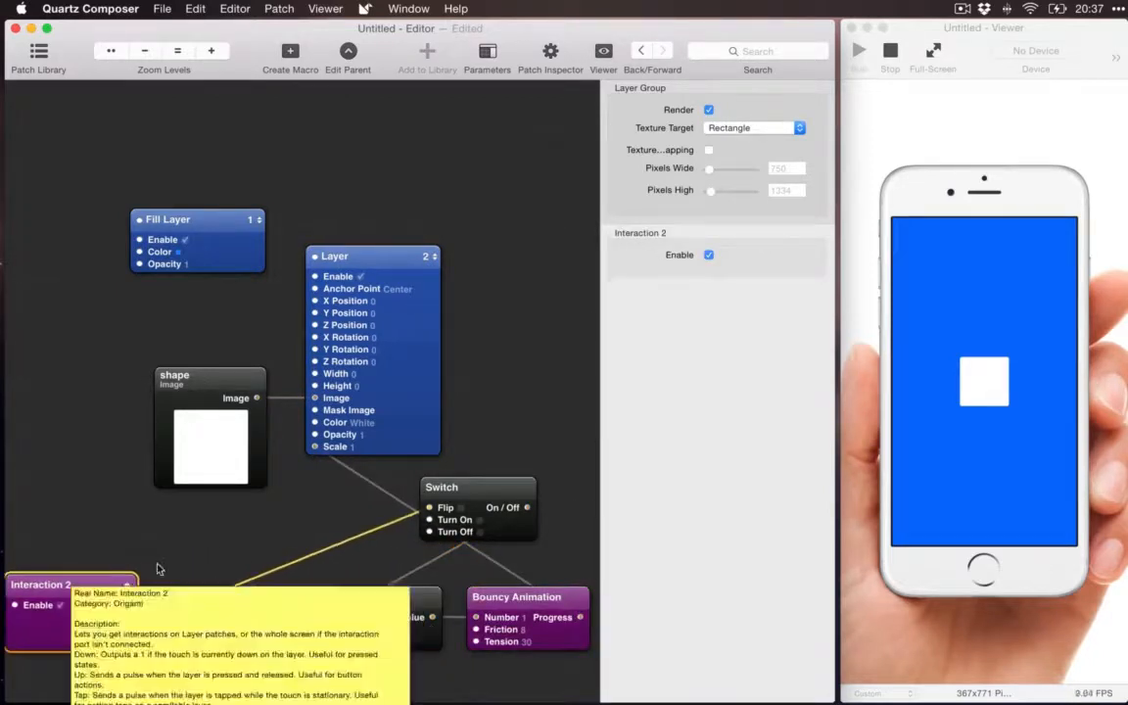
left_click_drag(483, 487, 234, 592)
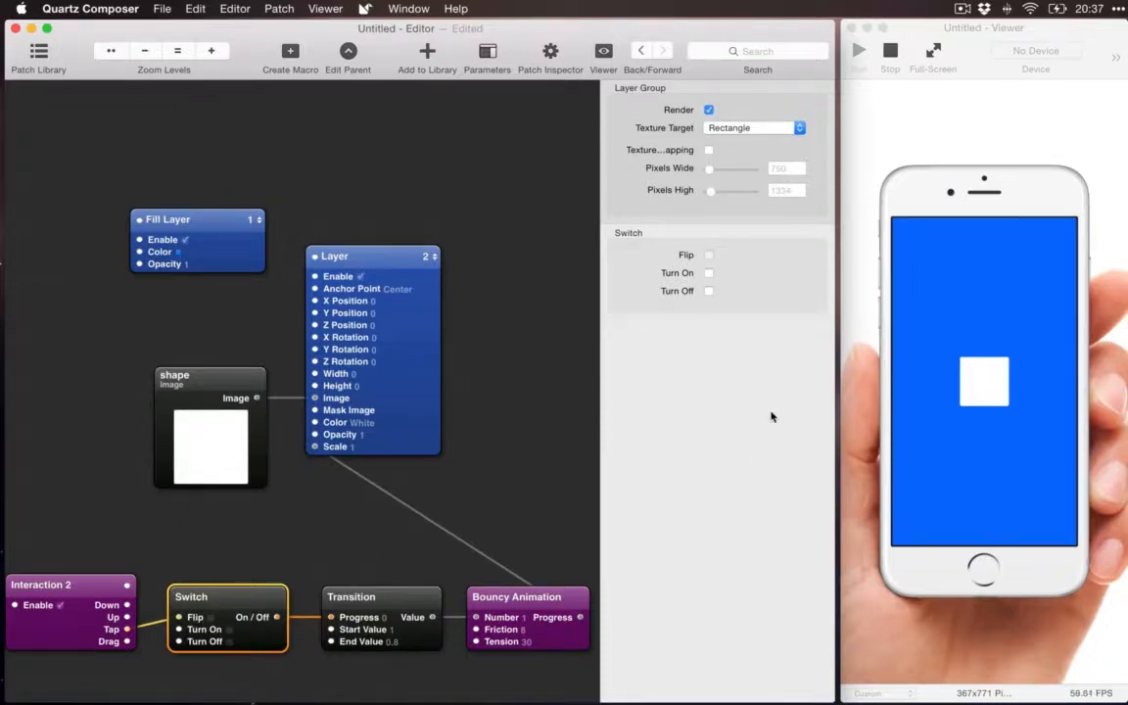
Step: Test the Switch-driven scaling by tapping the phone screen repeatedly in the Viewer to toggle the square's size
left_click(1032, 287)
left_click(1018, 313)
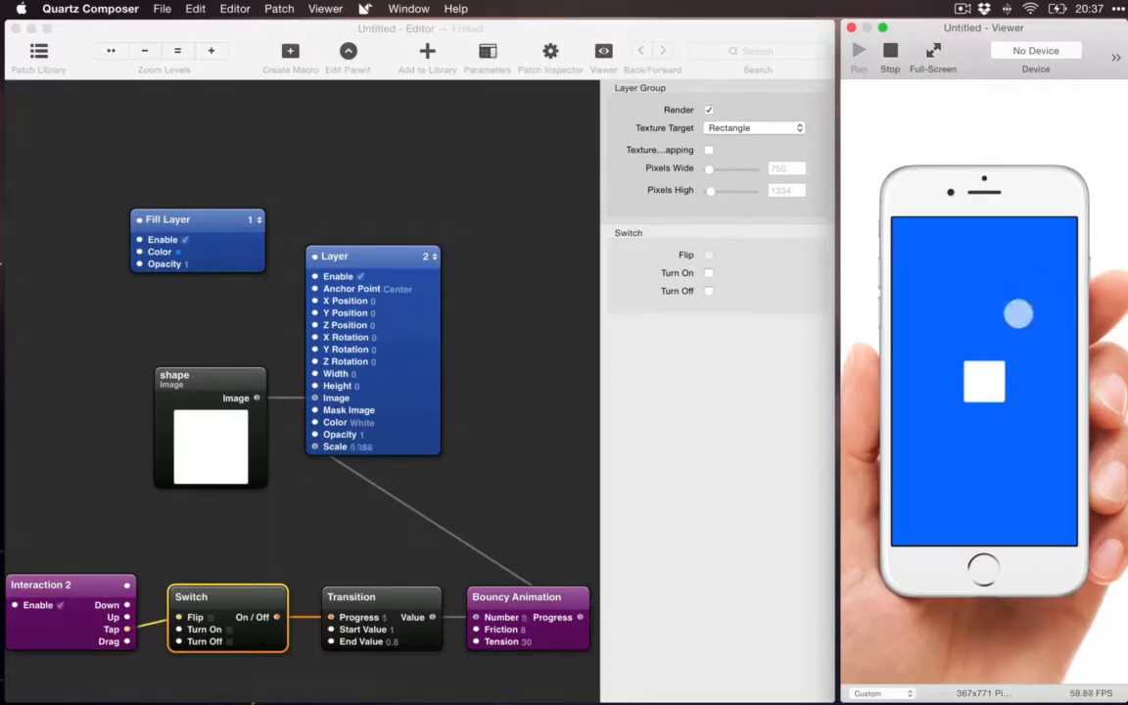
left_click(1018, 313)
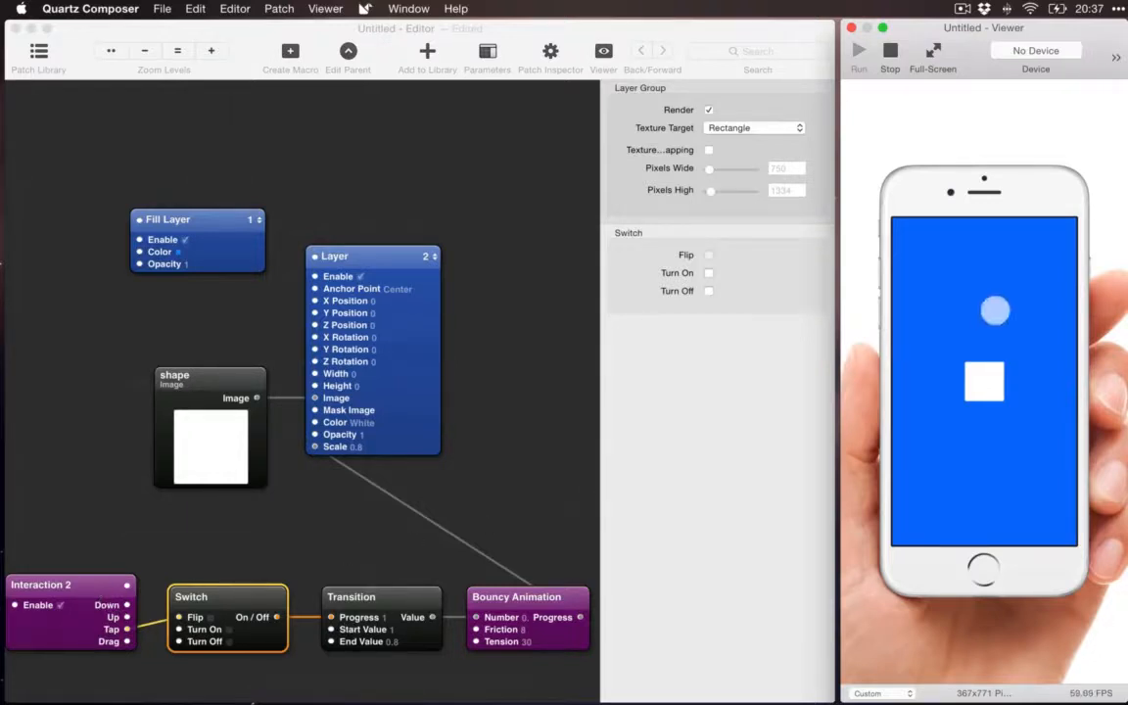
left_click(995, 310)
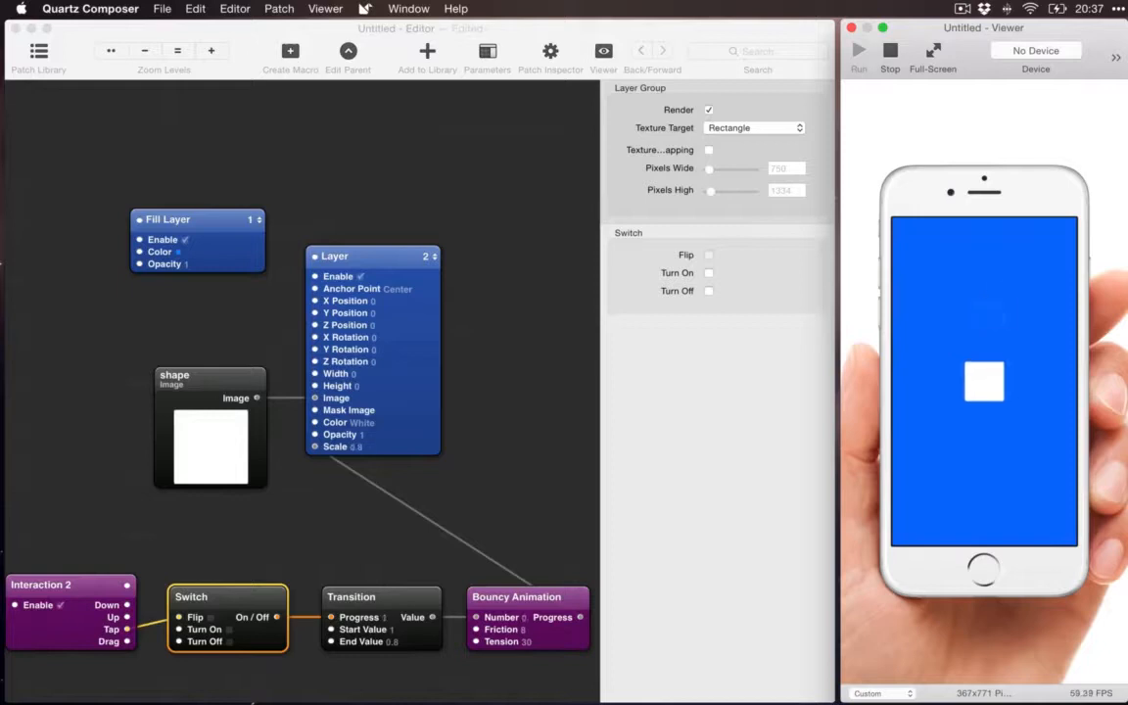
left_click(992, 309)
left_click(995, 310)
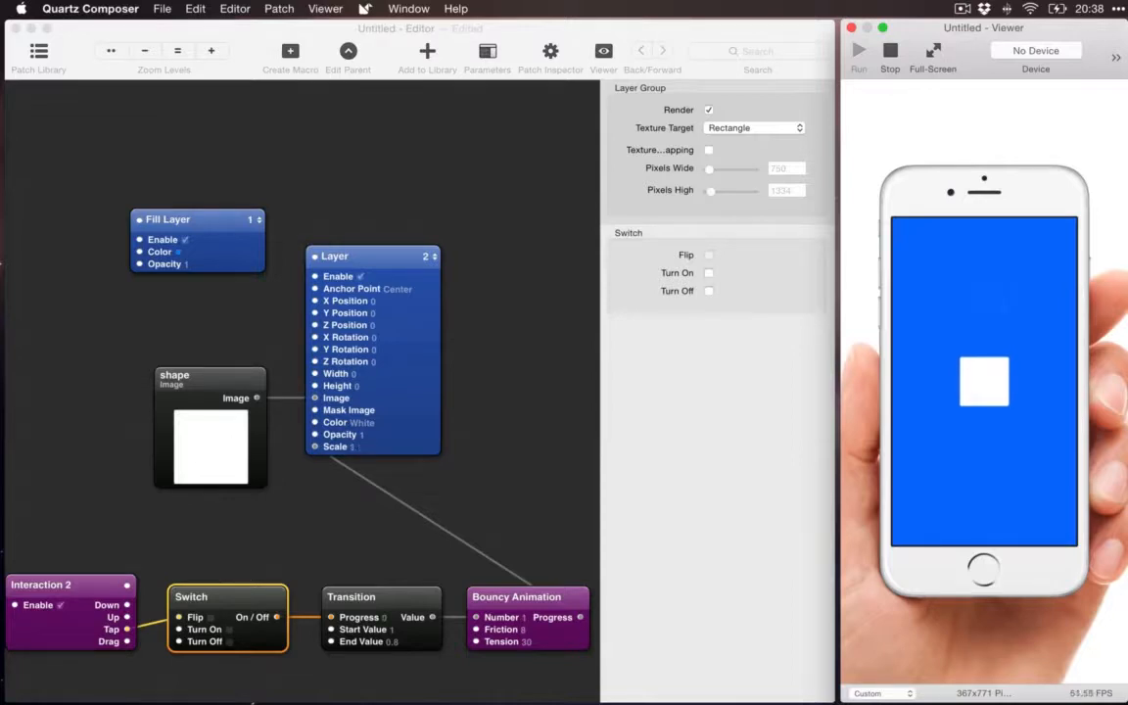
left_click(995, 311)
left_click(995, 311)
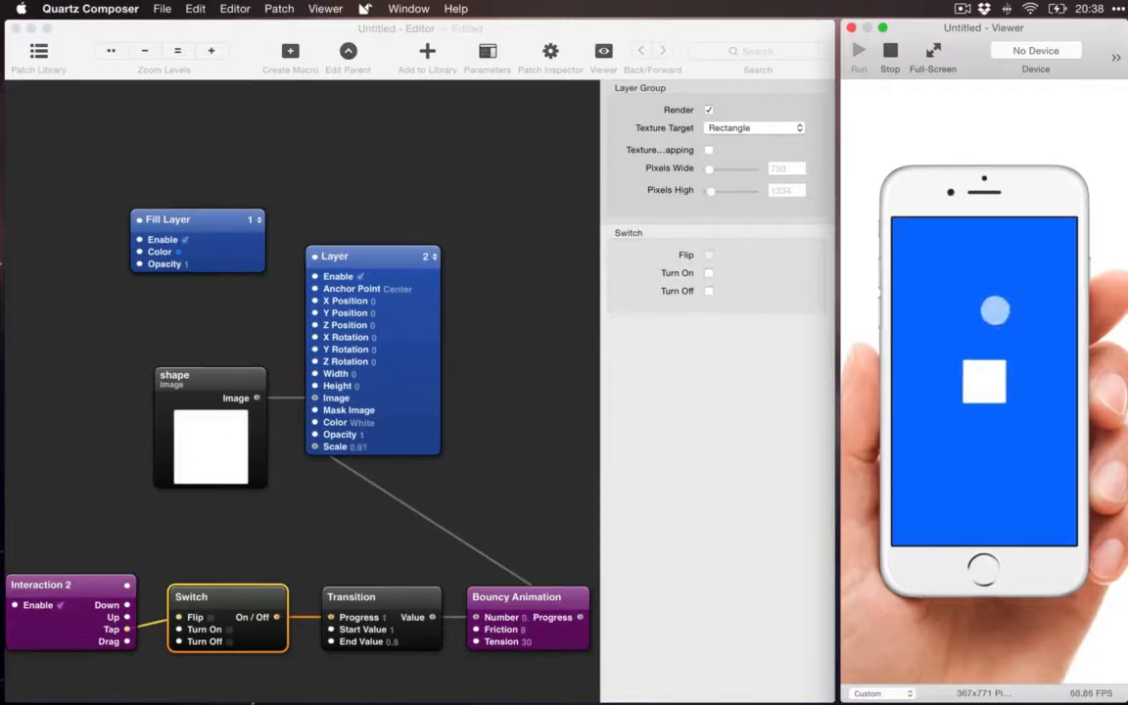
left_click(995, 311)
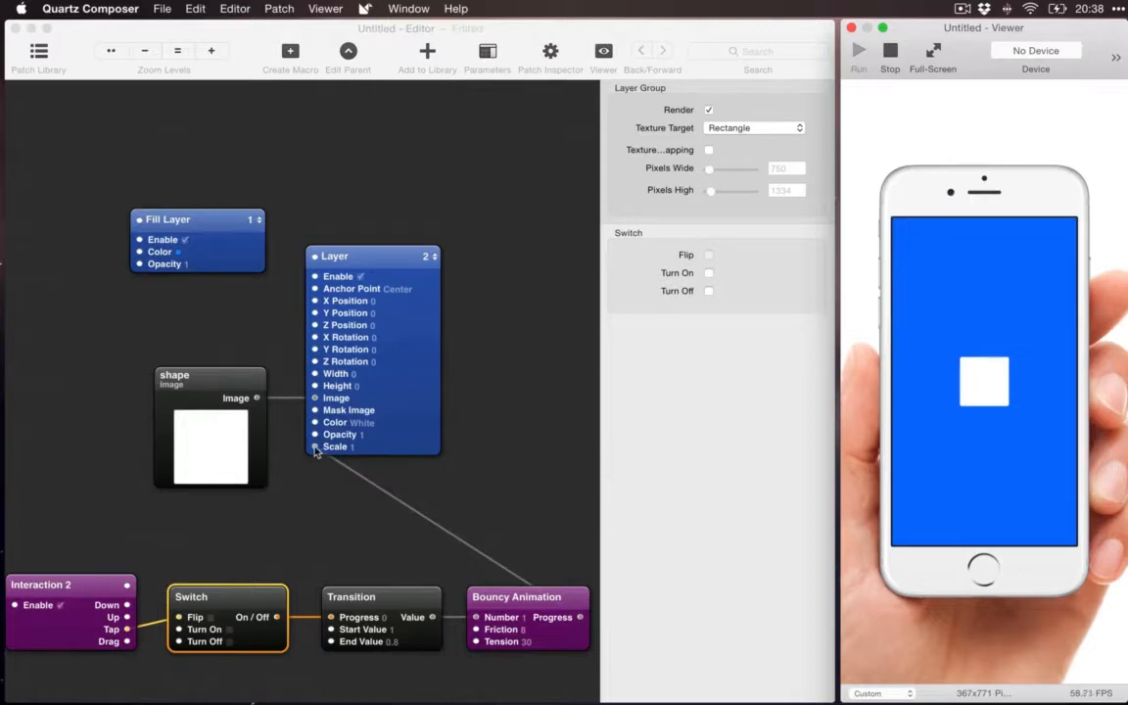
Step: Reroute the Bouncy Animation's Progress output from the Layer's Scale to its X Position, and test it in the Viewer
left_click_drag(315, 448, 314, 305)
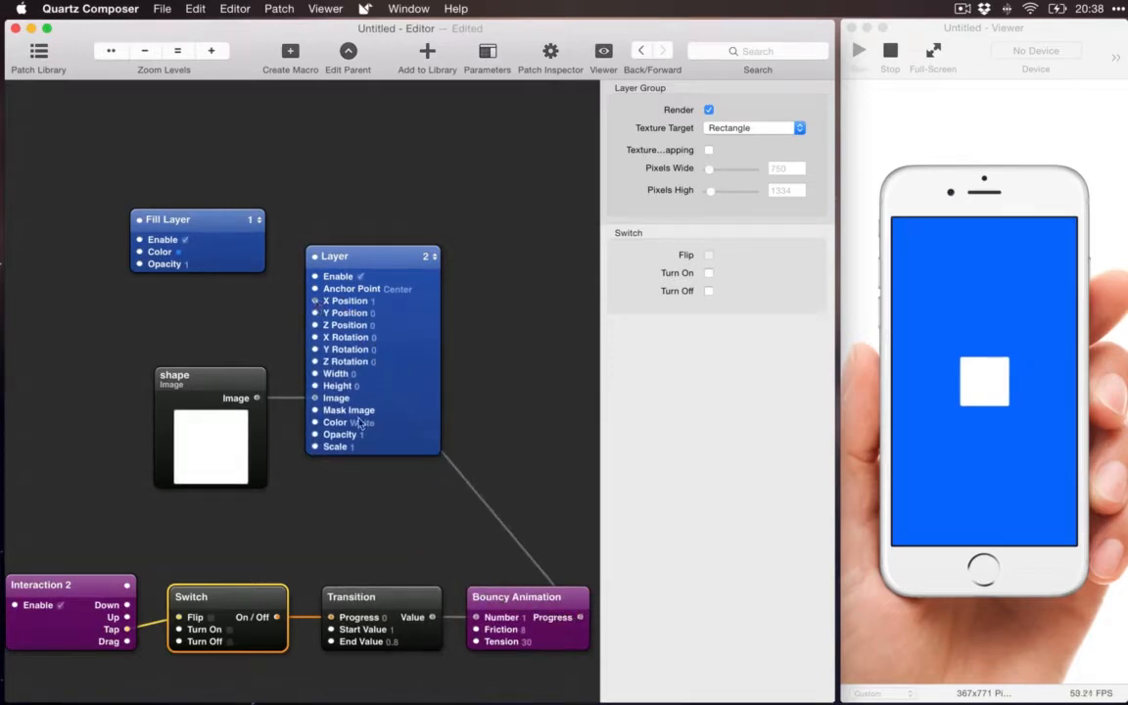
left_click(1044, 356)
left_click(1044, 357)
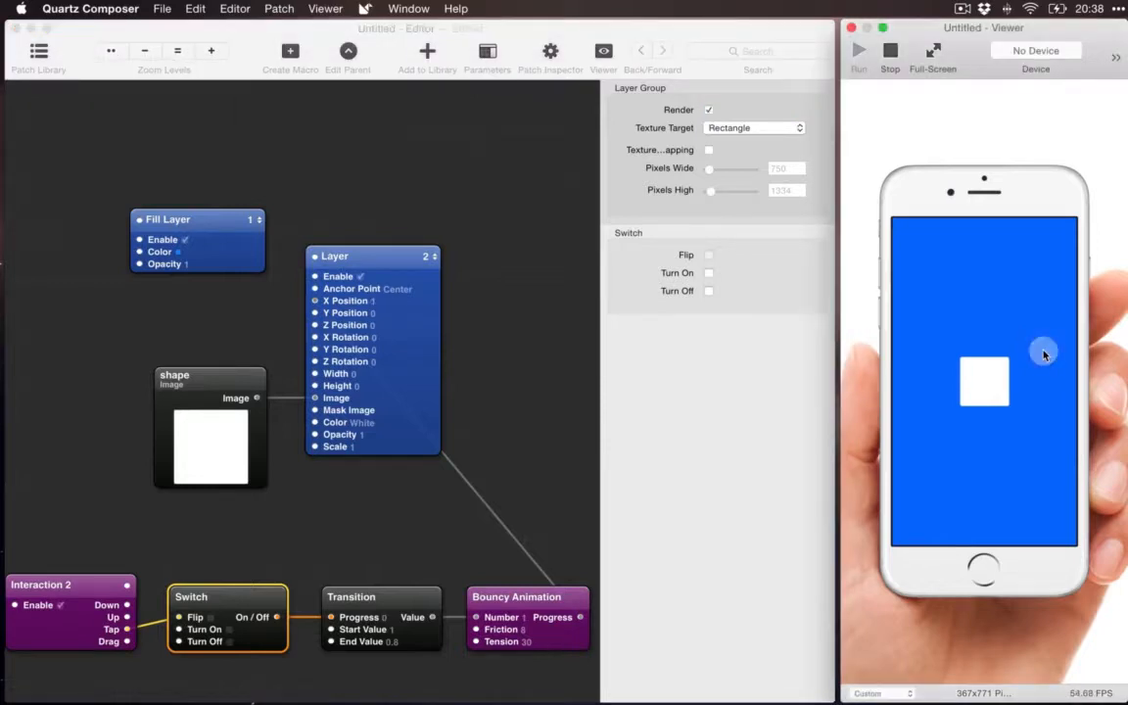
left_click(1044, 356)
Step: Set the Transition patch's Start Value to 0 and its End Value to 300
left_click(505, 635)
left_click(398, 630)
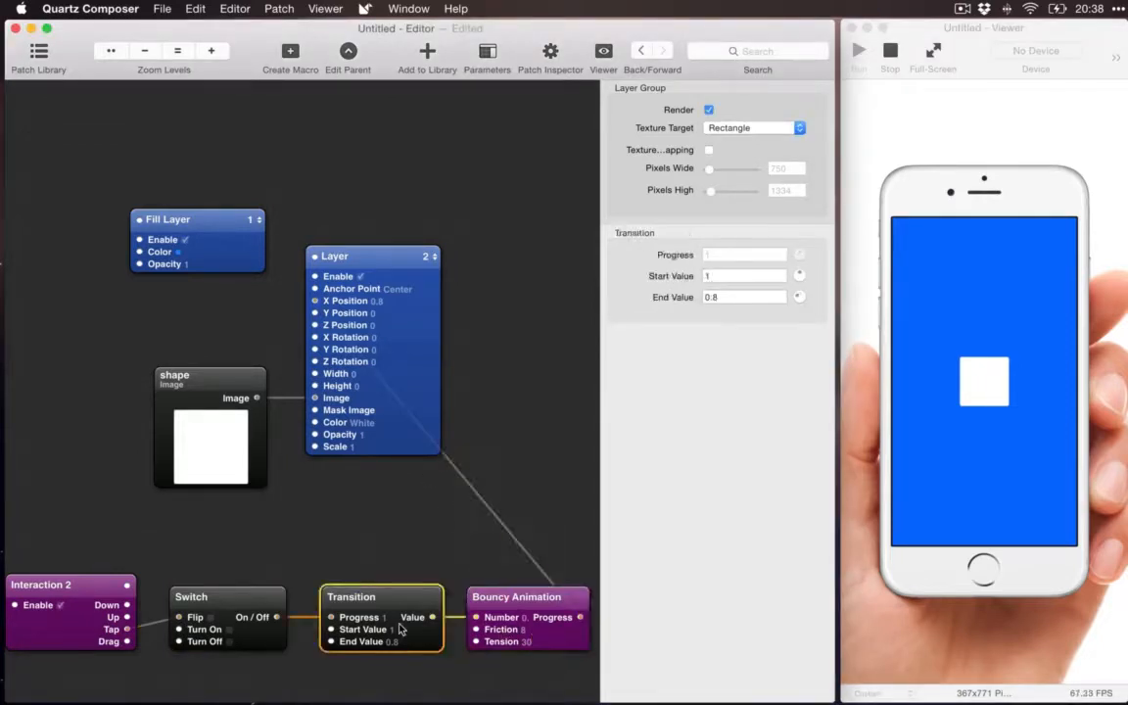
left_click(723, 297)
key("shift+Tab")
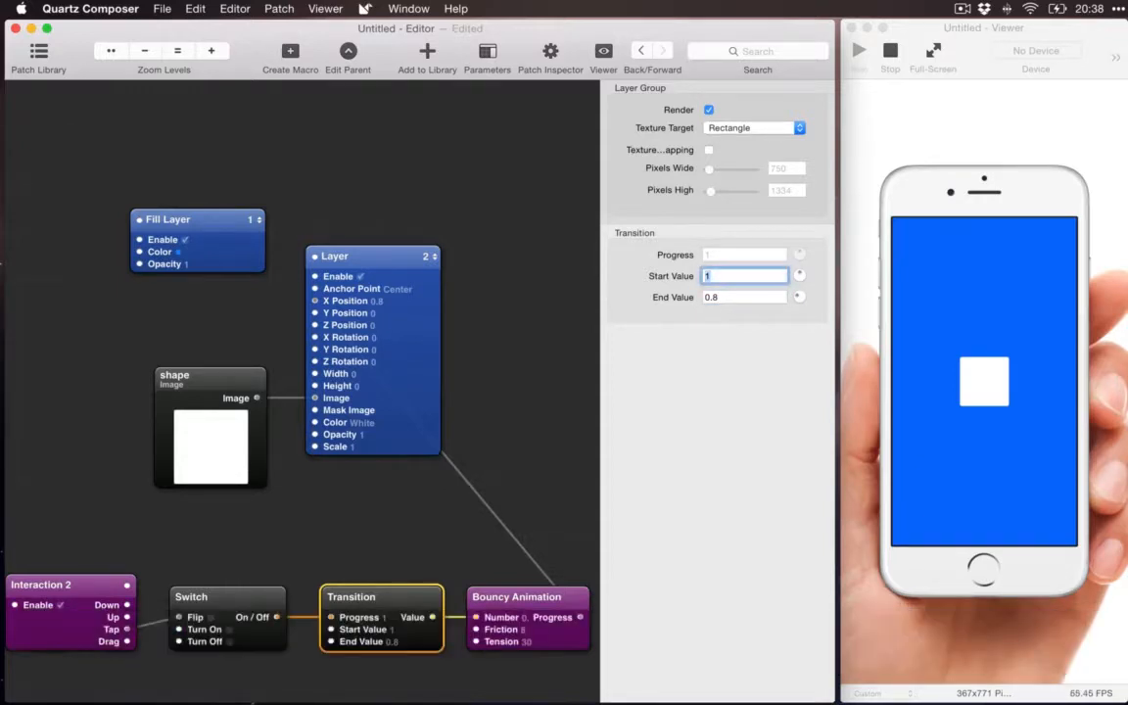
type("0")
key("Tab")
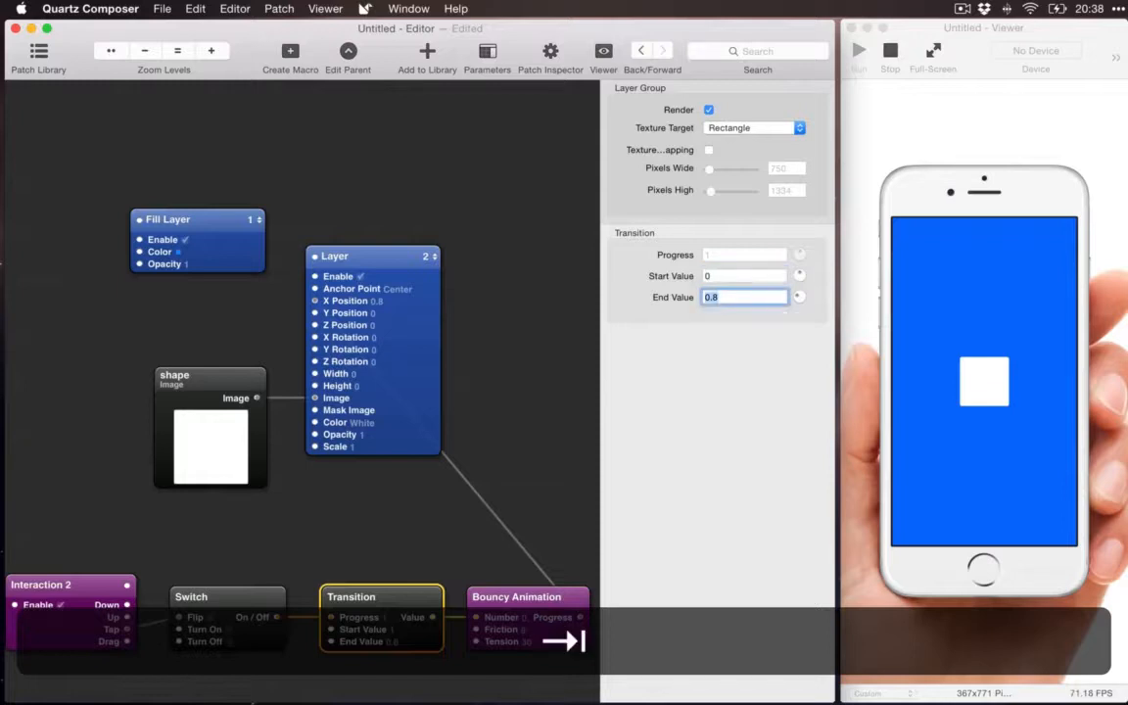
type("300")
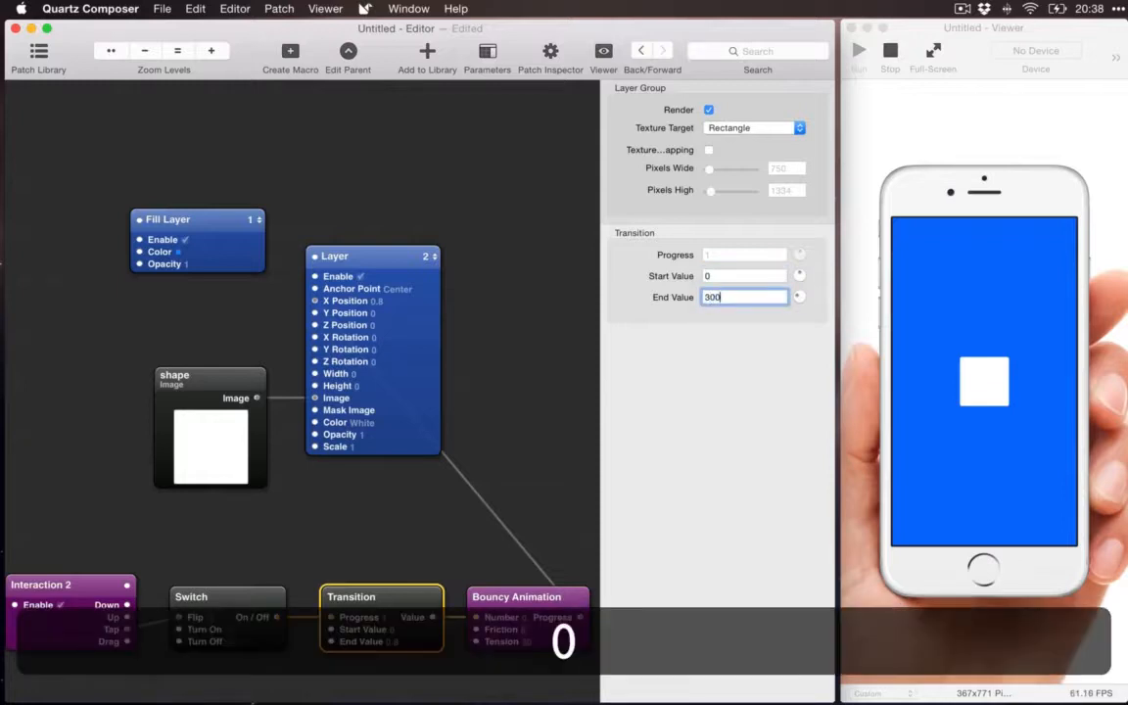
key("Return")
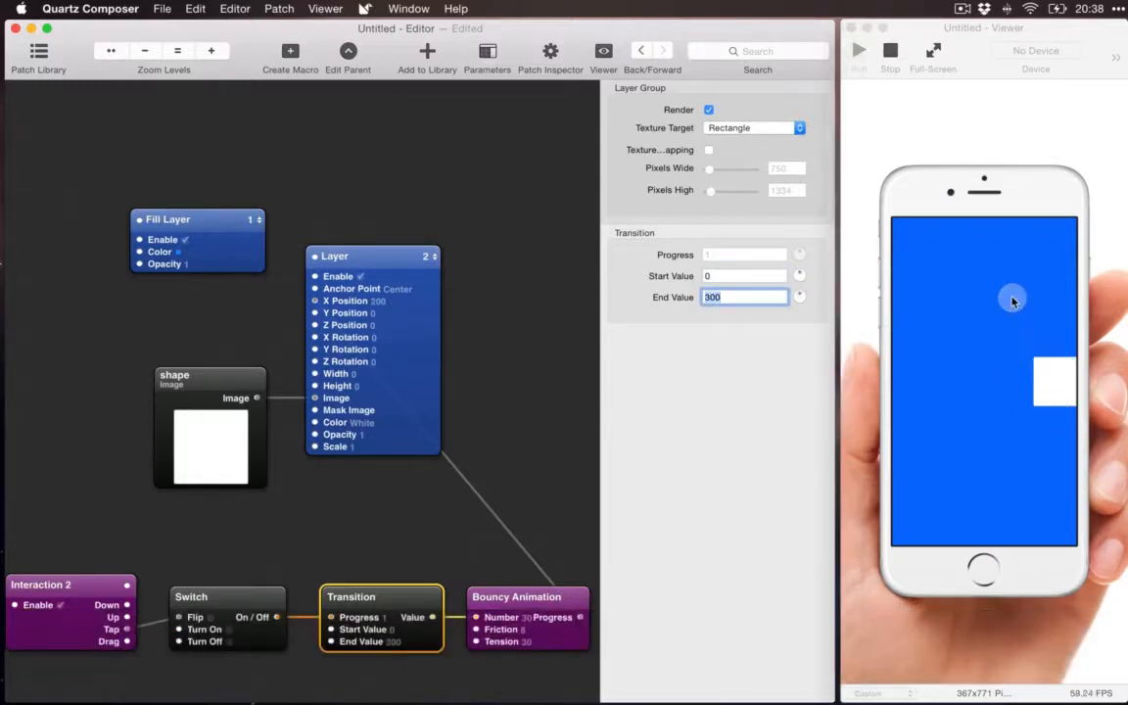
Step: Test the X Position animation by tapping the phone screen repeatedly in the Viewer to toggle the square's horizontal movement
left_click(1014, 301)
left_click(1014, 302)
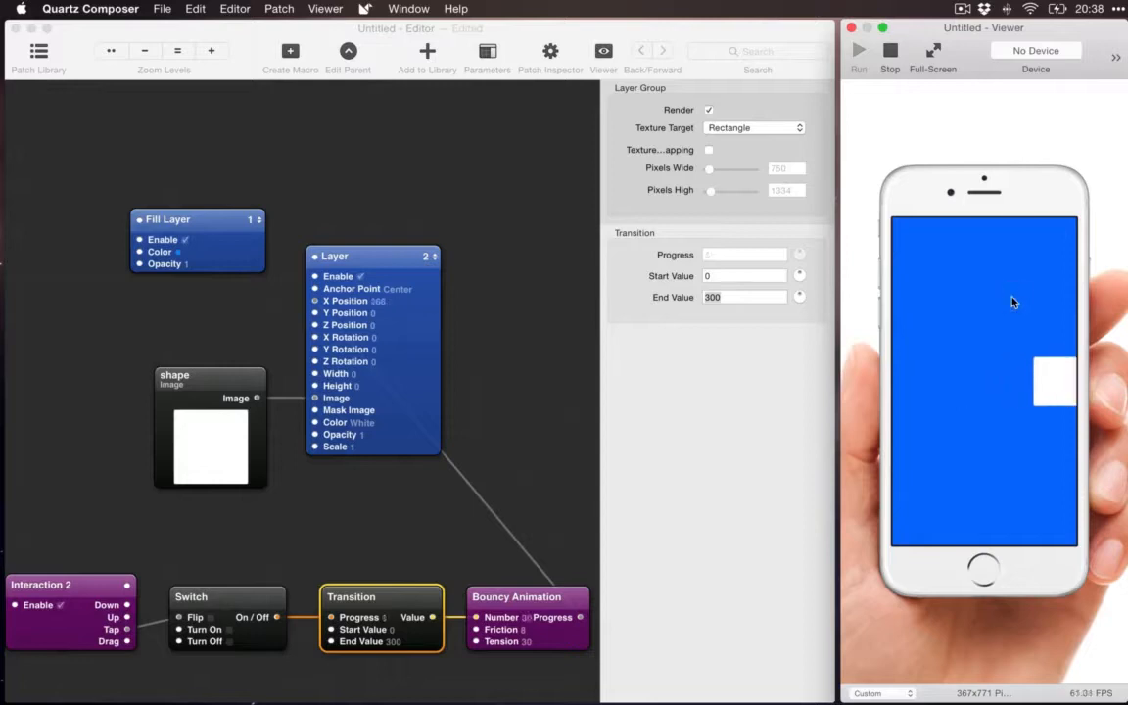
left_click(1014, 301)
left_click(1014, 302)
left_click(1014, 302)
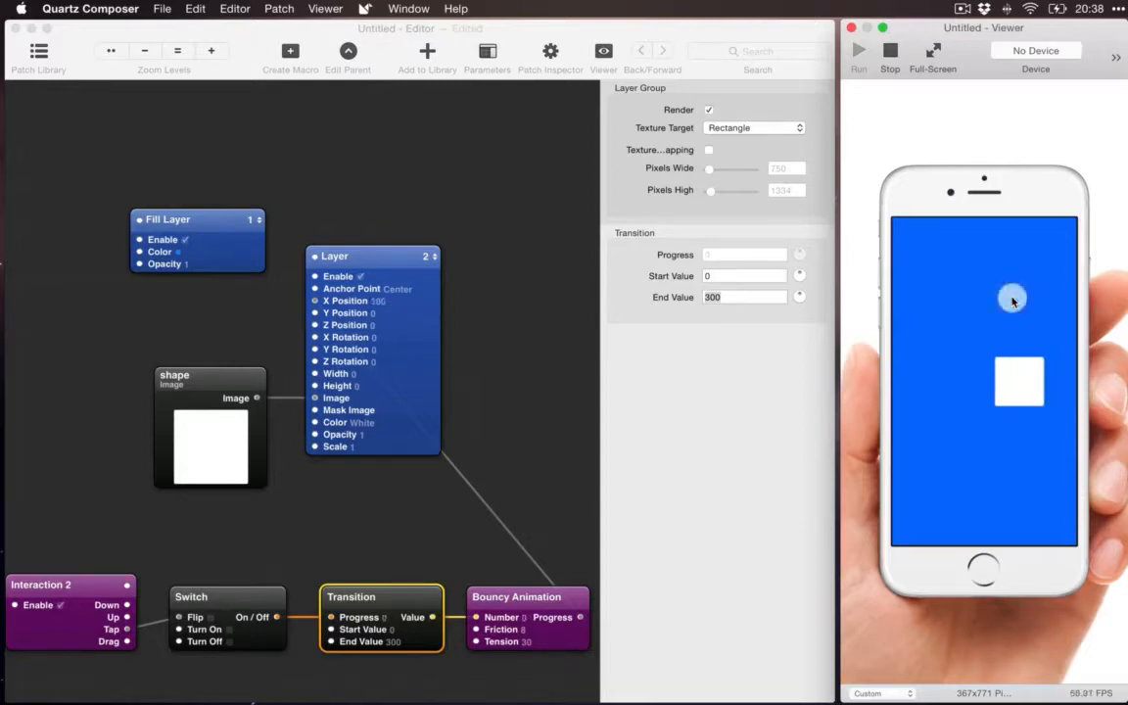
left_click(1014, 301)
left_click(1014, 301)
left_click(1013, 302)
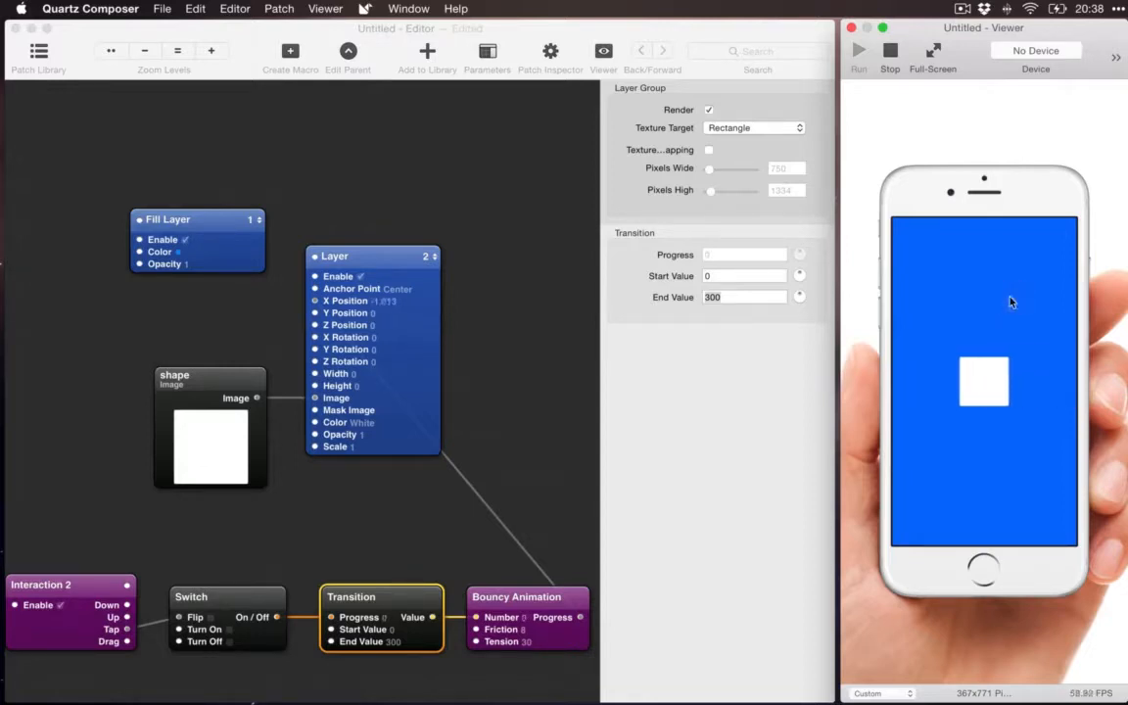
left_click(1009, 303)
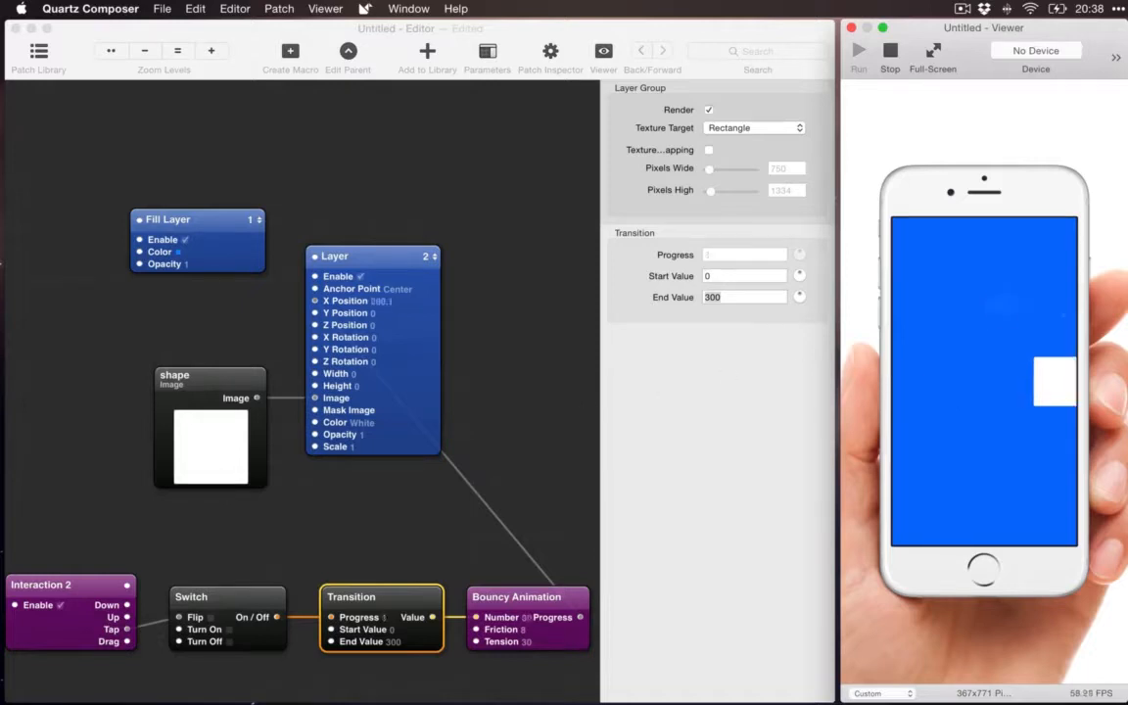
left_click(1004, 304)
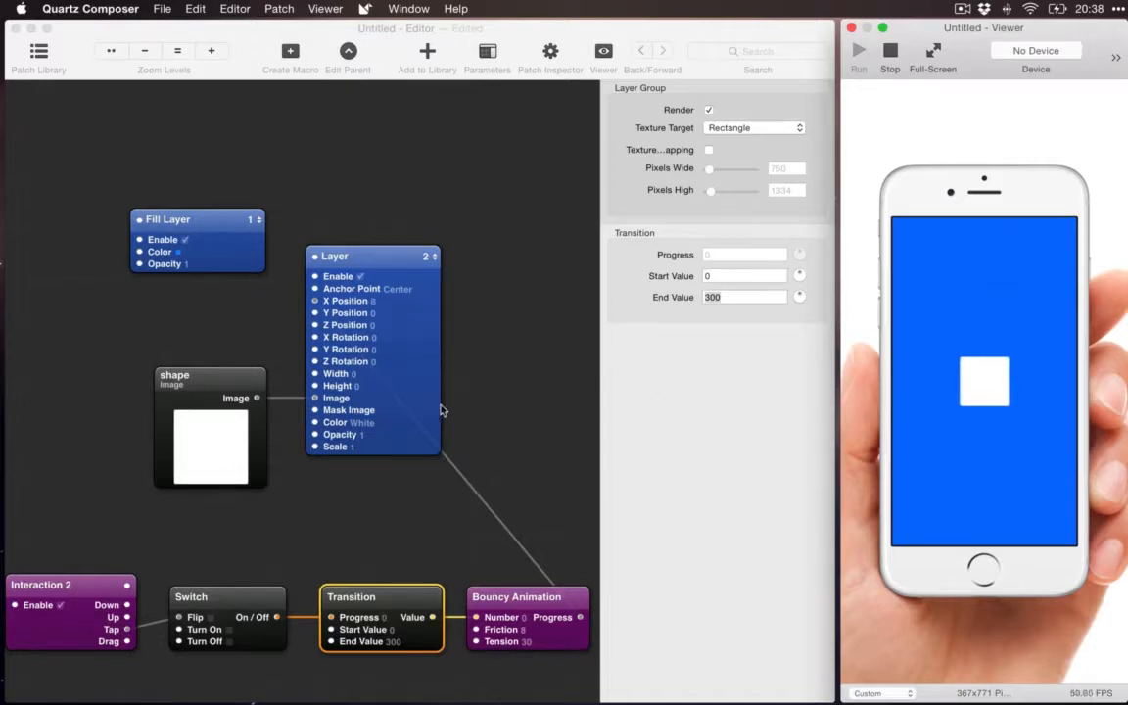
left_click(492, 404)
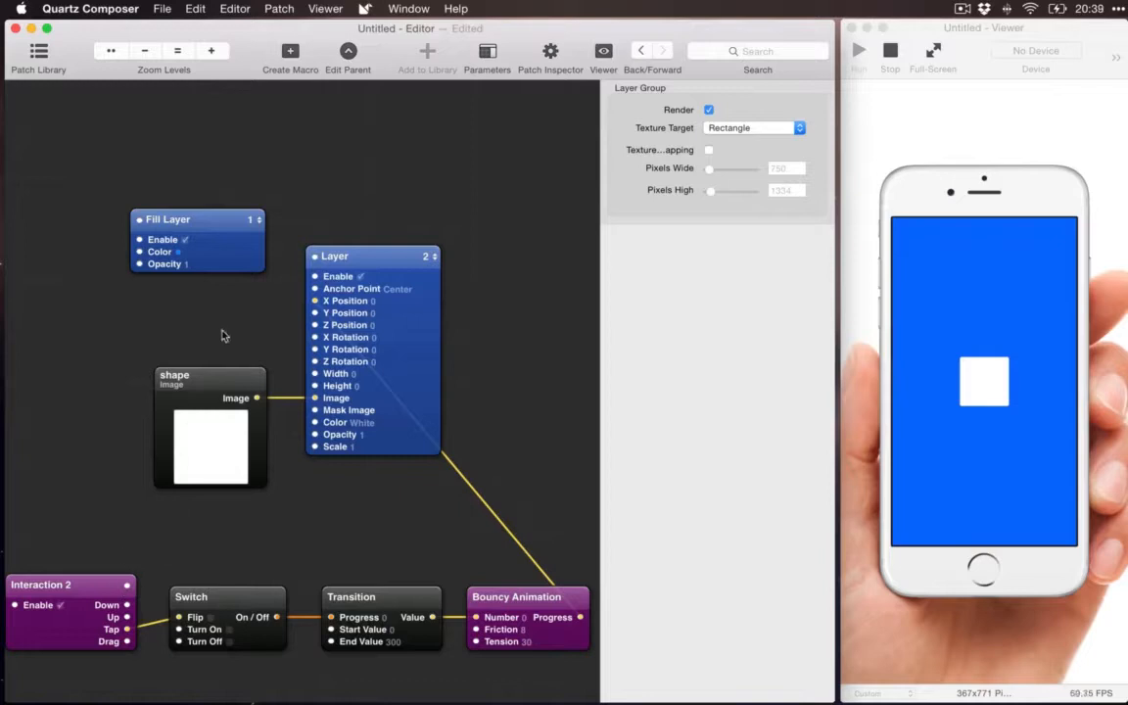
Step: Swap the stacking order by assigning the Layer to Layer 1, and restore it by assigning the Fill Layer to Layer 1
mouse_move(538, 601)
left_click(380, 262)
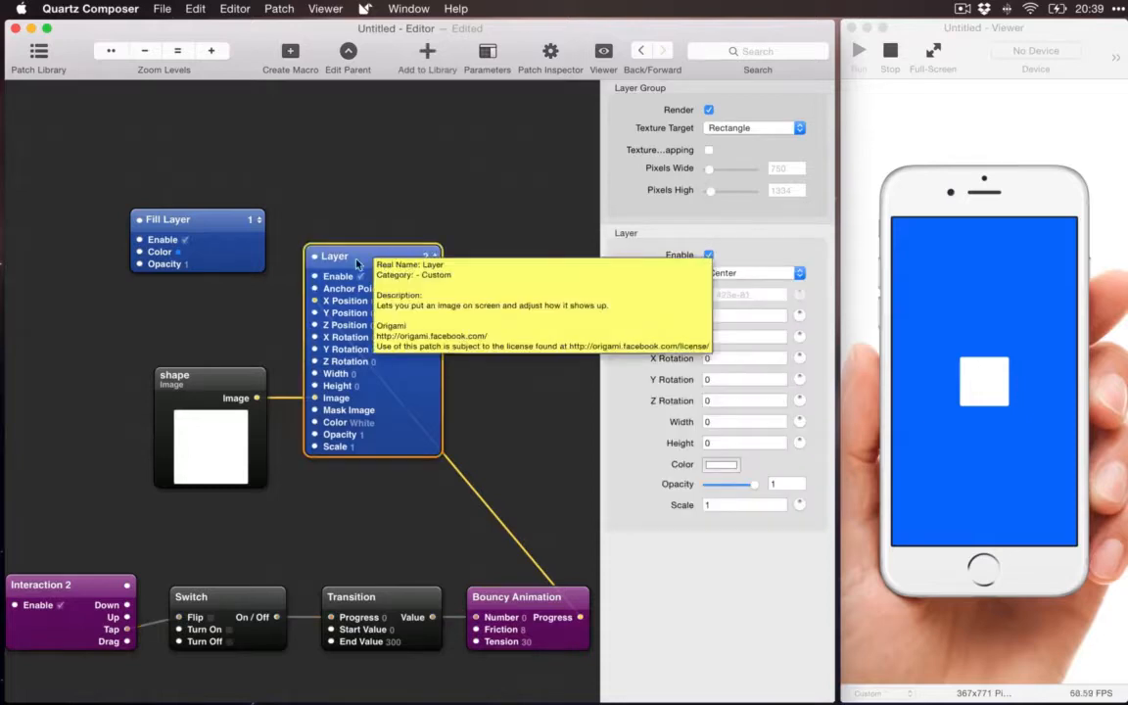
left_click(219, 221)
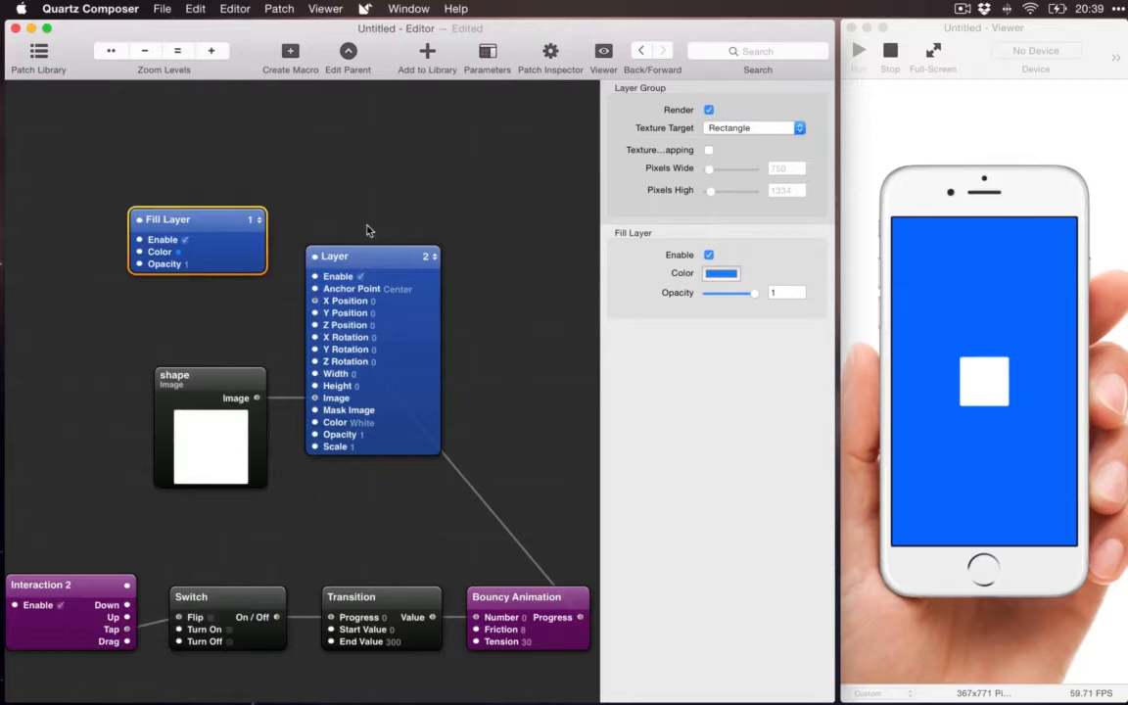
left_click(433, 258)
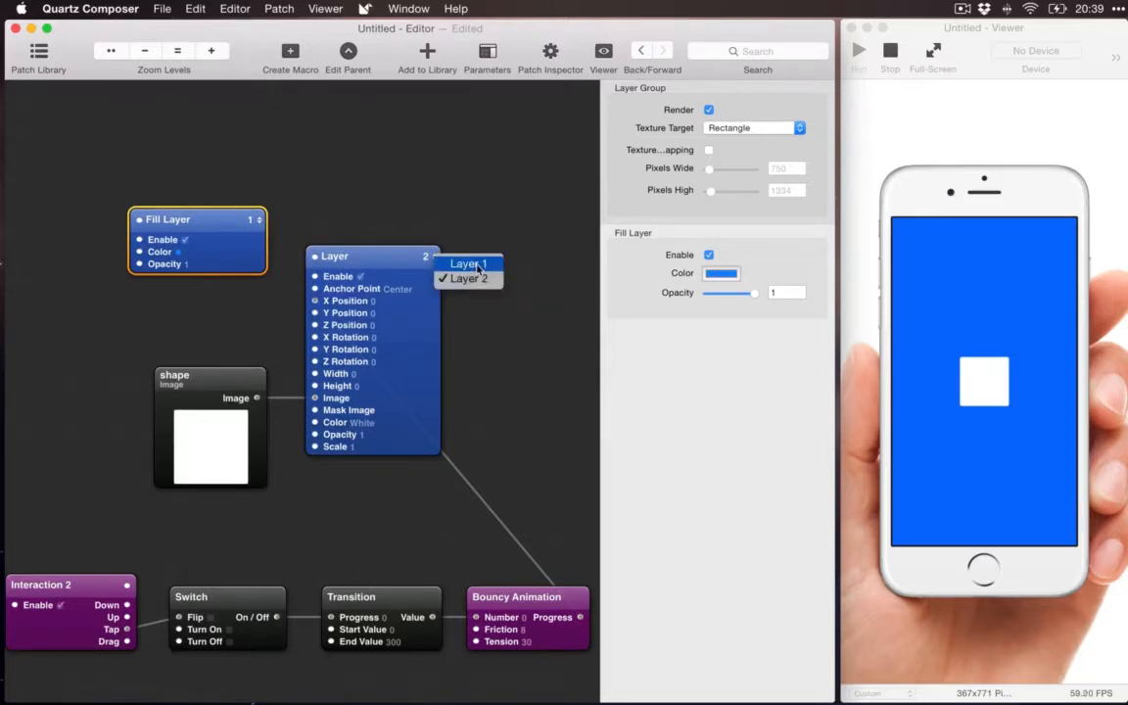
left_click(478, 266)
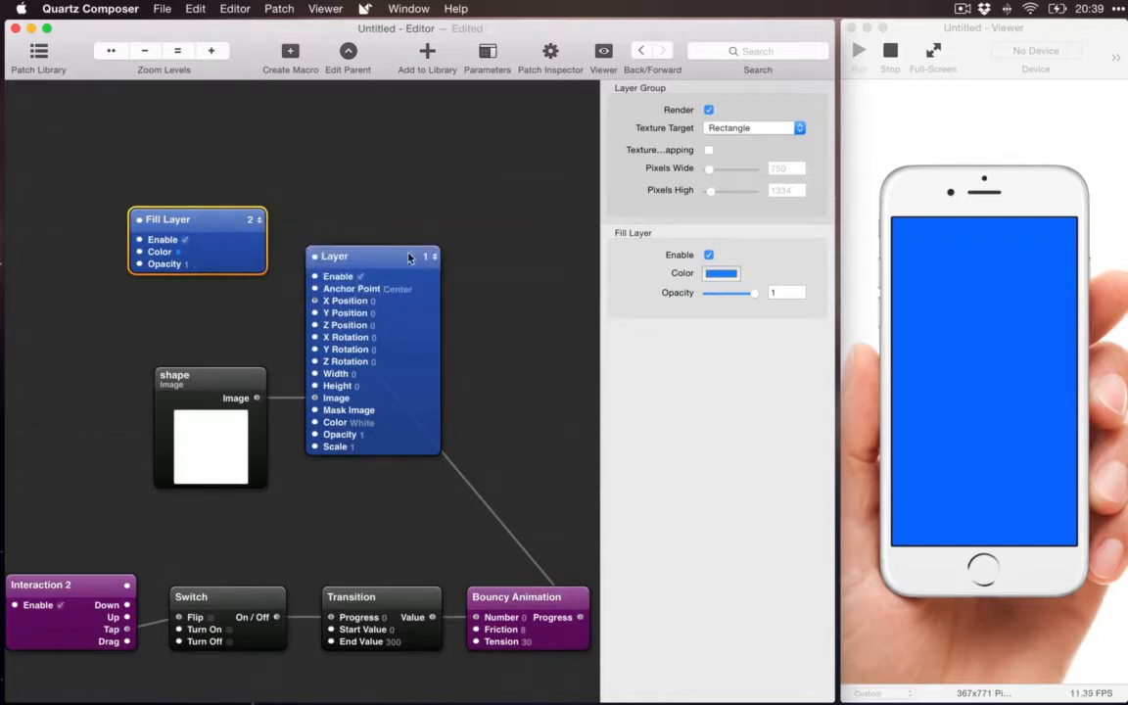
left_click(389, 263)
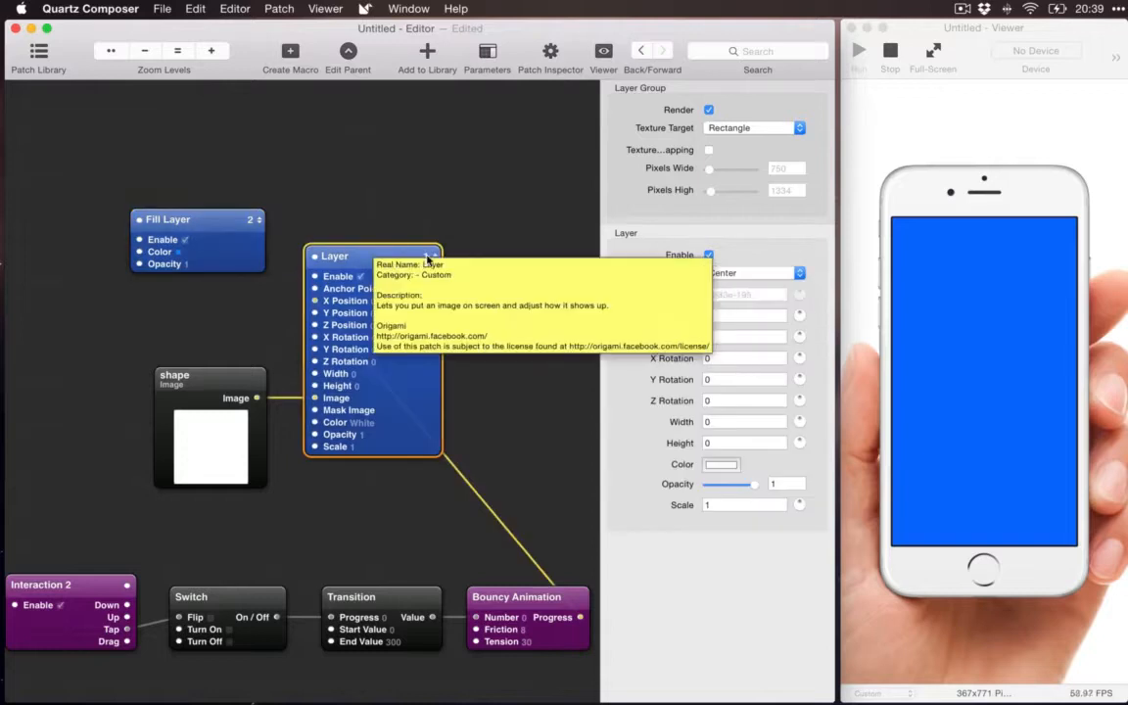
left_click(252, 220)
left_click(256, 203)
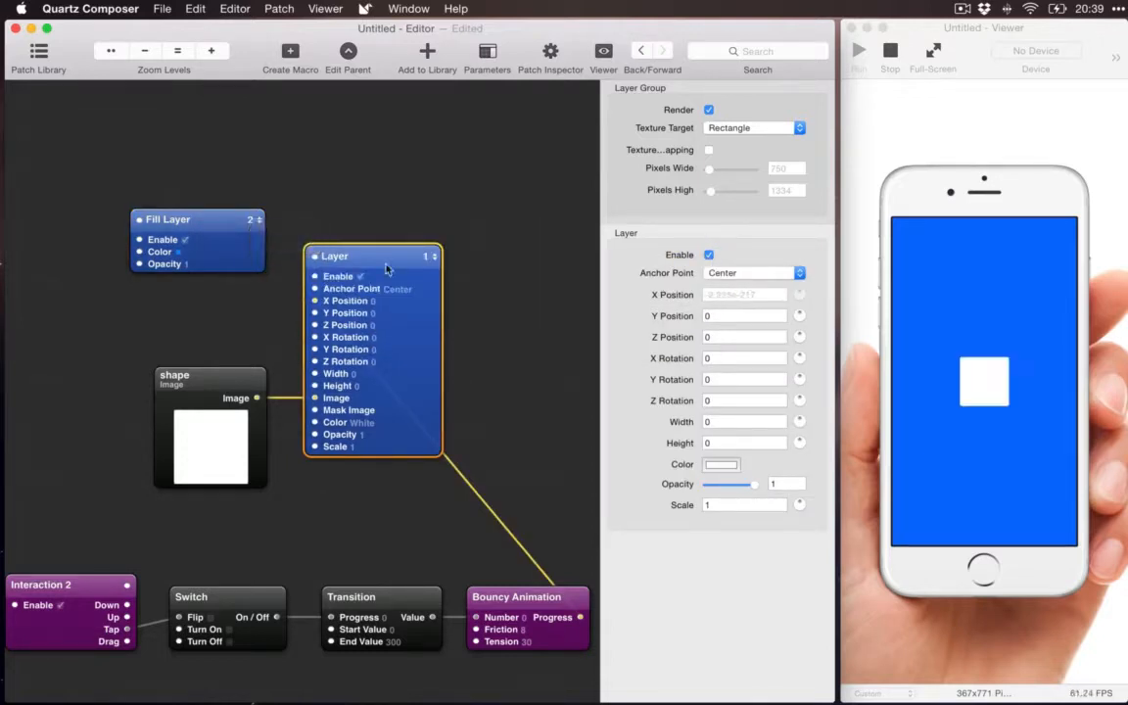
left_click(538, 236)
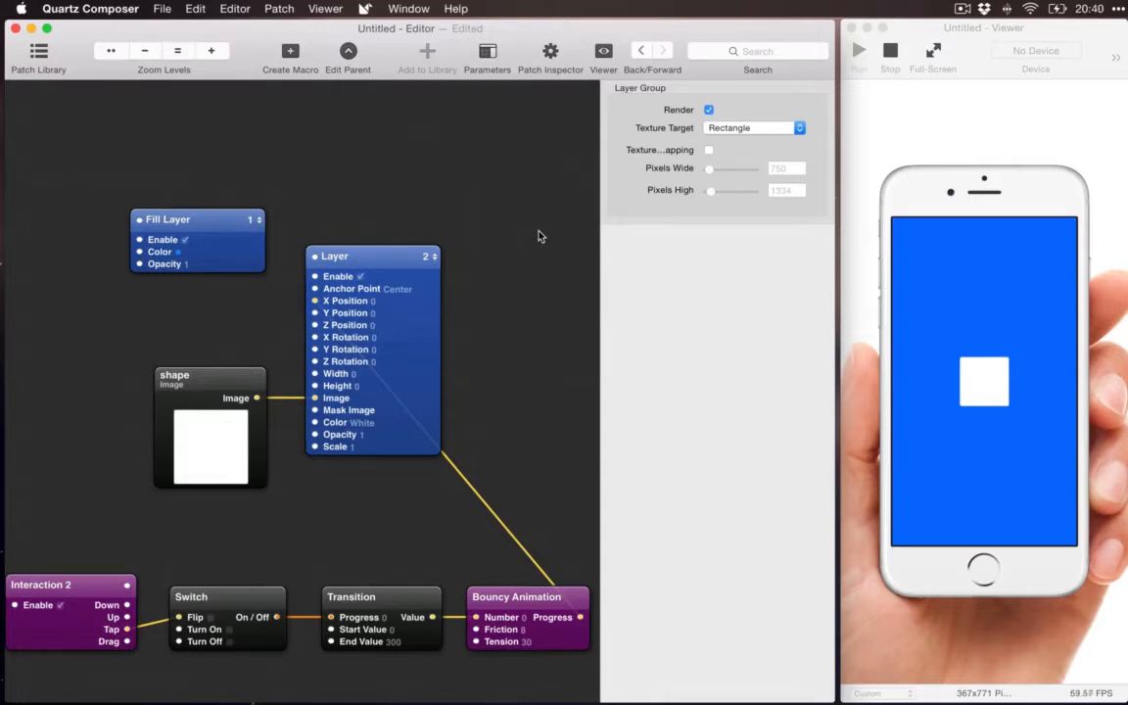
left_click(544, 611)
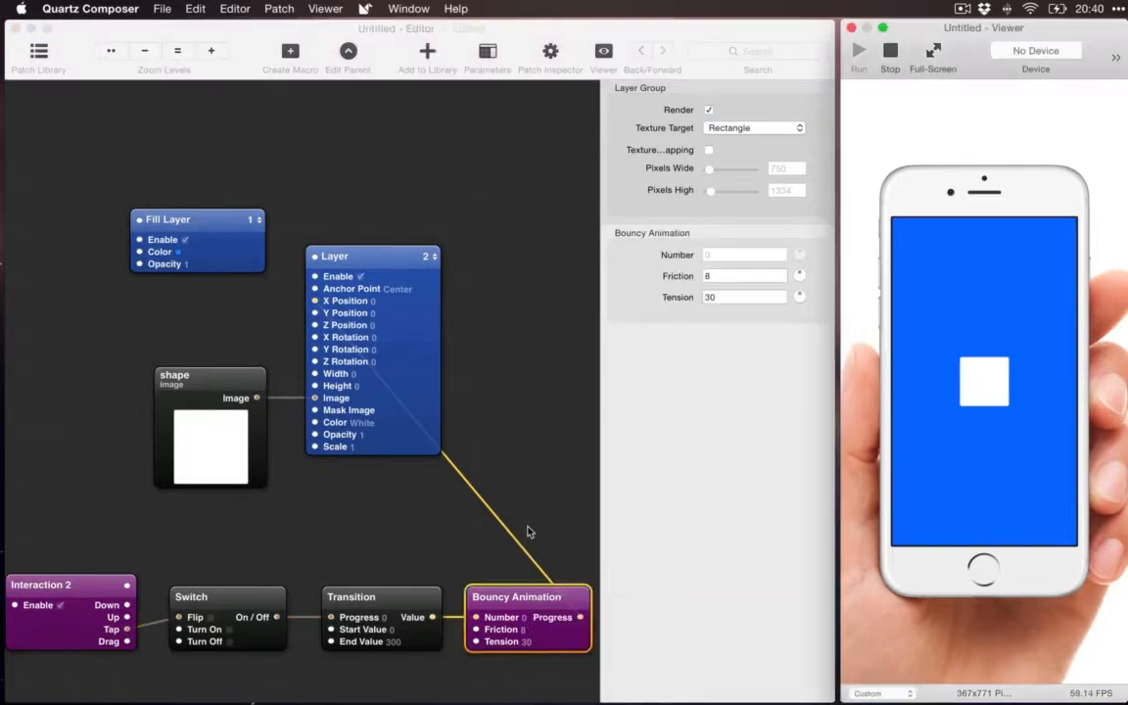
left_click(528, 532)
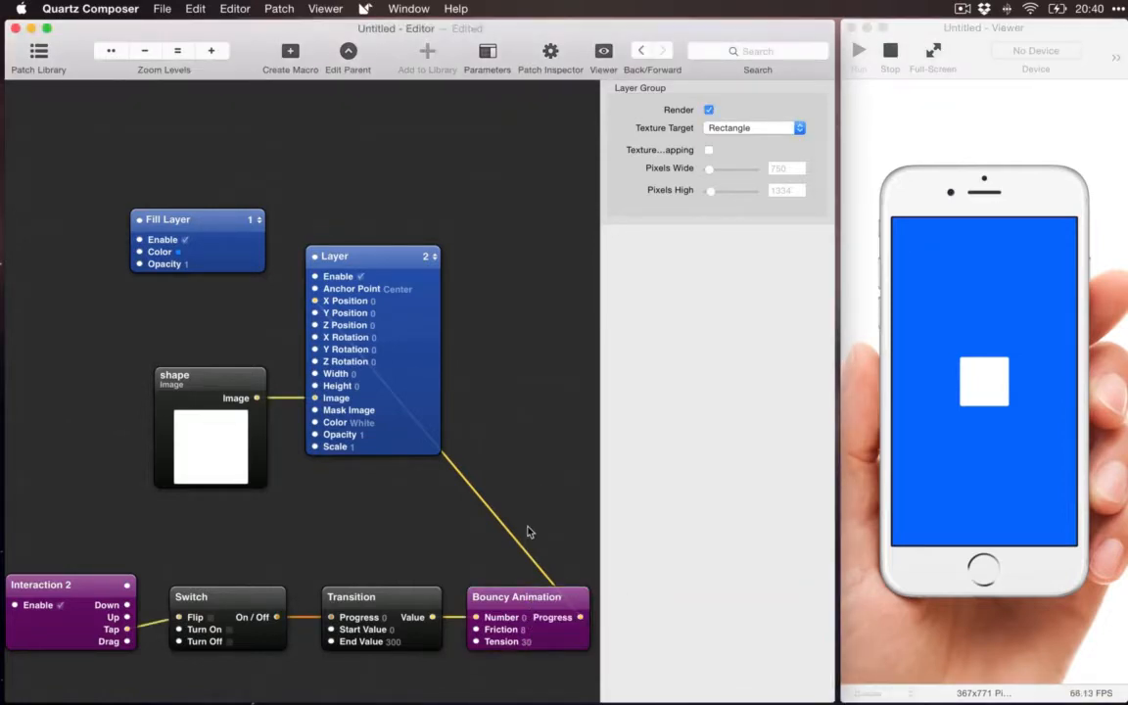